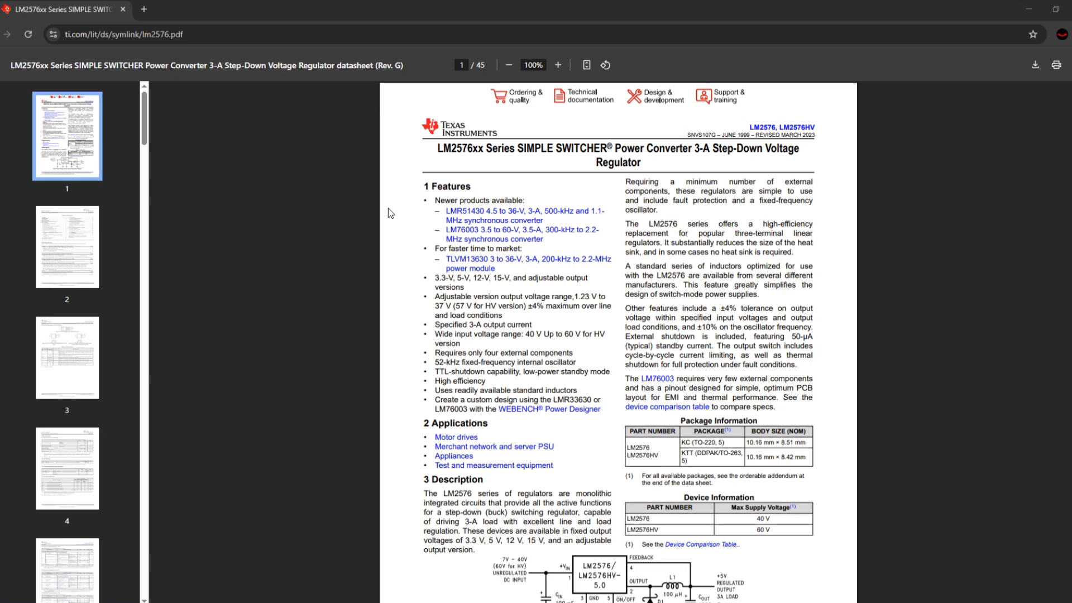
Examine the LM2576 datasheet's features, device information, typical application diagram, table of contents and revision history, enlarging the pages to 125%
scroll(455, 279, down, 3)
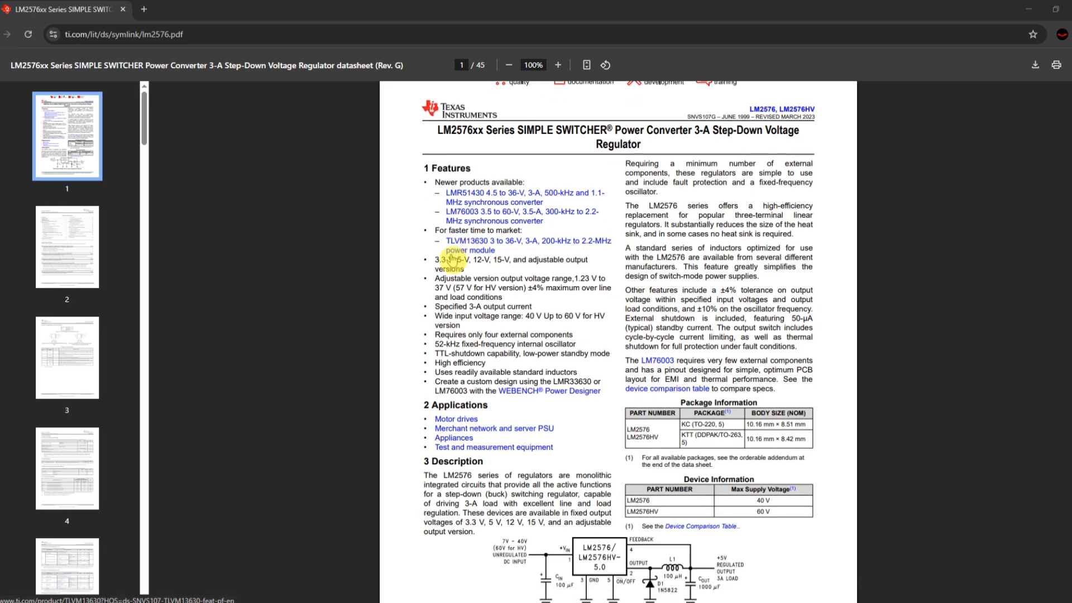
scroll(553, 340, down, 1)
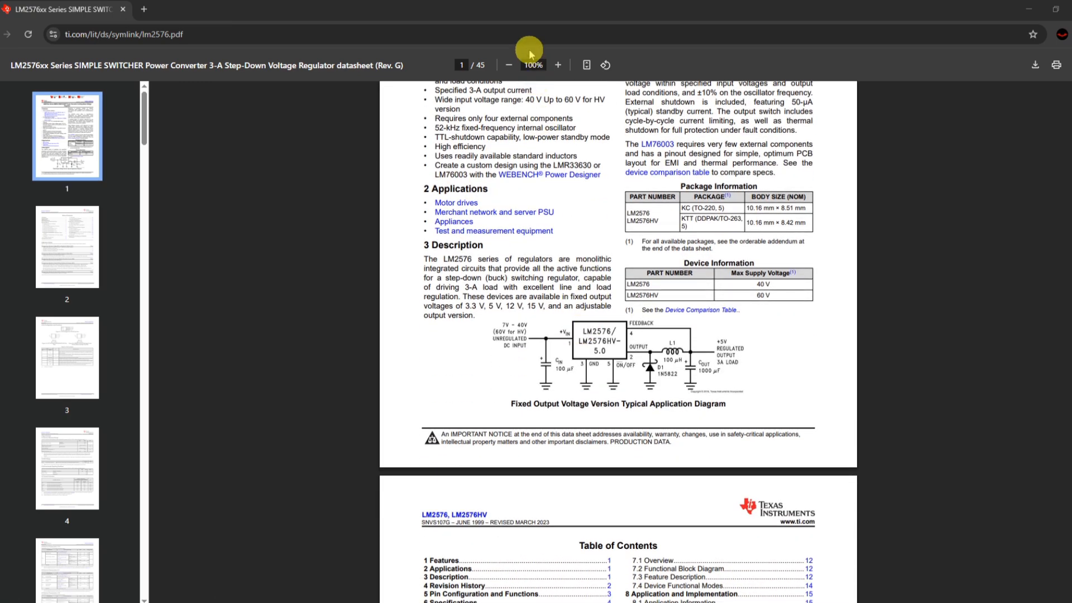
click(557, 65)
click(556, 66)
scroll(481, 237, down, 2)
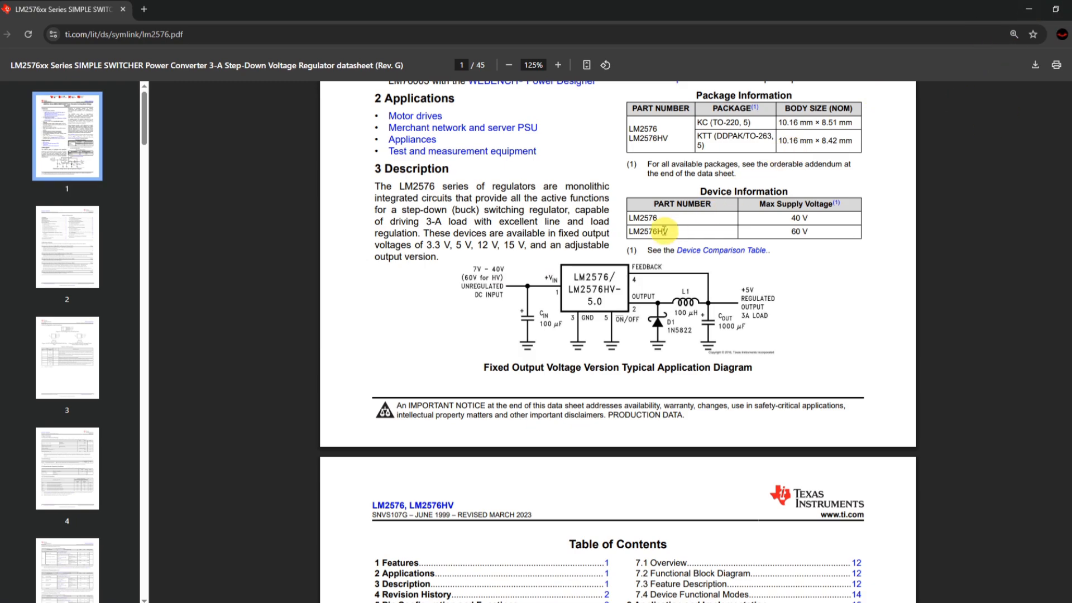
scroll(663, 232, down, 1)
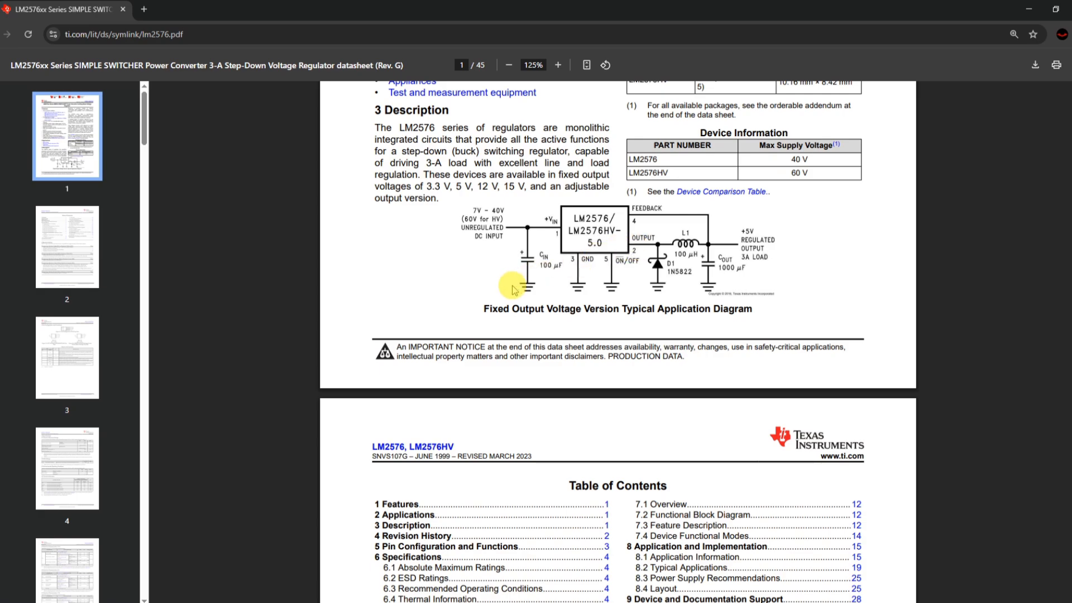
scroll(522, 282, down, 3)
scroll(482, 354, down, 1)
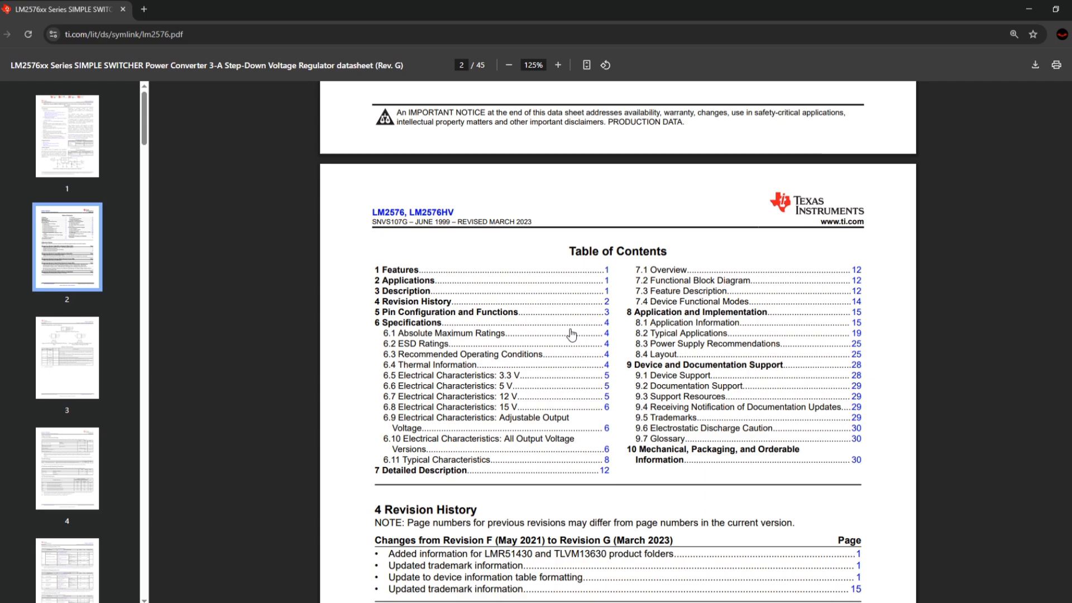
scroll(437, 330, down, 2)
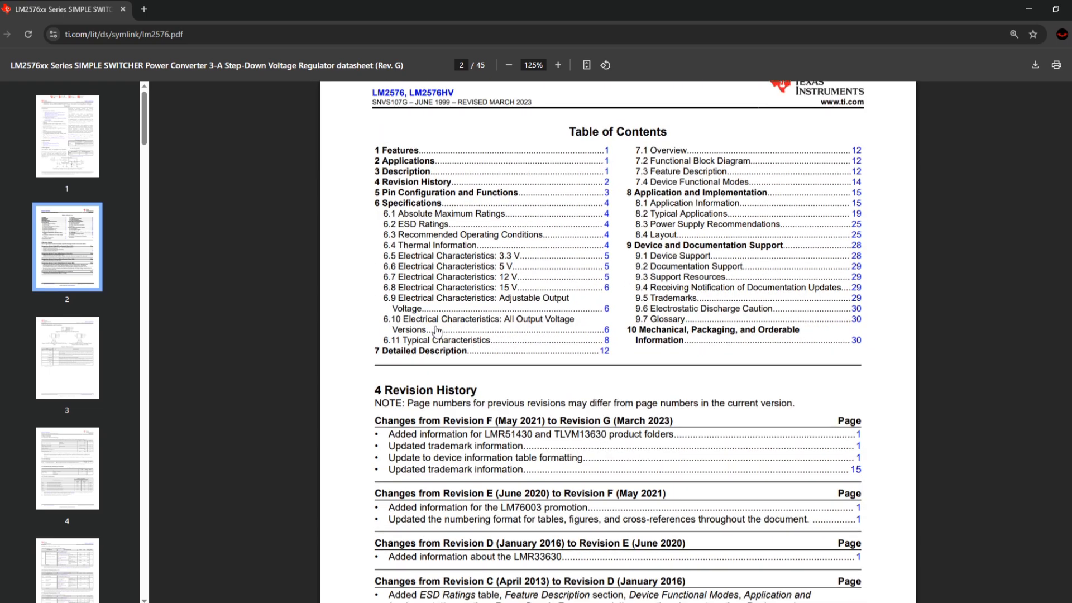
scroll(491, 343, down, 2)
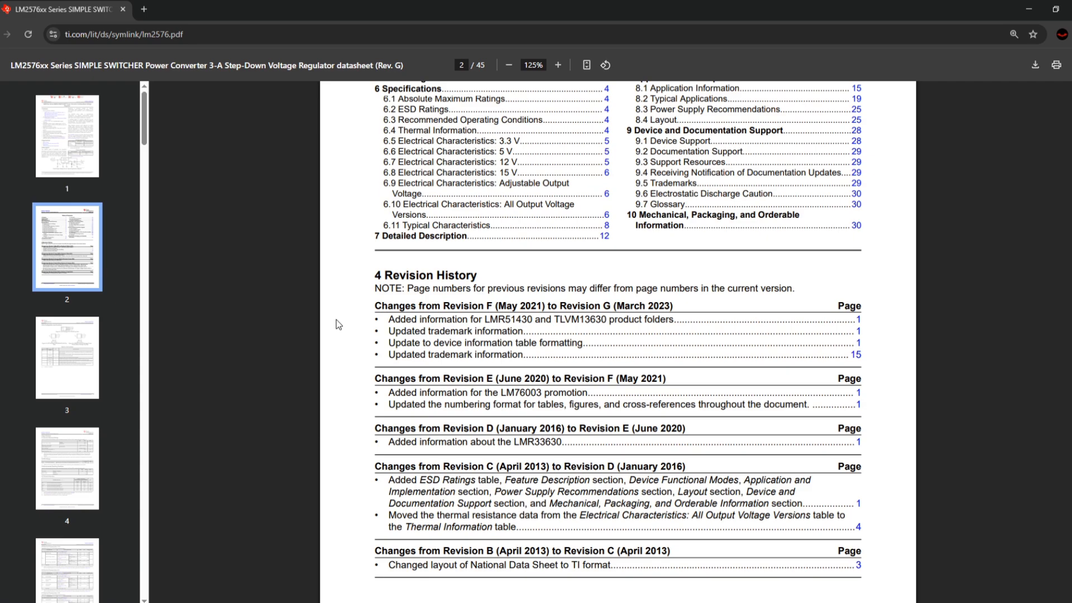
scroll(337, 321, down, 2)
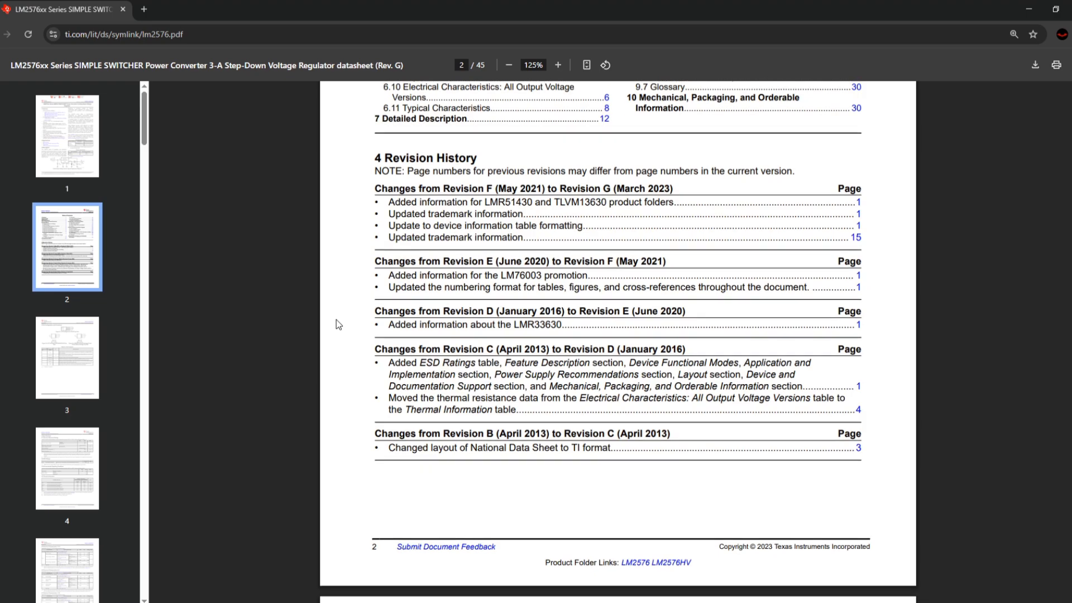
scroll(344, 332, down, 2)
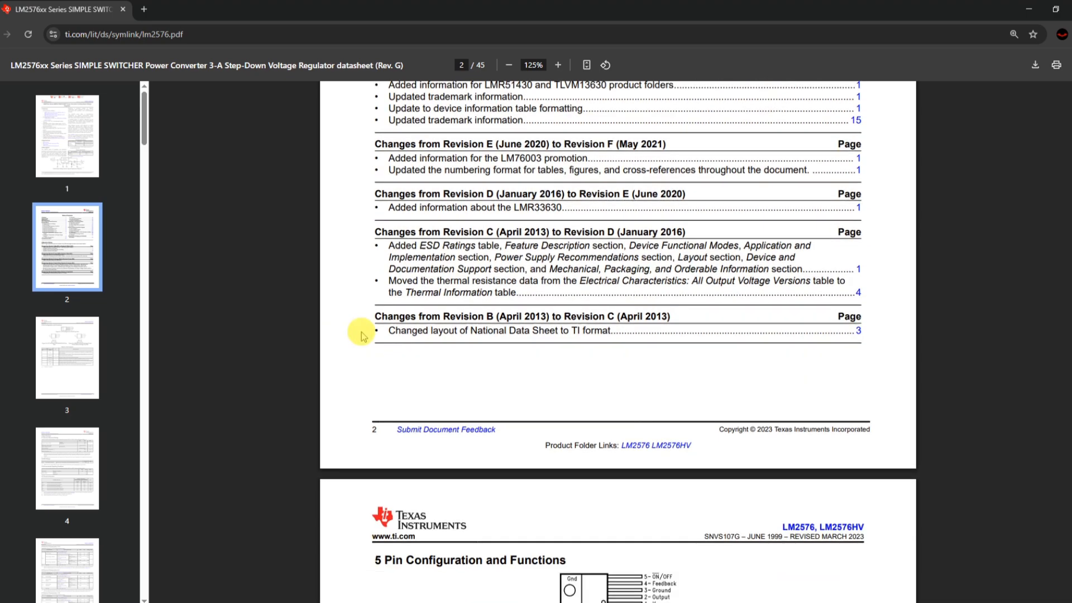
scroll(419, 366, down, 4)
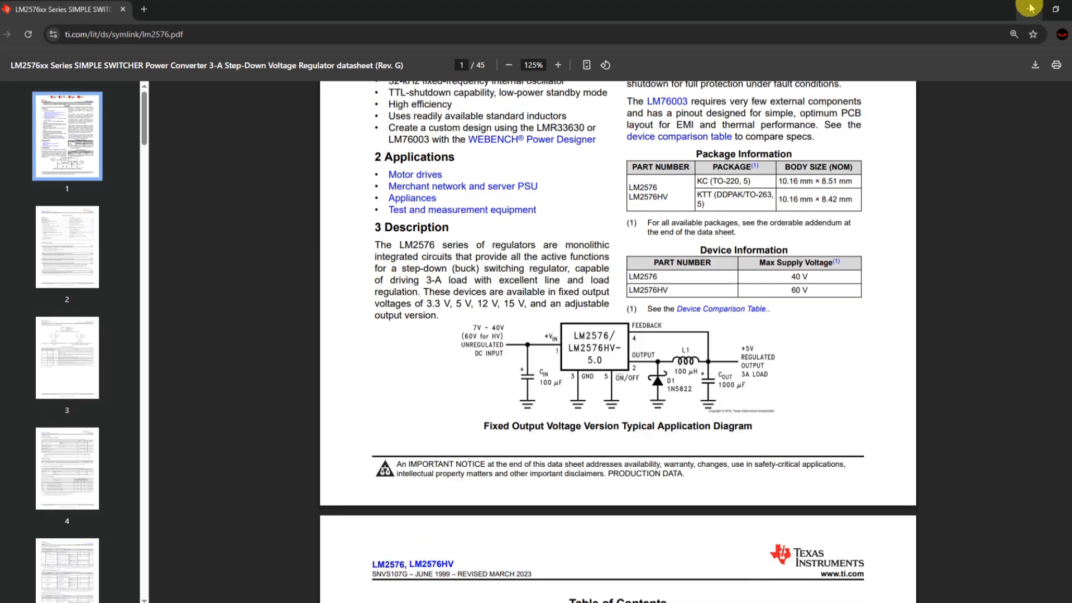
Minimize the datasheet browser window and launch KiCad 9.0 from the desktop
click(1029, 9)
click(508, 330)
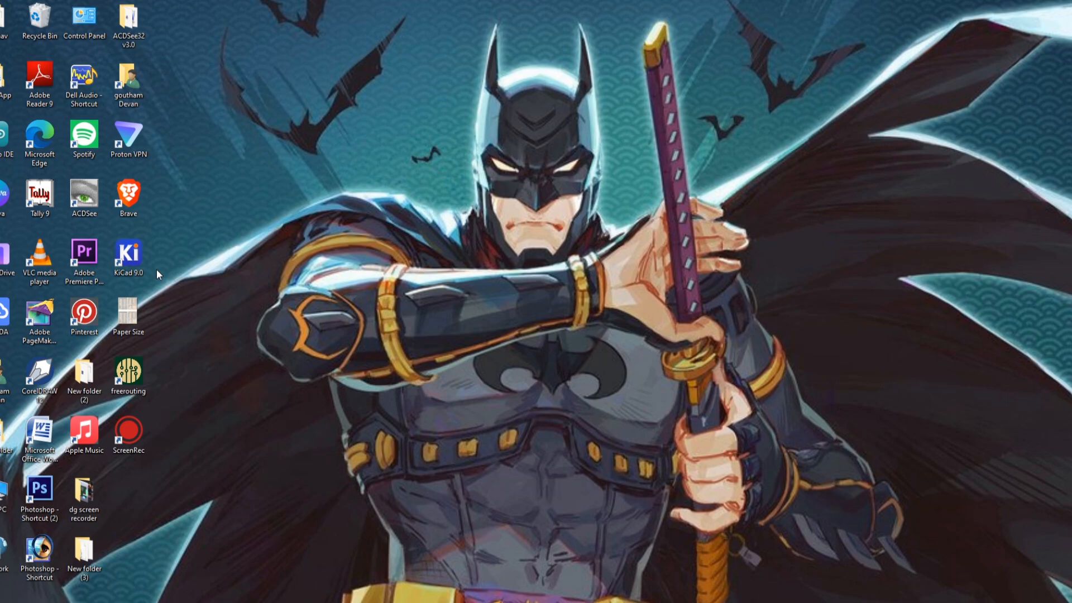
right_click(127, 254)
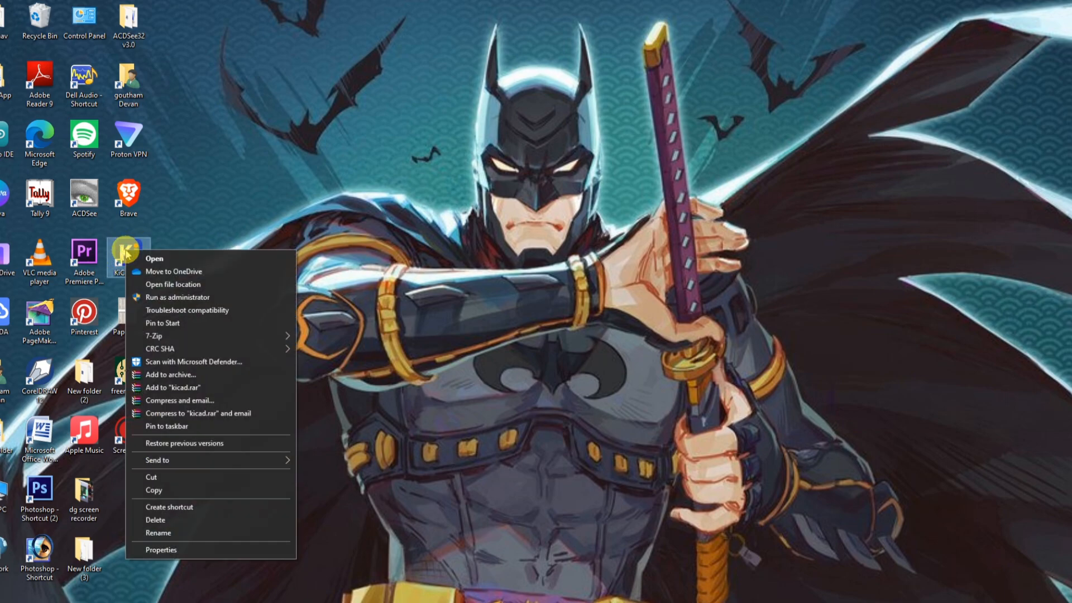
click(133, 254)
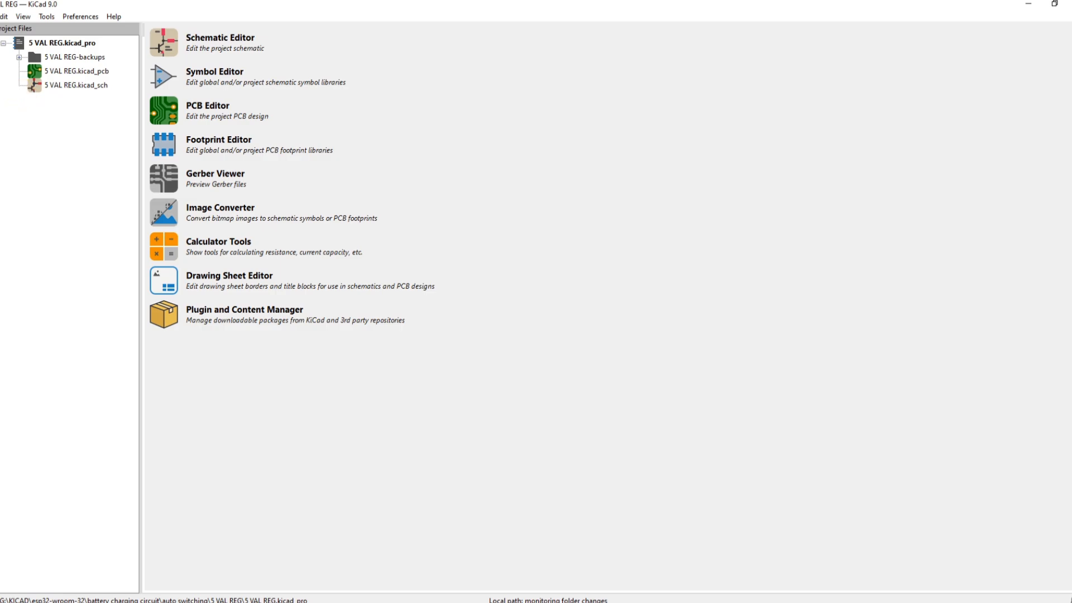
click(0, 16)
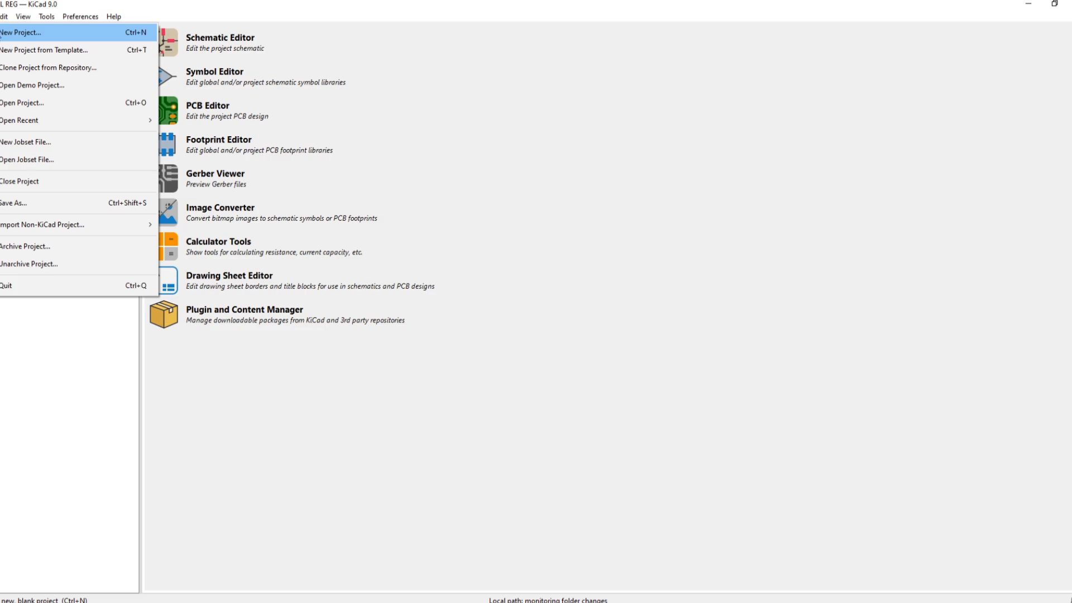
click(12, 32)
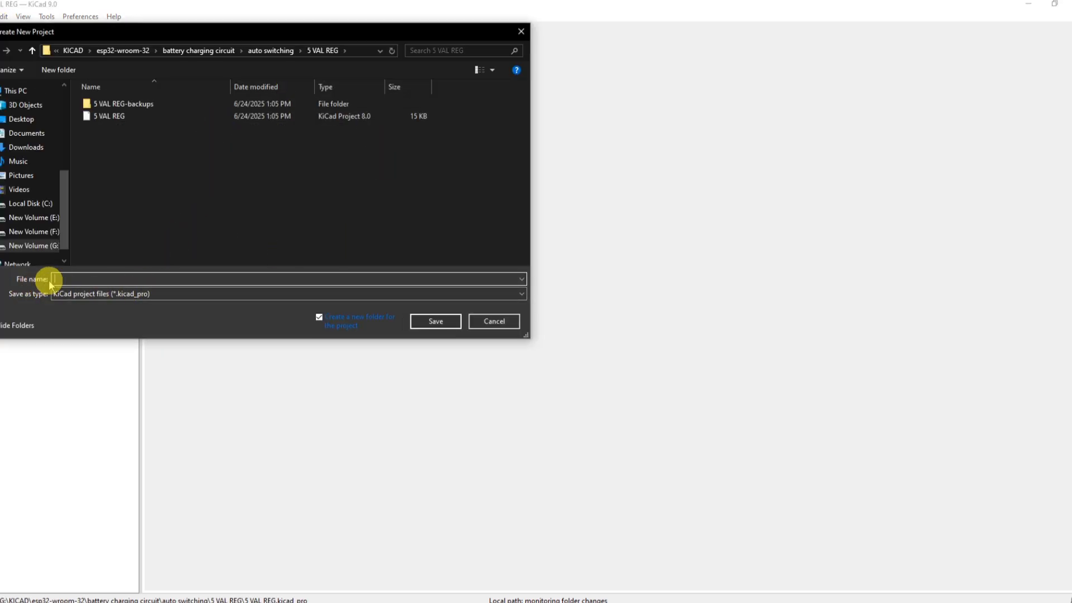
click(123, 279)
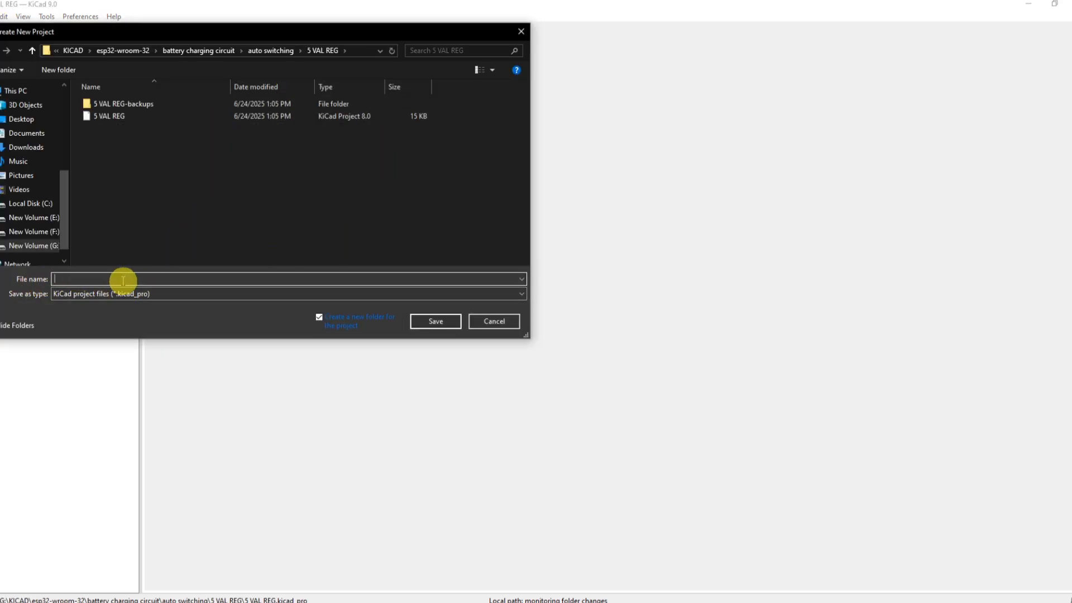
click(522, 31)
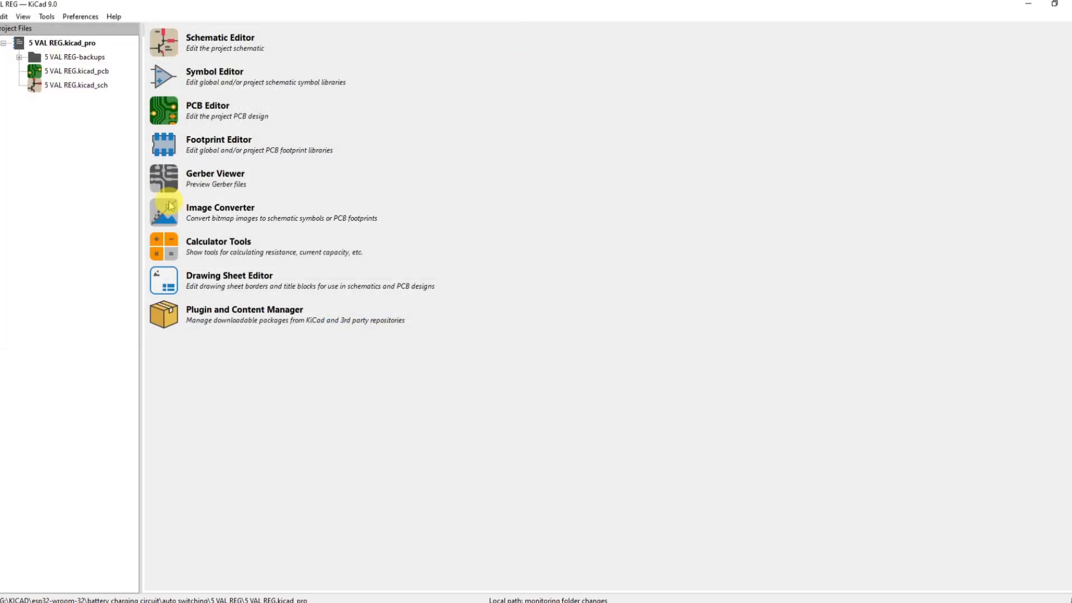
Open the project's schematic file 5 VAL REG.kicad_sch for editing
double_click(64, 86)
double_click(48, 88)
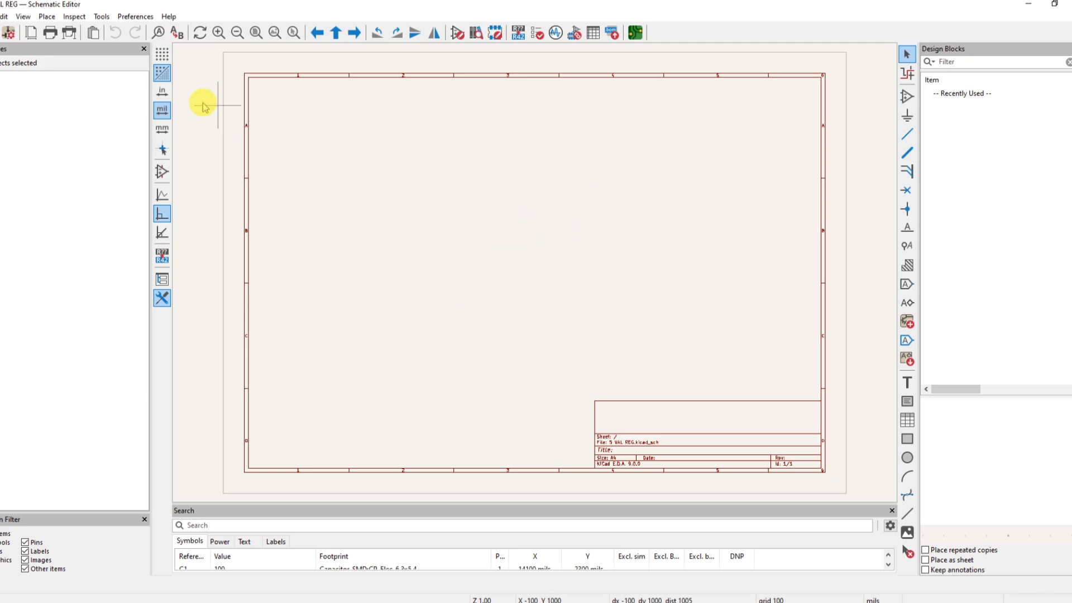
Find the unpolarized capacitor symbol C in the Device library and place one on the sheet at about X 3400, Y 3350 mils
click(46, 17)
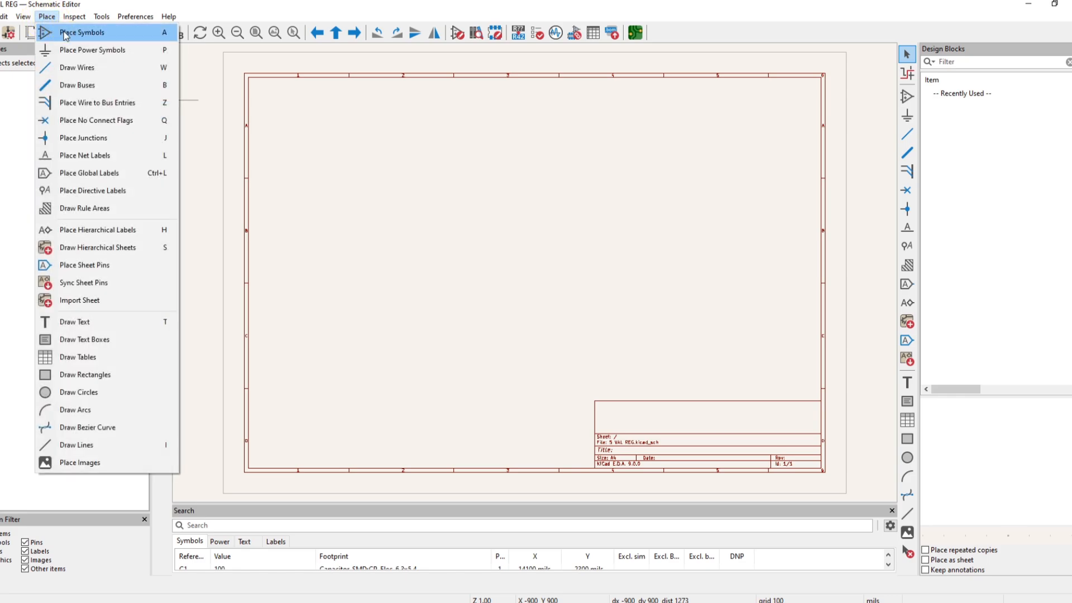
click(65, 33)
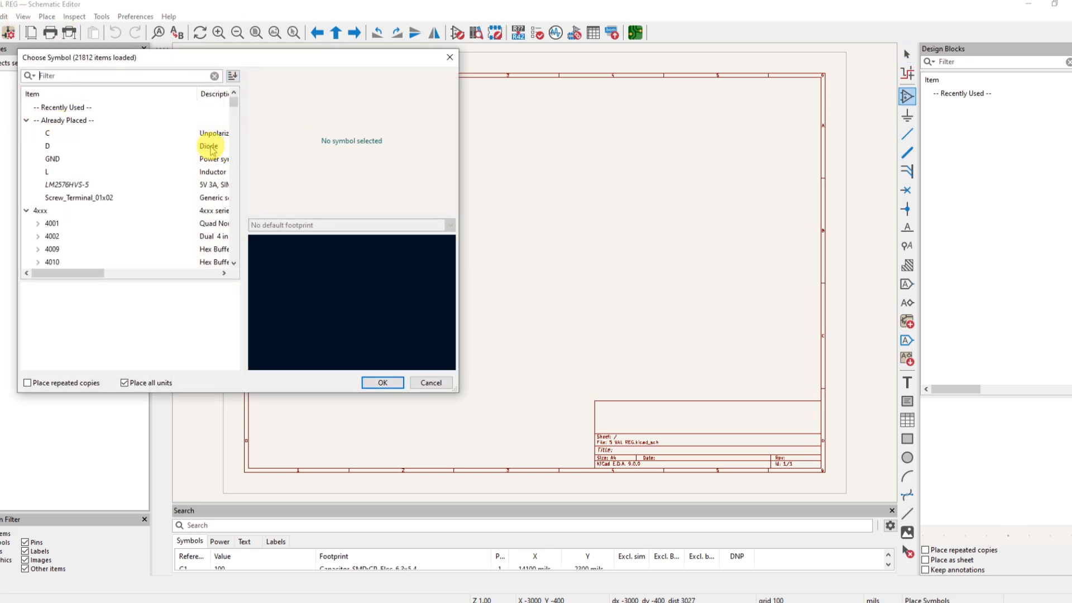
text(C)
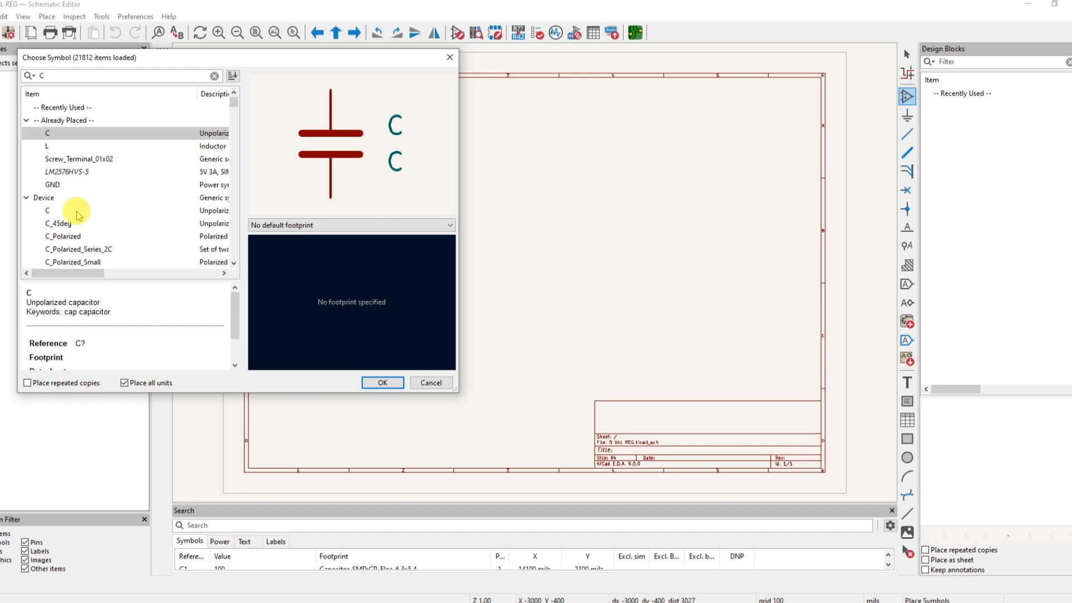
click(65, 223)
click(70, 239)
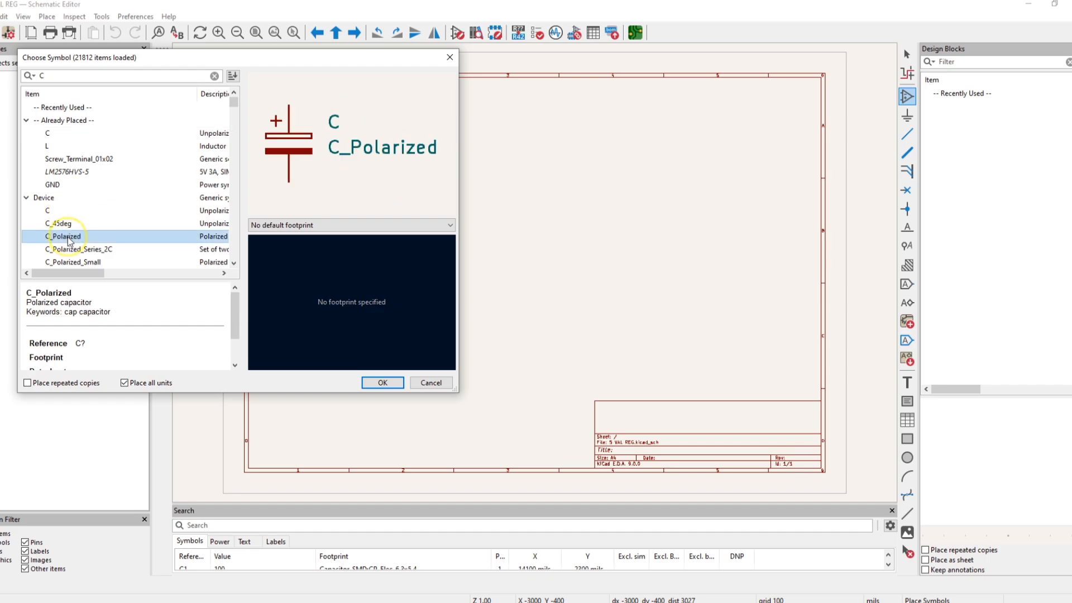
click(70, 249)
scroll(58, 179, down, 2)
scroll(62, 185, up, 2)
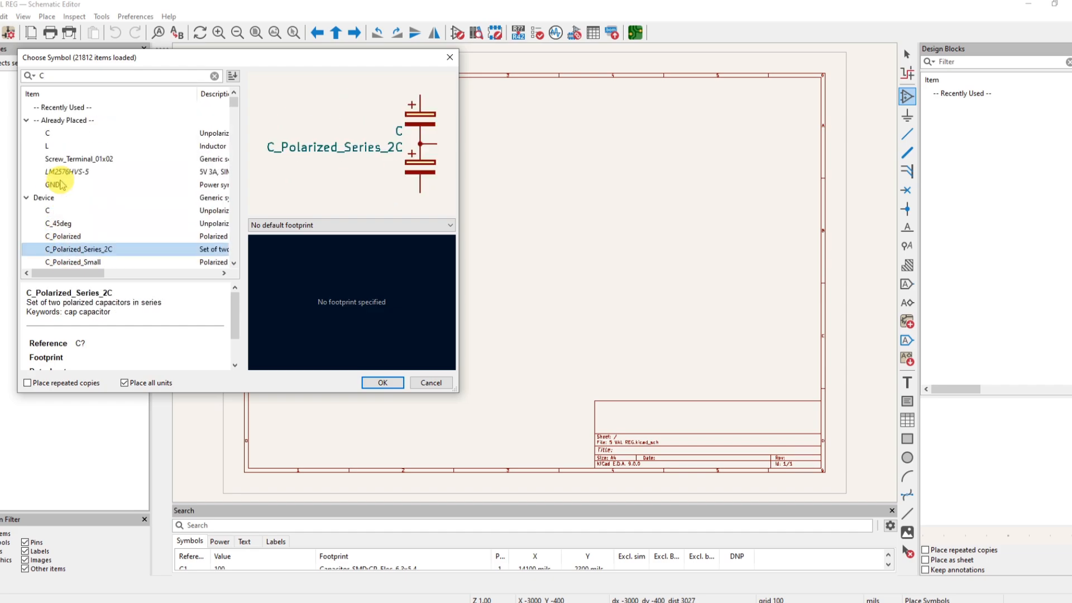
click(56, 211)
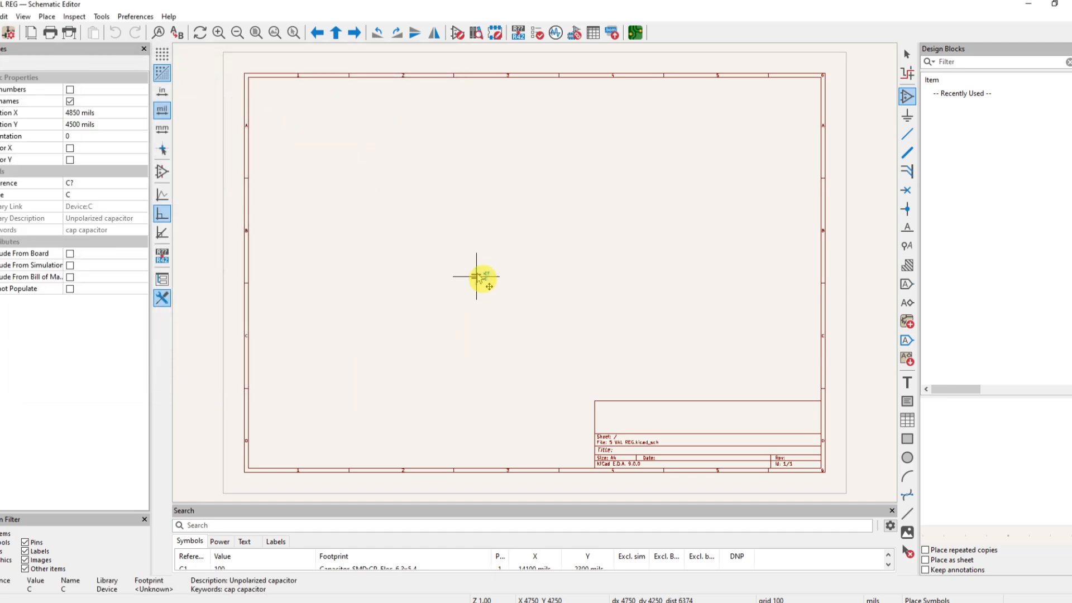
scroll(478, 275, up, 5)
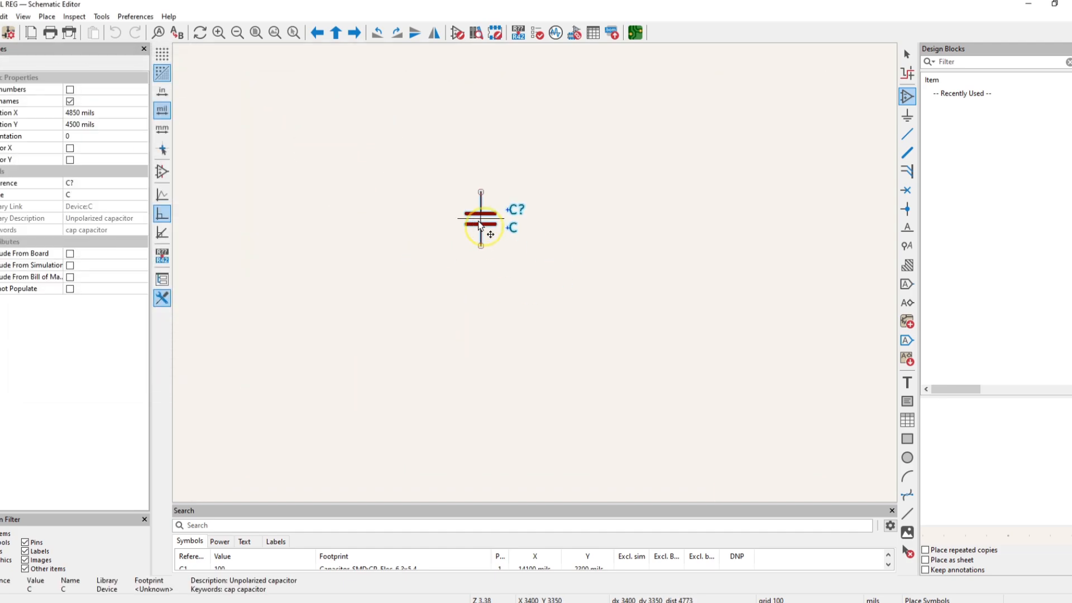
click(478, 225)
right_click(563, 148)
click(575, 155)
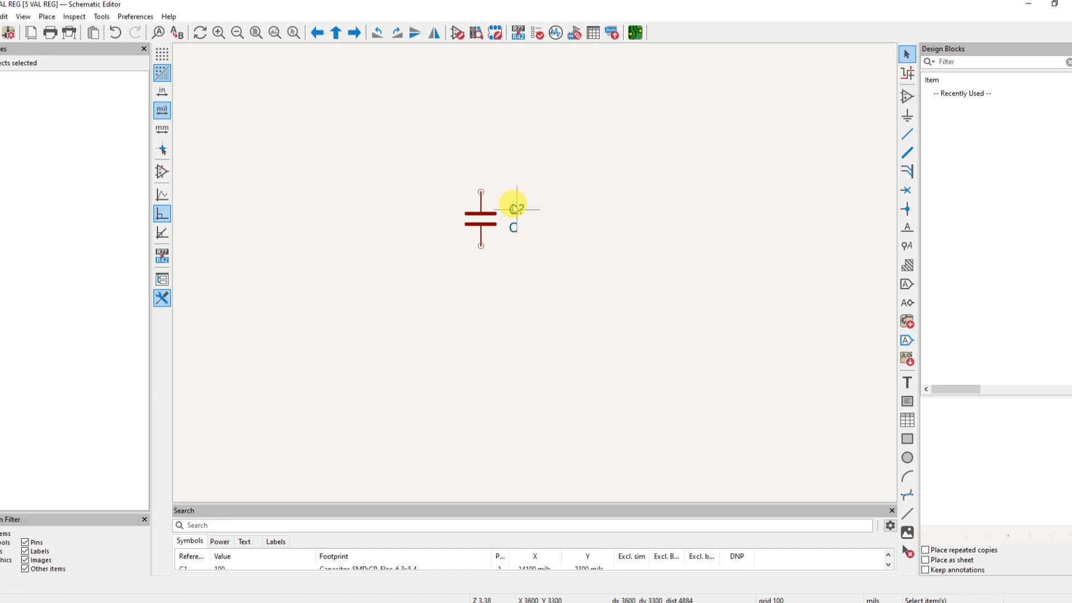
Set the placed capacitor's reference to C1 and its value to 100 in its symbol properties
scroll(480, 226, up, 2)
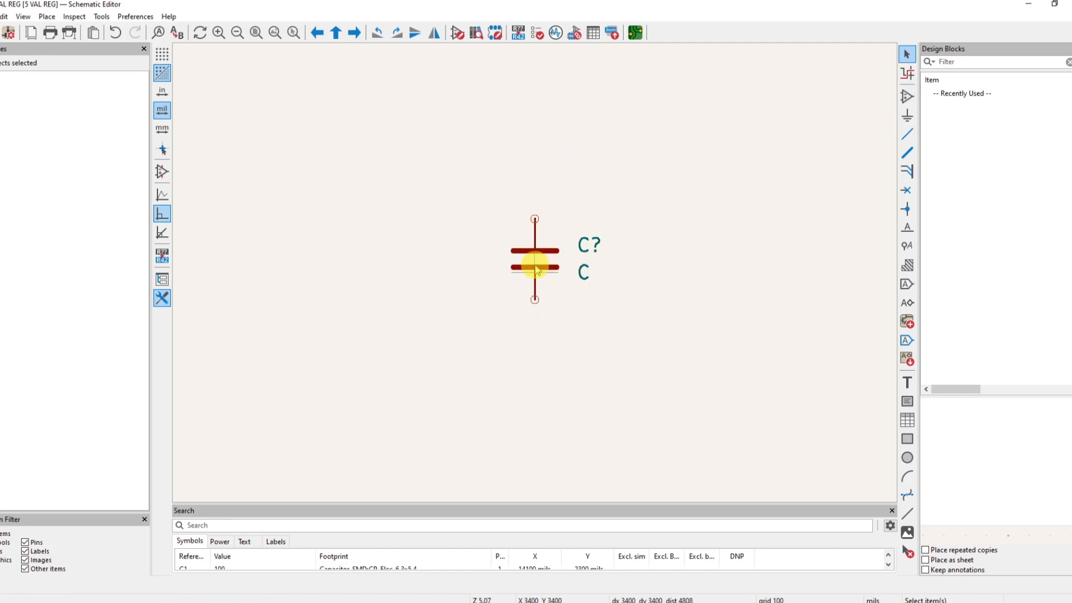
double_click(535, 258)
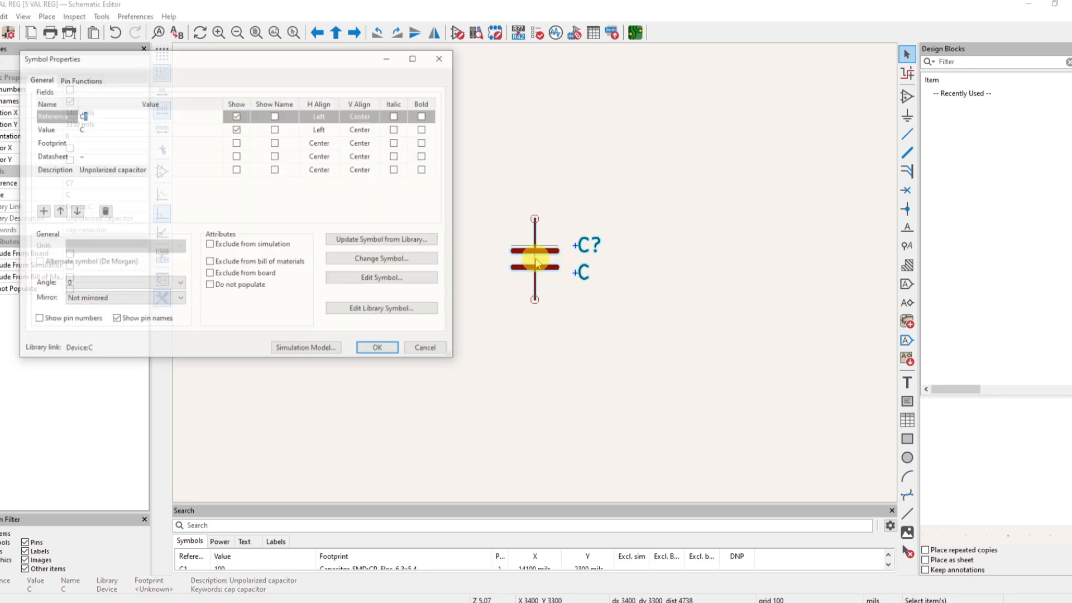
click(109, 129)
text(1)
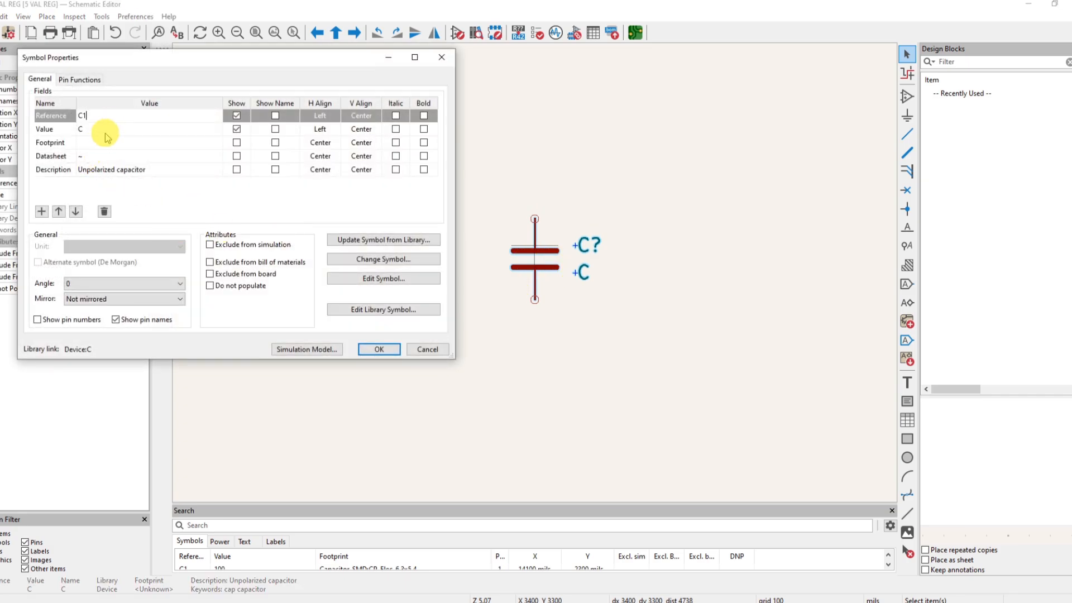
click(106, 131)
click(106, 131)
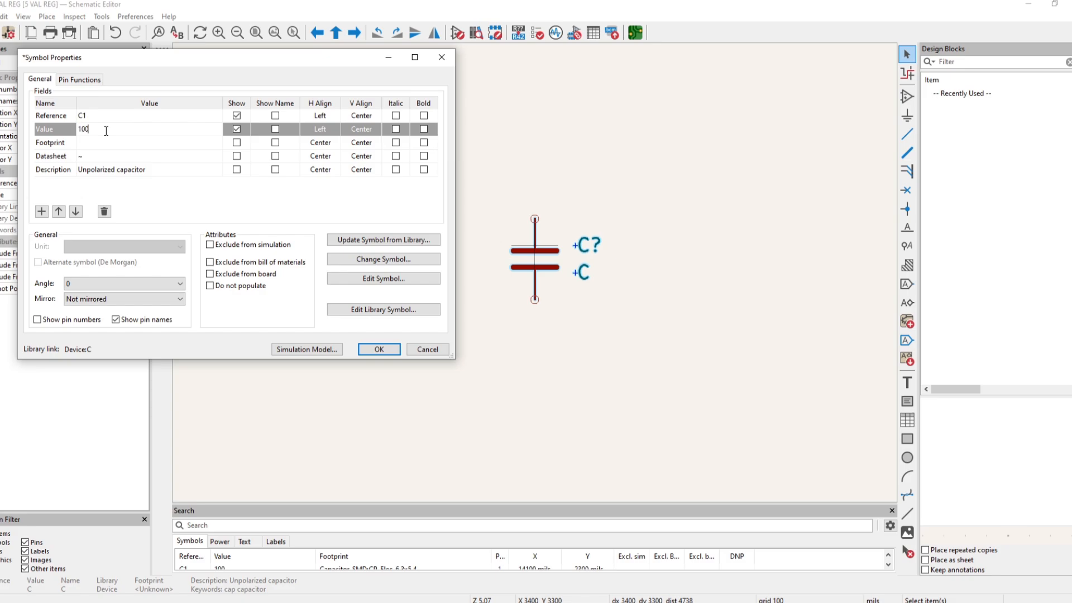
Open the footprint library for C1's footprint field and search it for 6.3
click(108, 146)
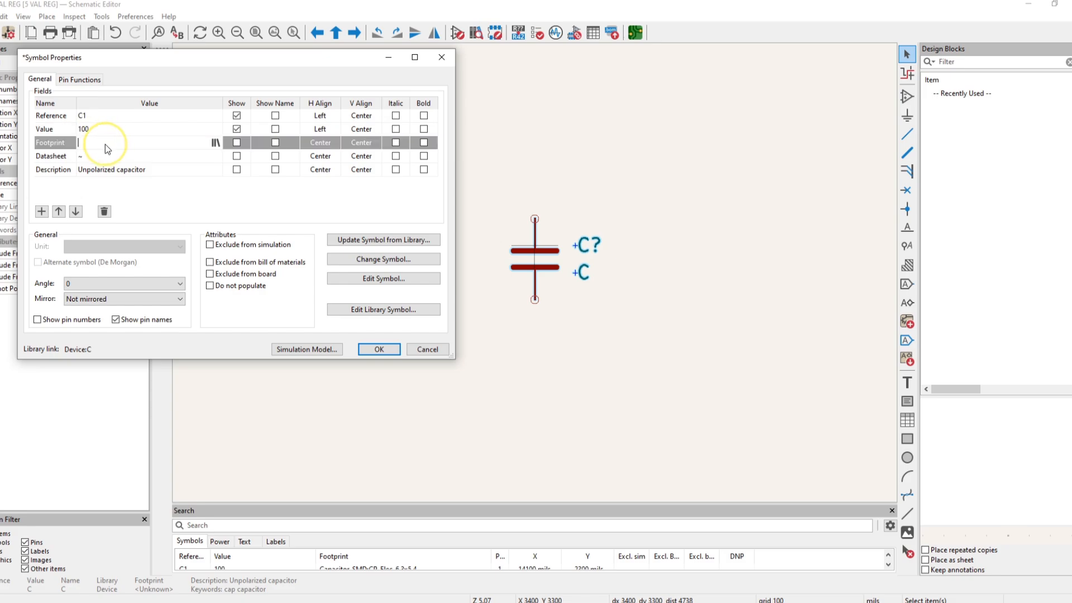
click(215, 143)
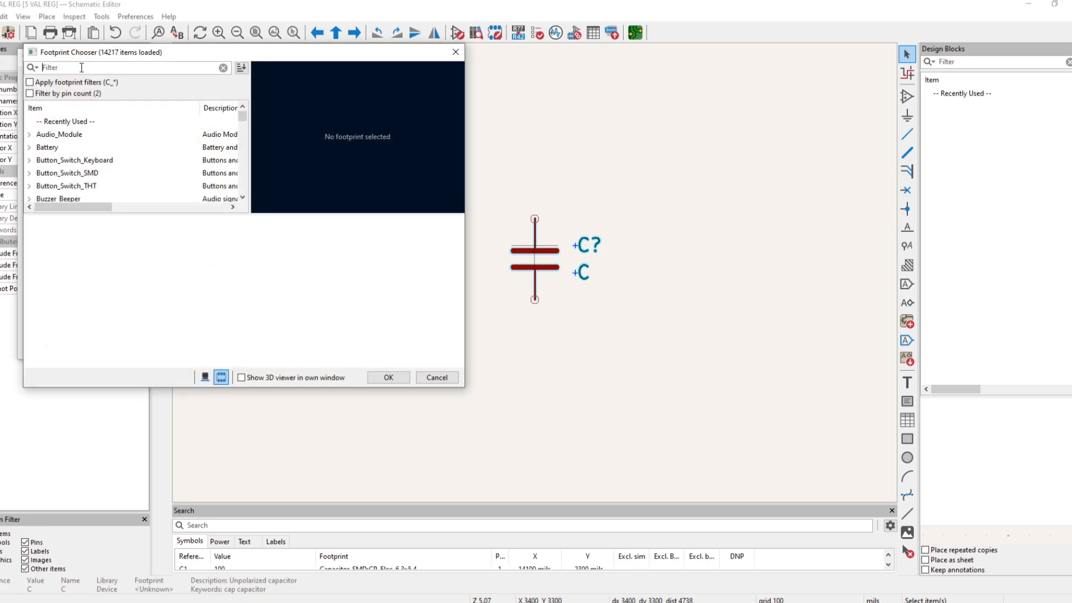
text(6.)
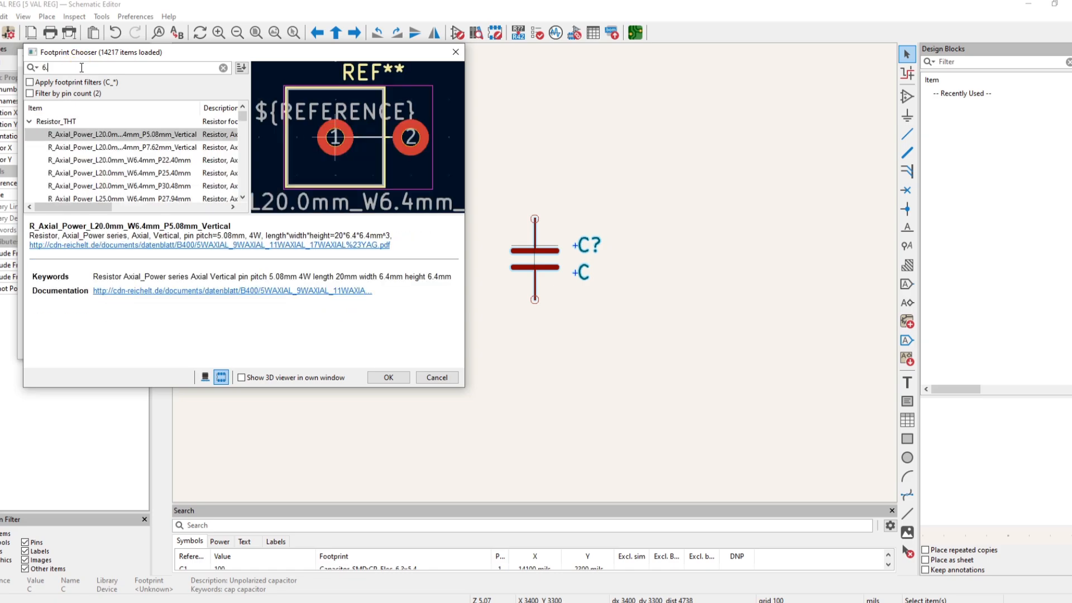
text(3)
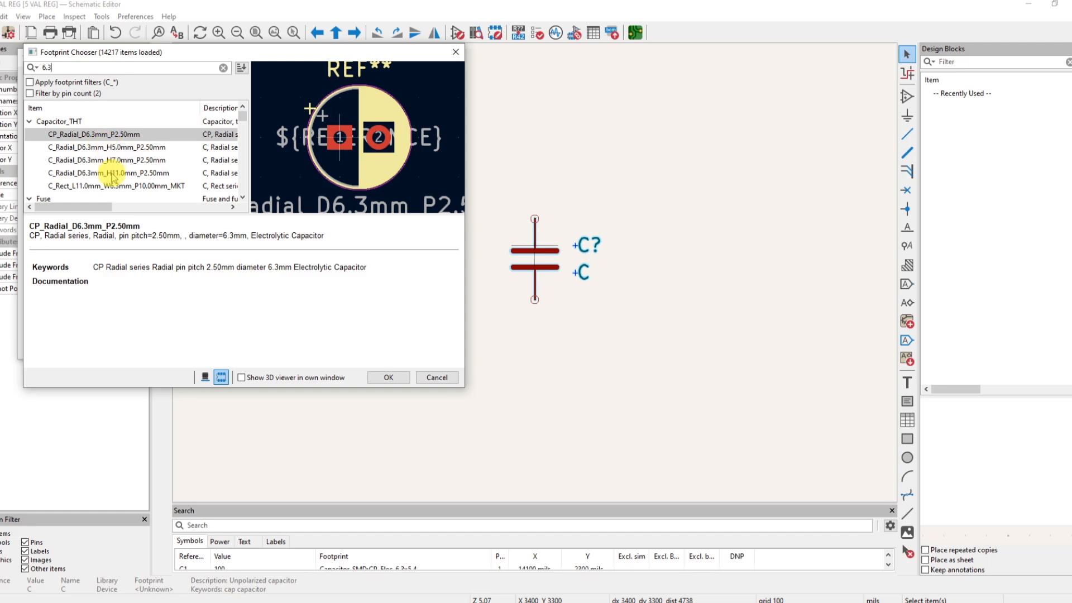
scroll(109, 148, down, 4)
scroll(84, 145, down, 8)
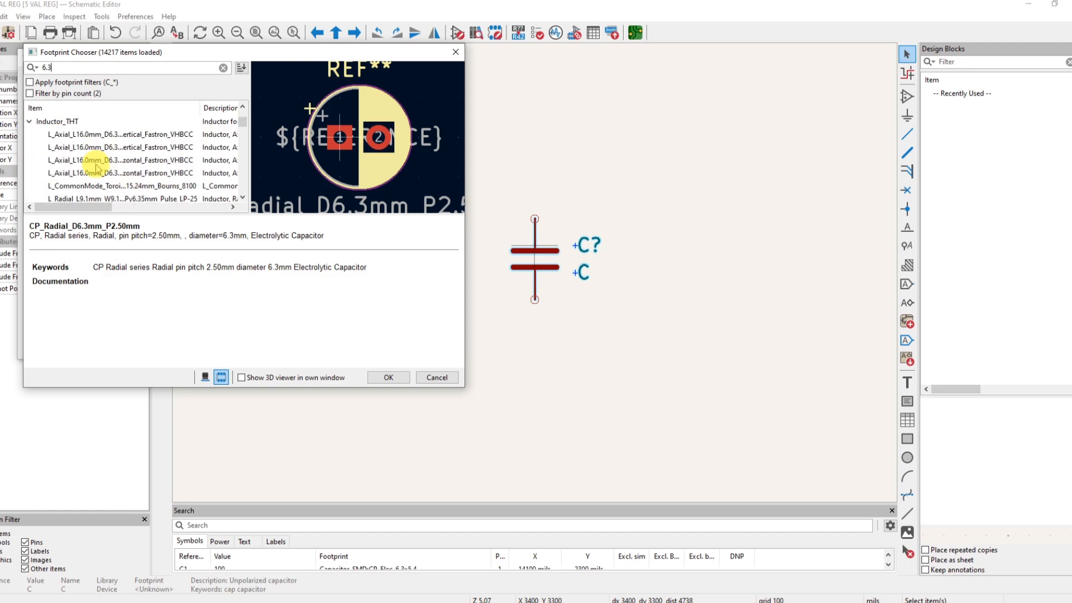
scroll(94, 167, up, 10)
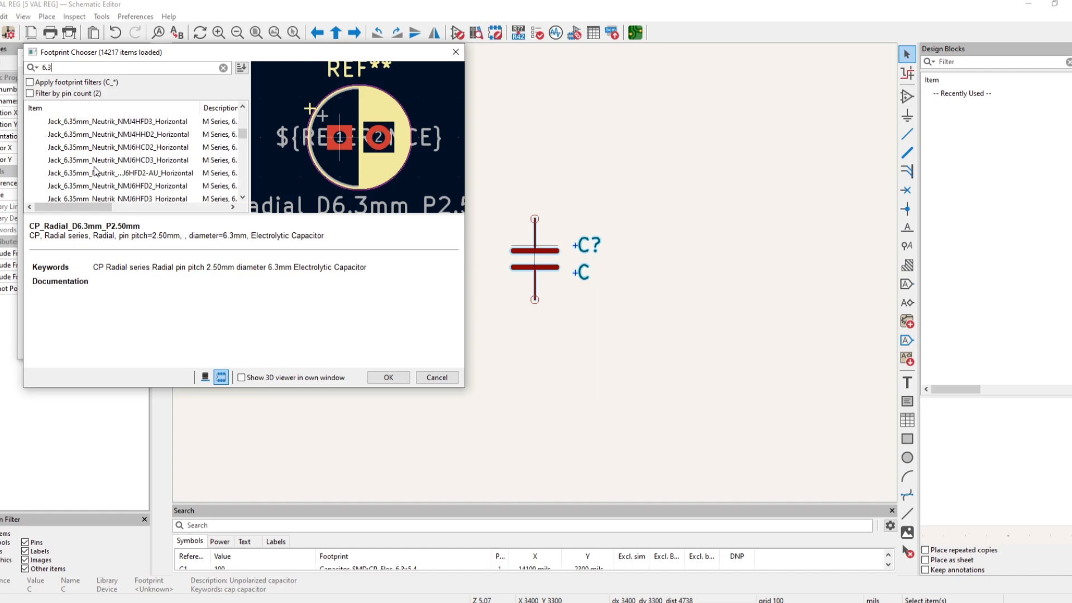
click(96, 171)
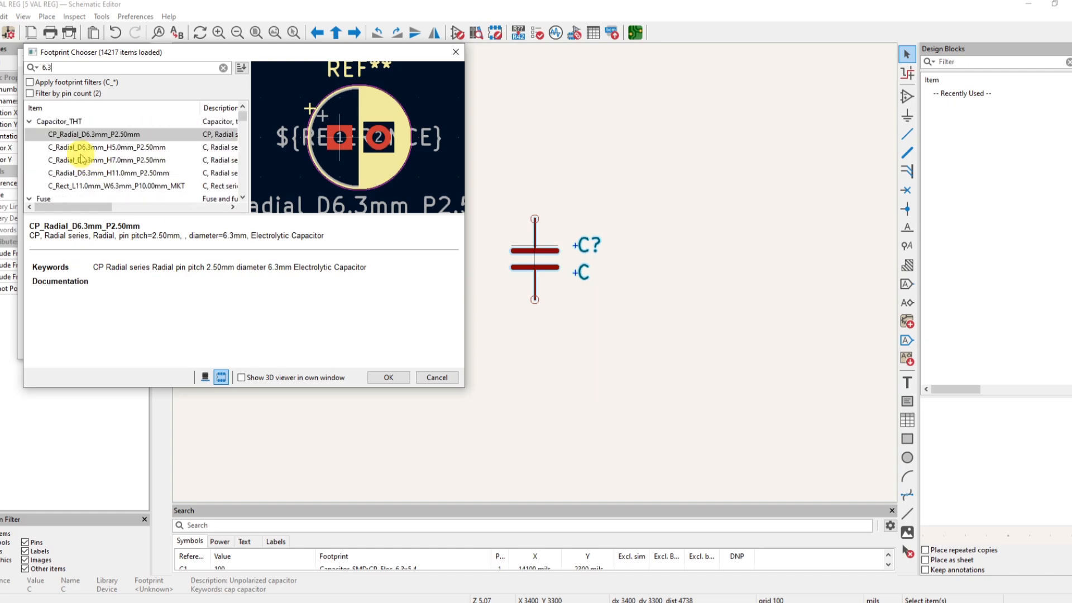
scroll(84, 168, down, 10)
scroll(84, 173, up, 10)
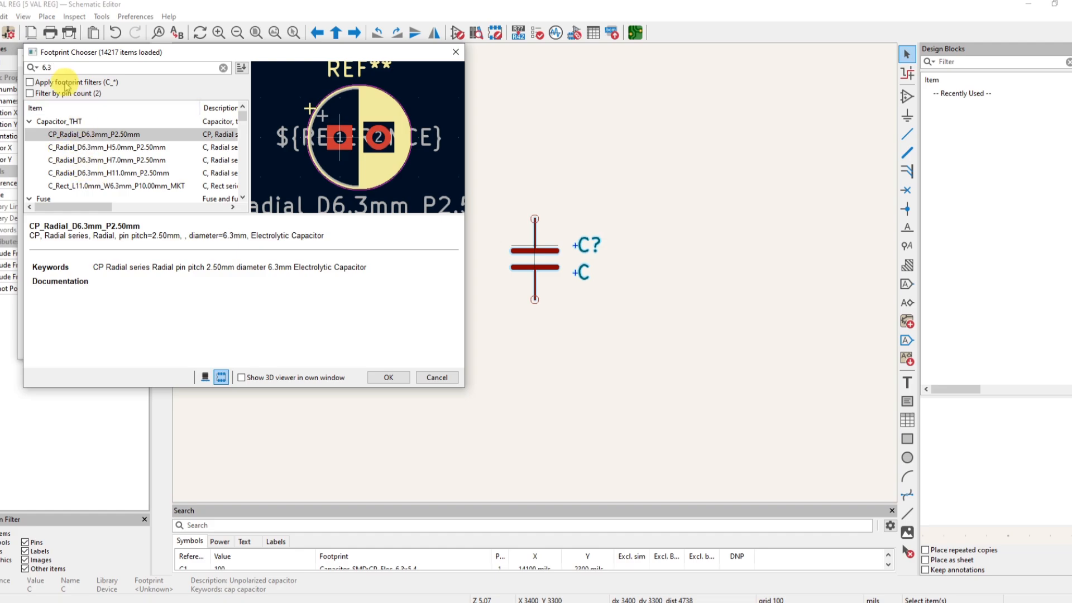
Change the footprint search filter to C 6.3
key(BackSpace)
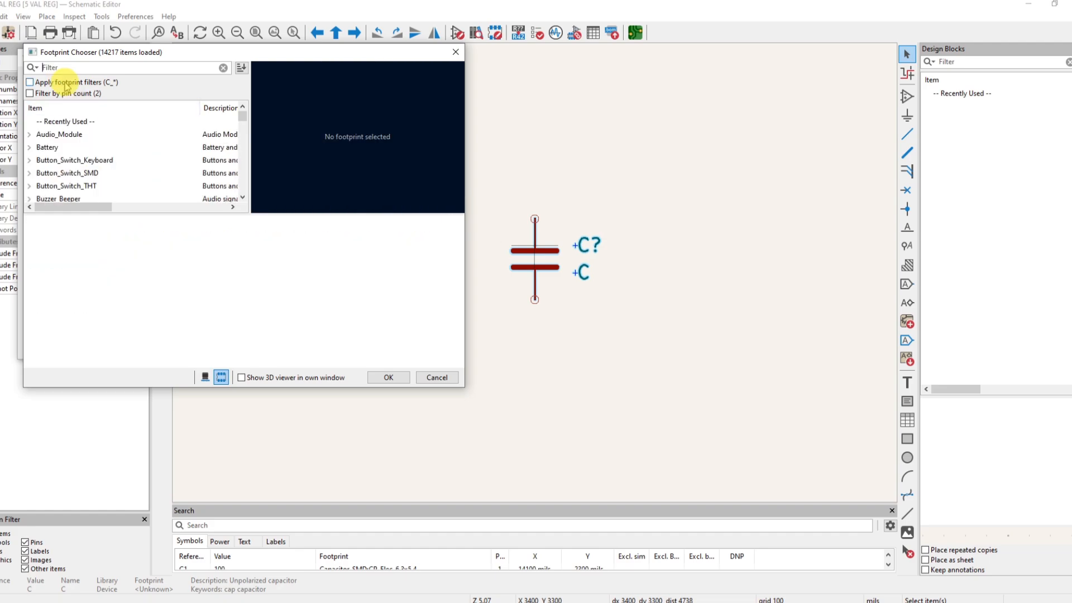
text(C)
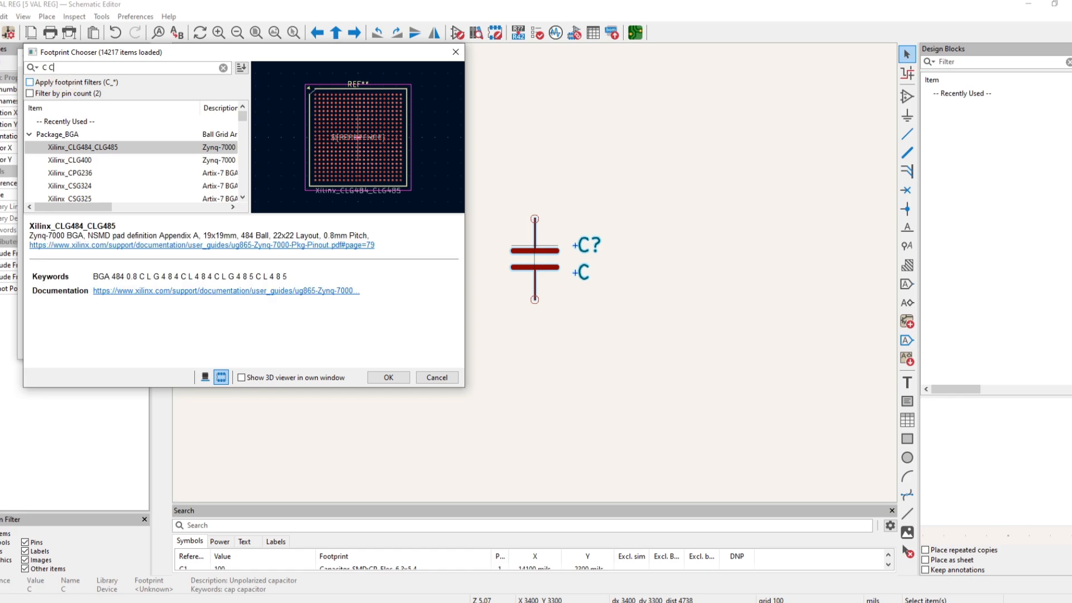
text(6)
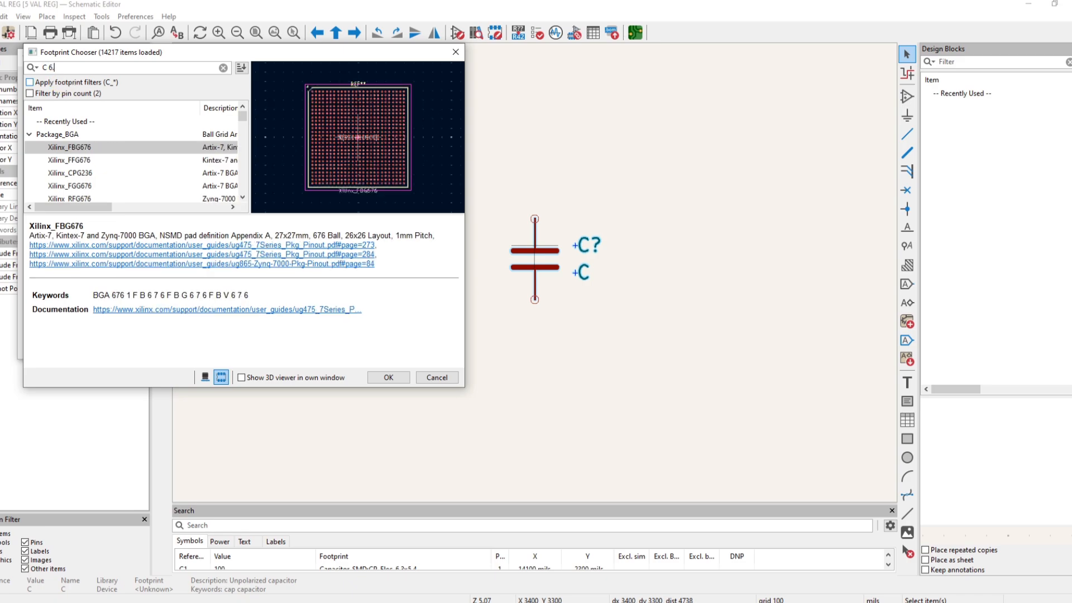
text(.3)
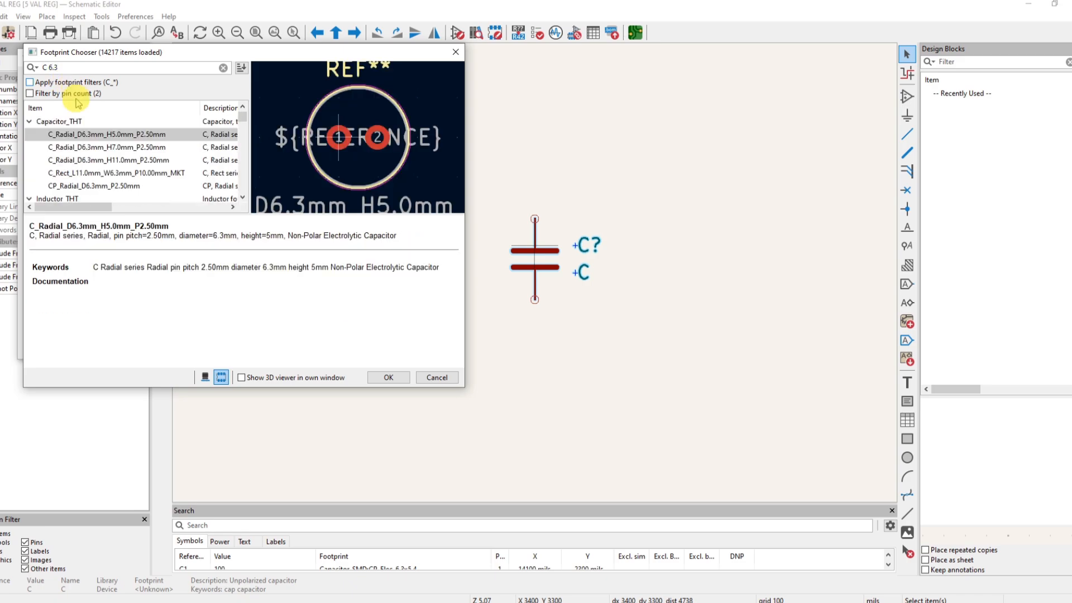
Assign the CP_Elec_6.3x5.4 footprint from the Capacitor_SMD library to C1 and apply the symbol properties
scroll(95, 144, down, 2)
click(91, 132)
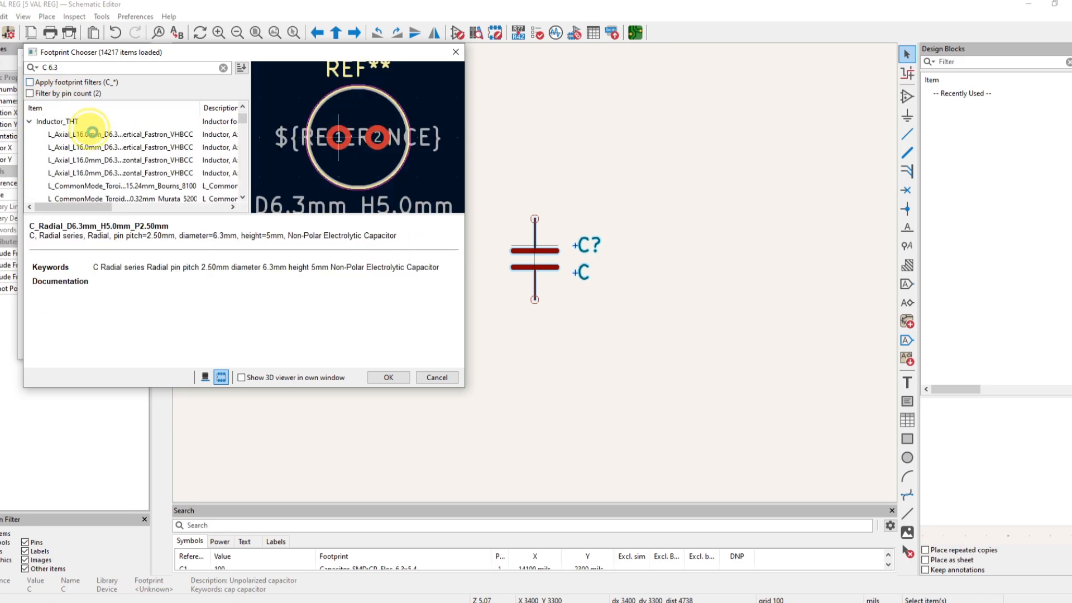
click(87, 147)
scroll(90, 150, down, 3)
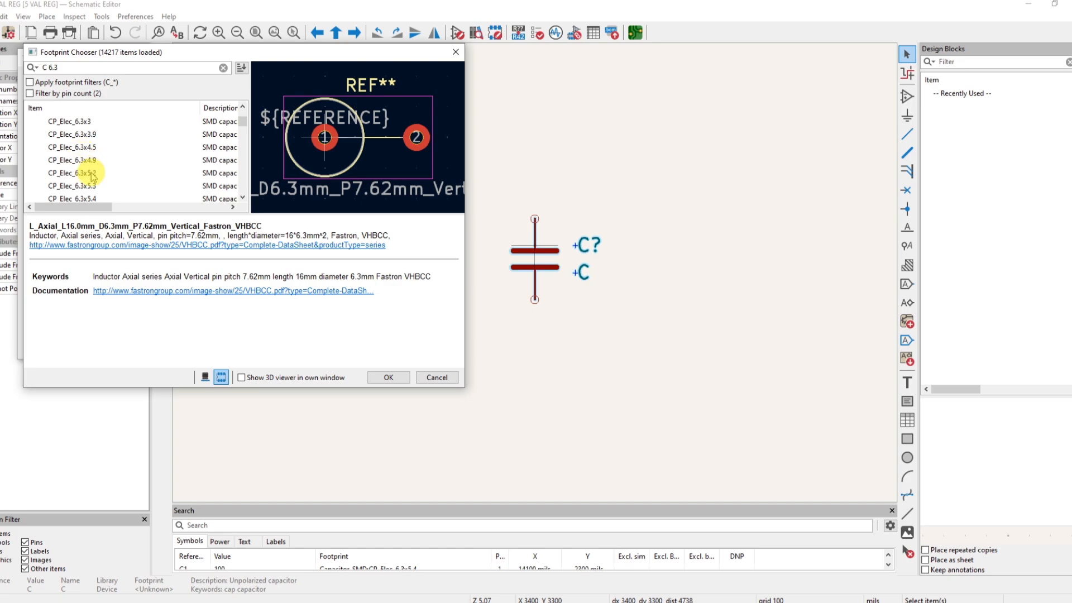
scroll(91, 158, up, 5)
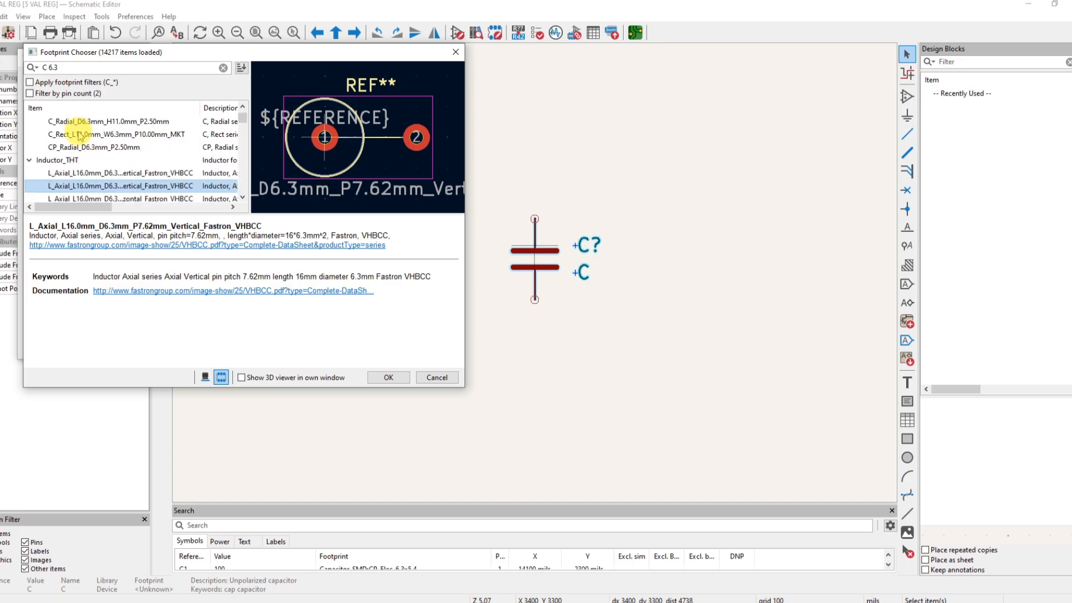
scroll(69, 145, down, 5)
click(67, 160)
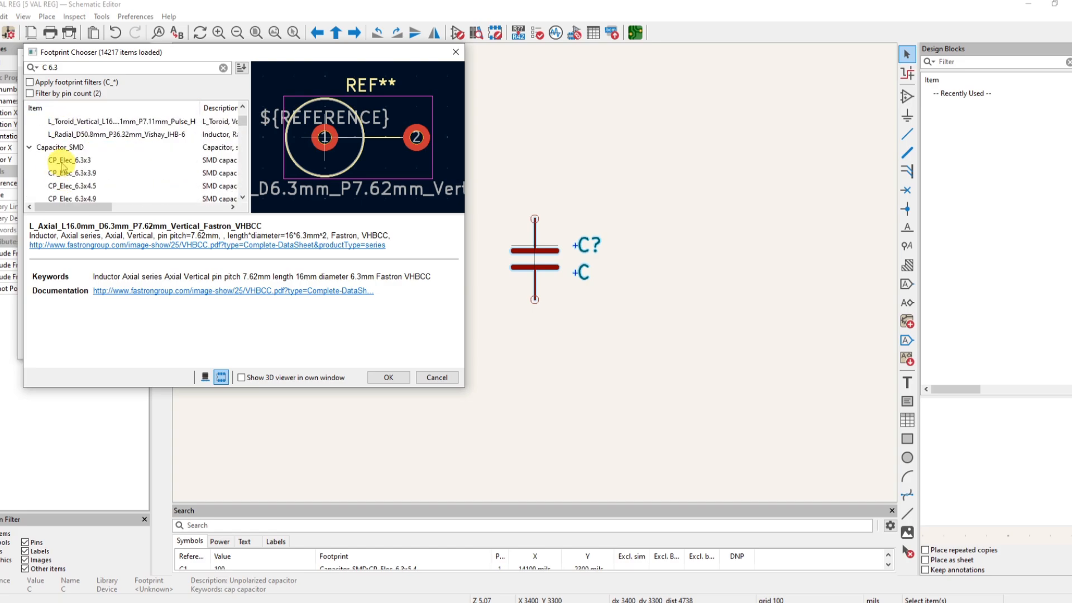
scroll(69, 173, down, 2)
click(73, 160)
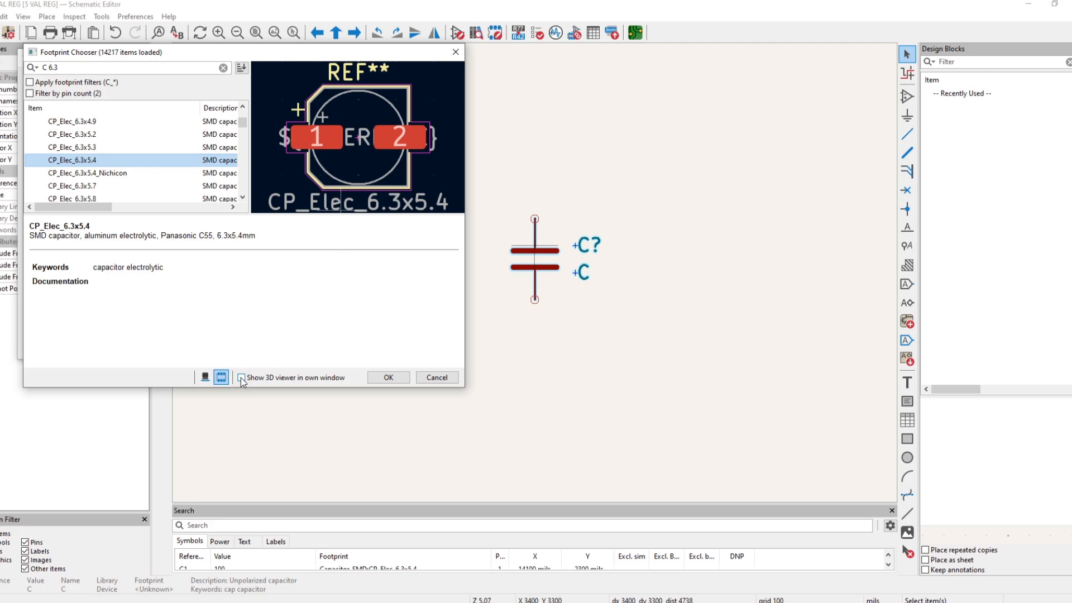
click(385, 380)
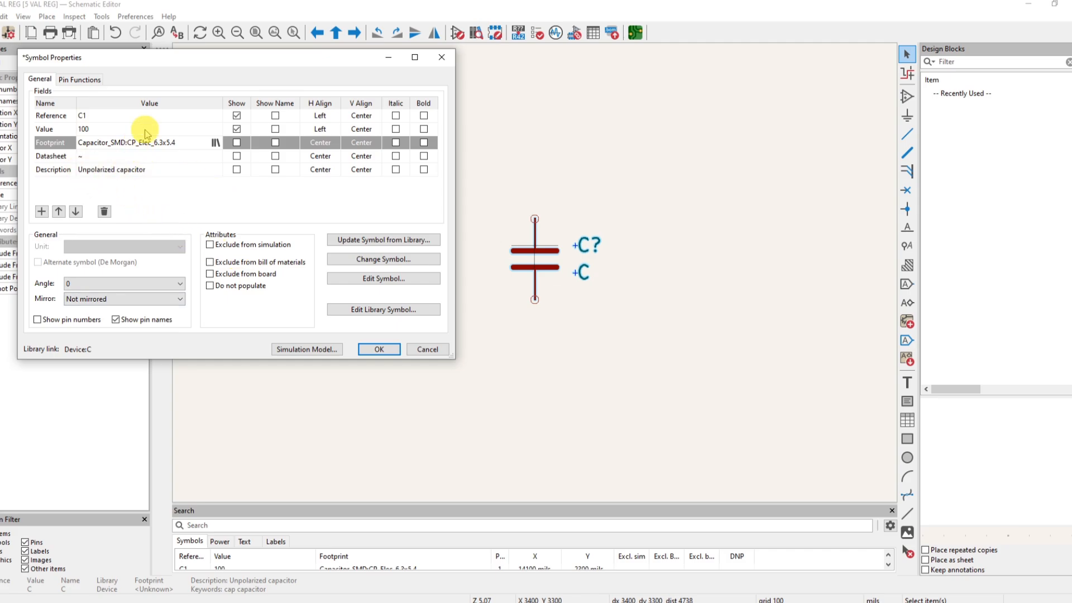
click(378, 352)
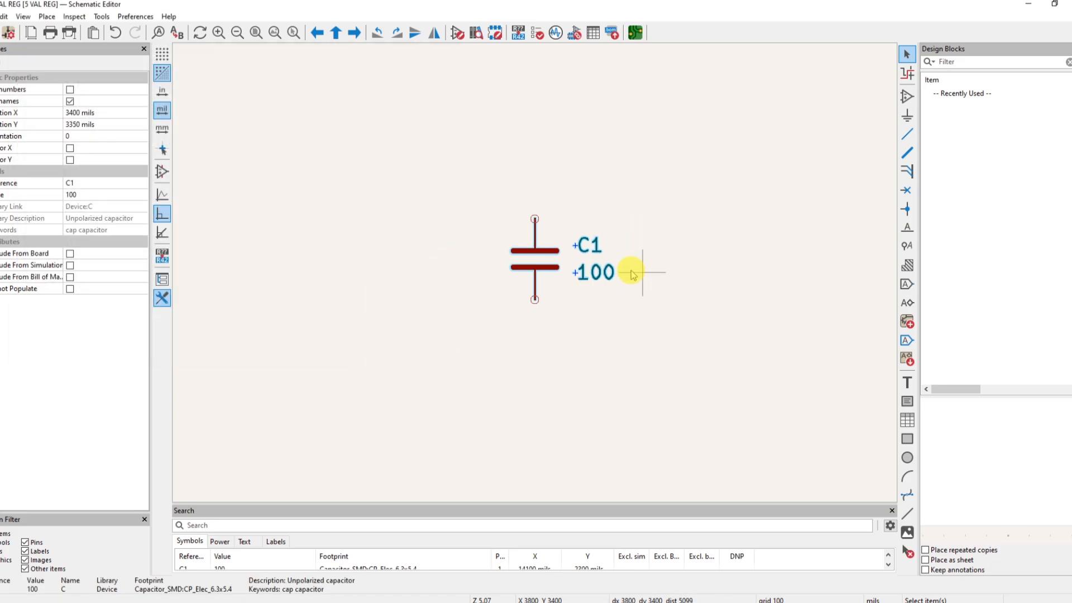
scroll(632, 271, up, 1)
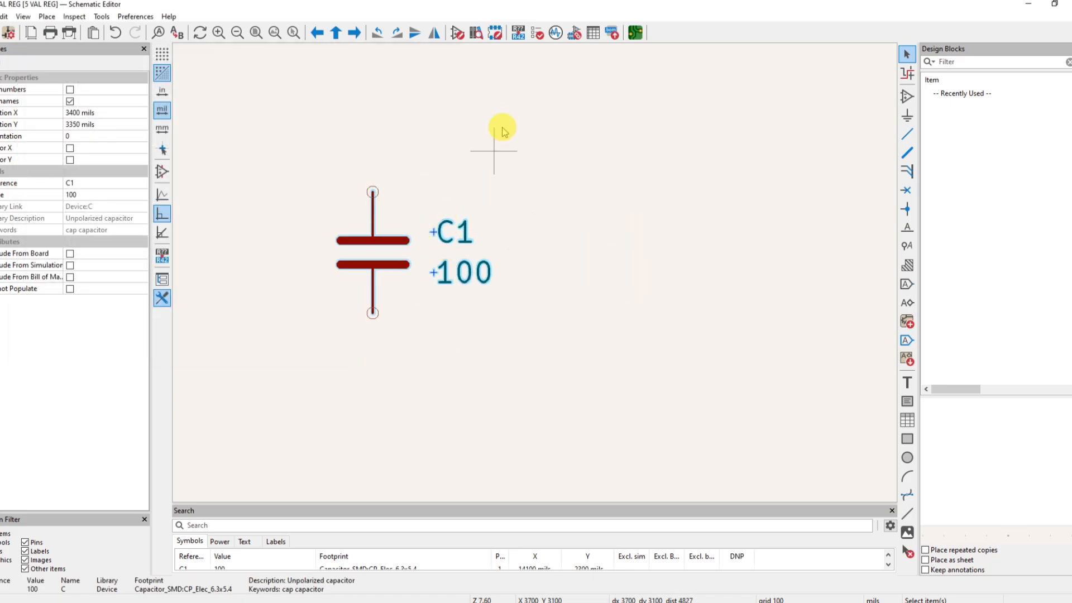
click(498, 144)
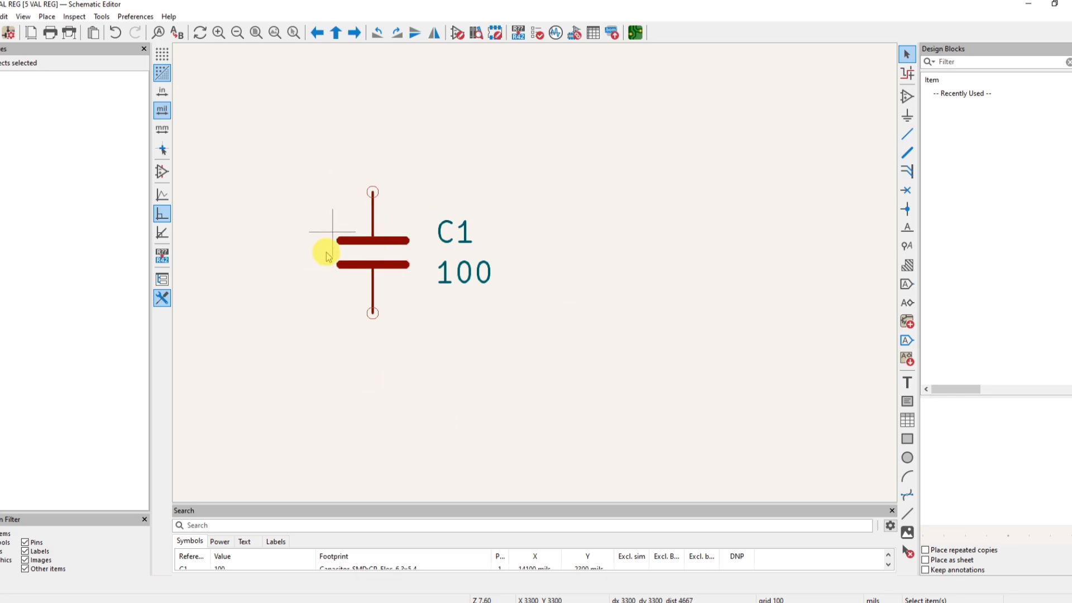
click(461, 229)
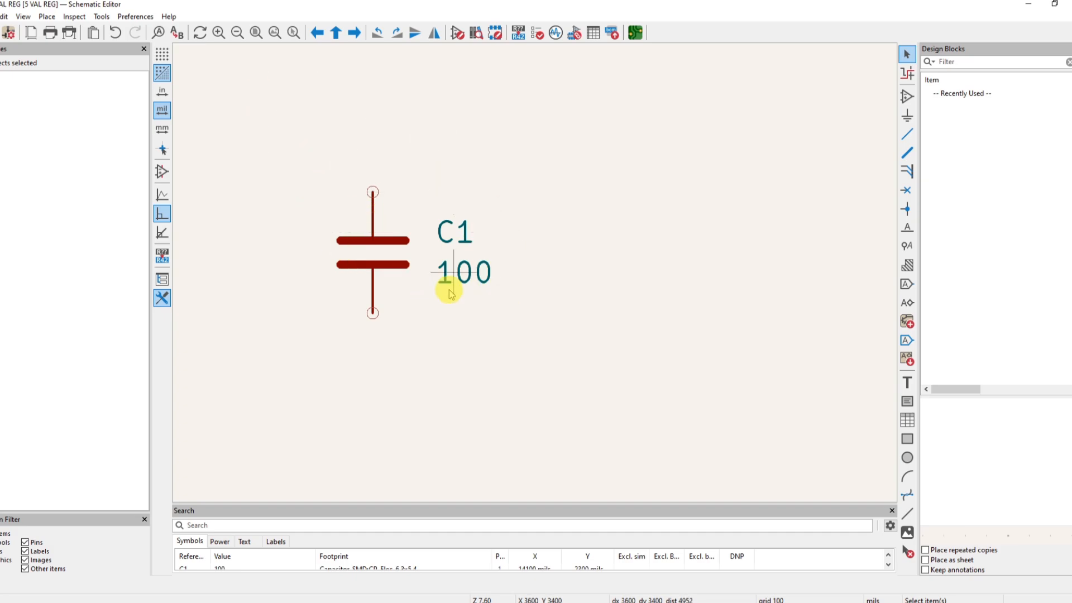
Change the value text of screw terminal J1 on the regulator's VIN side to IN PUT
scroll(442, 287, down, 2)
scroll(561, 263, down, 5)
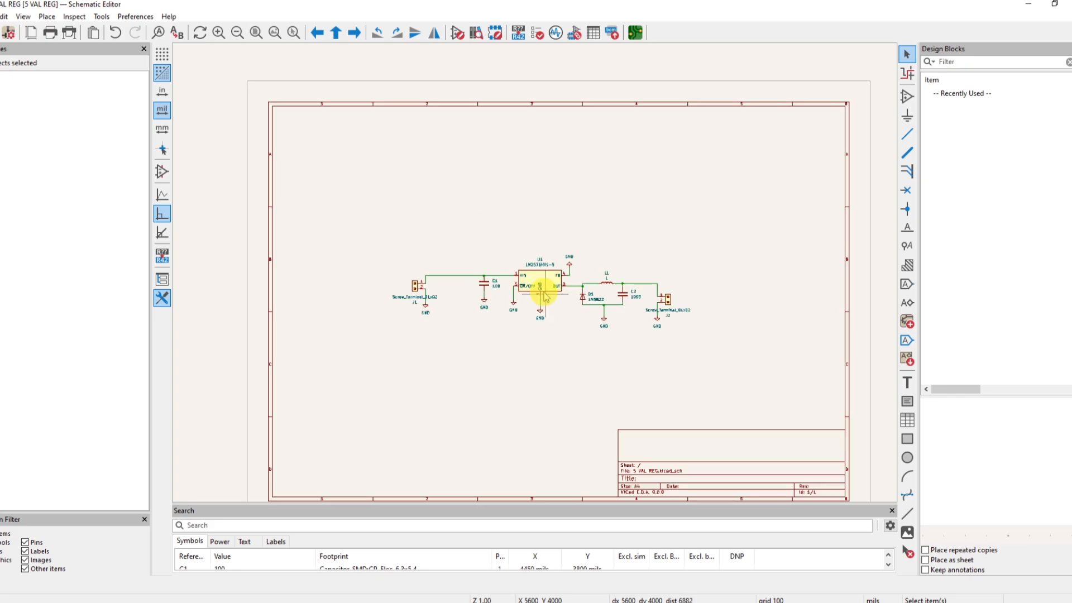
scroll(545, 282, up, 2)
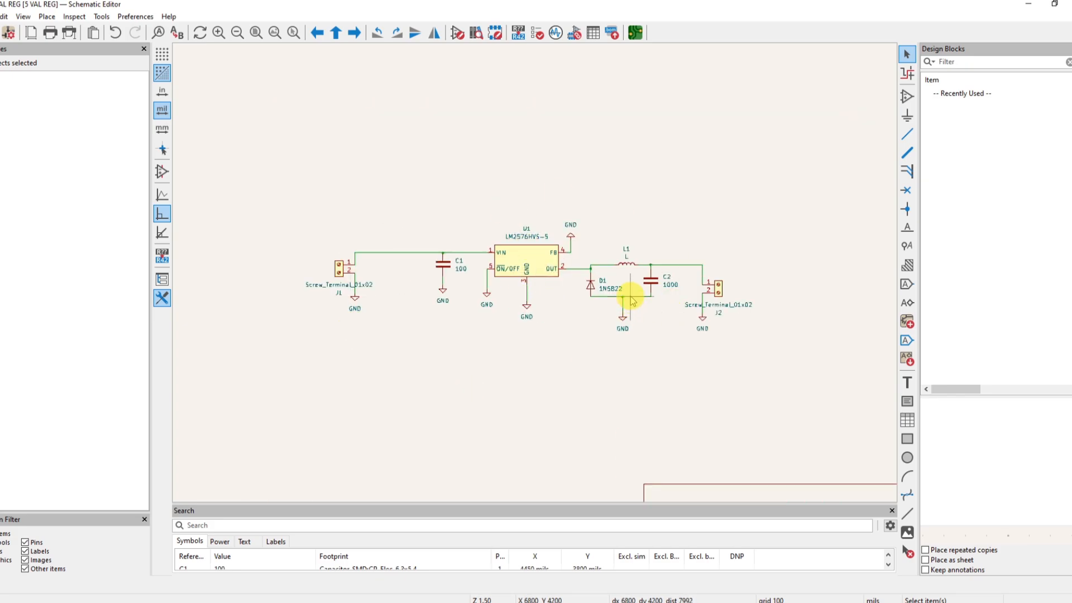
scroll(371, 279, up, 4)
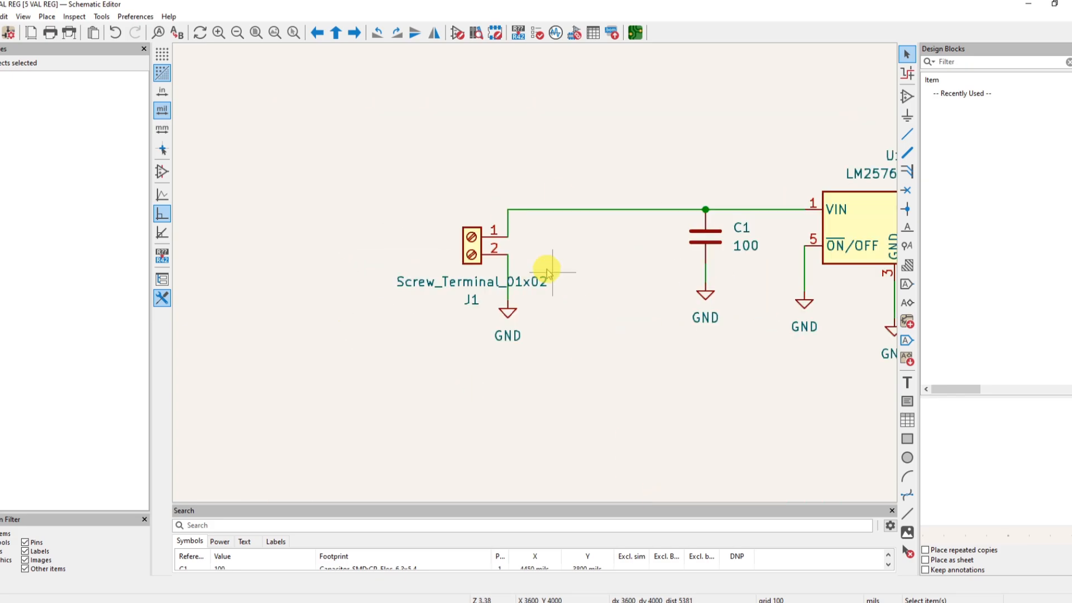
click(466, 290)
text(ew_Terminal_01x02)
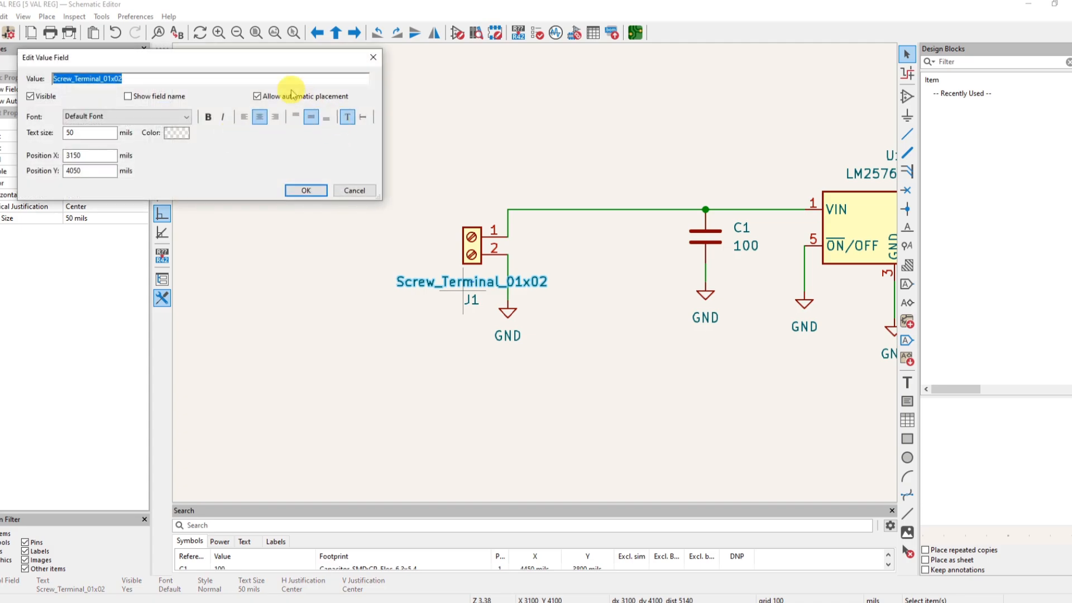
text(1)
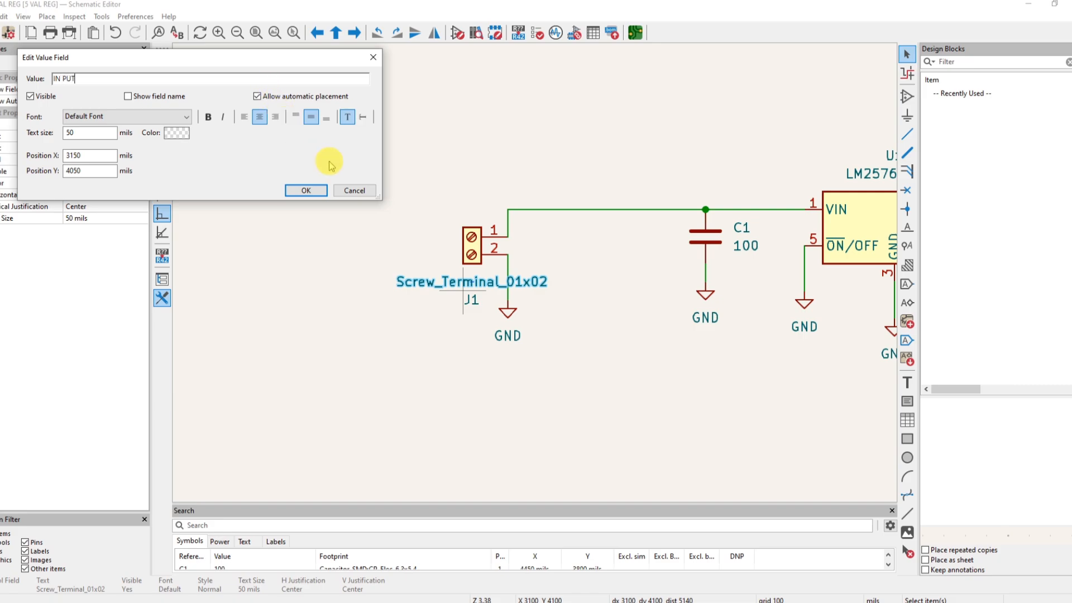
click(301, 190)
Change the value text of screw terminal J2 beside capacitor C2 to OUT PUT
scroll(533, 274, down, 5)
scroll(535, 273, up, 6)
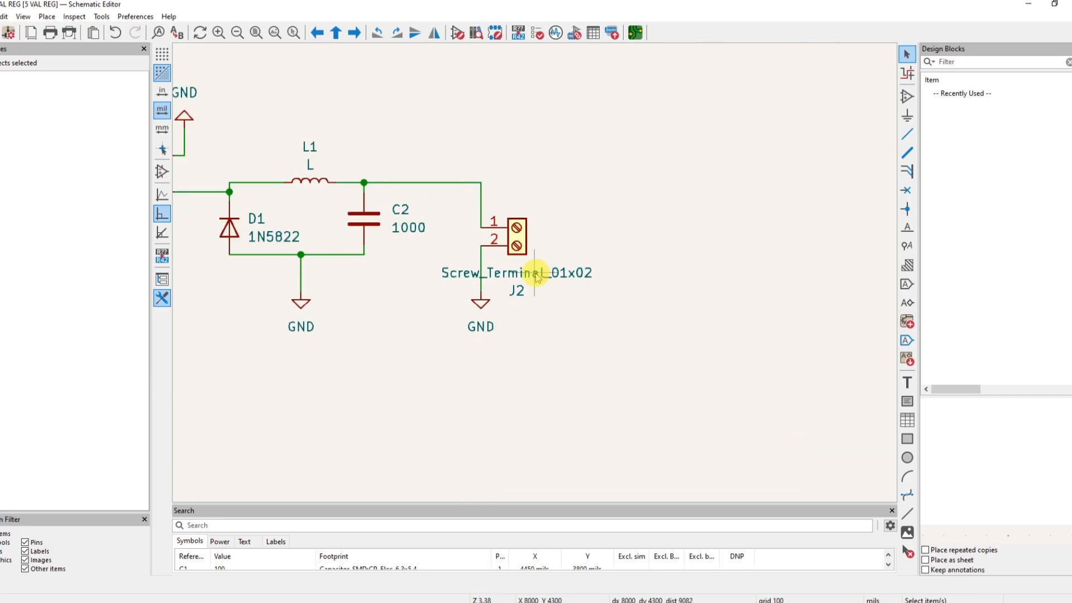
double_click(514, 276)
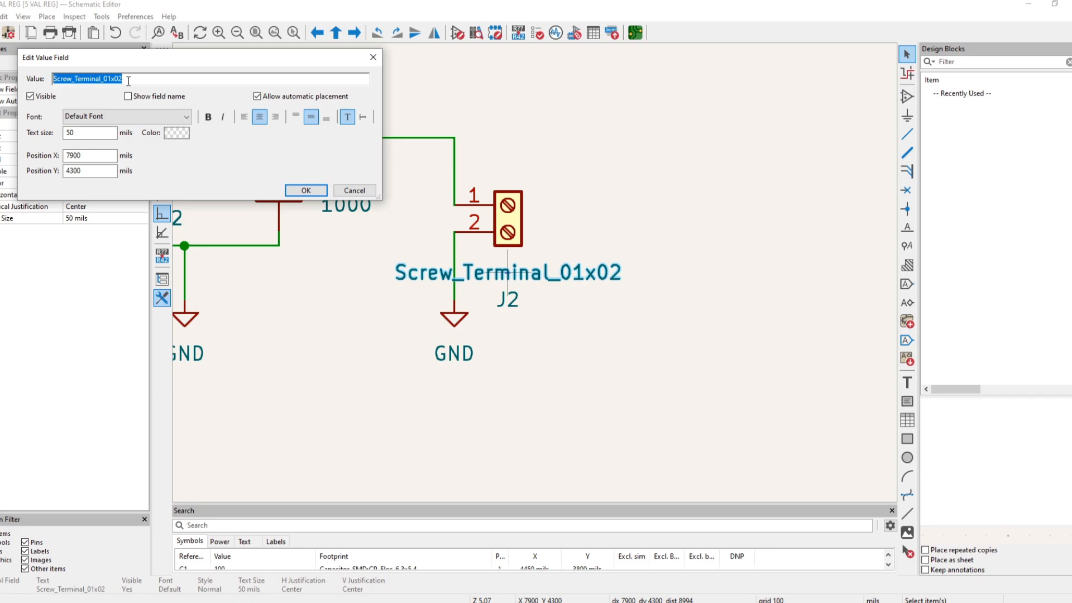
text(OUT PUT)
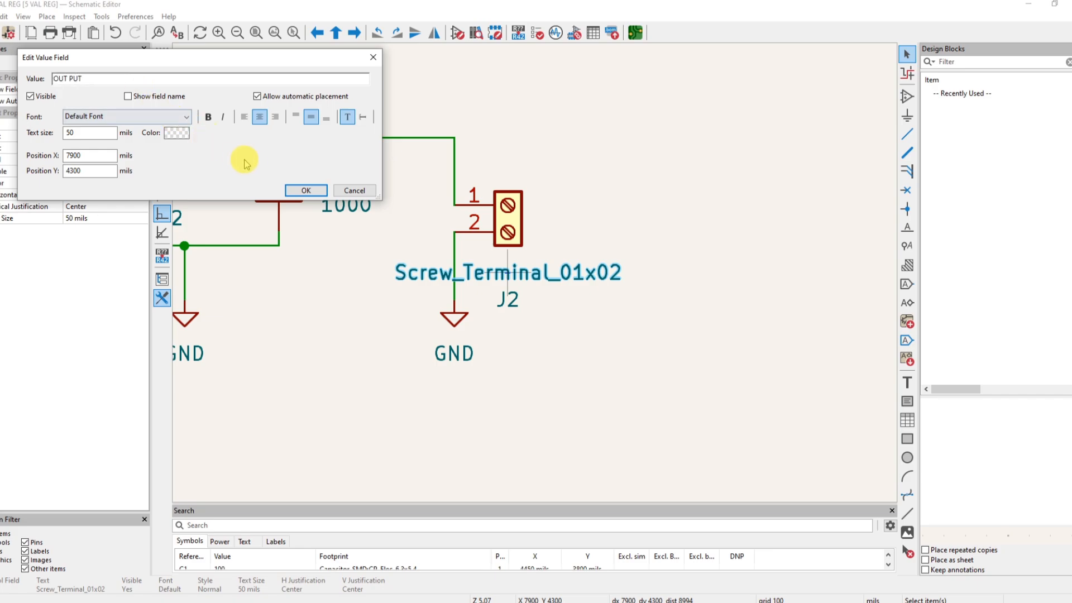
click(306, 190)
scroll(528, 266, down, 5)
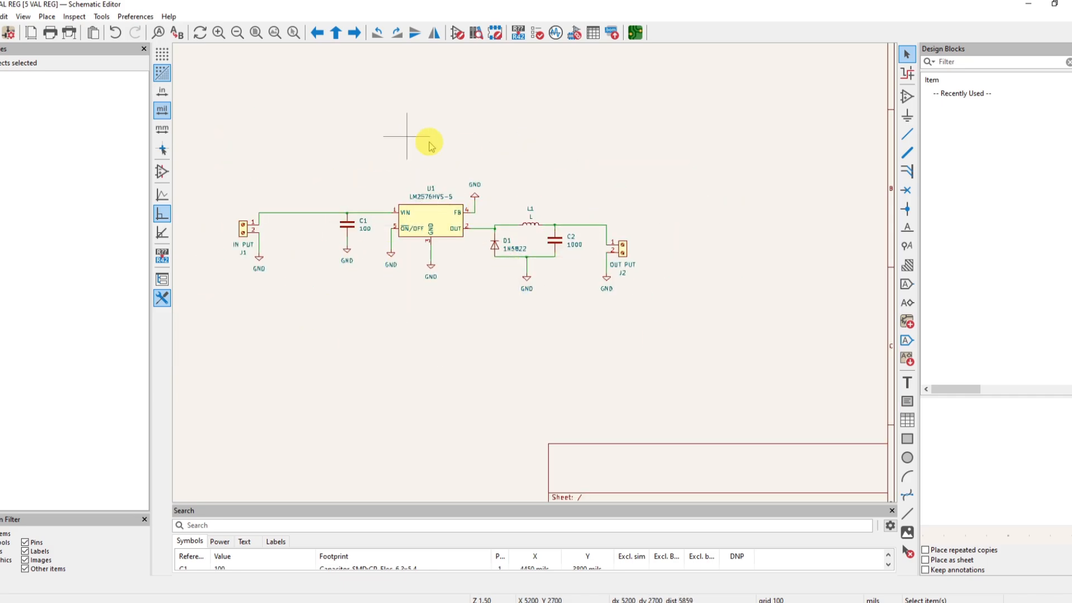
click(367, 233)
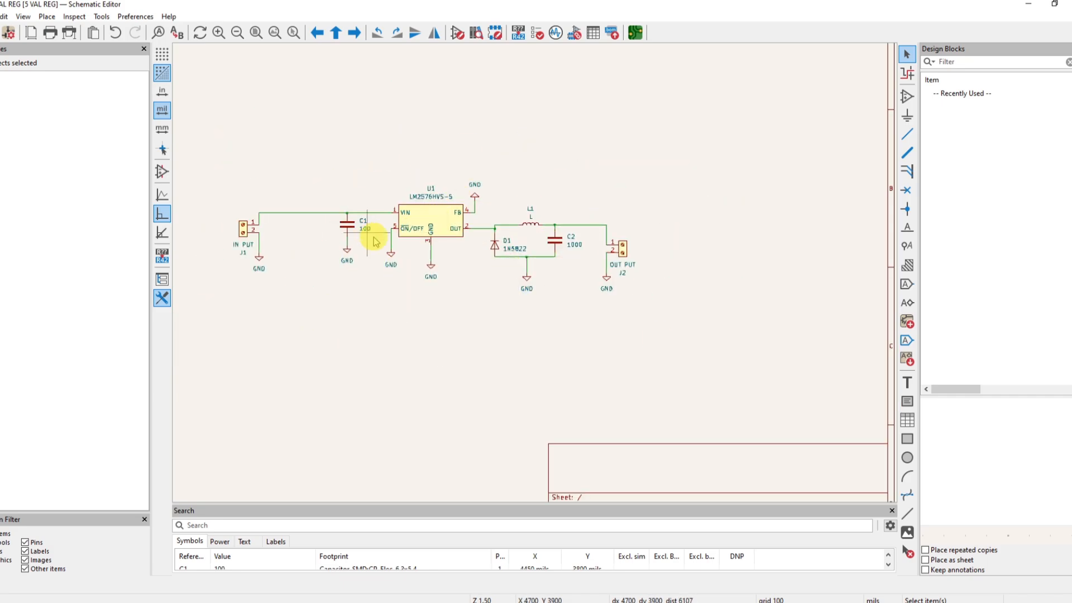
scroll(529, 248, up, 2)
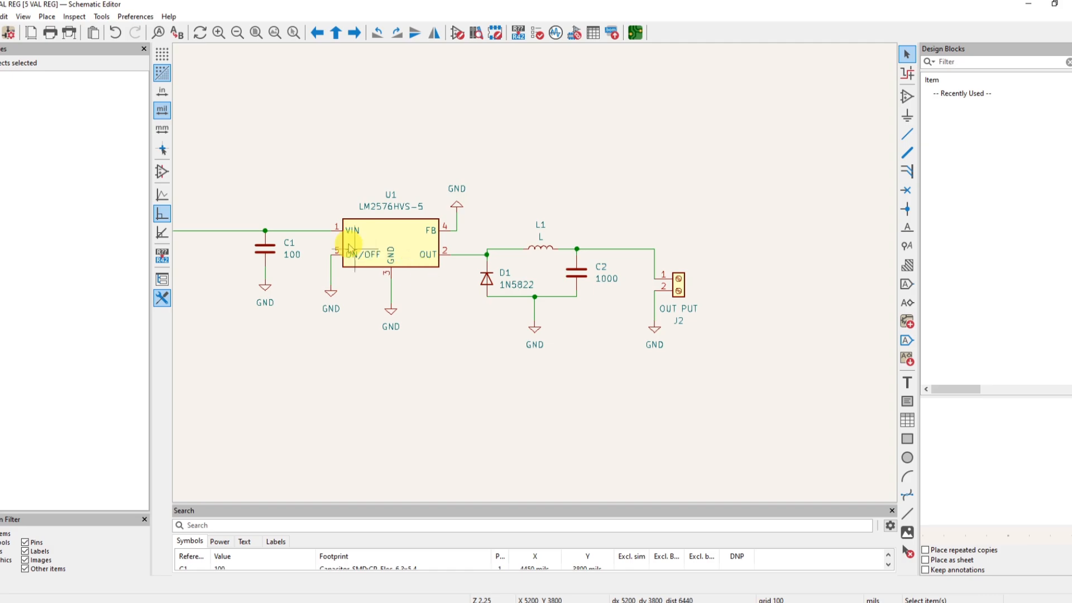
scroll(366, 211, down, 2)
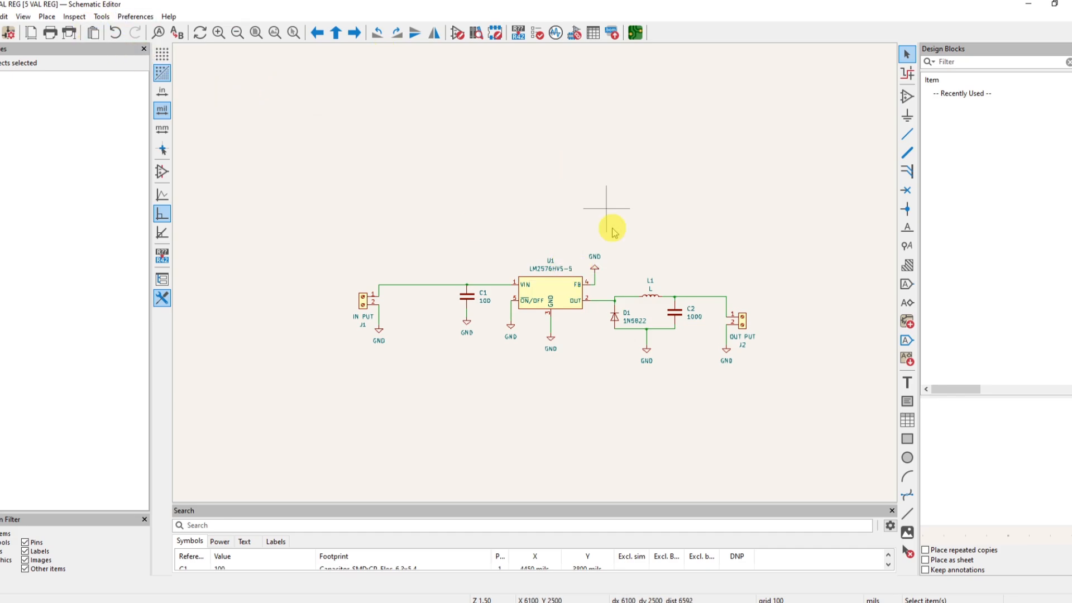
scroll(565, 325, down, 1)
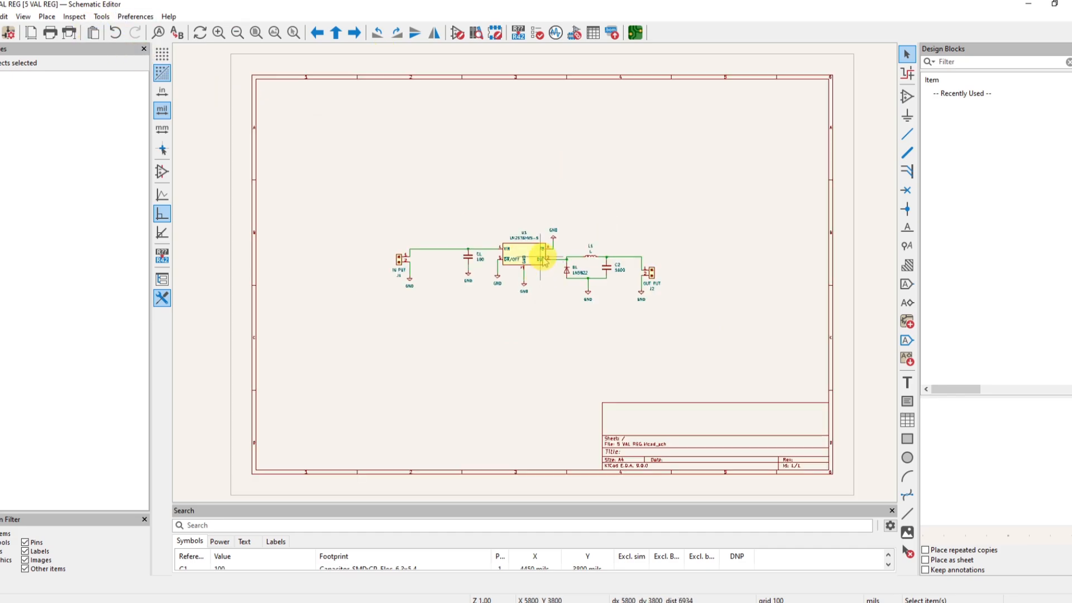
Update the PCB from the schematic to bring in the footprints of all the regulator components
scroll(544, 262, up, 1)
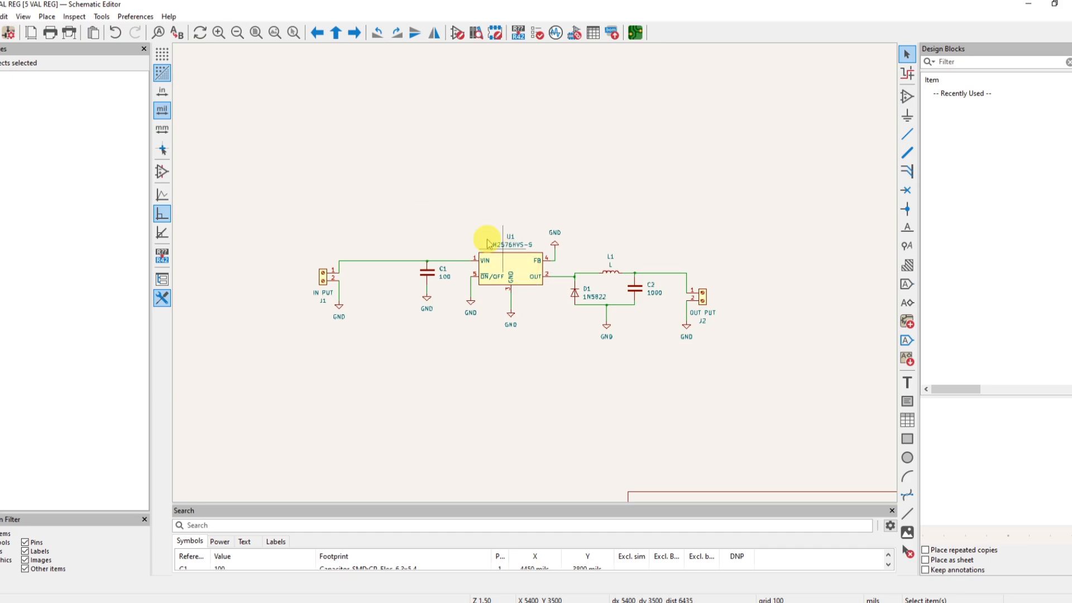
click(103, 17)
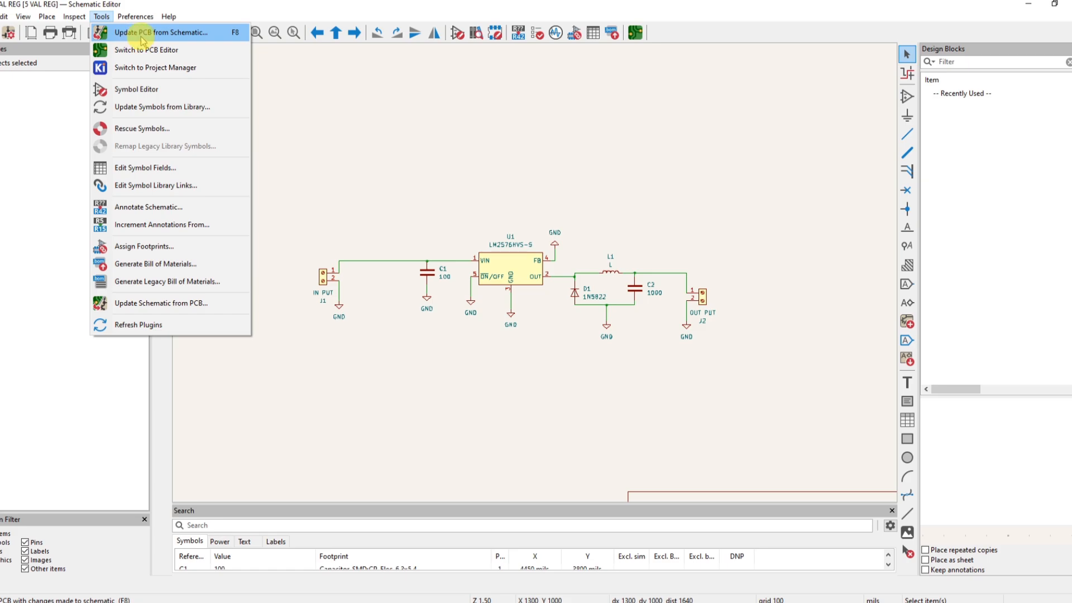
click(139, 36)
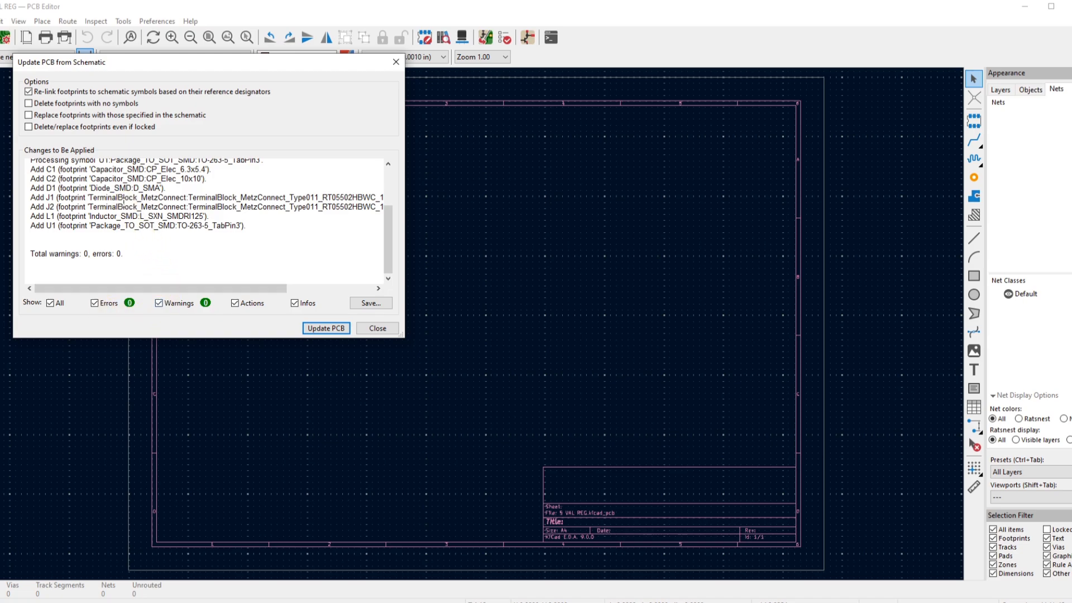
click(319, 329)
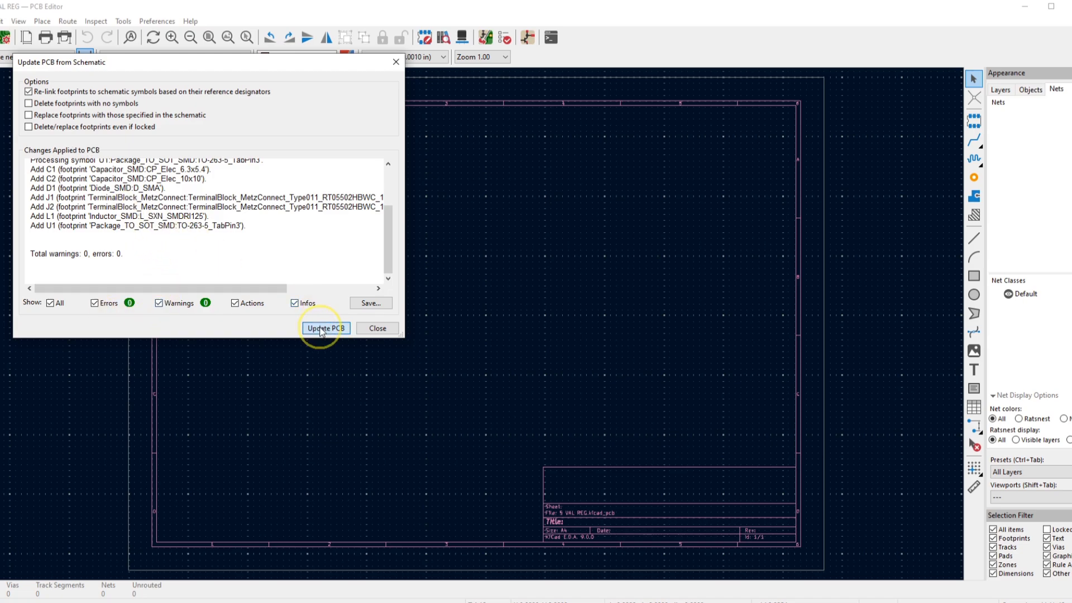
click(372, 327)
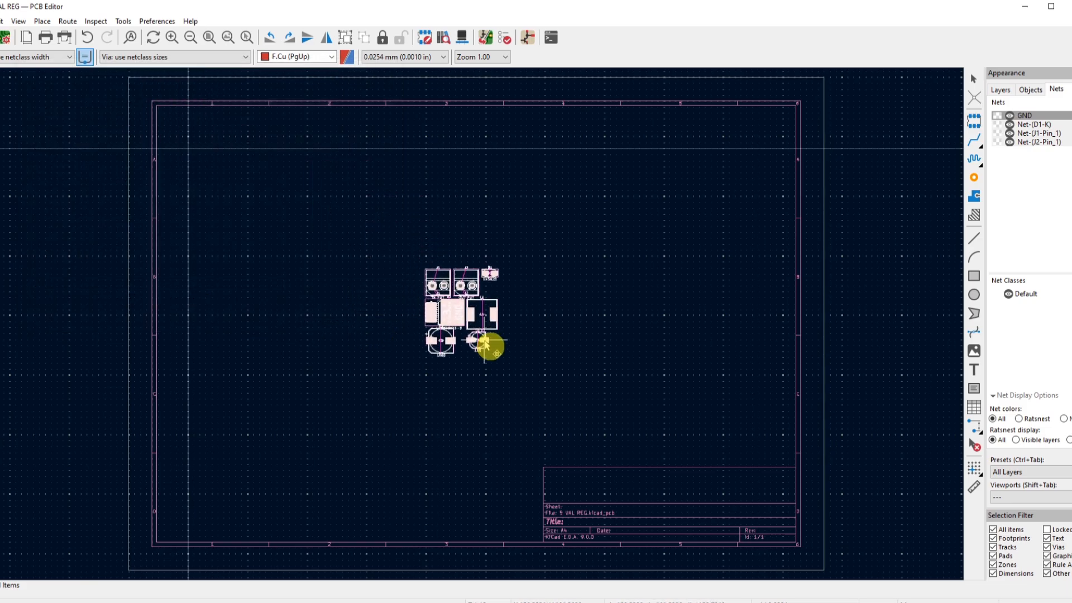
Place the imported group of footprints near the middle of the board sheet
scroll(478, 332, up, 1)
scroll(477, 330, up, 1)
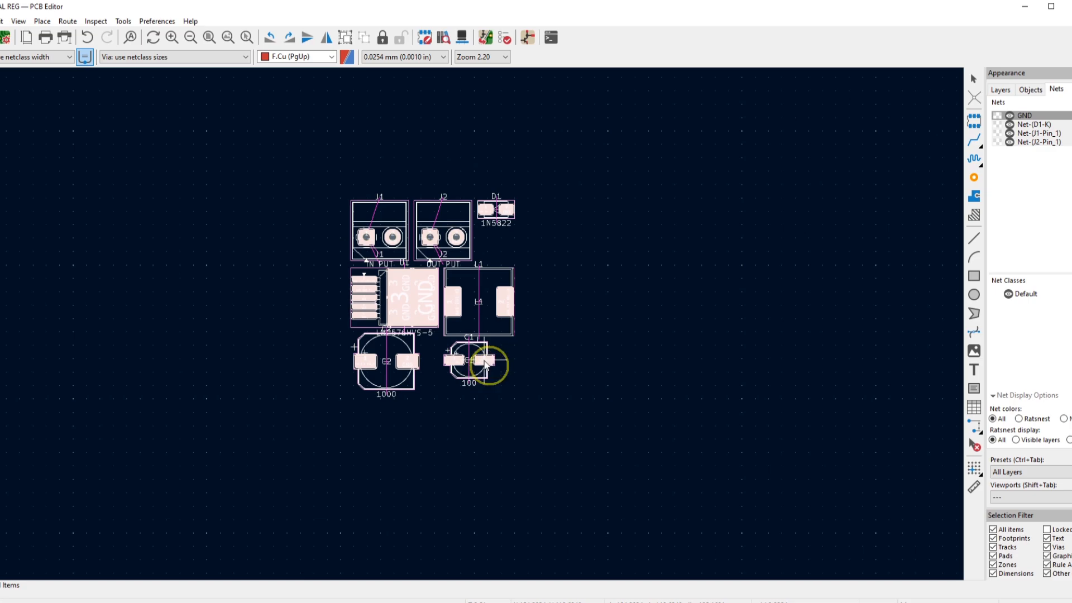
click(487, 366)
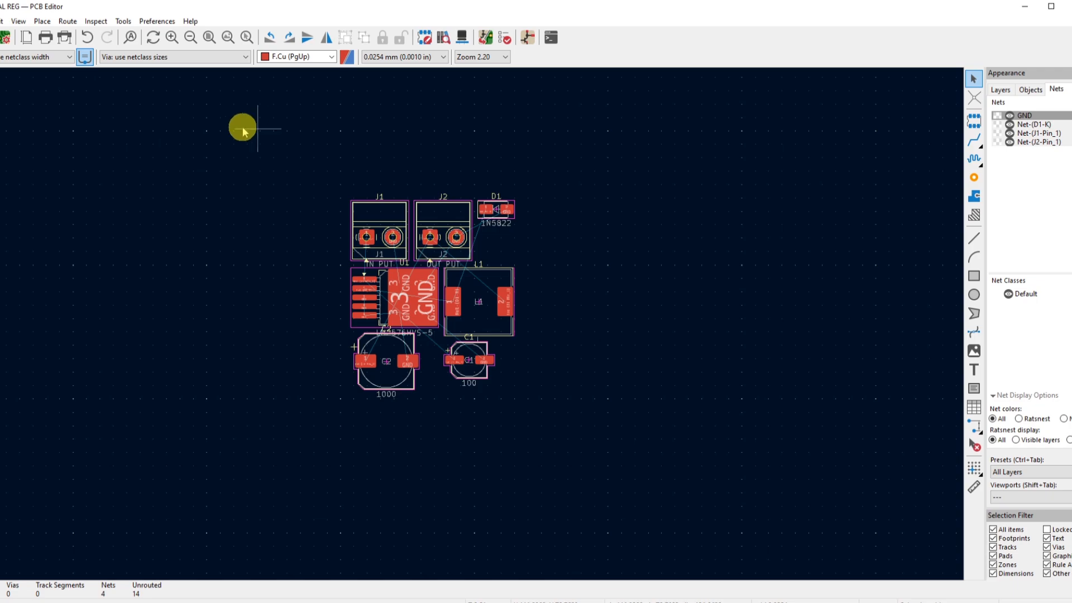
Choose 2 copper layers in the physical stackup of the board setup
click(6, 44)
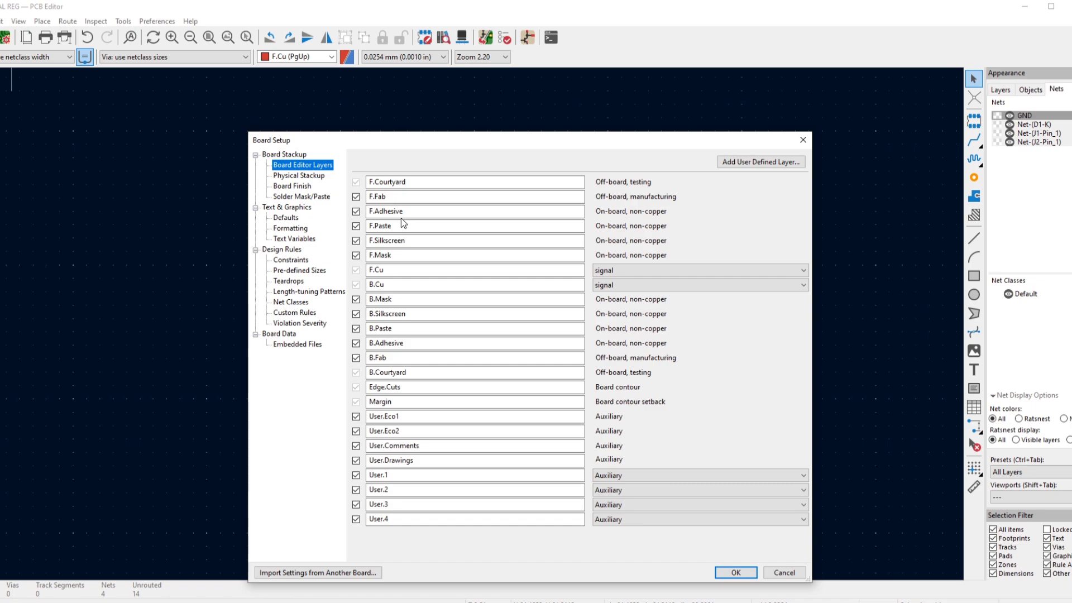
click(303, 176)
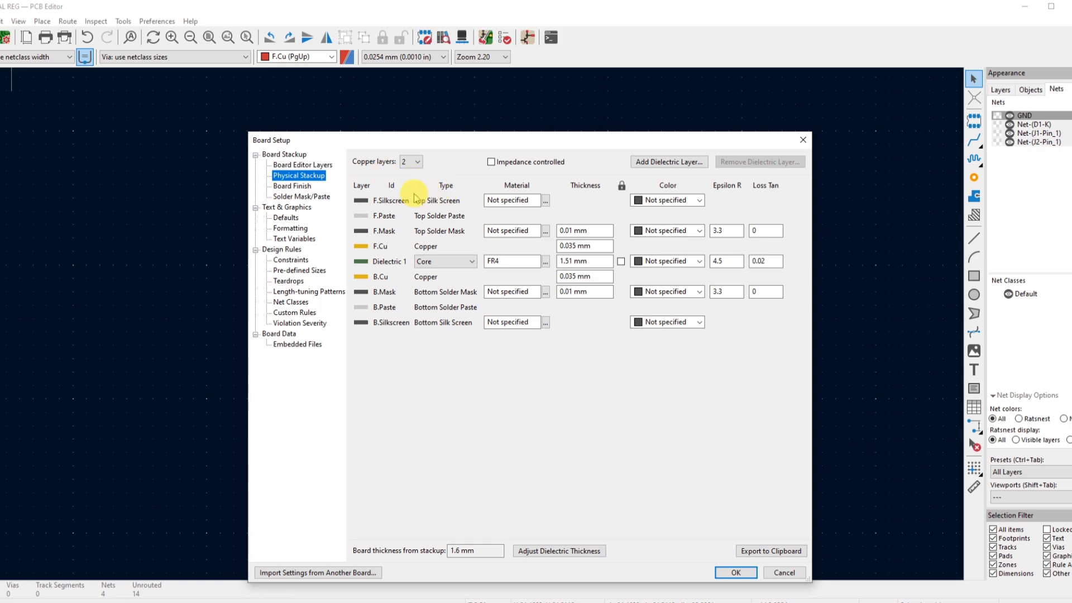
click(416, 163)
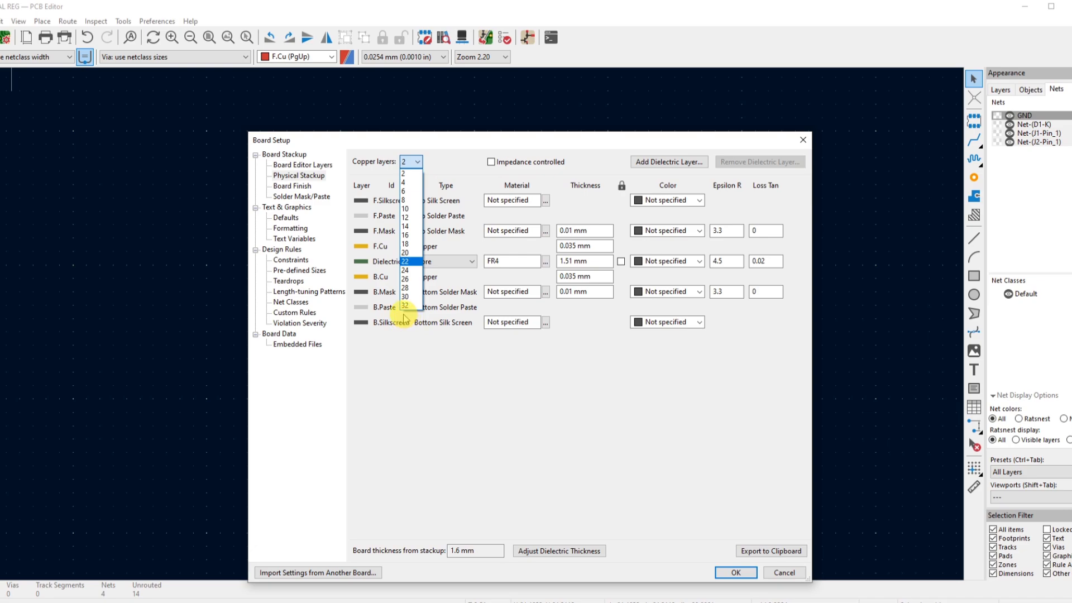
click(411, 174)
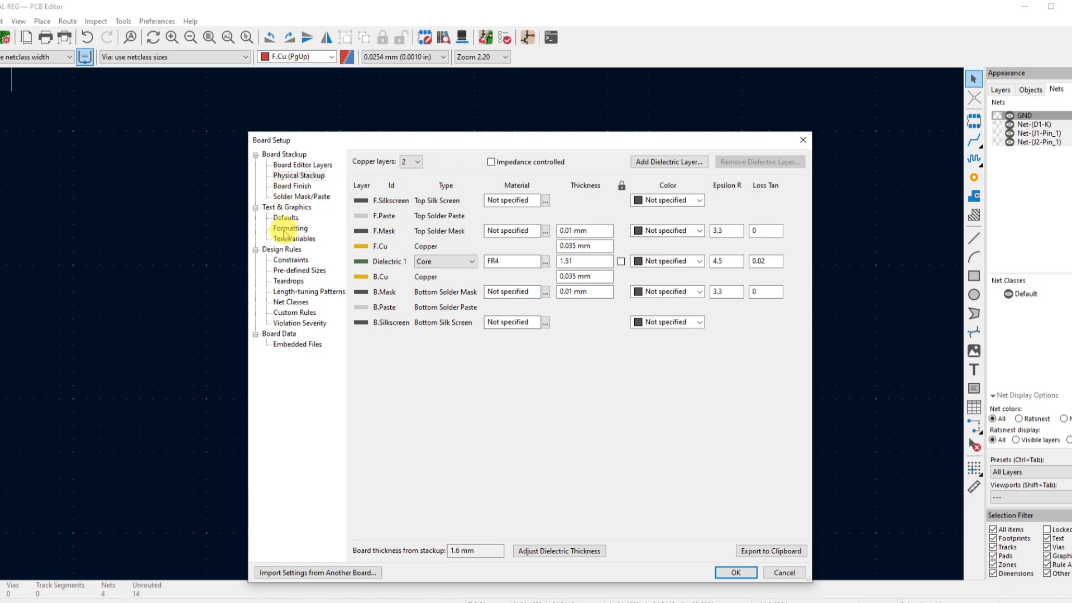
Reset both pre-defined track widths and the pre-defined via's diameter and hole to 0 mm
click(294, 272)
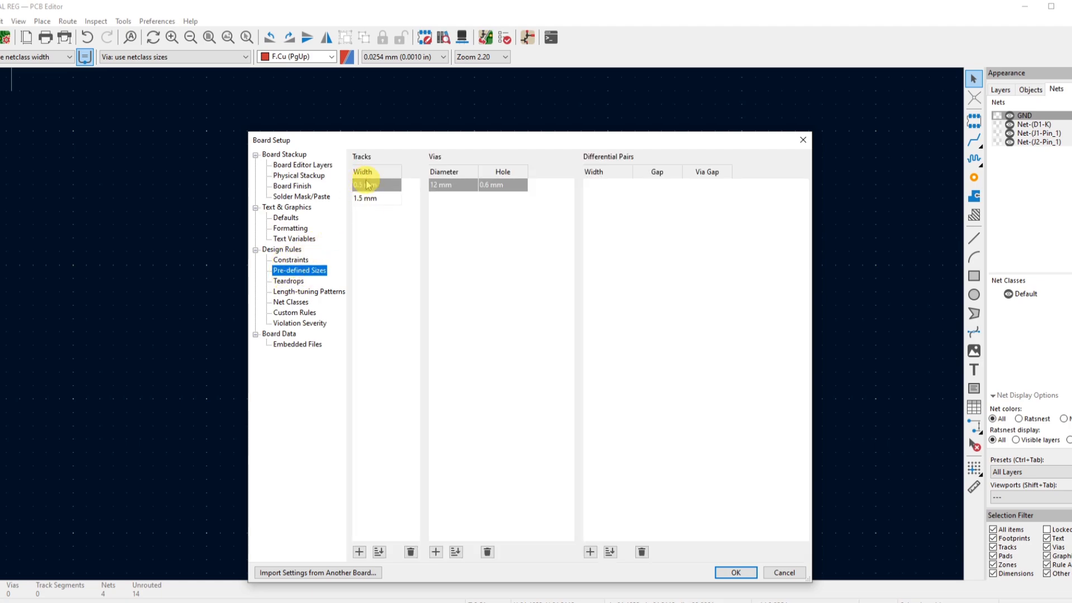
double_click(380, 185)
text(0)
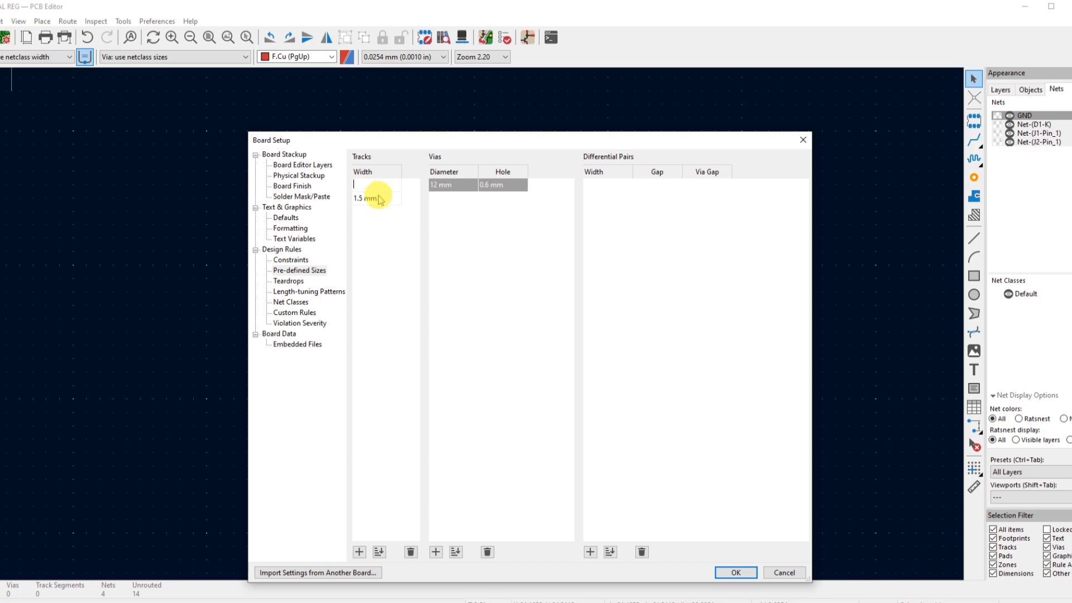
double_click(380, 197)
key(BackSpace)
text(0)
double_click(471, 186)
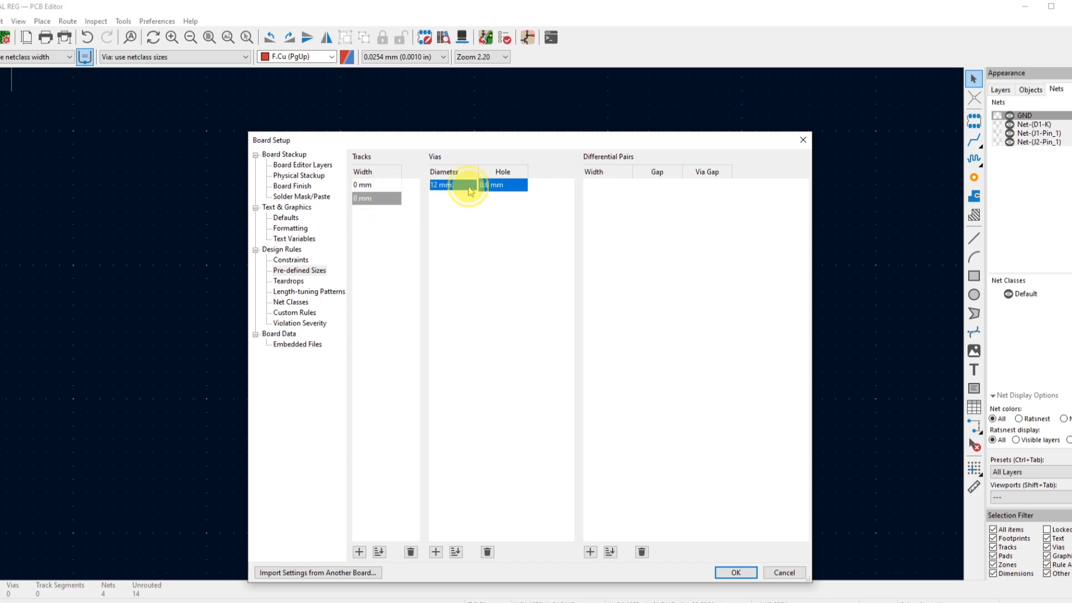
text(0)
double_click(494, 185)
text(0)
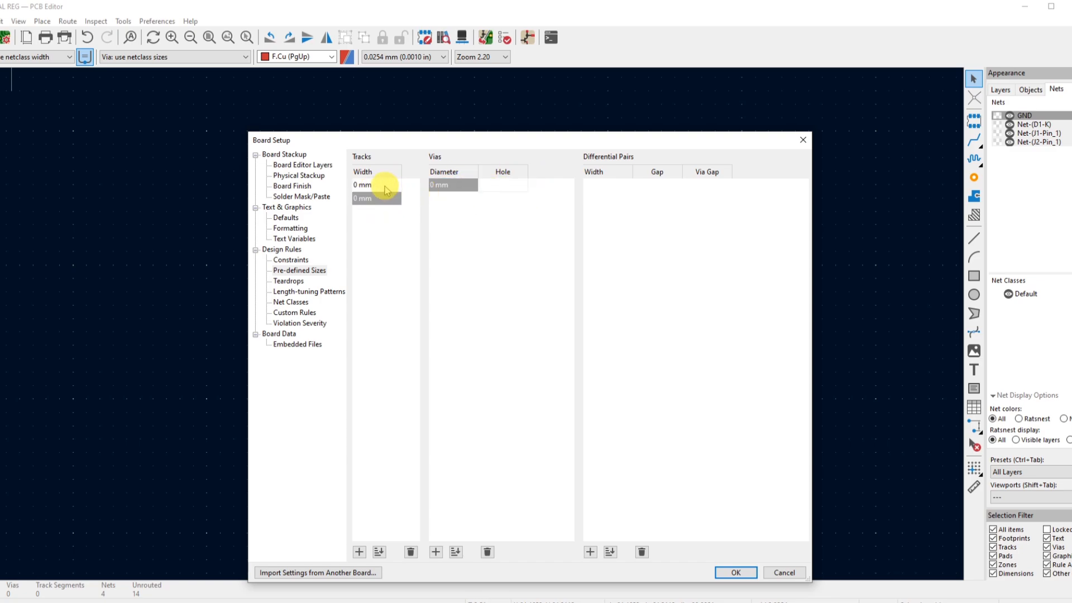
Set the first pre-defined track width to 1.5 mm and the via to 1.2 mm diameter with a 0.6 mm hole, and apply the board setup
double_click(379, 184)
key(BackSpace)
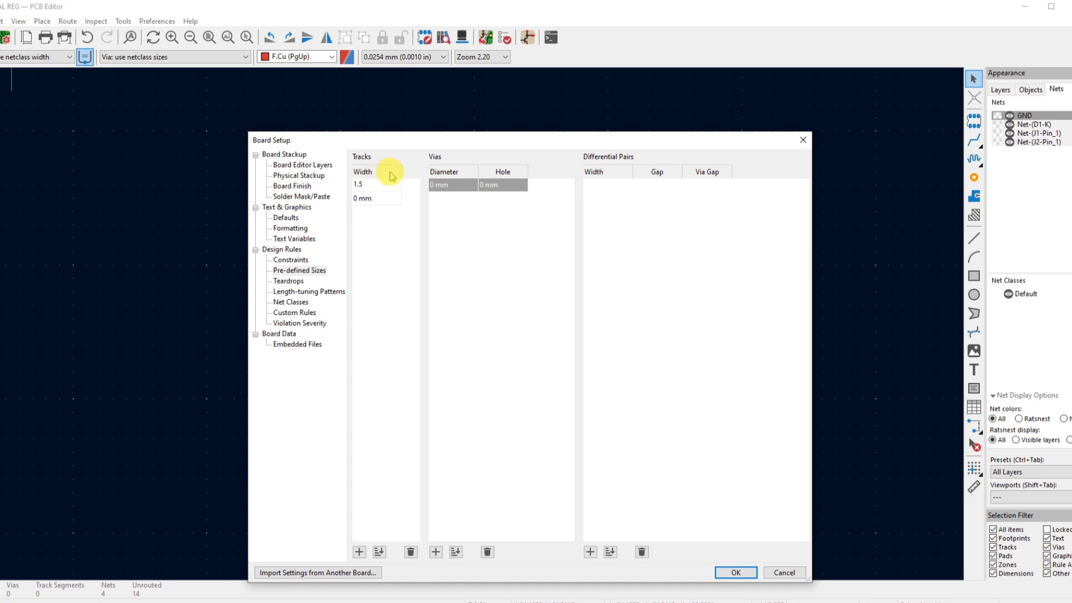
click(452, 190)
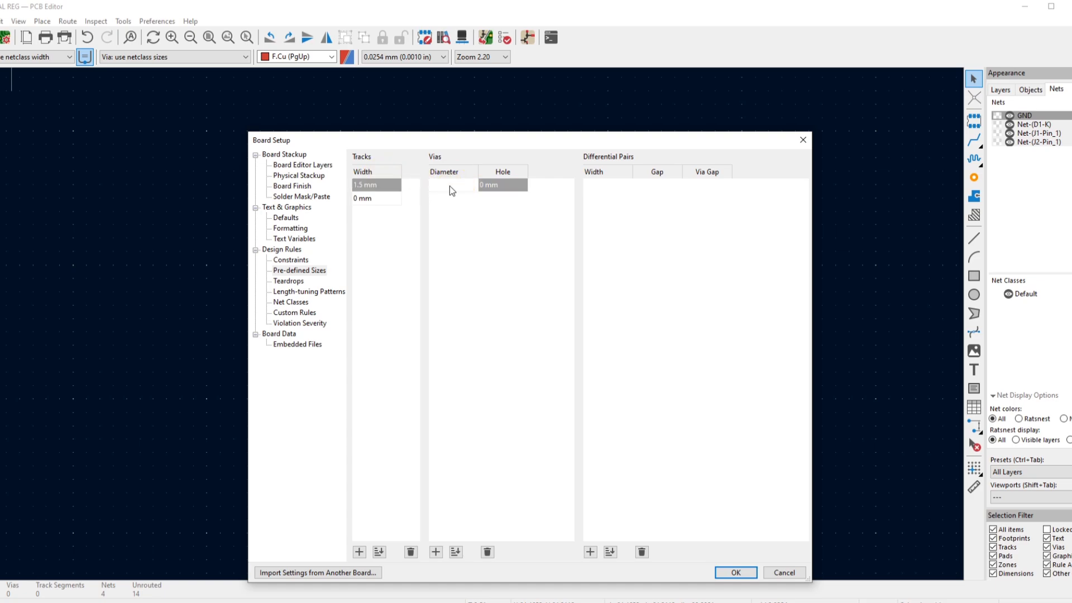
text(1.2mm)
click(495, 190)
text(0.6)
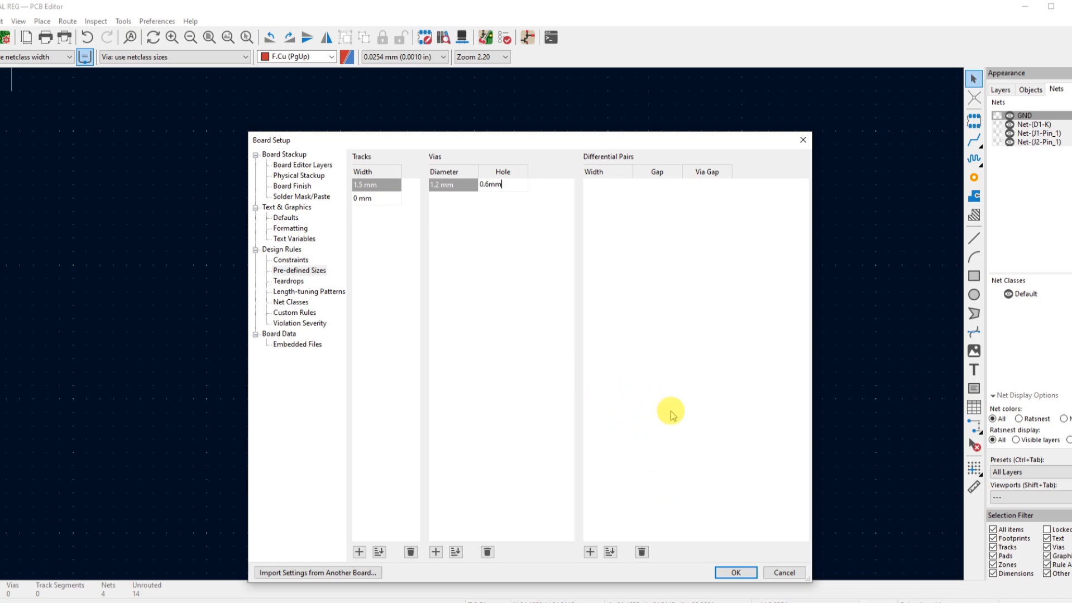
click(735, 572)
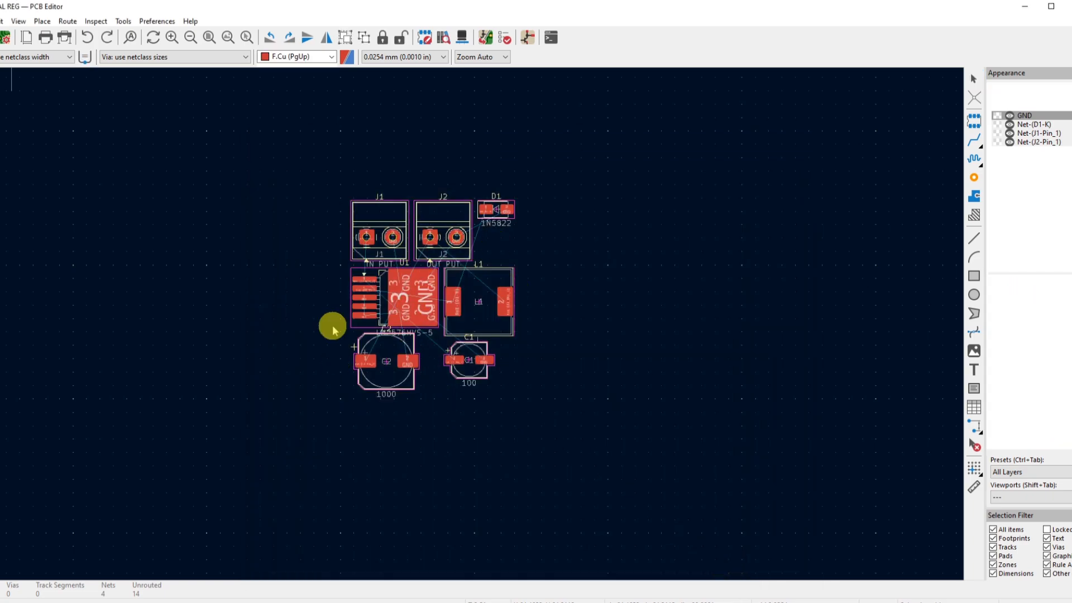
Make the pre-defined 1.5 mm width the active track width for routing
click(53, 59)
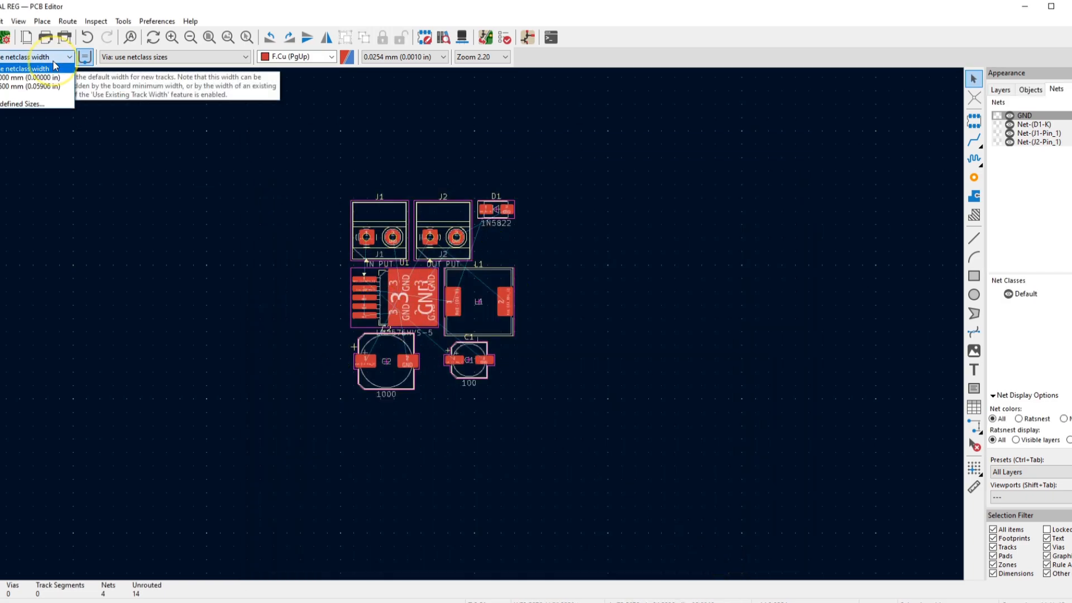
click(42, 87)
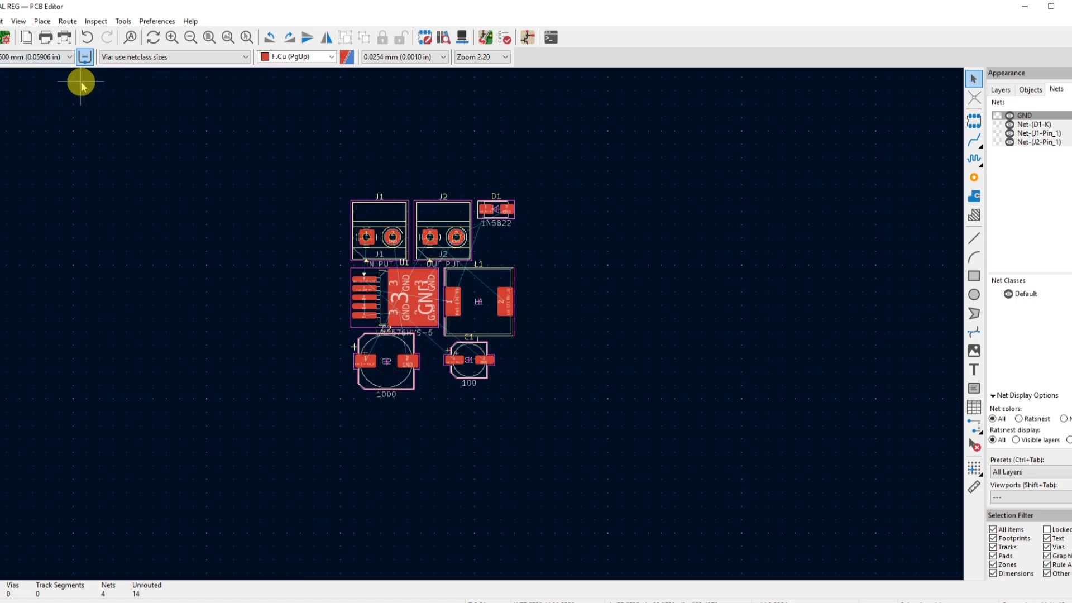
click(156, 61)
click(156, 64)
click(235, 238)
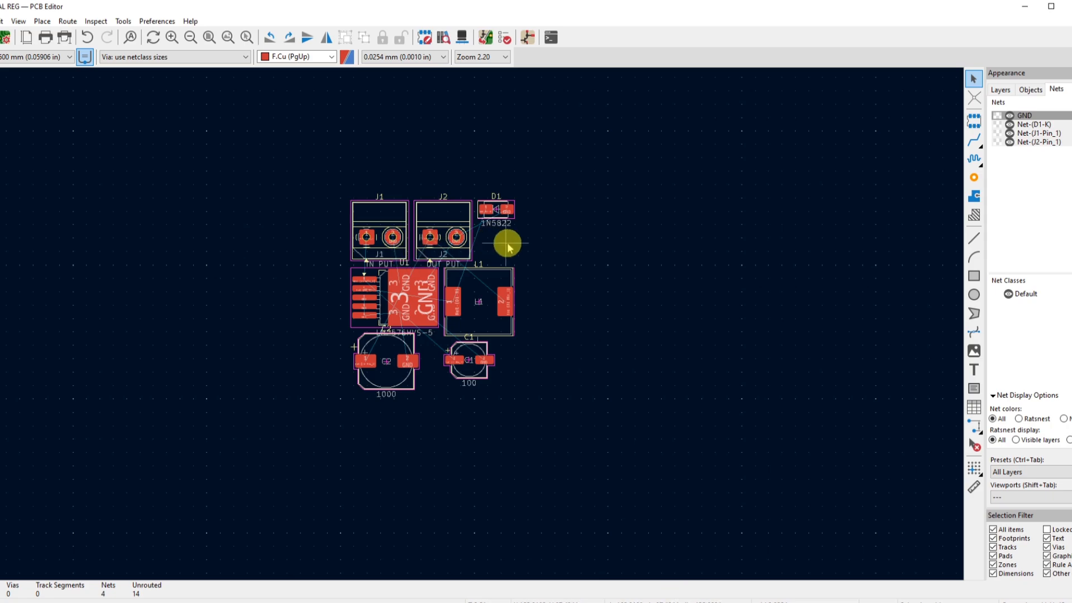
Examine the pad nets and ratsnest lines linking terminals J1 and J2, regulator U1 and the surrounding parts
scroll(478, 322, up, 7)
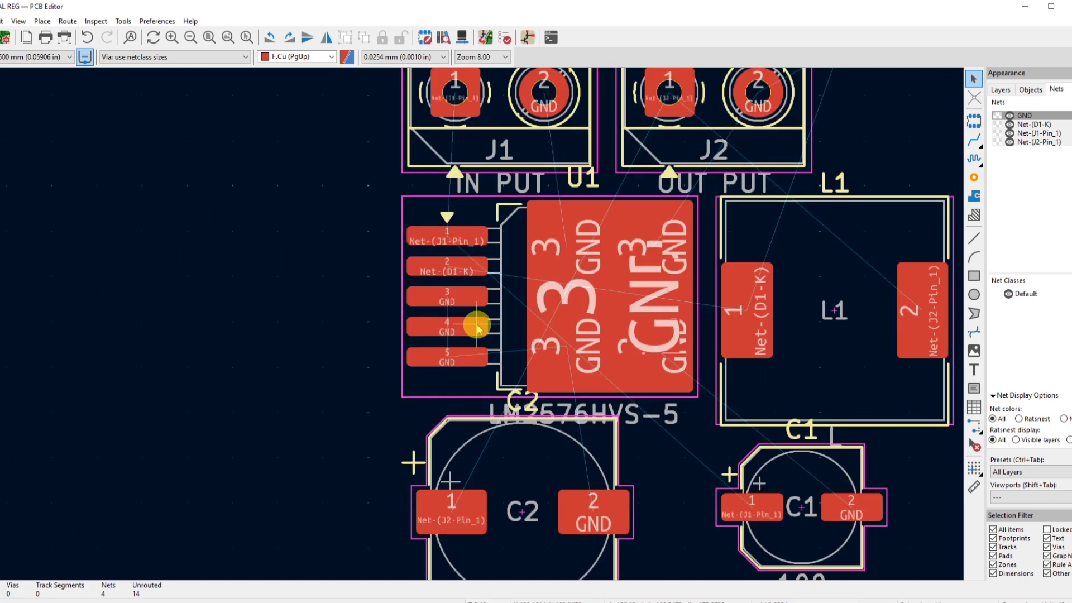
scroll(477, 329, down, 1)
scroll(531, 327, down, 1)
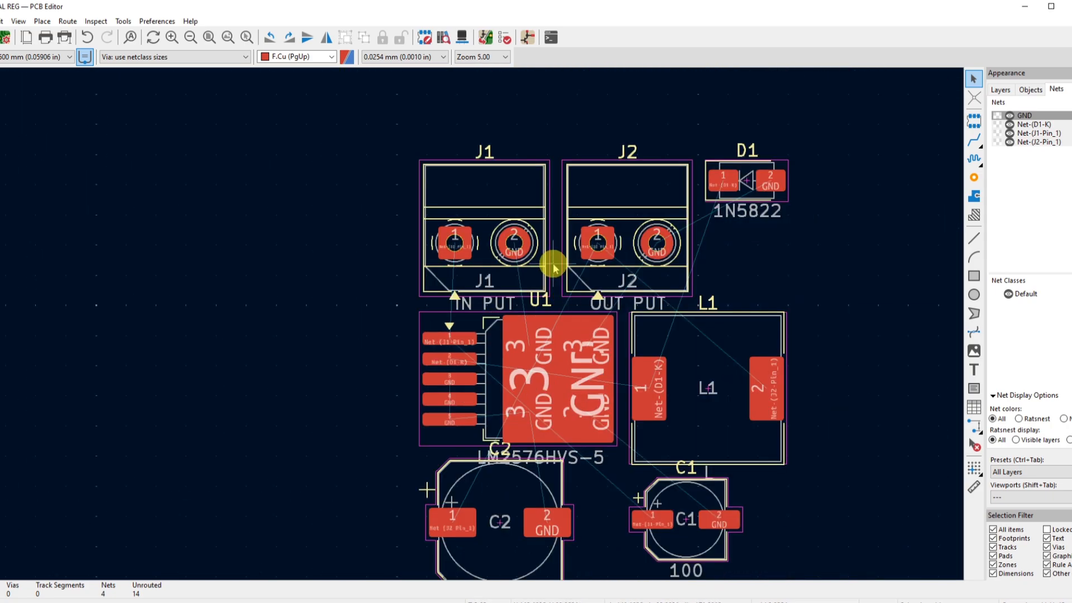
scroll(552, 267, up, 2)
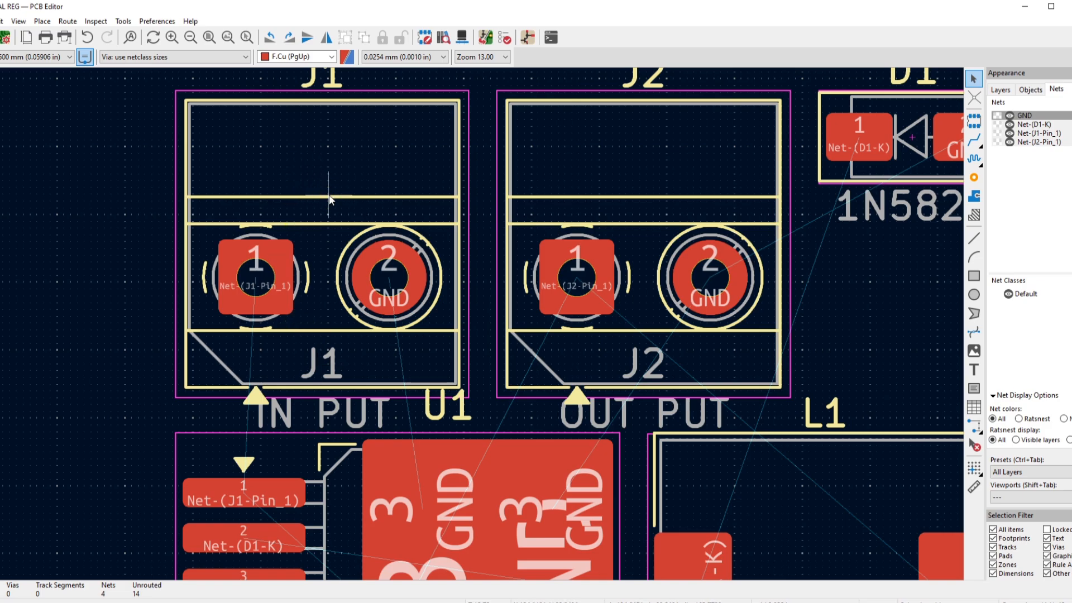
scroll(479, 321, down, 1)
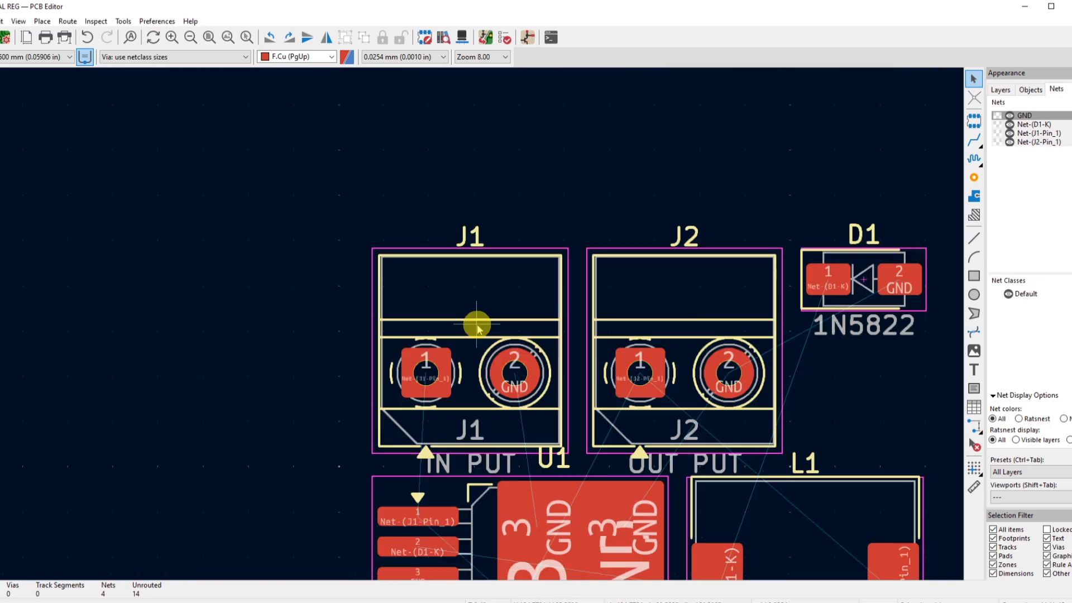
scroll(479, 319, down, 2)
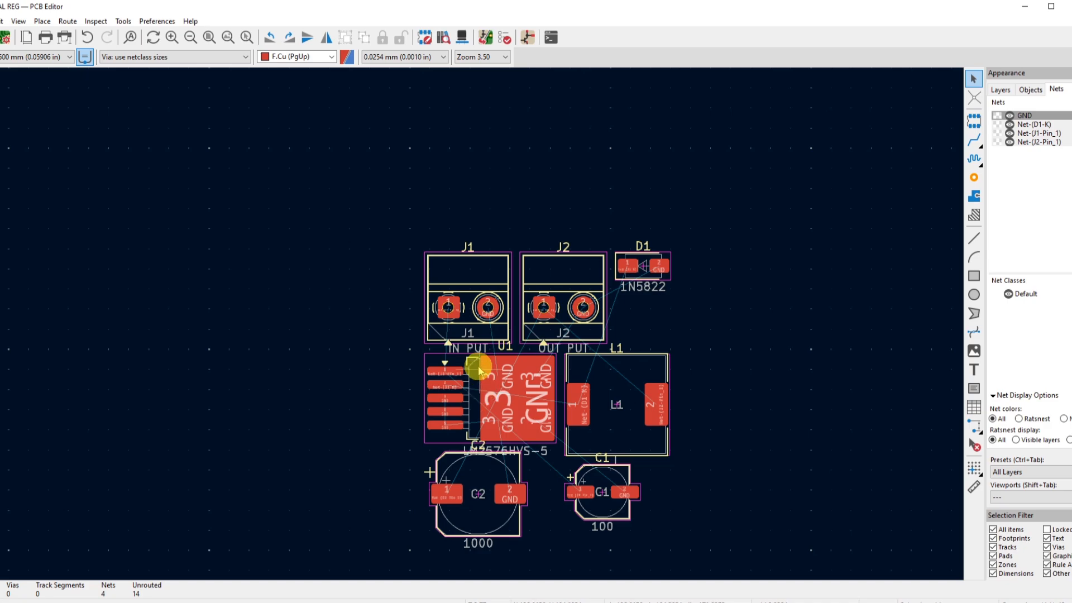
scroll(478, 327, up, 1)
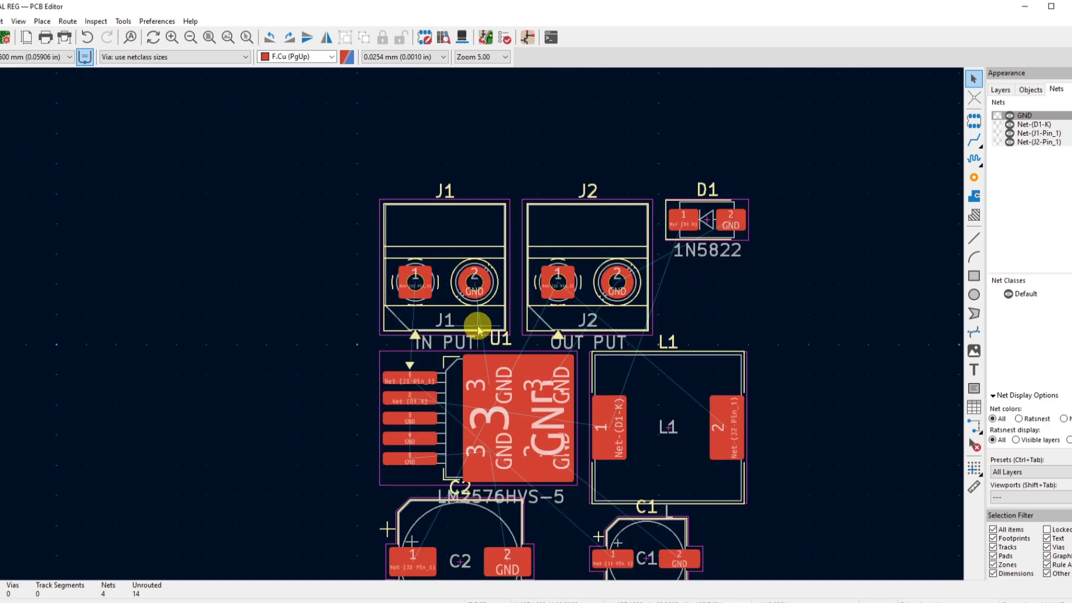
scroll(477, 327, up, 6)
scroll(210, 342, down, 6)
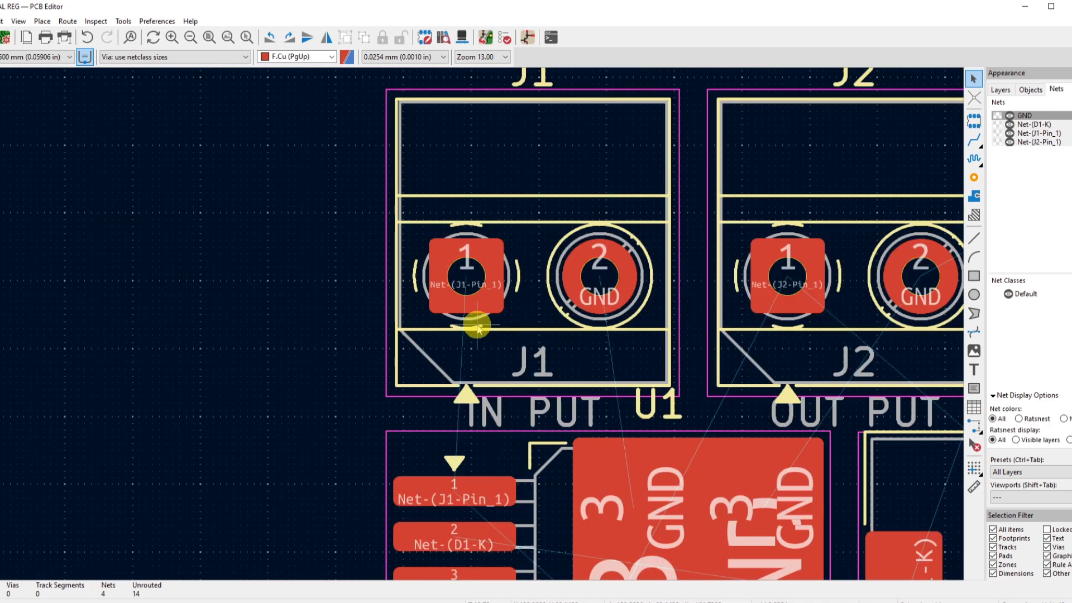
scroll(448, 387, up, 4)
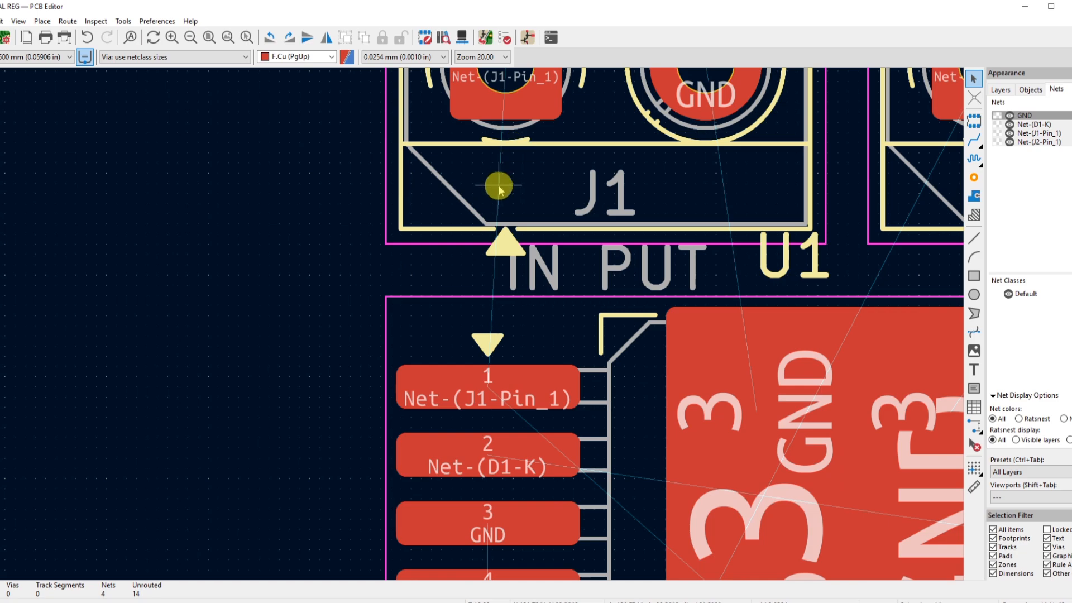
scroll(500, 220, up, 2)
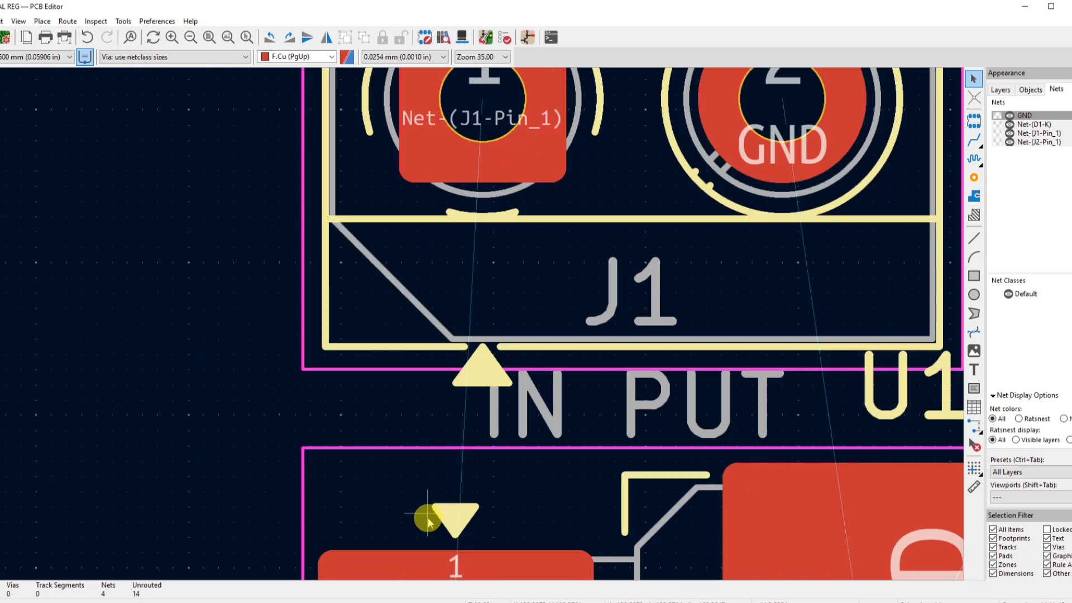
scroll(422, 514, down, 2)
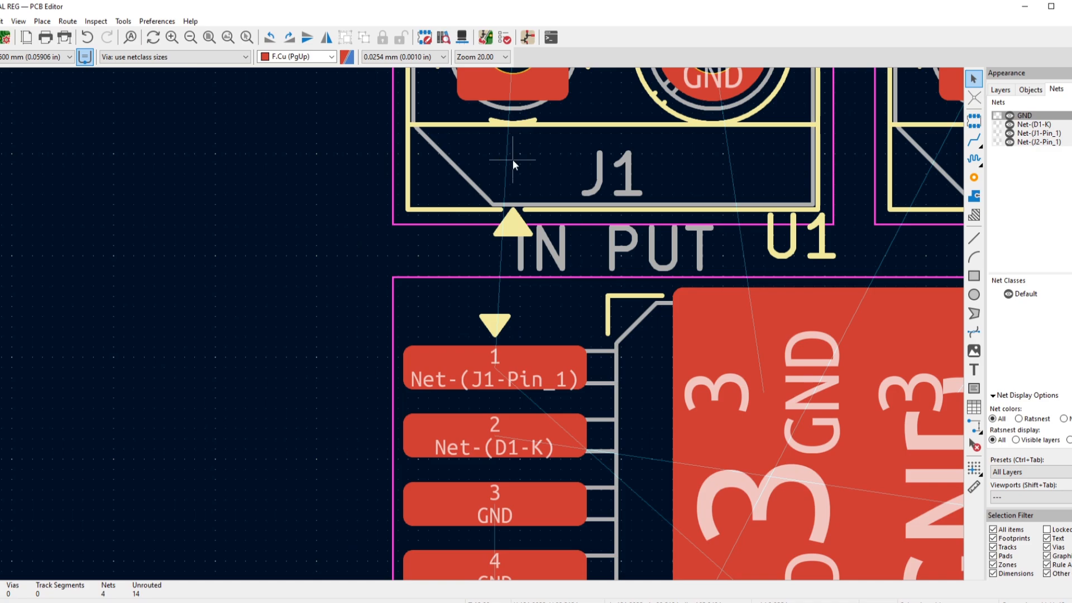
scroll(521, 220, down, 2)
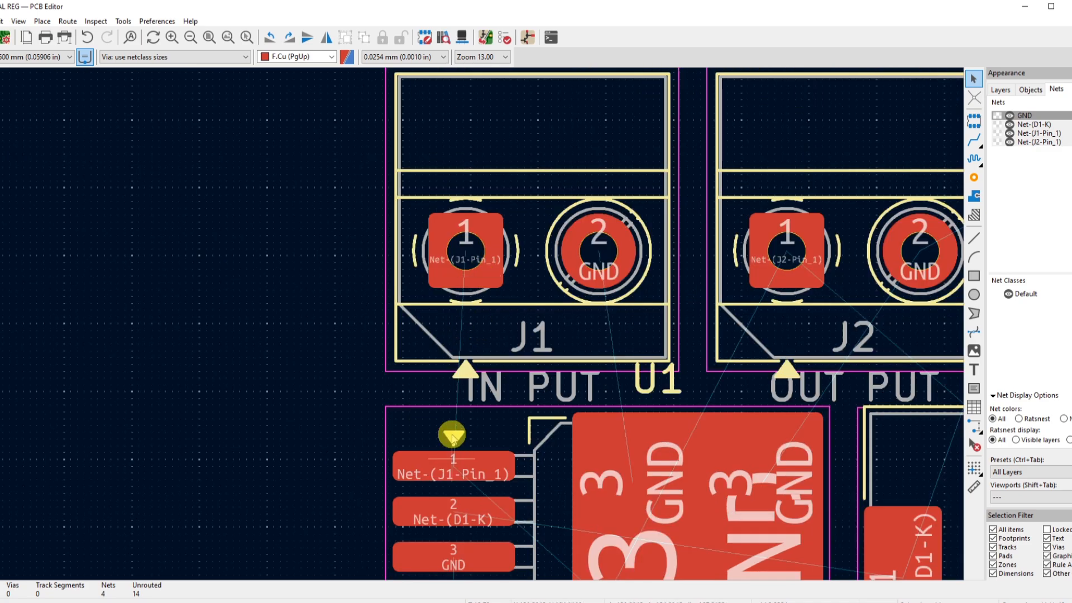
scroll(618, 367, down, 1)
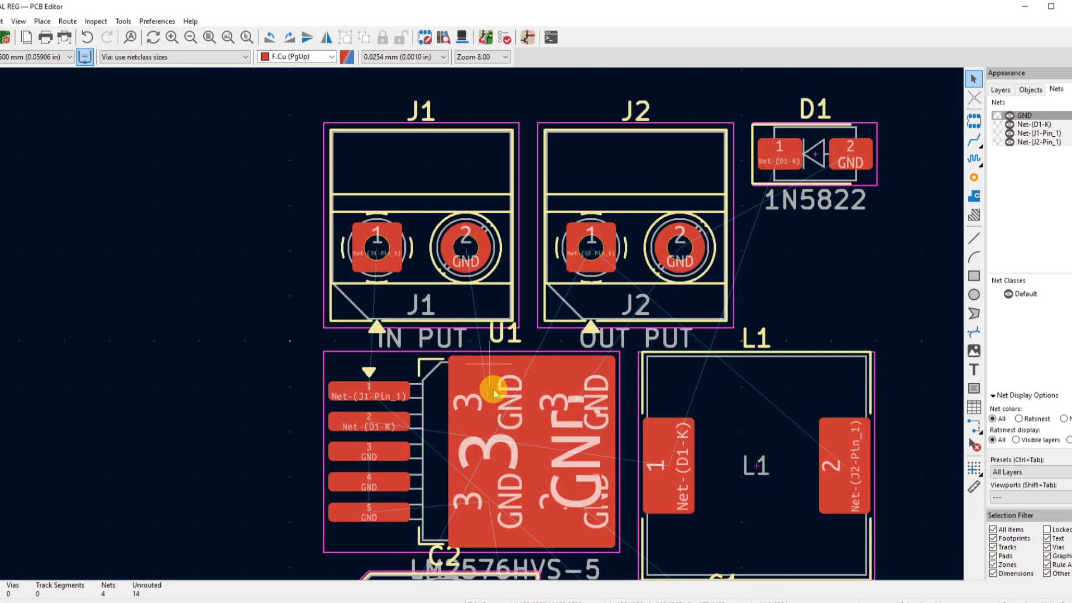
scroll(478, 335, down, 2)
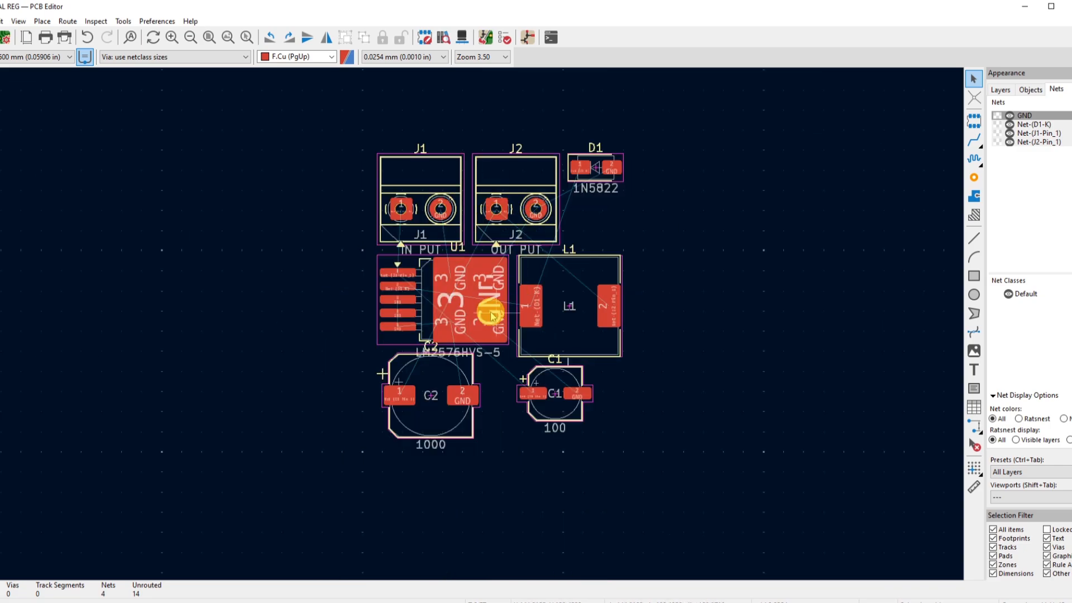
Set the GND net's display colour to Gray 1
scroll(537, 211, up, 5)
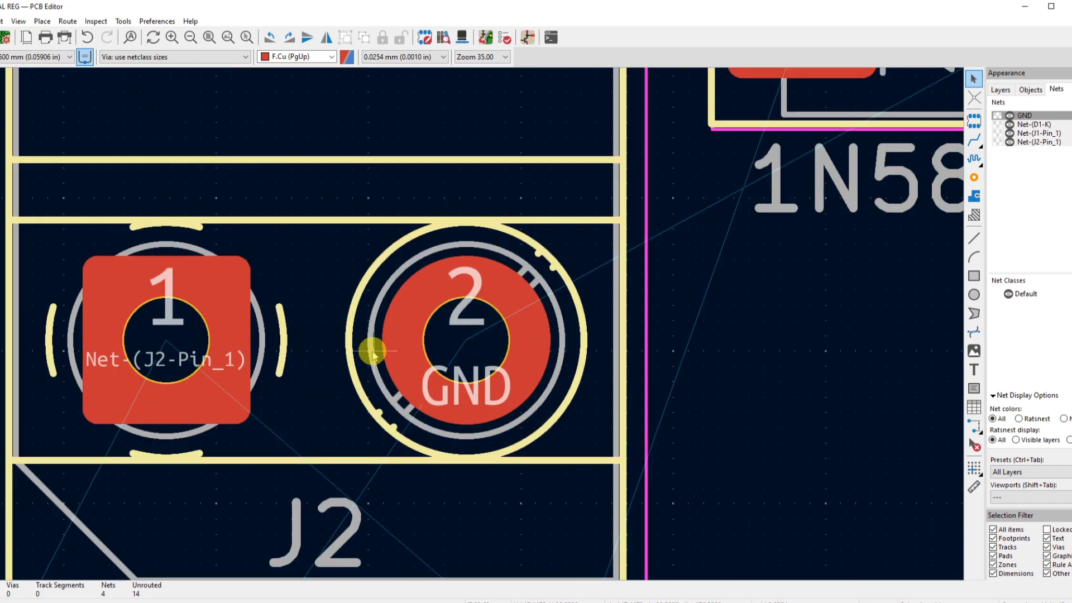
scroll(373, 353, down, 4)
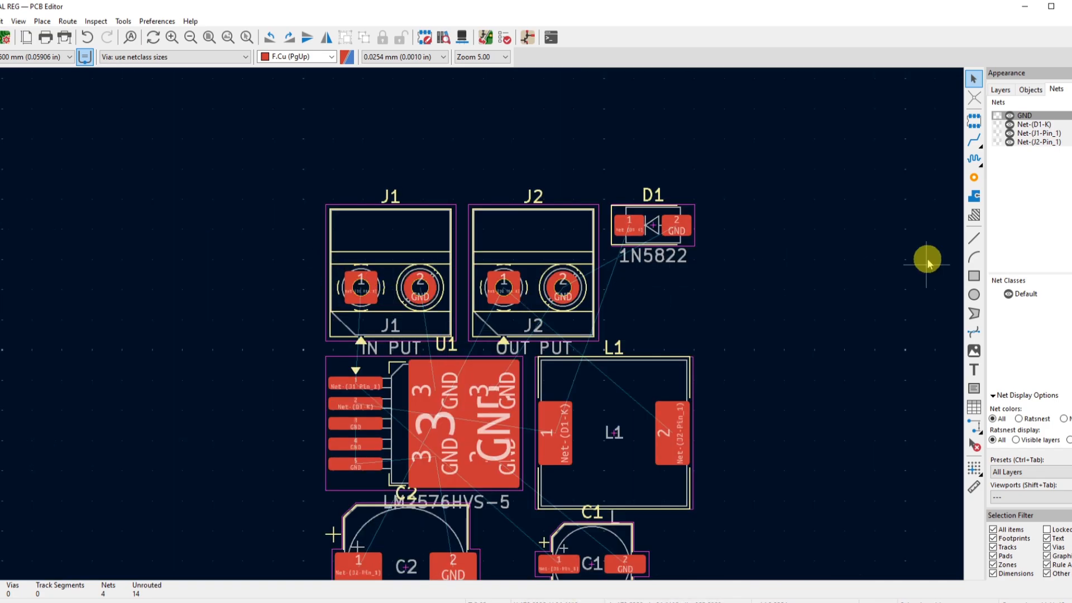
click(1000, 90)
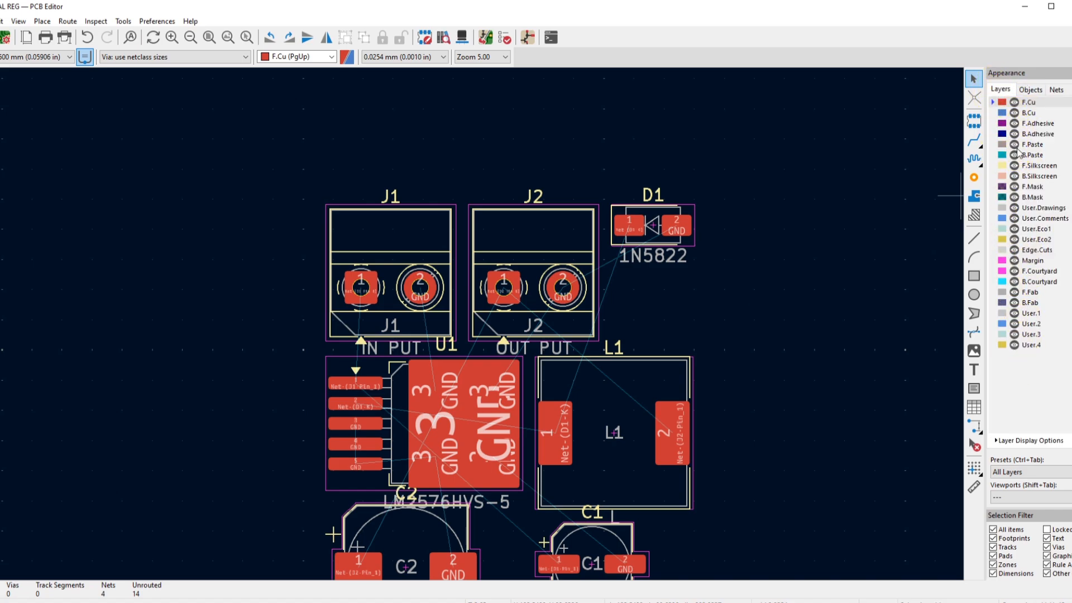
click(1056, 91)
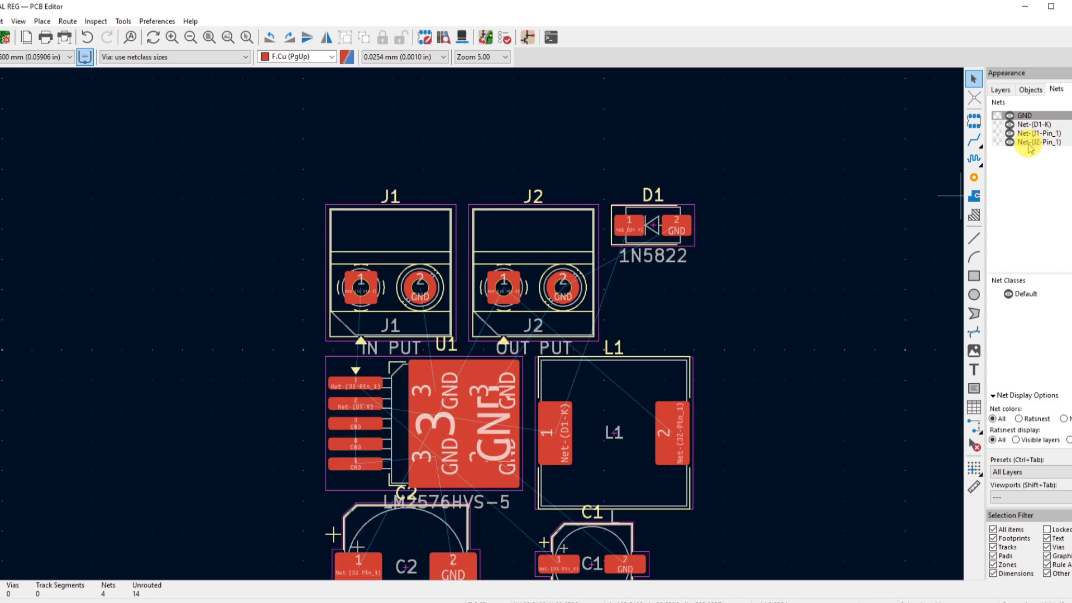
click(997, 120)
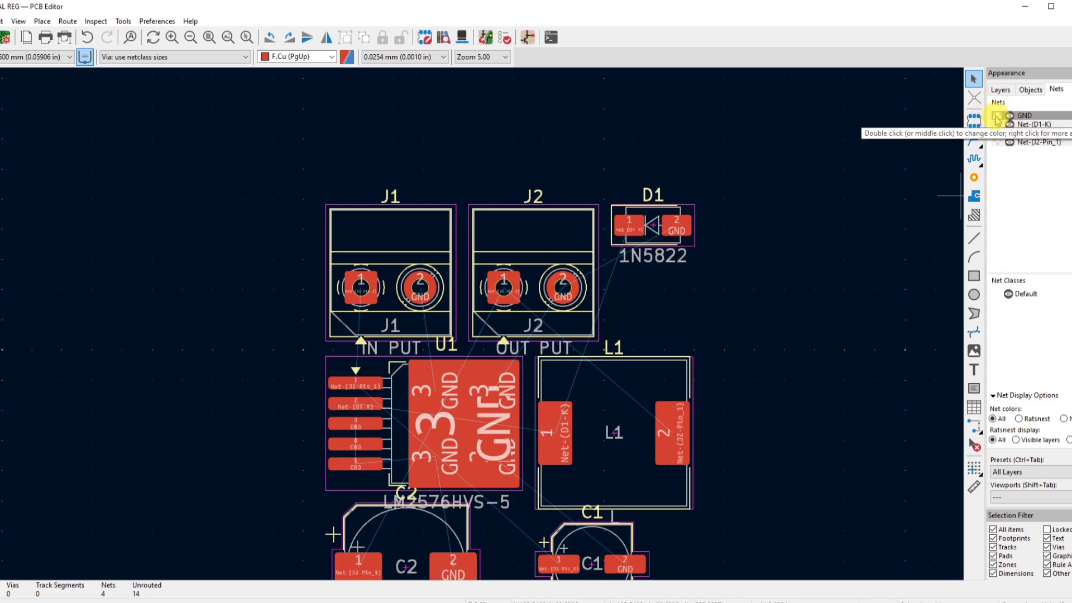
double_click(996, 119)
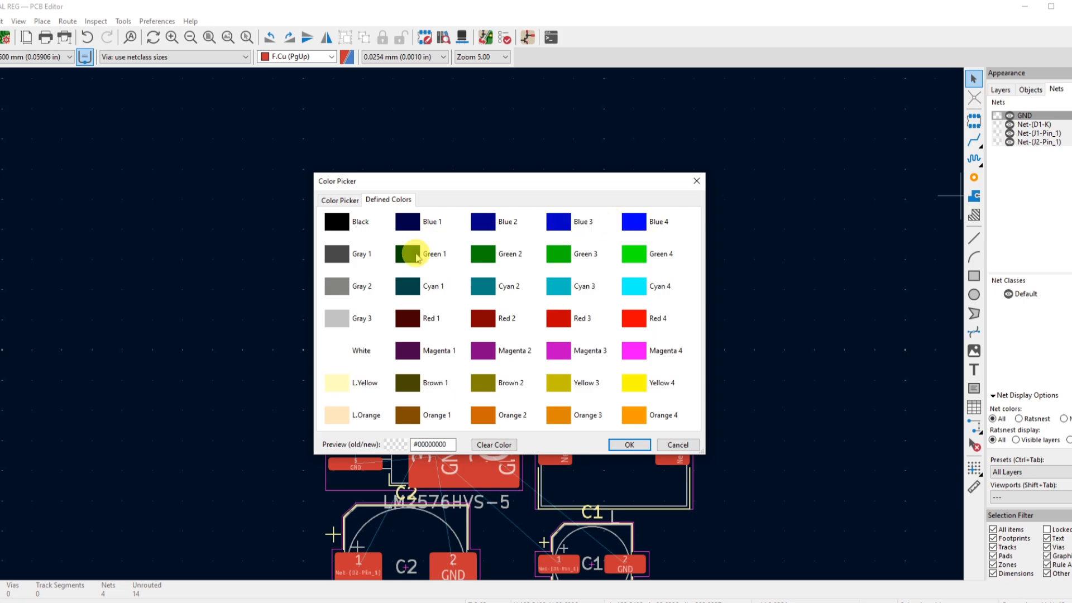
click(342, 261)
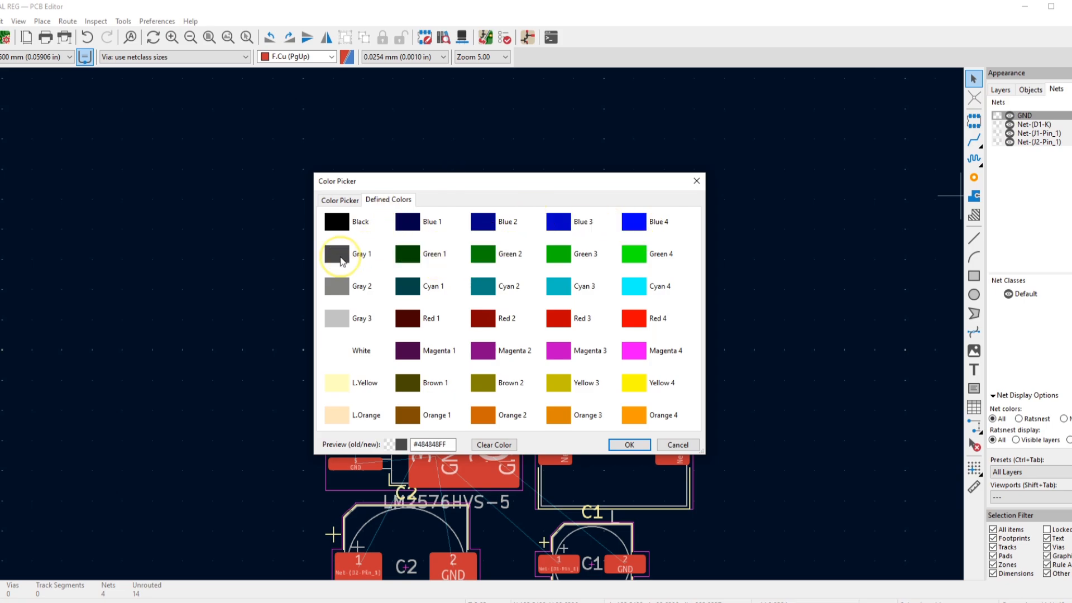
click(633, 449)
scroll(450, 448, down, 1)
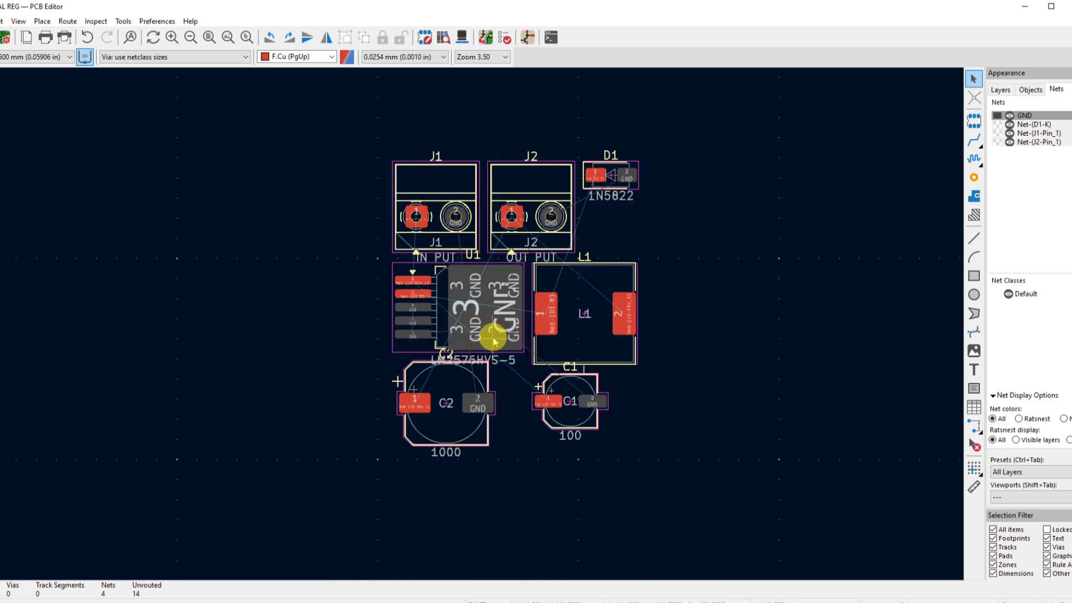
scroll(485, 268, up, 1)
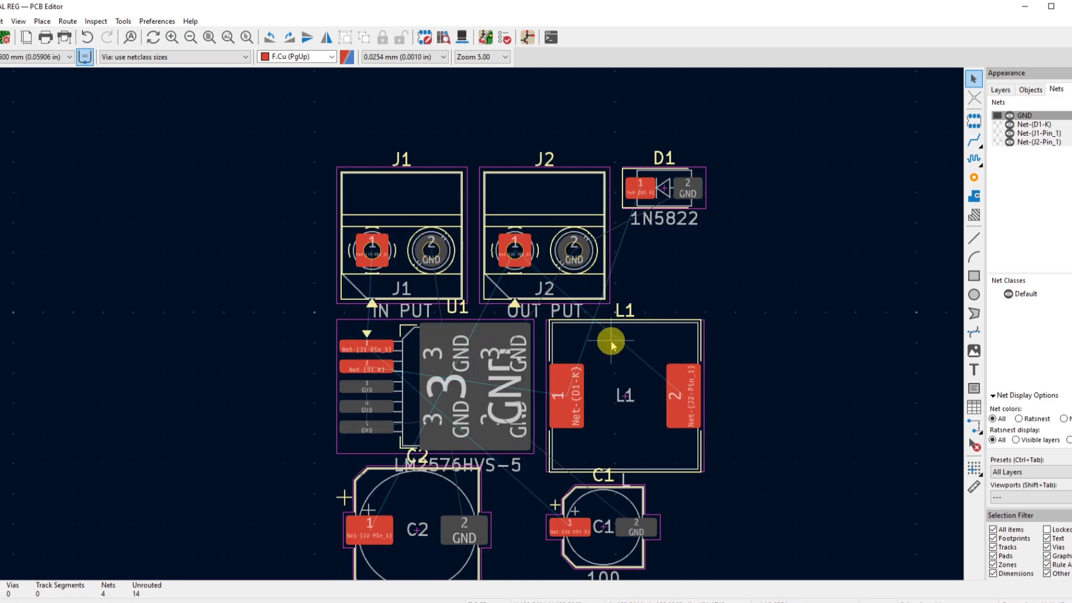
Limit net colours to the ratsnest and set the GND net's colour to Red 4
click(1019, 418)
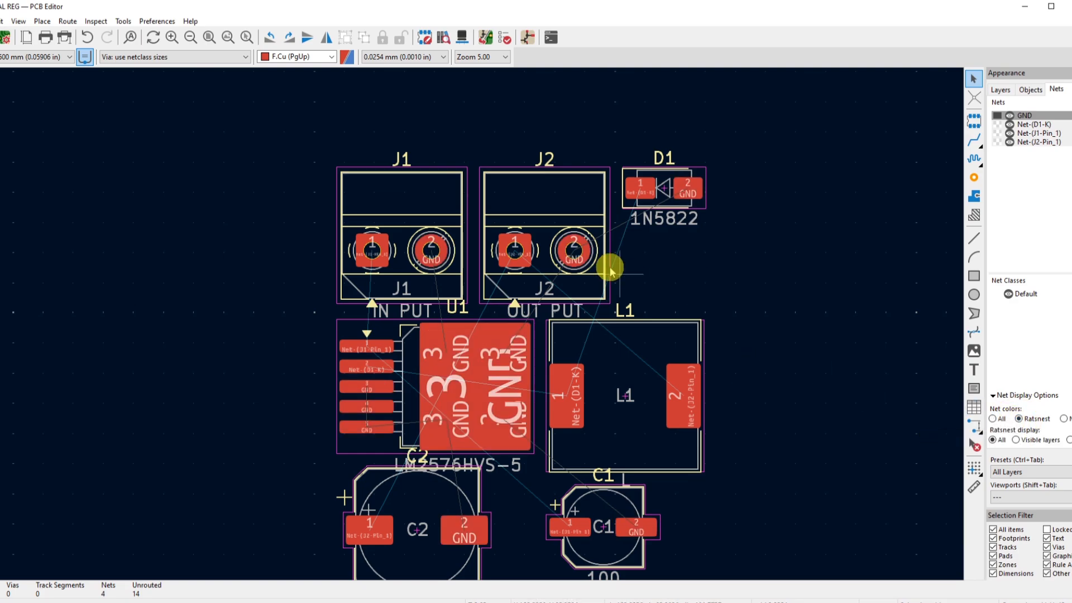
scroll(610, 269, up, 8)
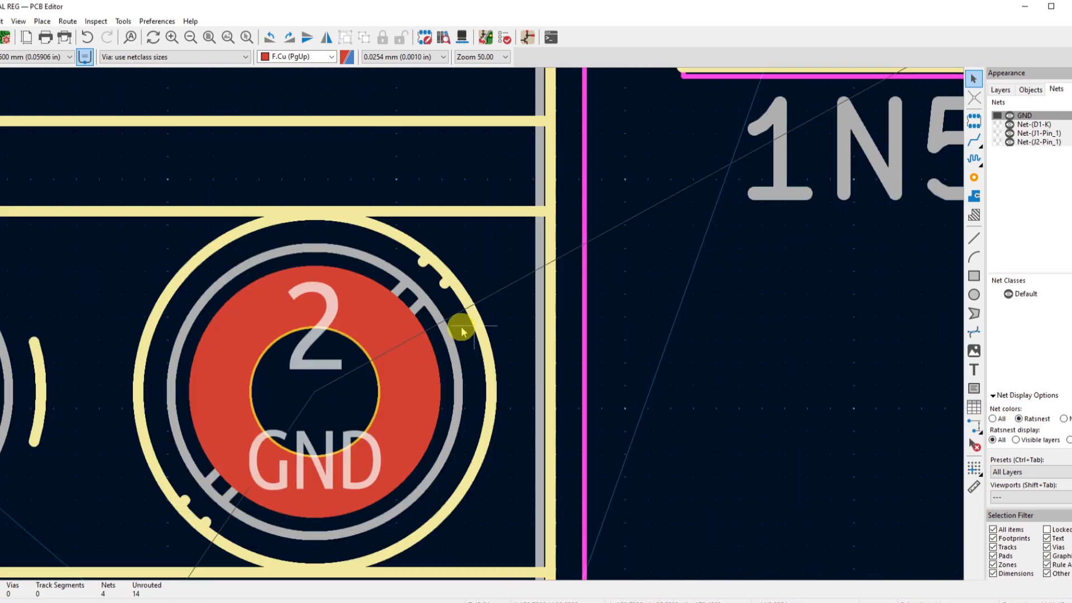
double_click(997, 116)
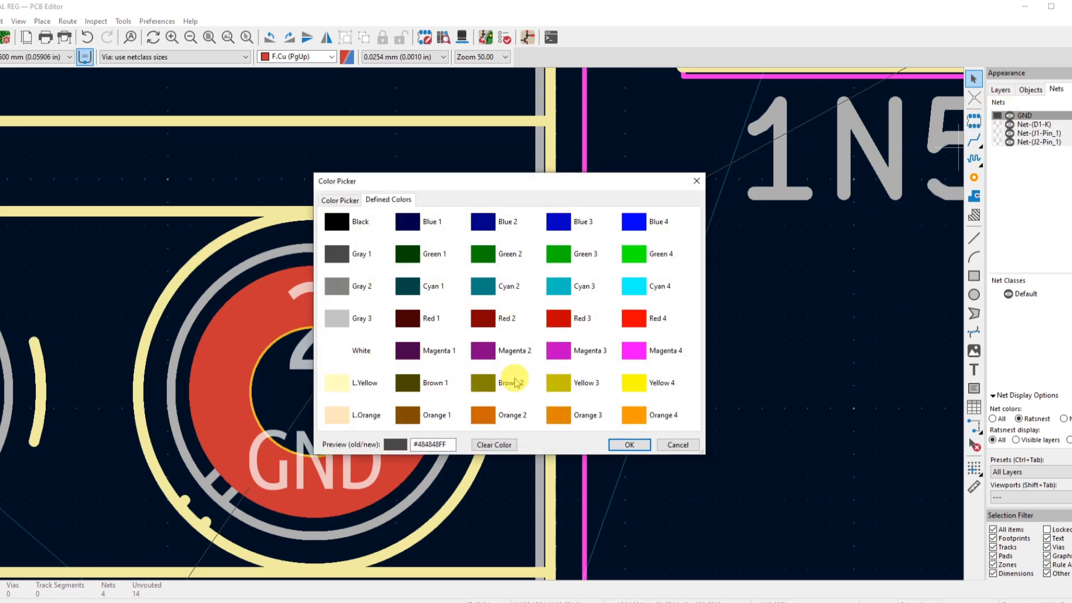
click(635, 322)
click(629, 445)
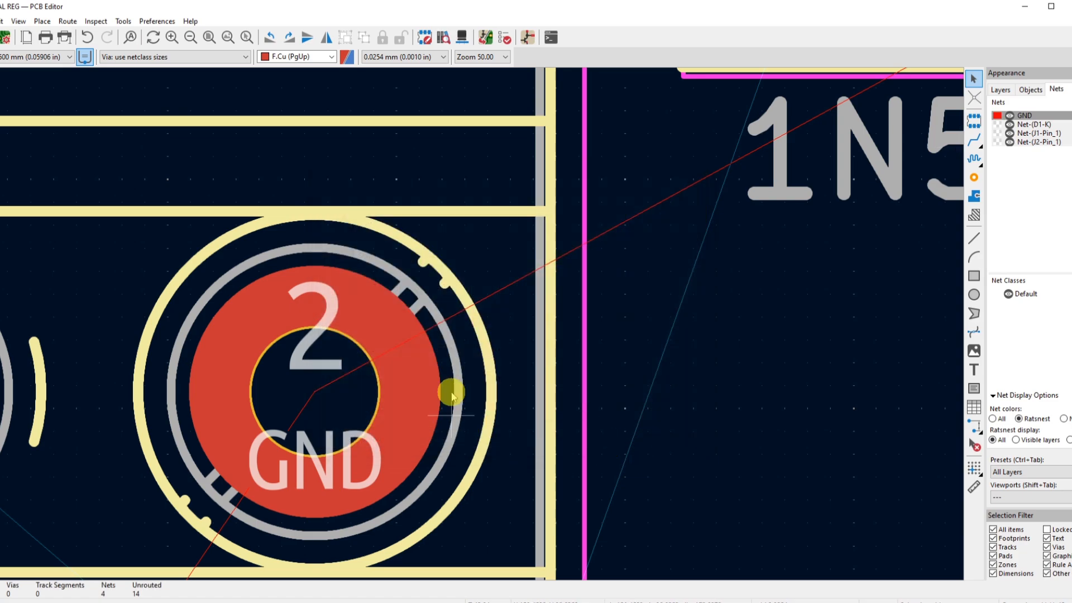
Examine the GND ratsnest line running between terminal J2's pad 2 and diode D1
scroll(464, 342, down, 2)
scroll(308, 402, down, 2)
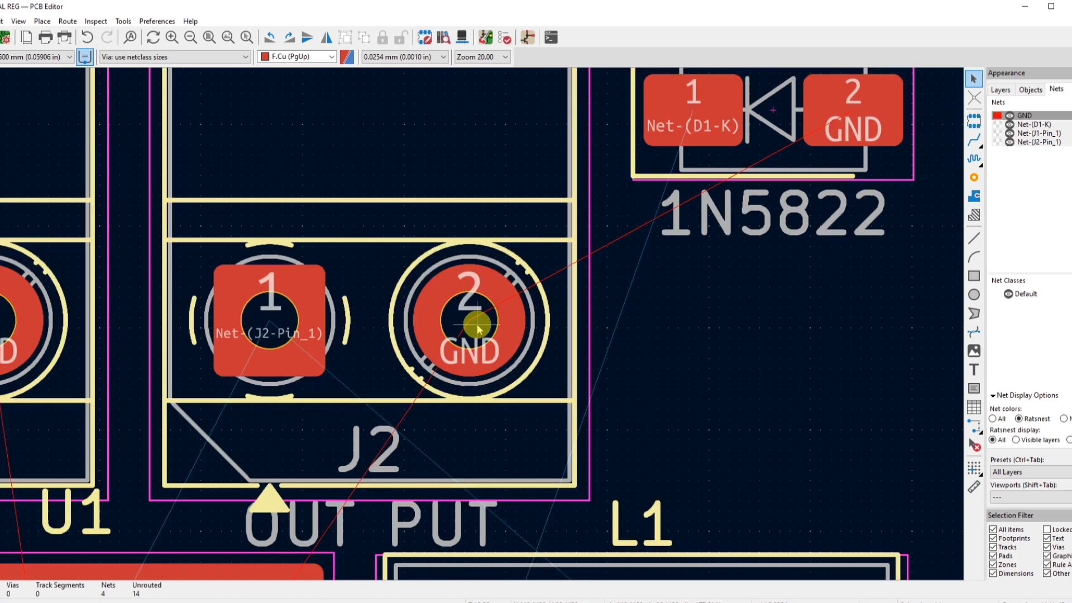
scroll(472, 321, up, 4)
scroll(688, 253, down, 3)
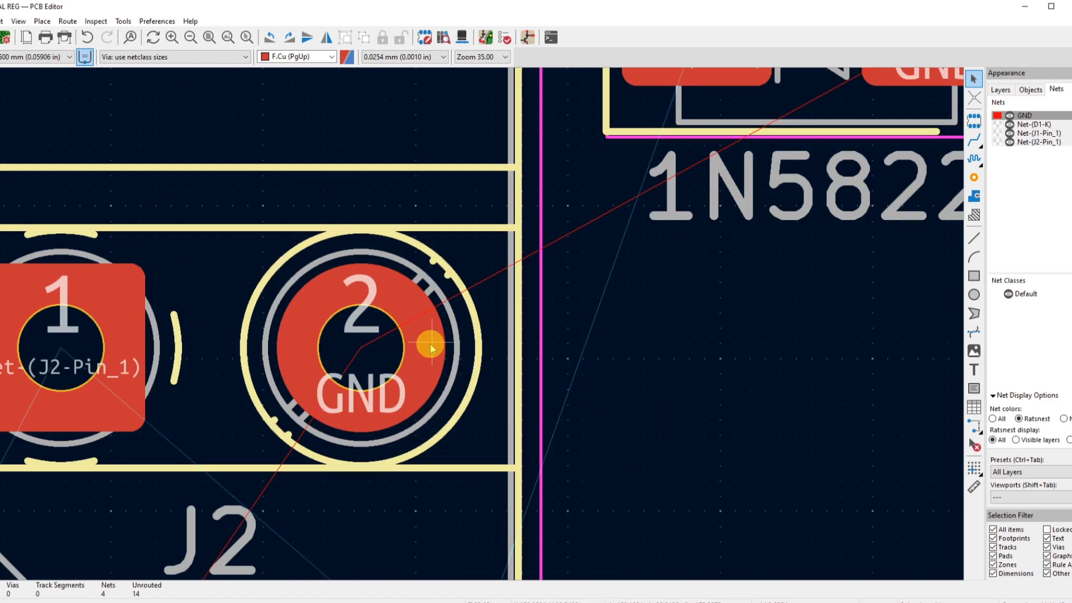
scroll(553, 262, up, 3)
scroll(477, 327, up, 3)
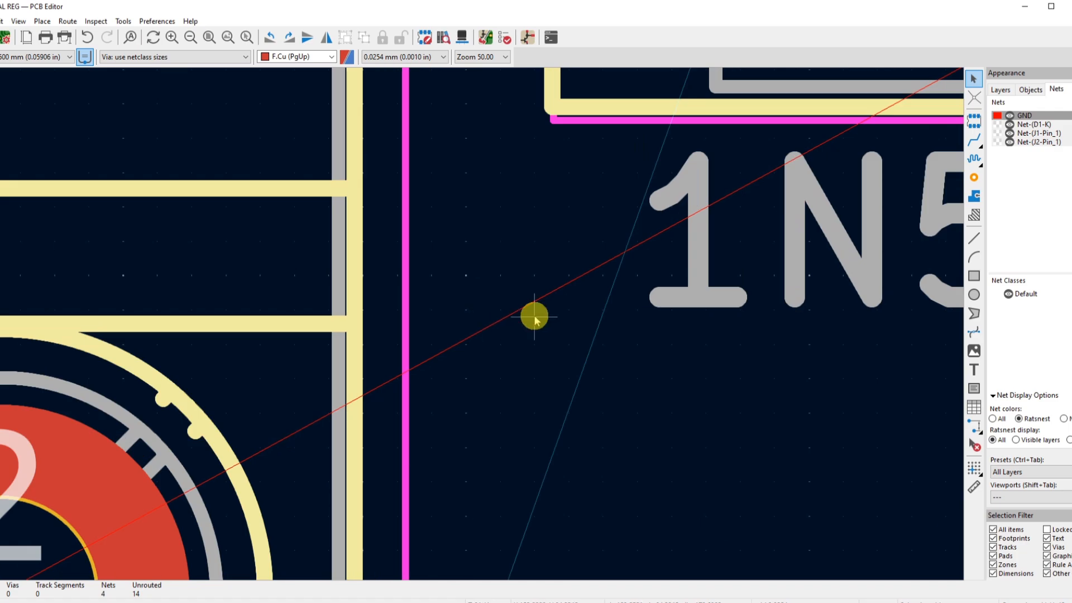
scroll(448, 314, down, 3)
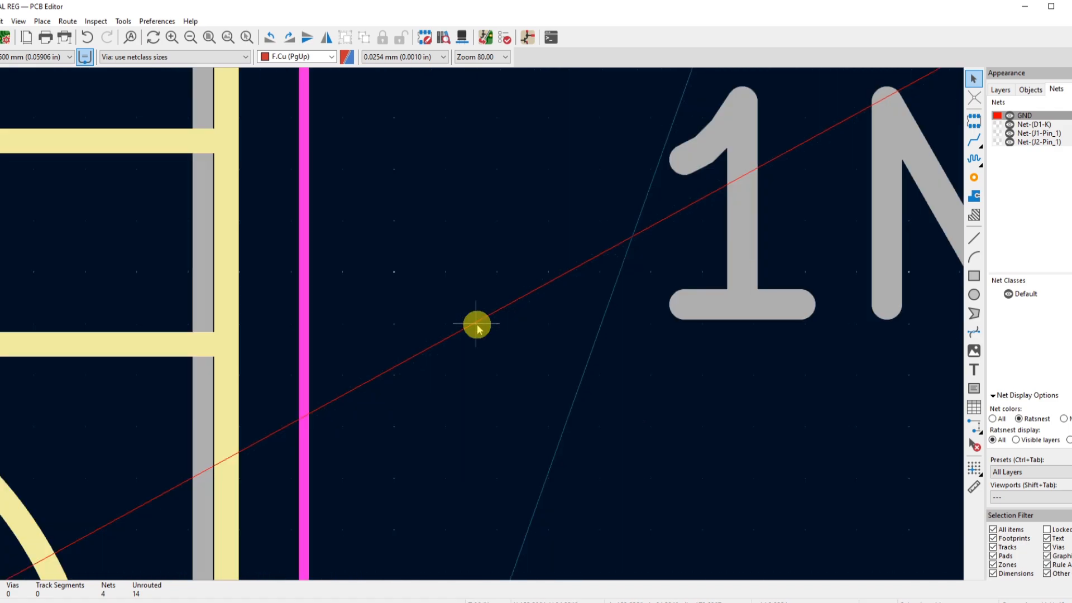
Set the GND net's colour to Gray 2 and show net colours on all copper items again
double_click(998, 115)
click(332, 278)
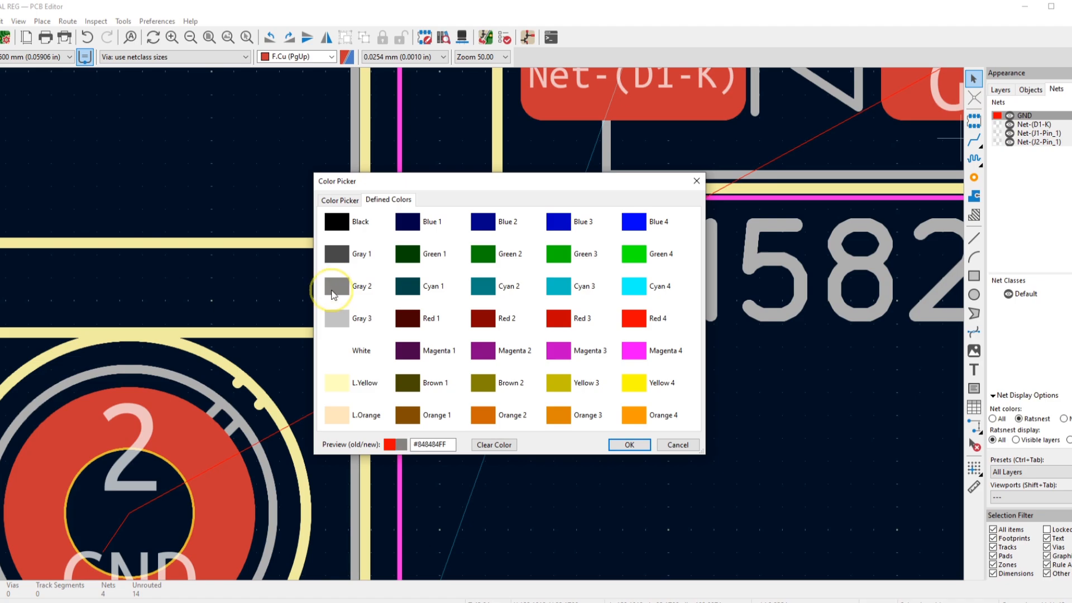
click(620, 446)
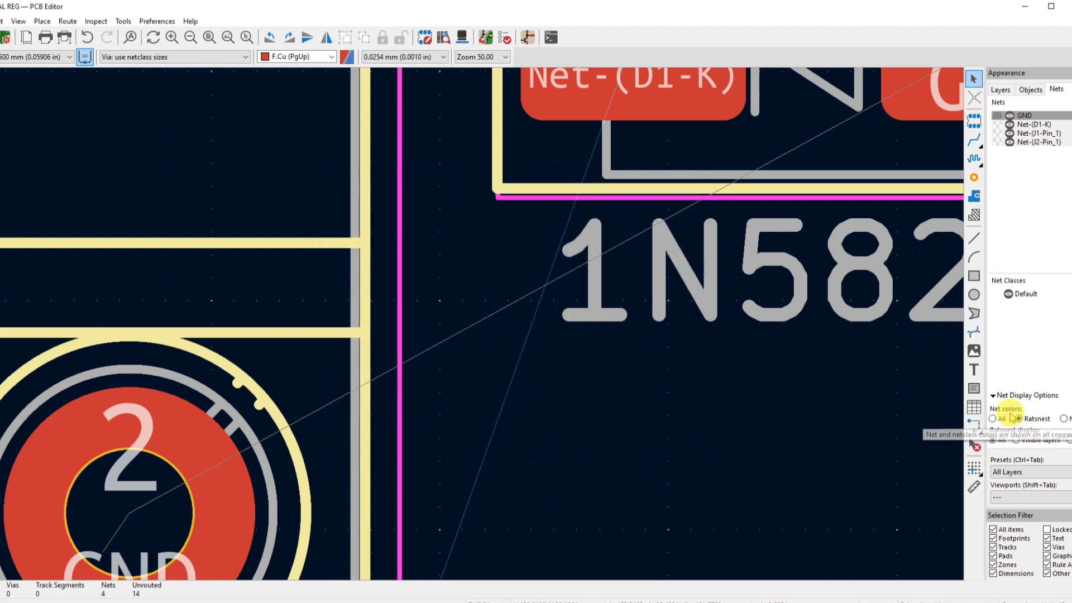
click(993, 418)
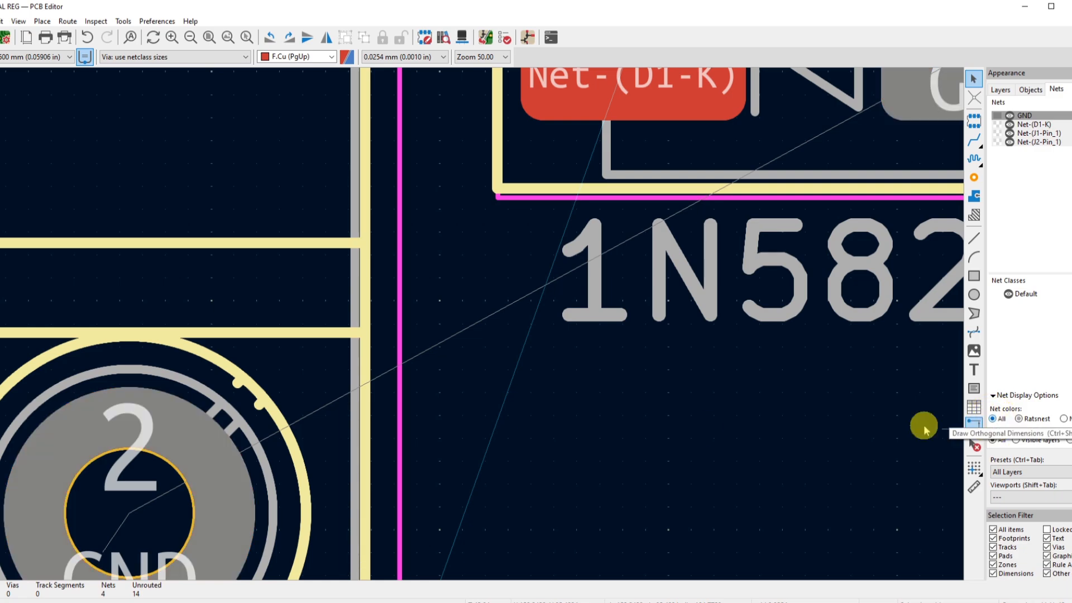
Set the colour of the Net-(D1-K) net to Green 2
scroll(397, 335, down, 5)
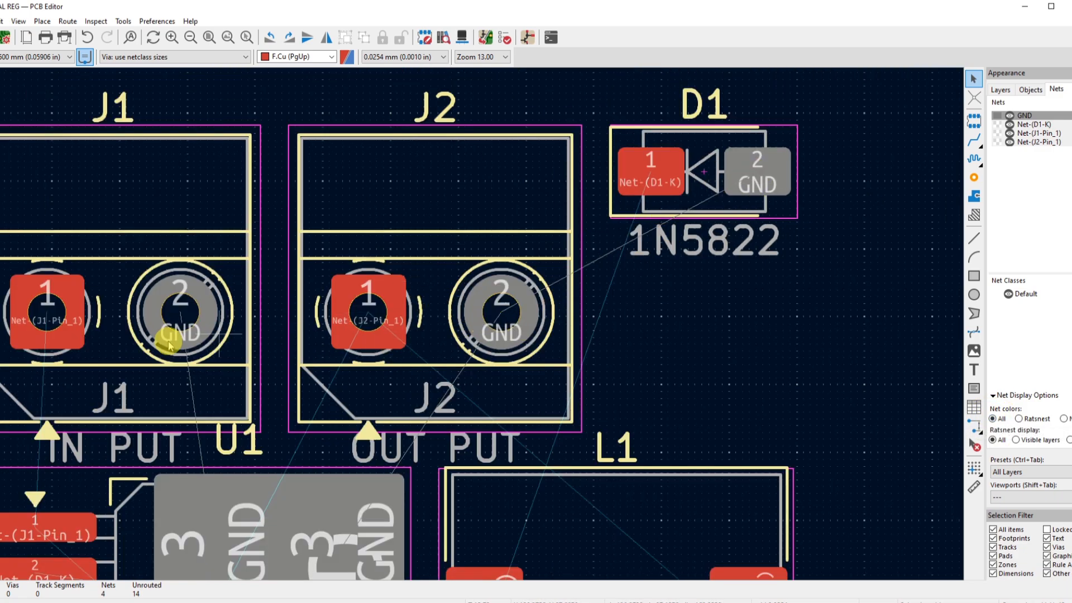
scroll(168, 344, down, 3)
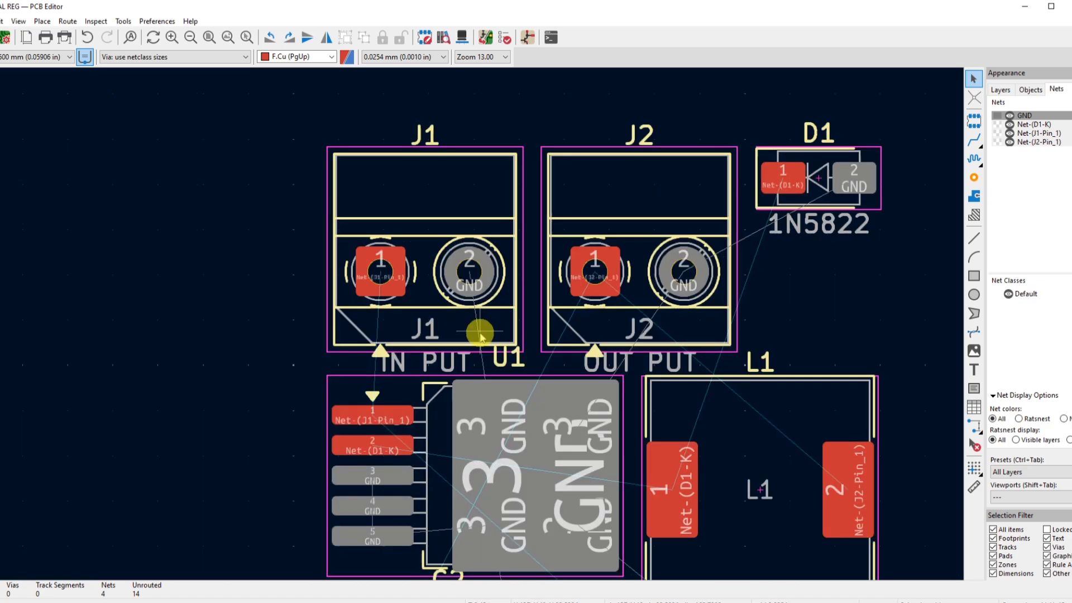
scroll(410, 414, up, 6)
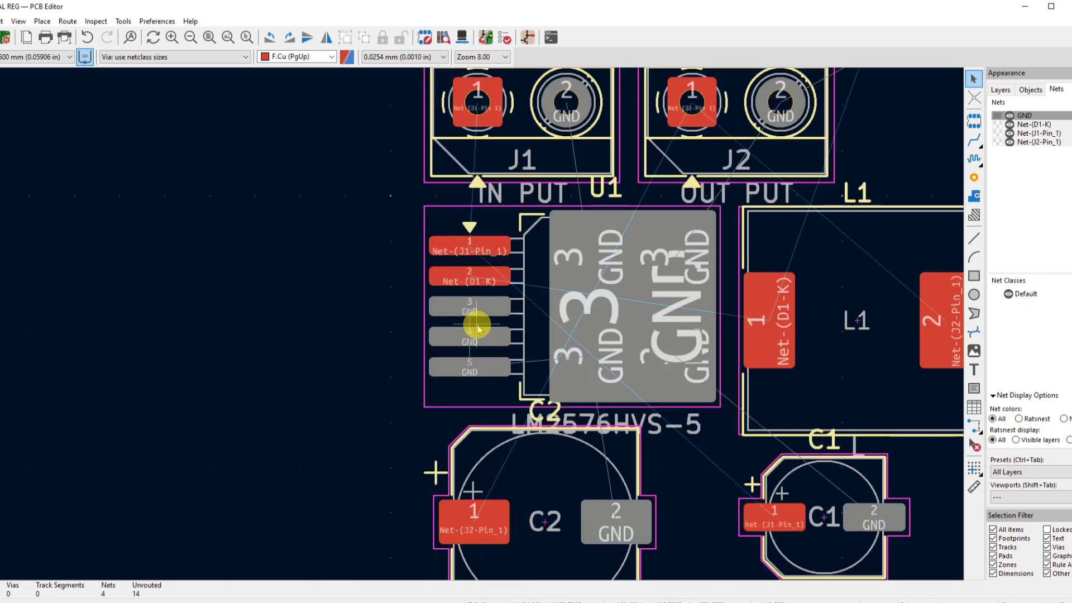
scroll(477, 328, down, 6)
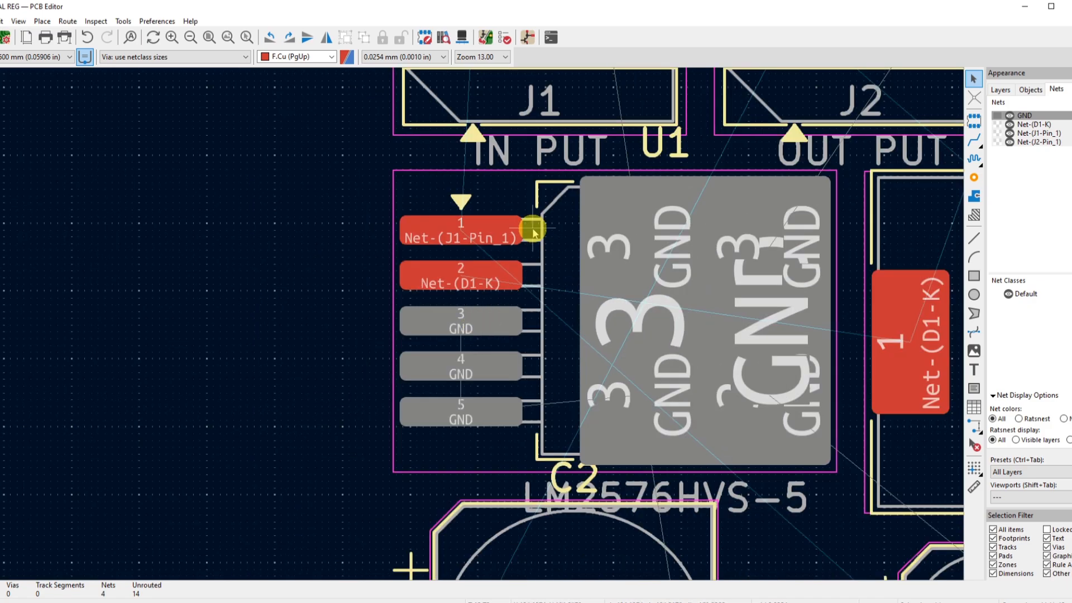
double_click(997, 115)
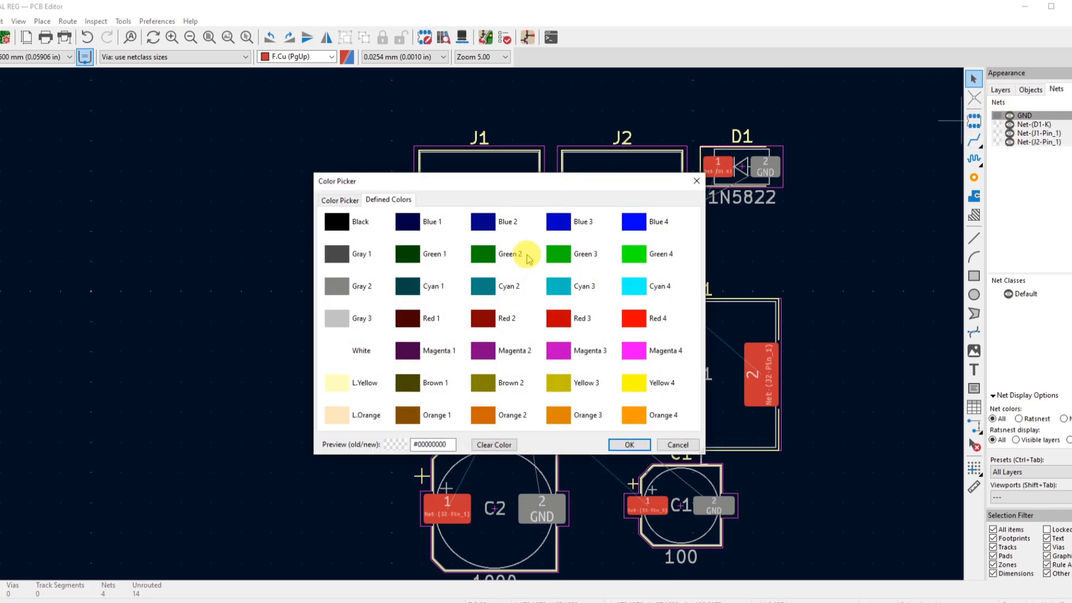
click(482, 252)
click(629, 445)
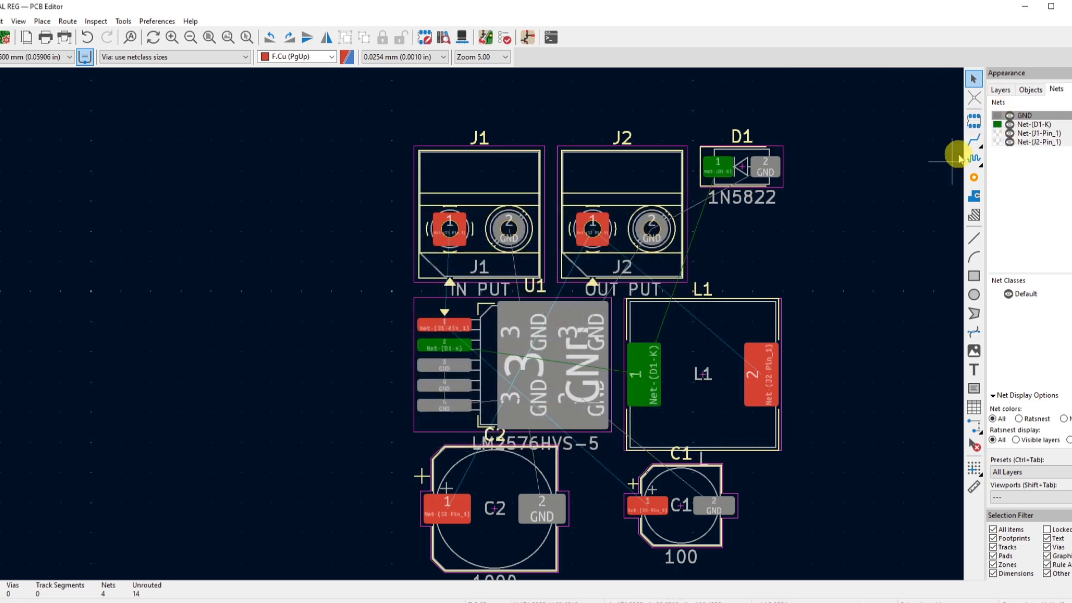
Set the colour of Net-(J1-Pin_1) to Yellow 4 and of Net-(J2-Pin_1) to Orange 4
double_click(998, 133)
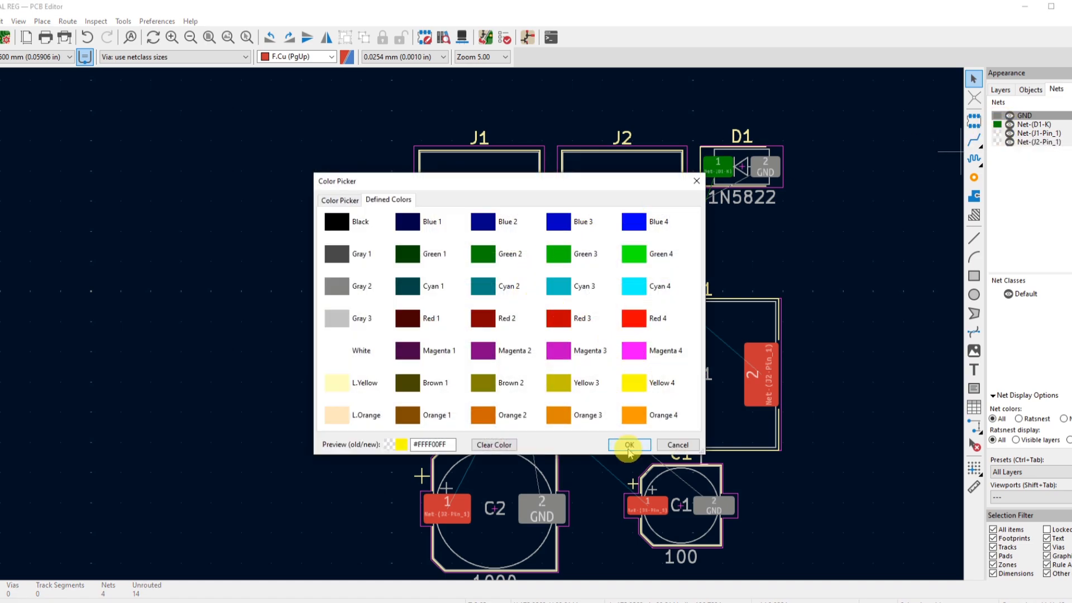
click(629, 445)
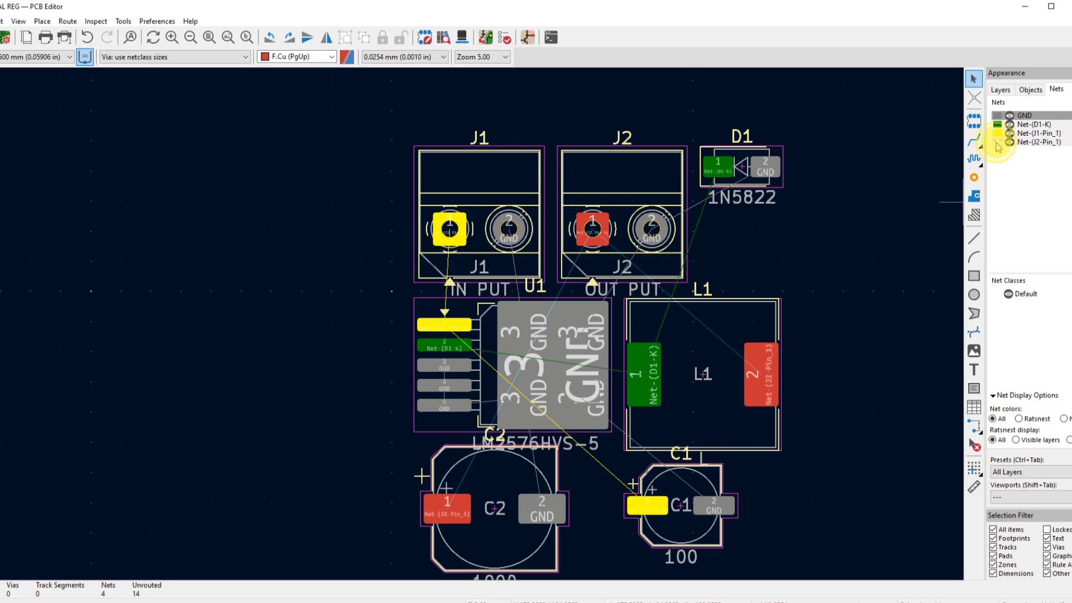
double_click(998, 142)
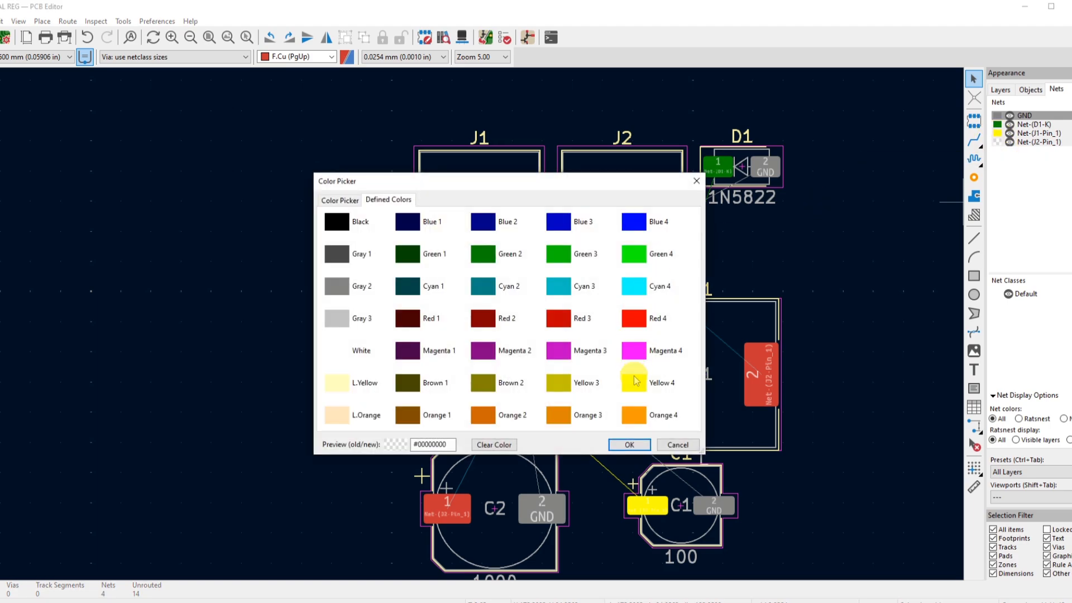
click(633, 415)
click(628, 445)
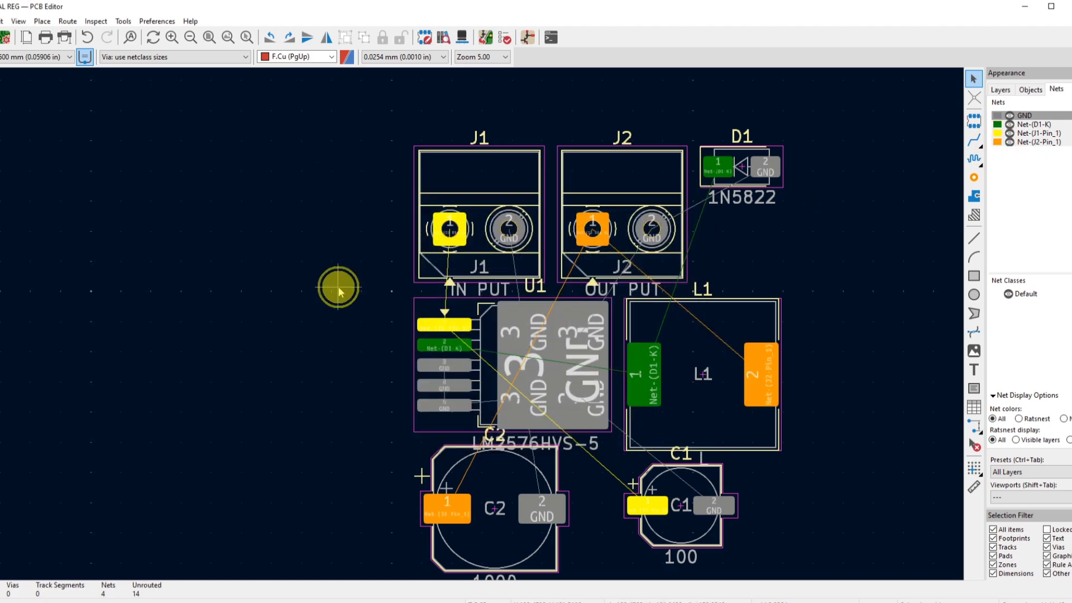
Move the input terminal block J1 away from the footprint cluster into the free space left of U1
scroll(492, 412, down, 2)
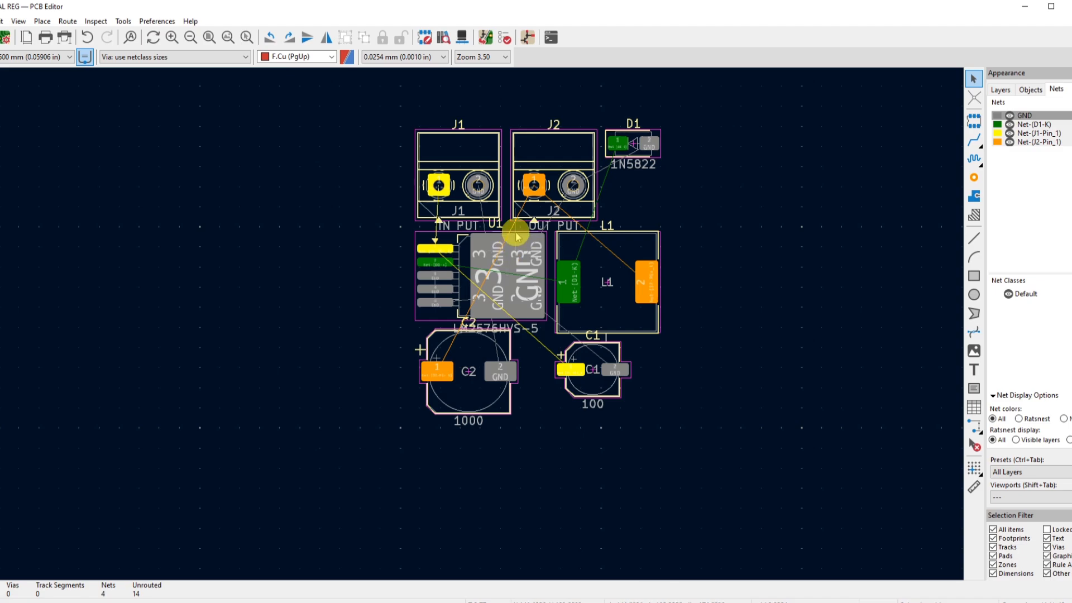
scroll(478, 319, up, 2)
scroll(441, 384, up, 2)
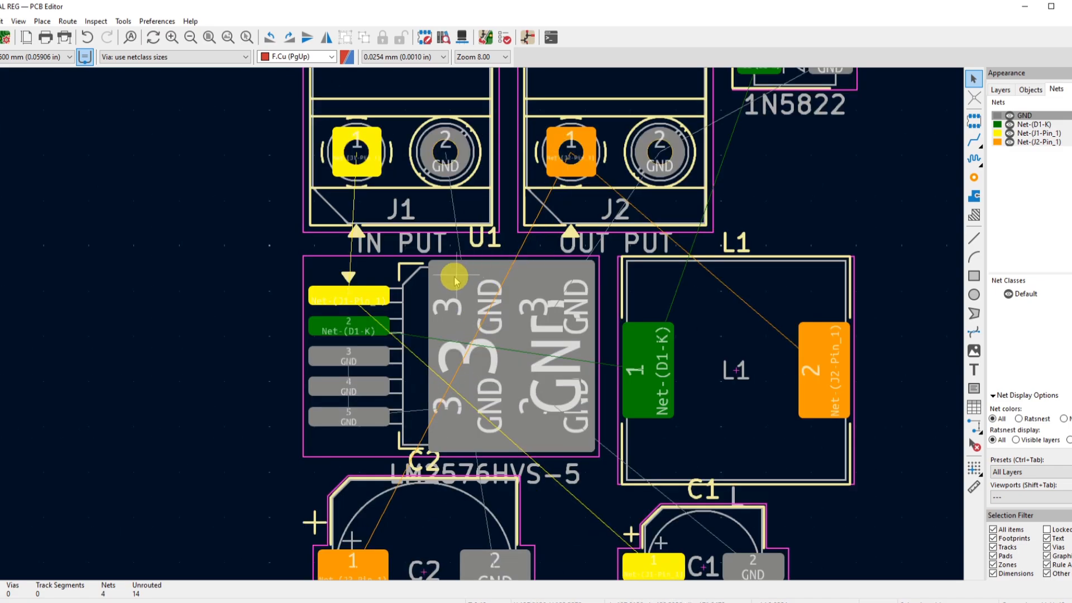
scroll(386, 295, down, 1)
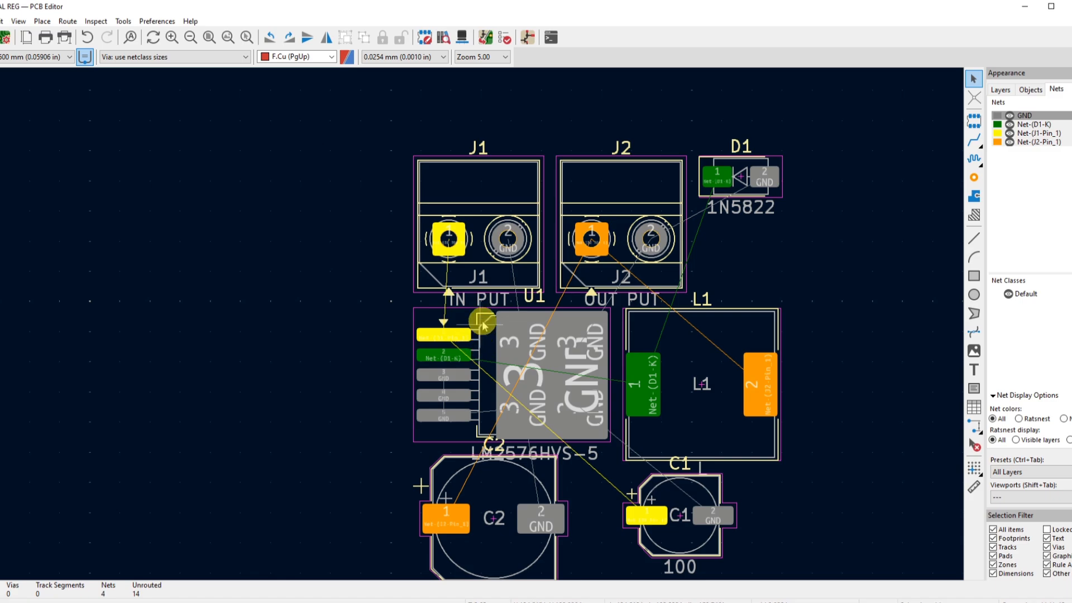
scroll(487, 320, down, 1)
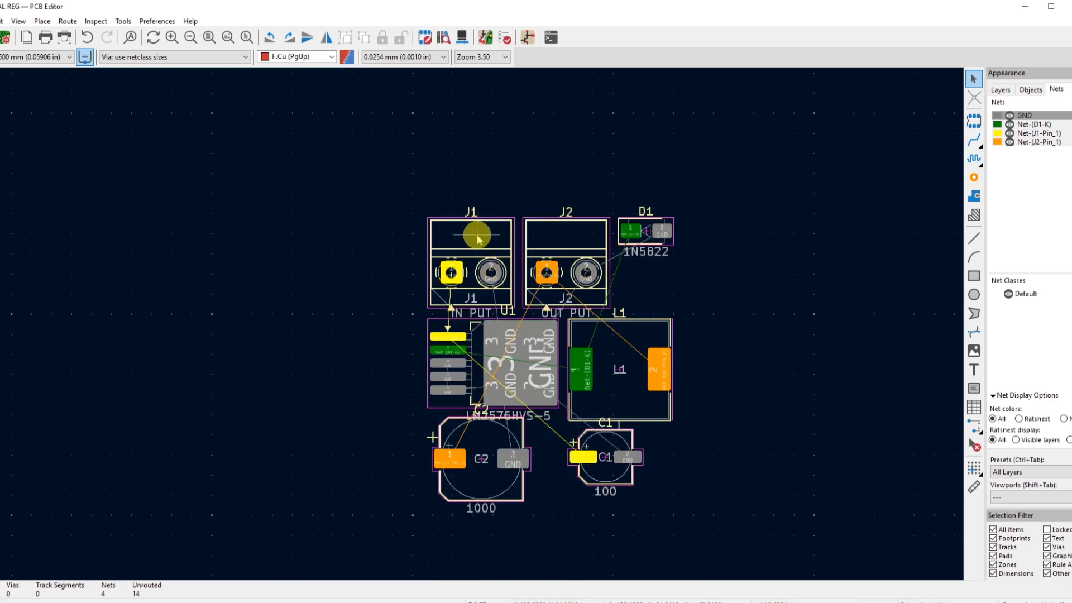
click(468, 251)
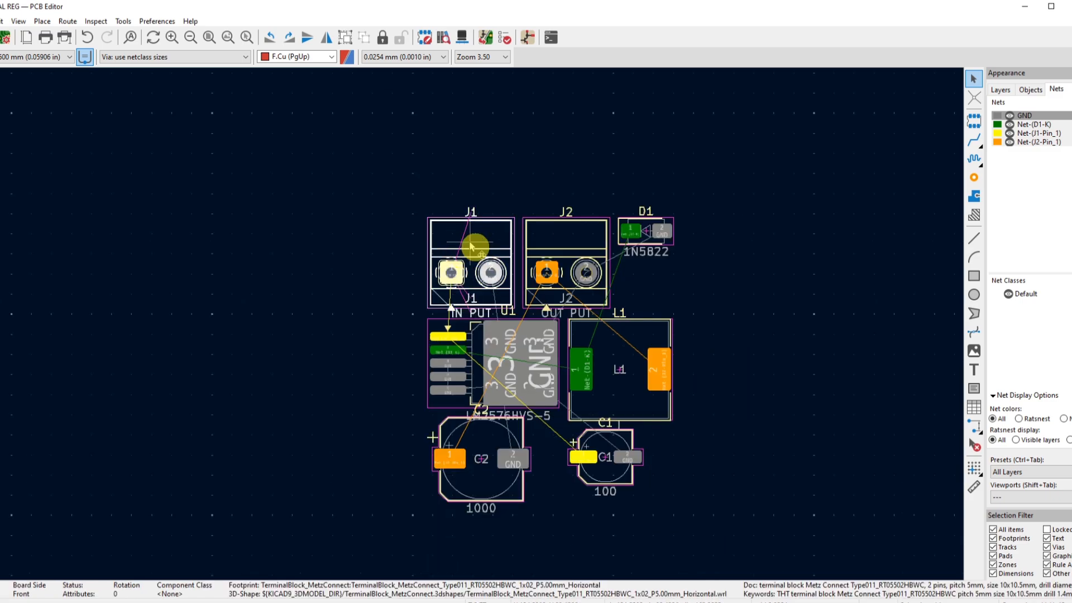
drag(468, 250, 311, 337)
click(417, 223)
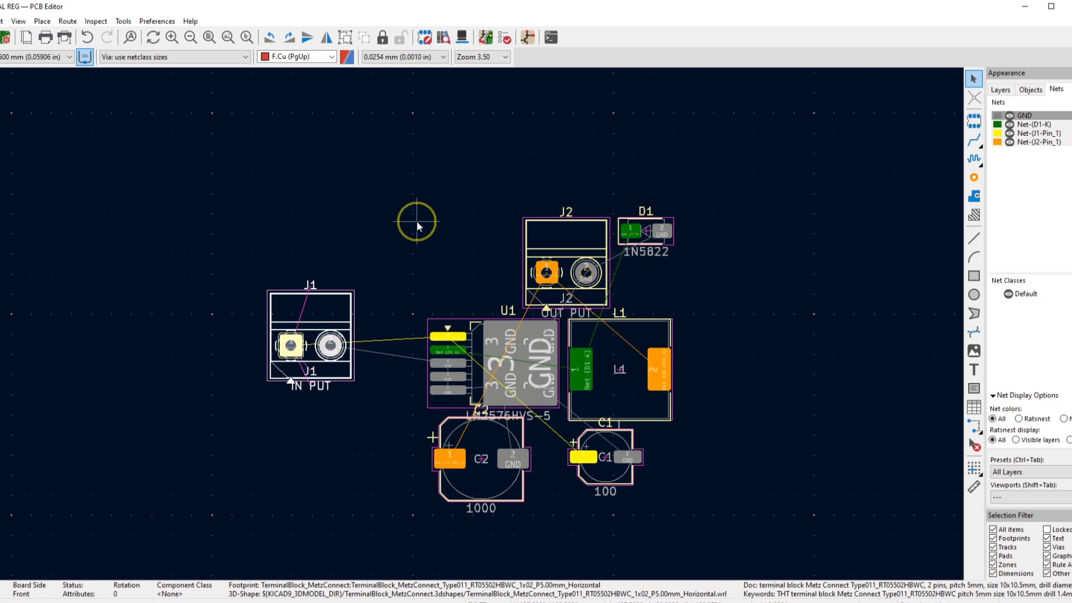
Draw a rectangular board outline about 66 by 30 mm around the footprints on the Edge.Cuts layer
scroll(499, 398, down, 3)
scroll(517, 407, down, 1)
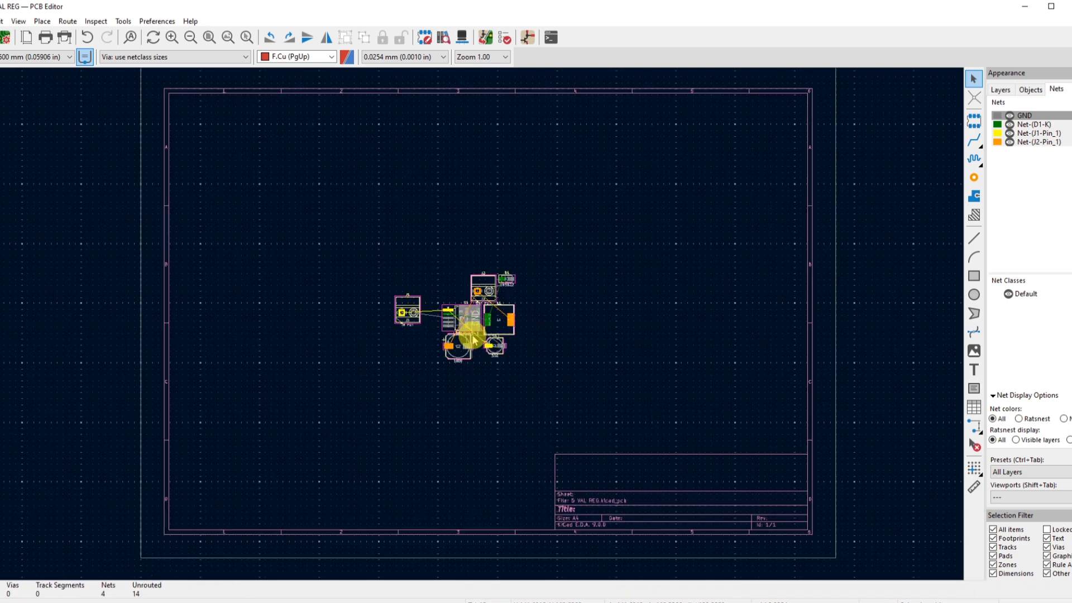
scroll(481, 323, up, 1)
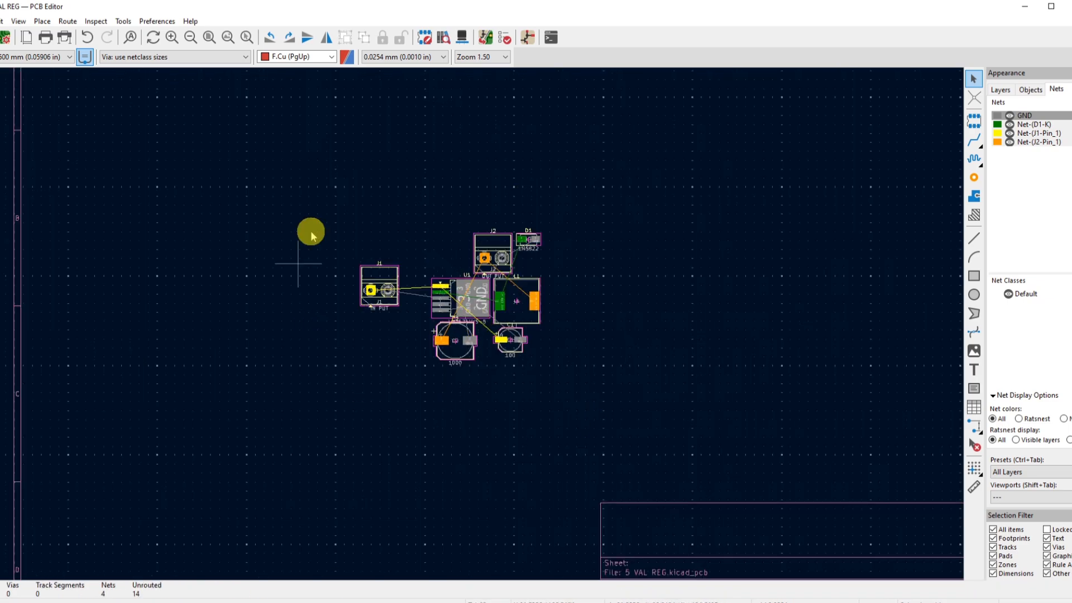
scroll(467, 310, up, 1)
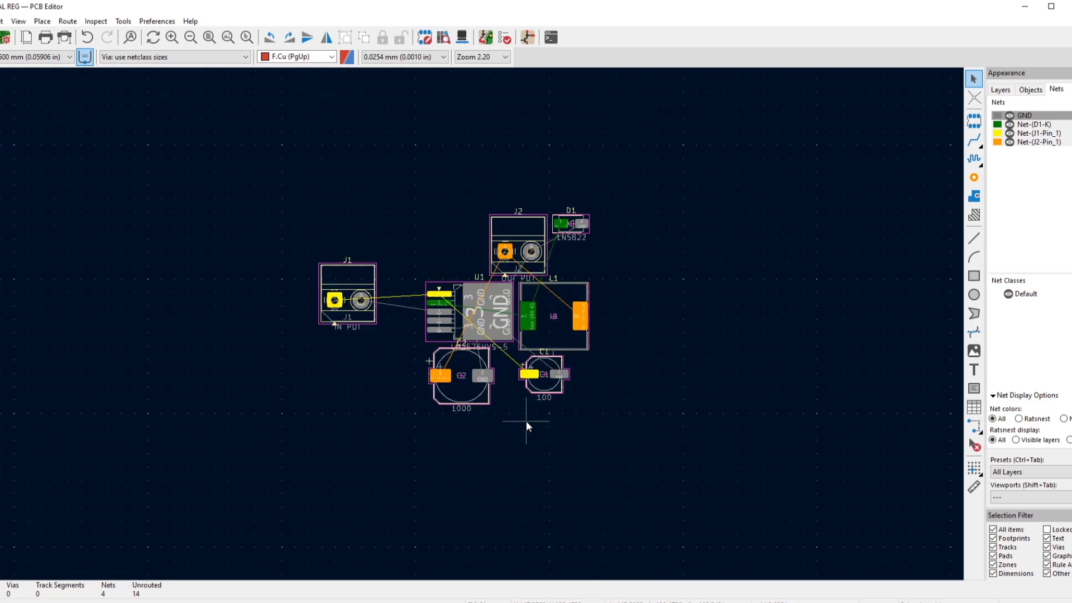
click(999, 90)
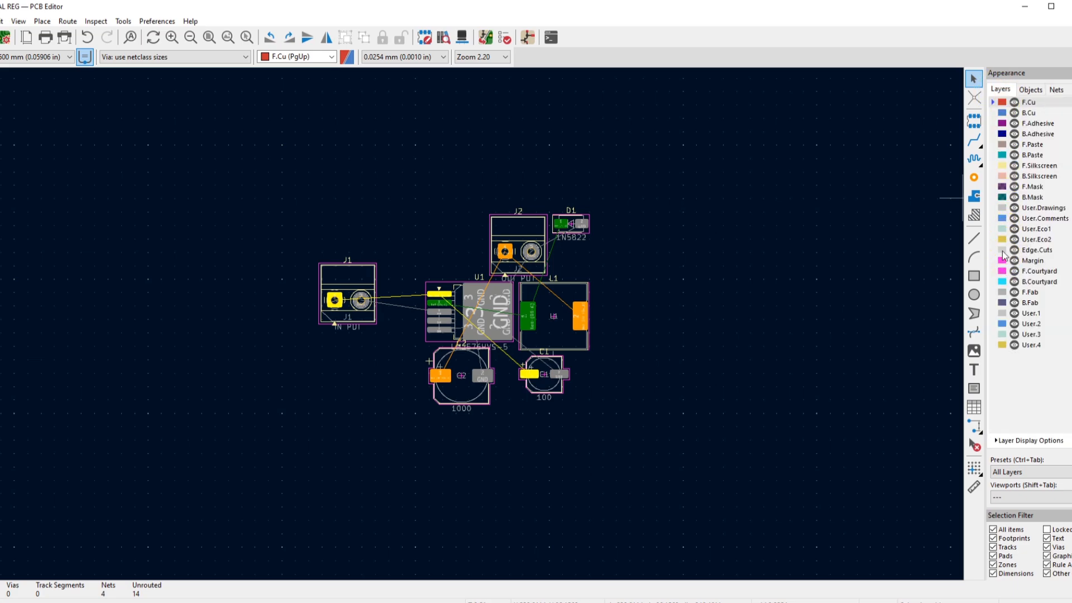
click(1003, 251)
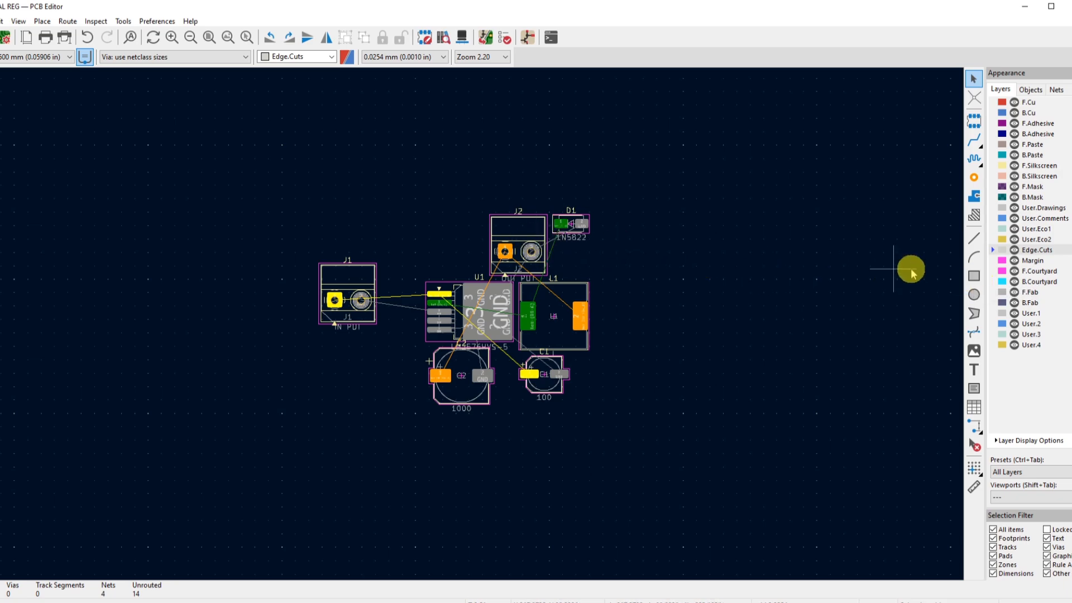
click(974, 276)
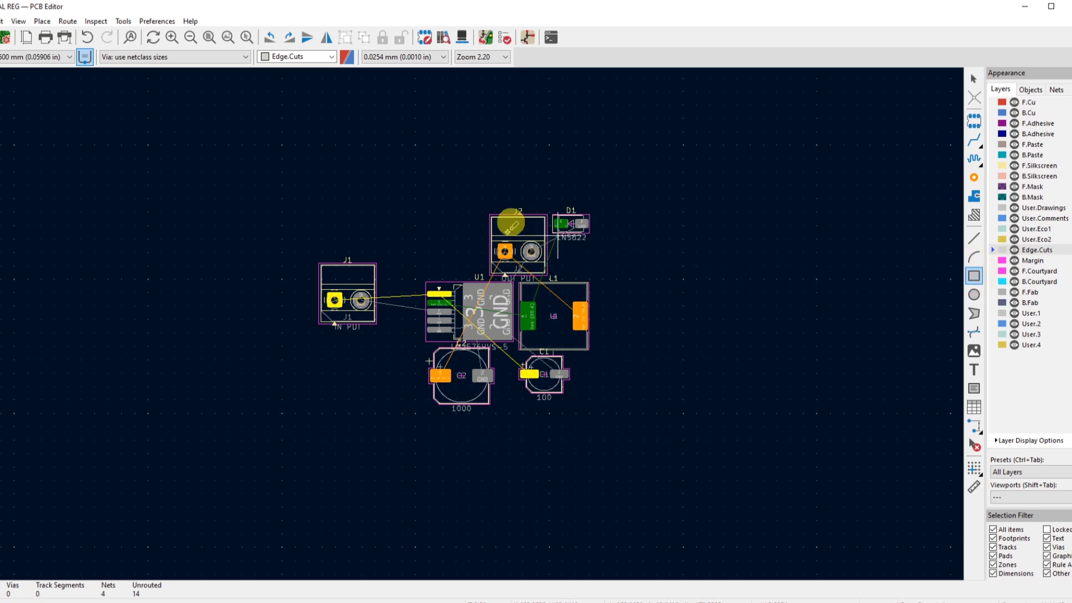
click(307, 196)
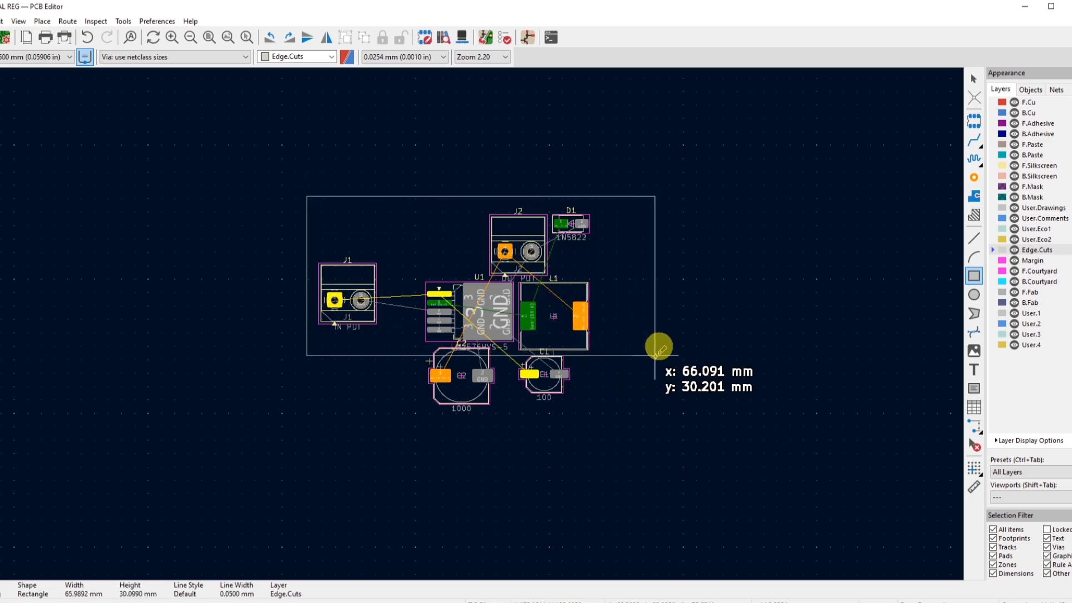
click(655, 355)
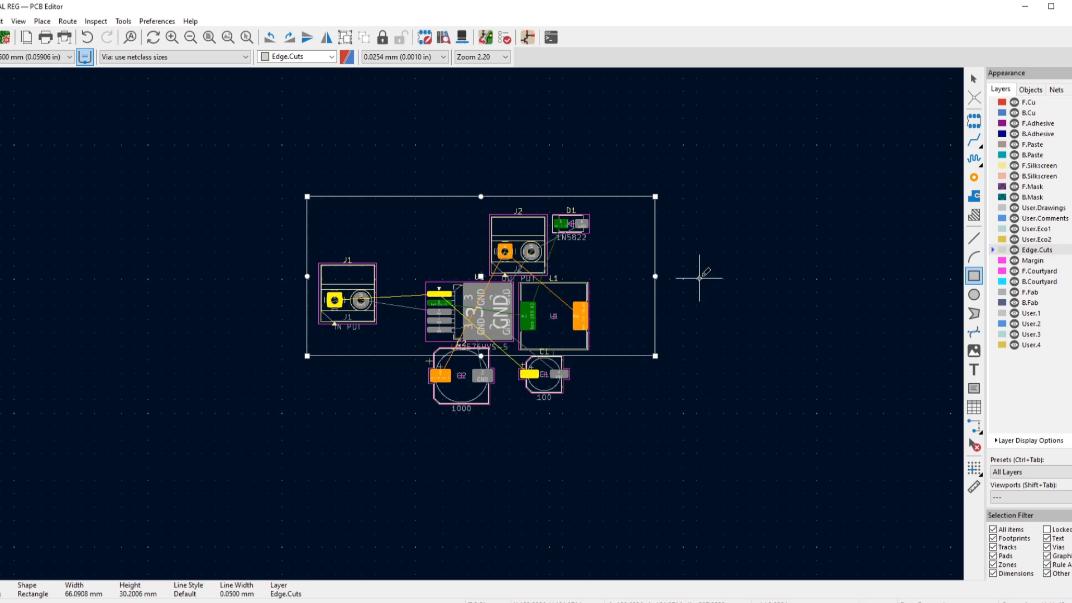
right_click(699, 278)
click(720, 283)
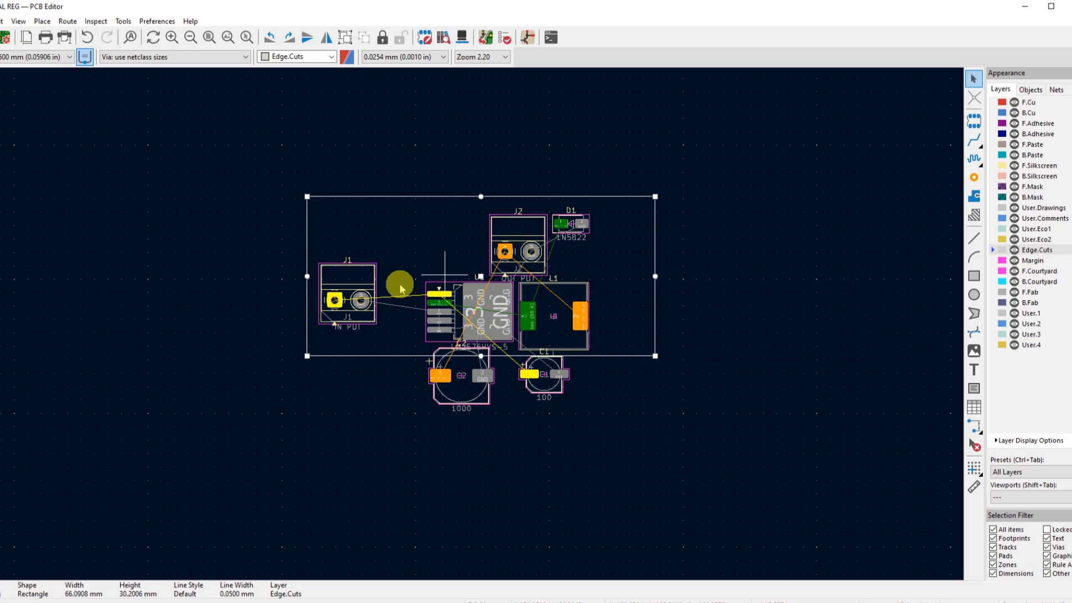
Inspect the board and its components in the 3D viewer from several angles, then return to the layout
click(356, 288)
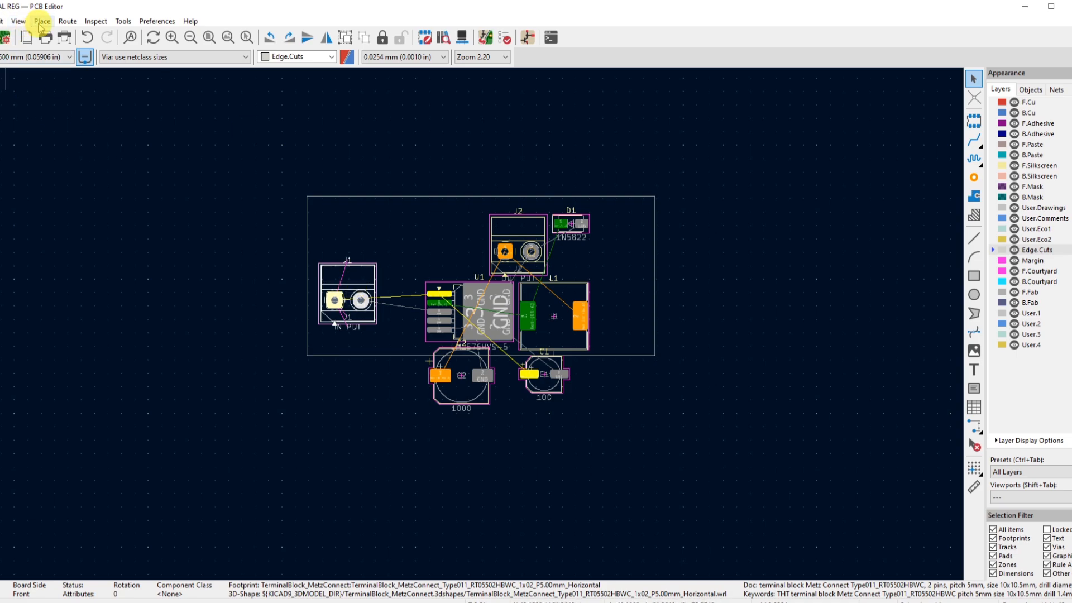
click(20, 23)
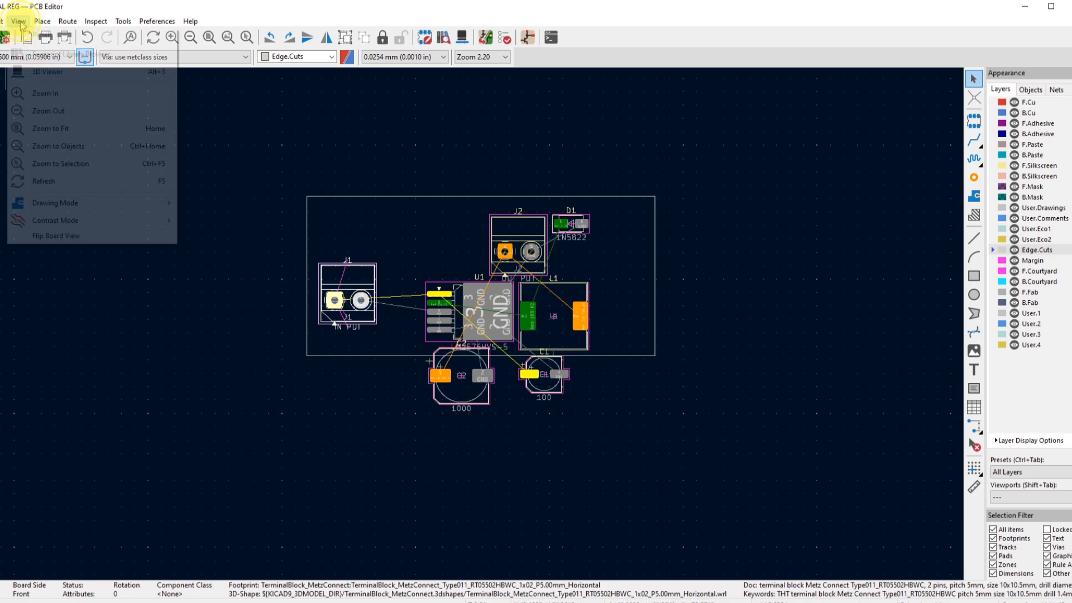
click(36, 74)
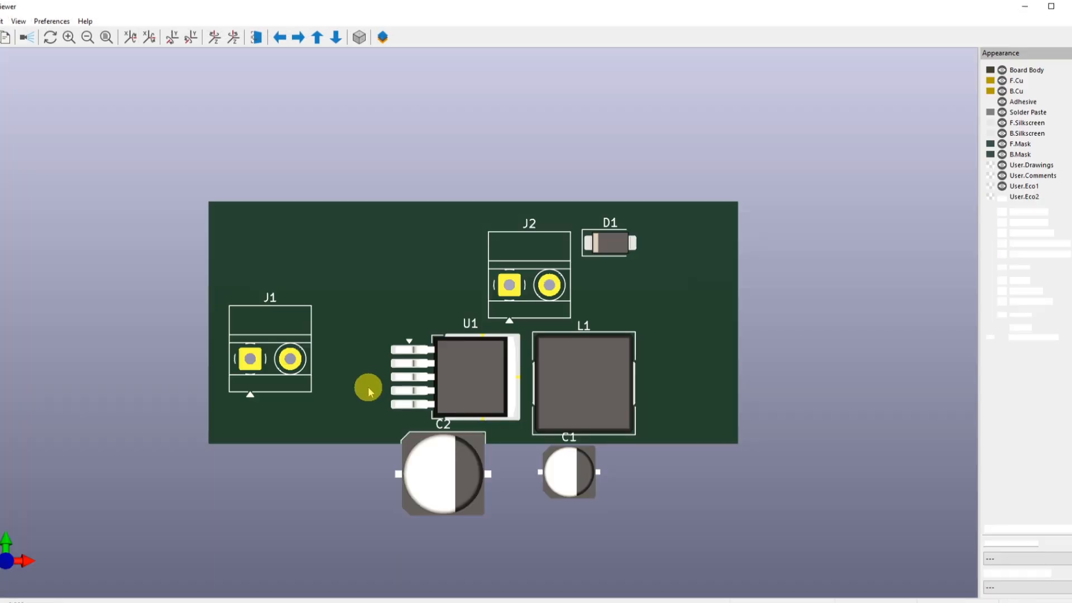
drag(368, 391, 360, 350)
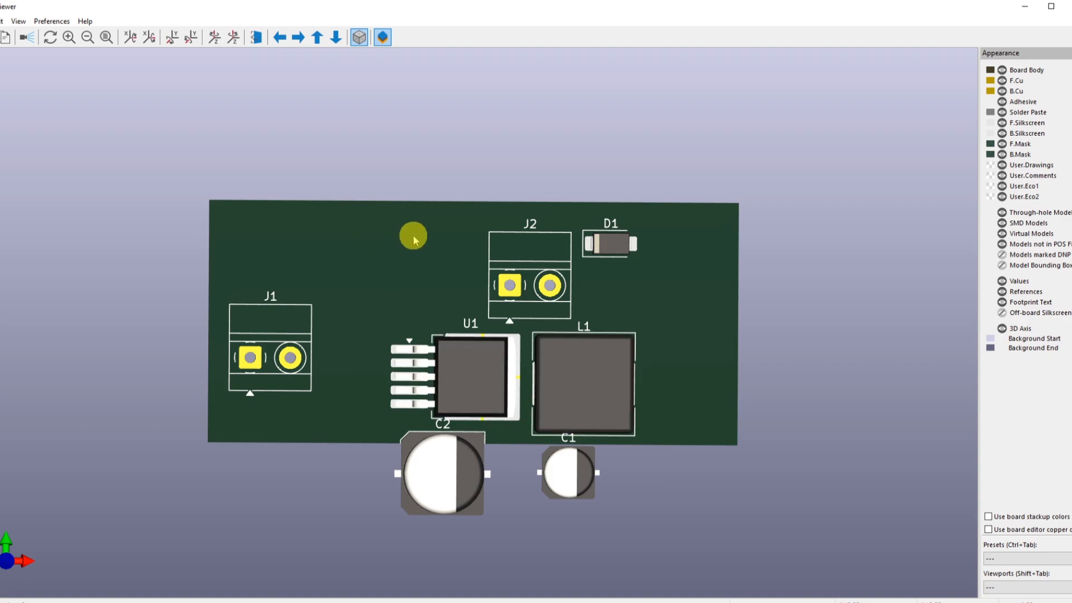
drag(390, 415, 524, 158)
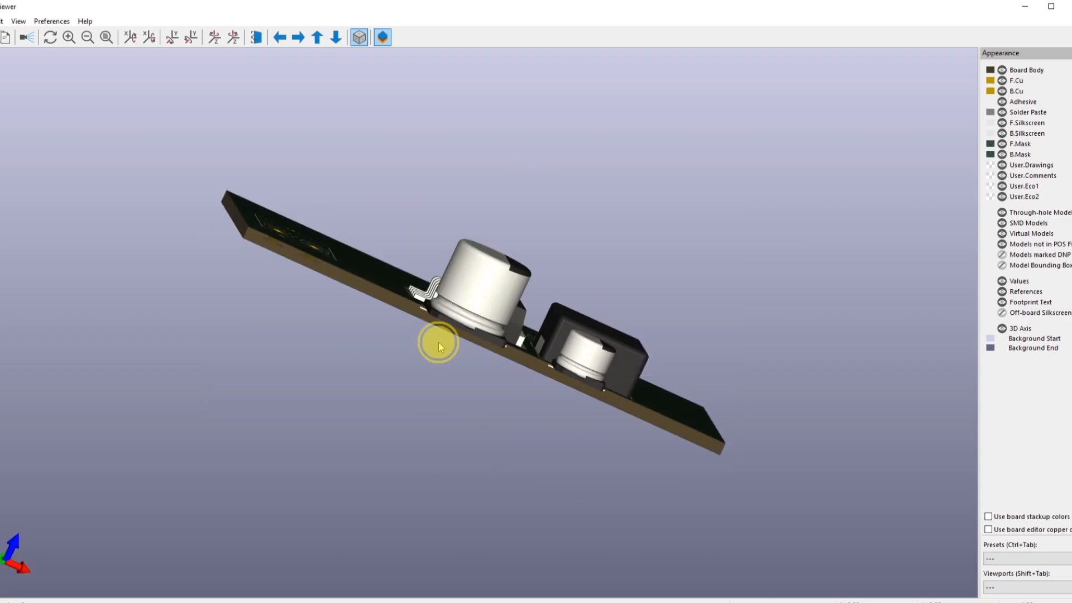
drag(438, 343, 414, 402)
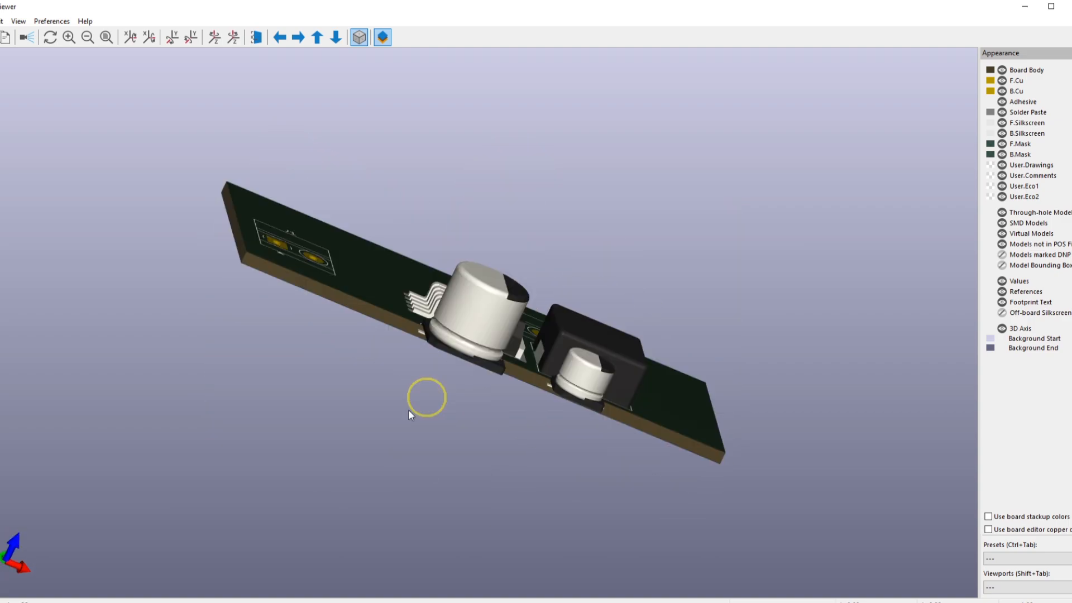
drag(354, 228, 224, 293)
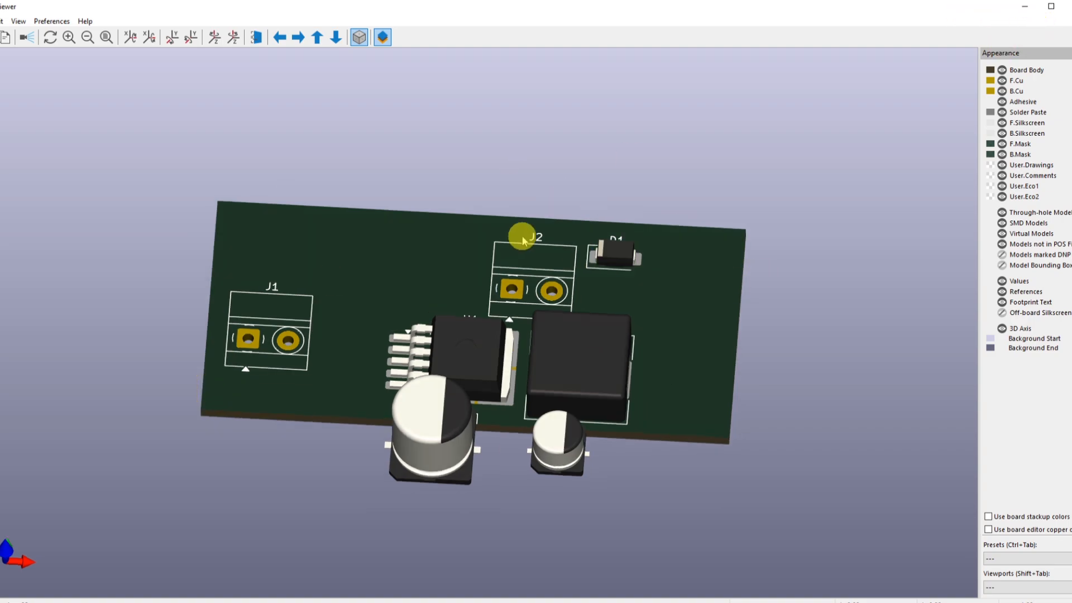
drag(375, 282, 388, 378)
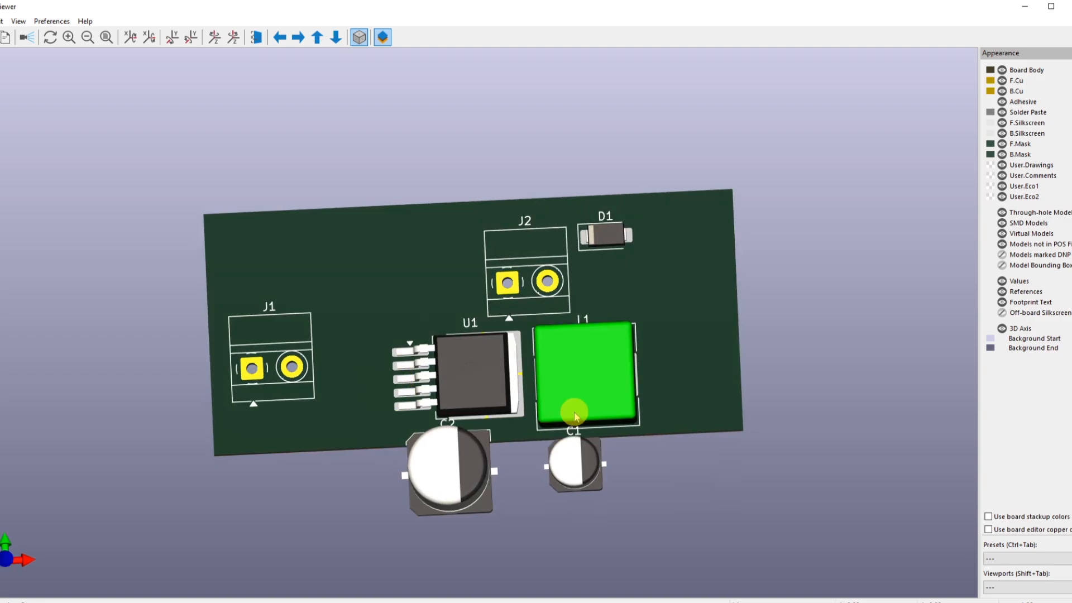
click(1067, 6)
Rotate J1 by 90° clockwise and move it inside the left edge of the board outline
scroll(471, 323, up, 1)
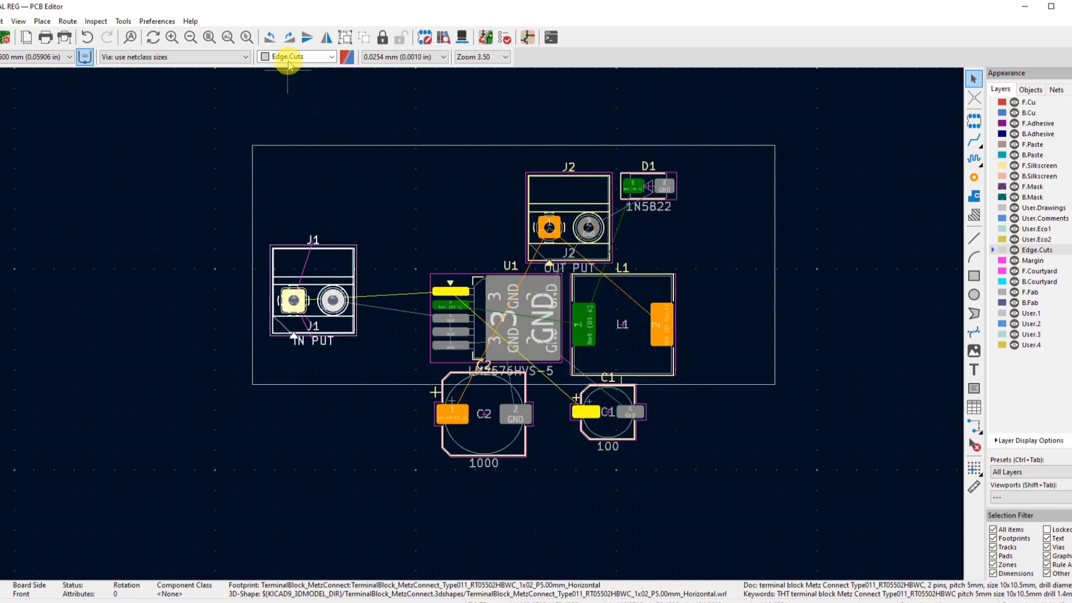
click(289, 38)
drag(296, 338, 310, 279)
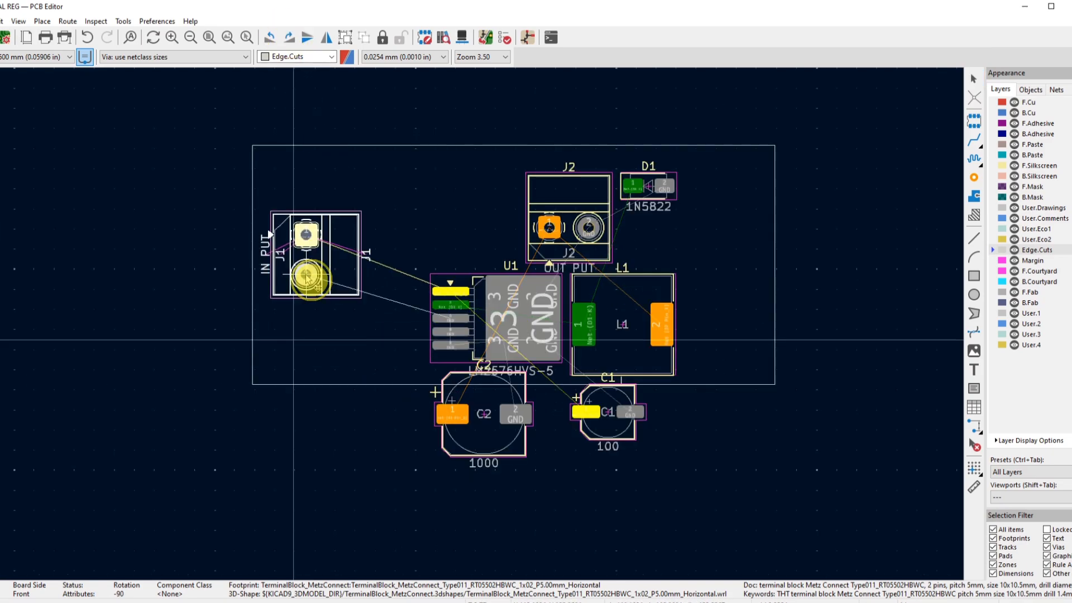
scroll(310, 280, up, 4)
scroll(478, 330, down, 4)
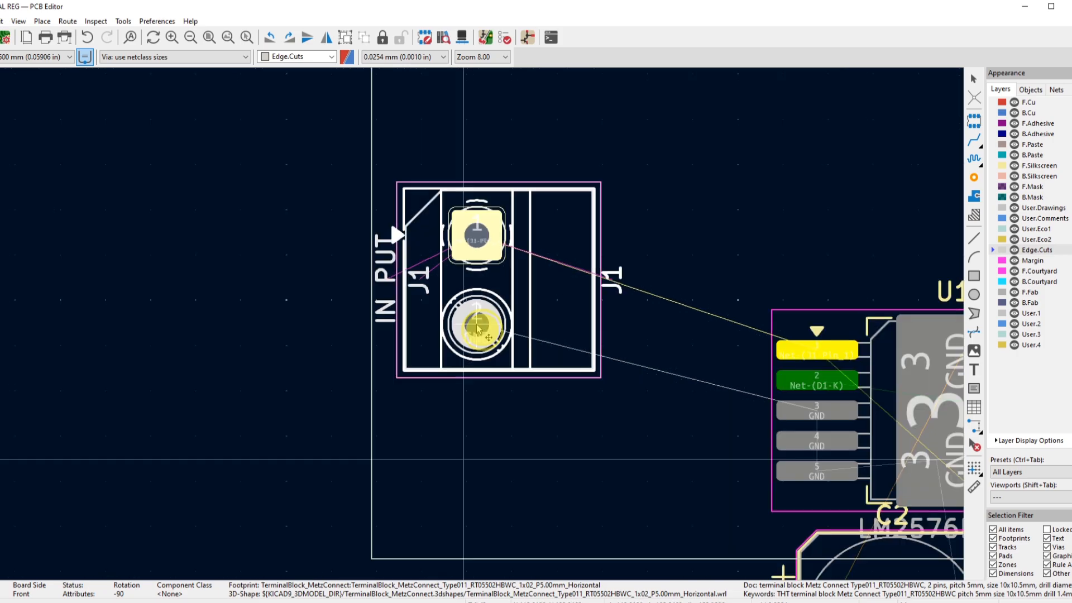
Arrange the other footprints in the outline: U1 and D1 rotated 90°, L1 below D1, and J2 turned at the right edge above C2
drag(475, 339, 478, 351)
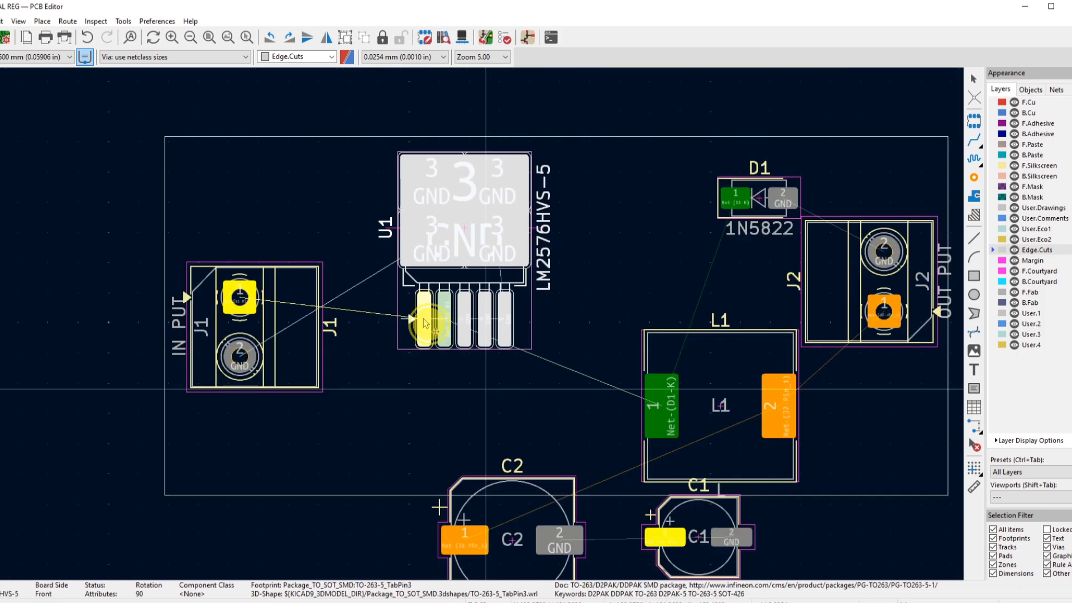
drag(424, 322, 421, 323)
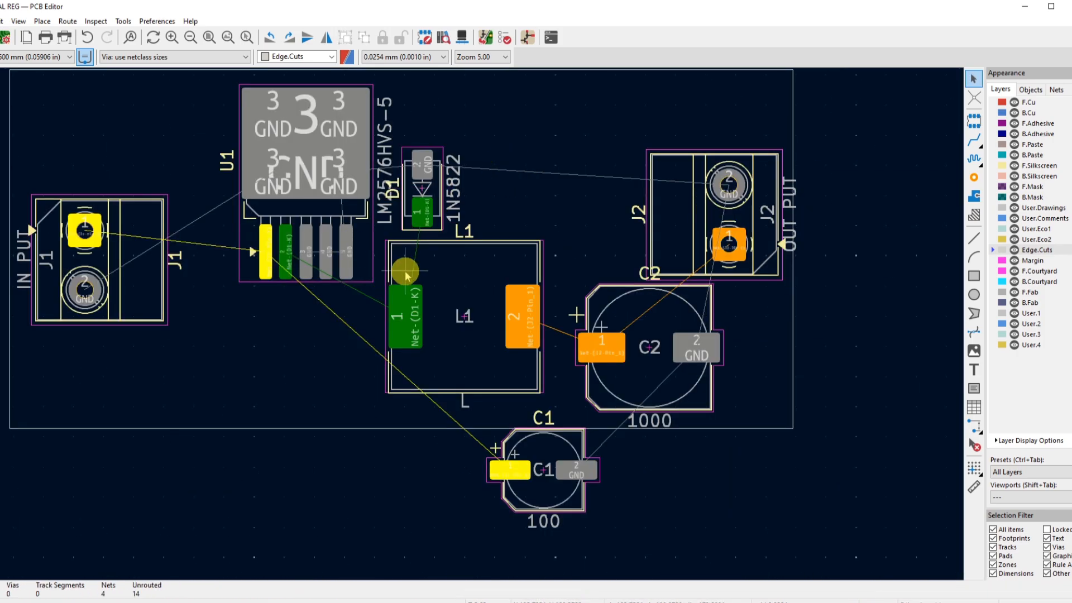
click(88, 50)
Check the new arrangement in the 3D viewer, examining U1, D1 and L1 up close
click(19, 22)
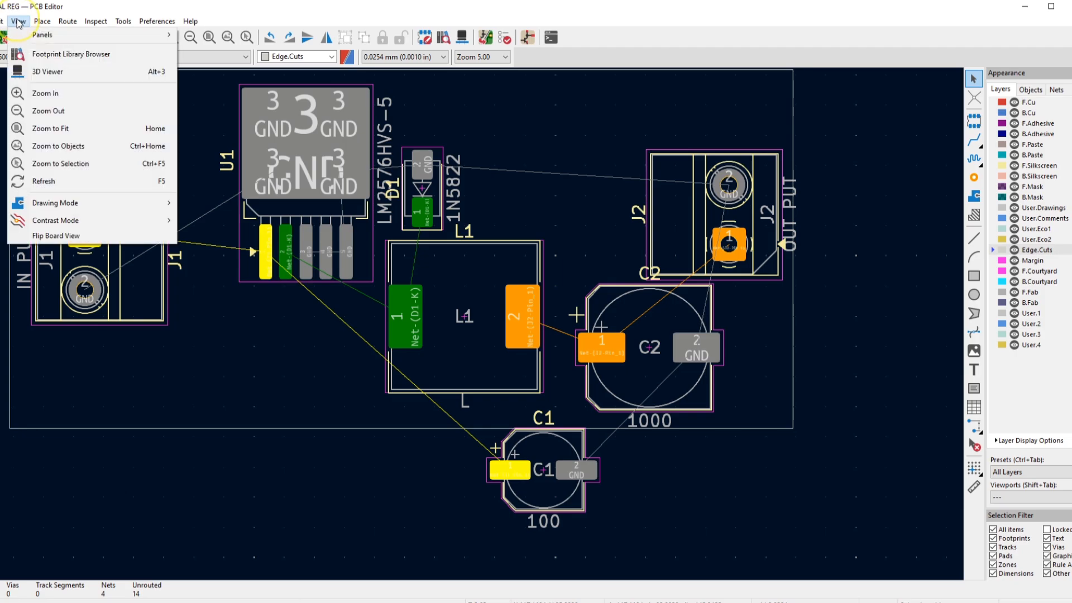
click(39, 70)
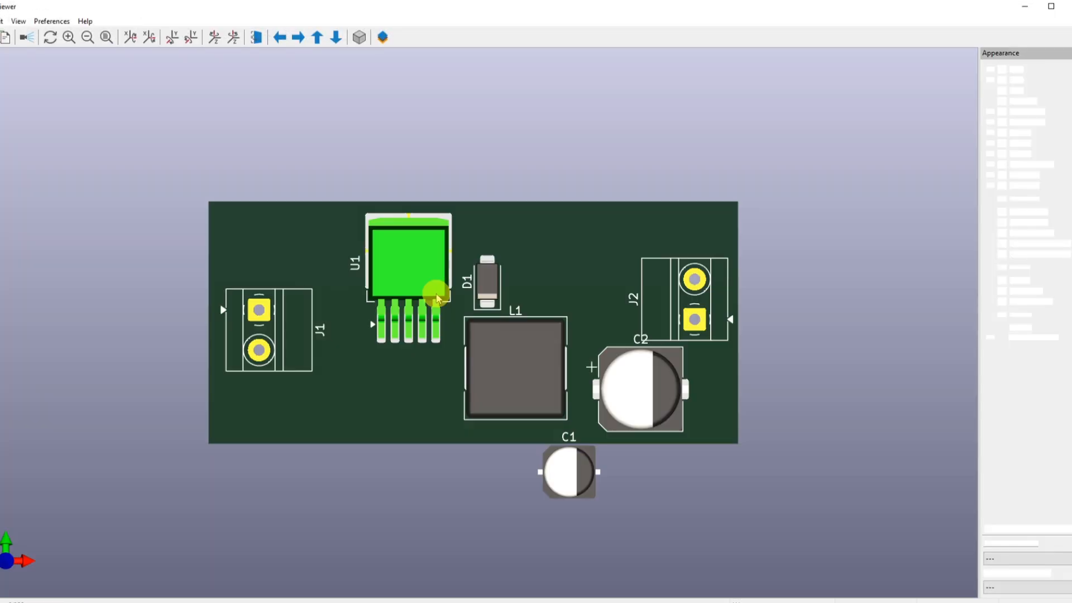
scroll(441, 268, up, 5)
scroll(436, 246, up, 1)
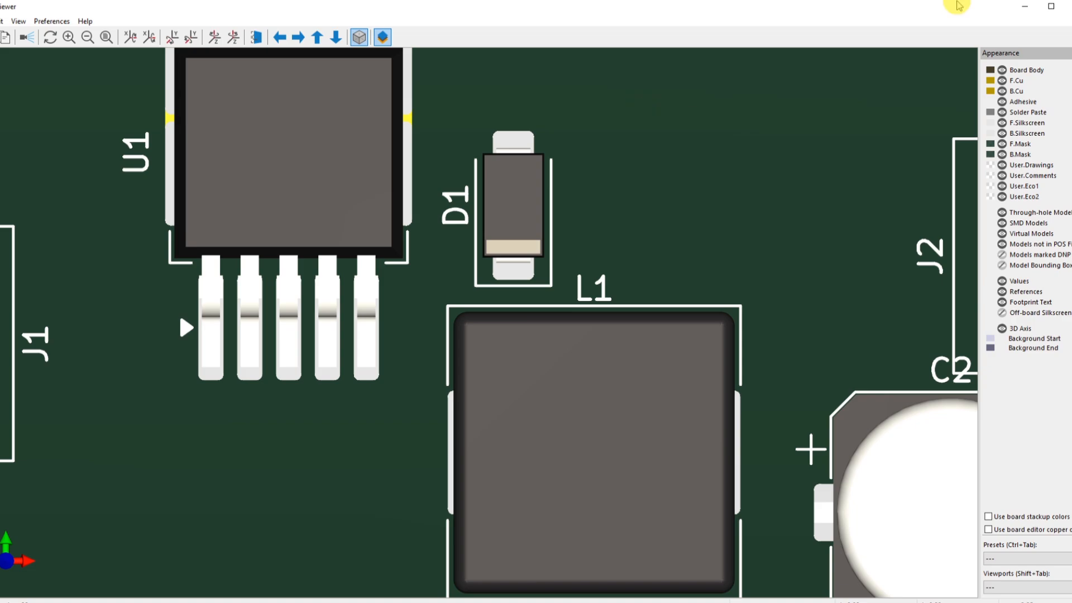
click(1065, 7)
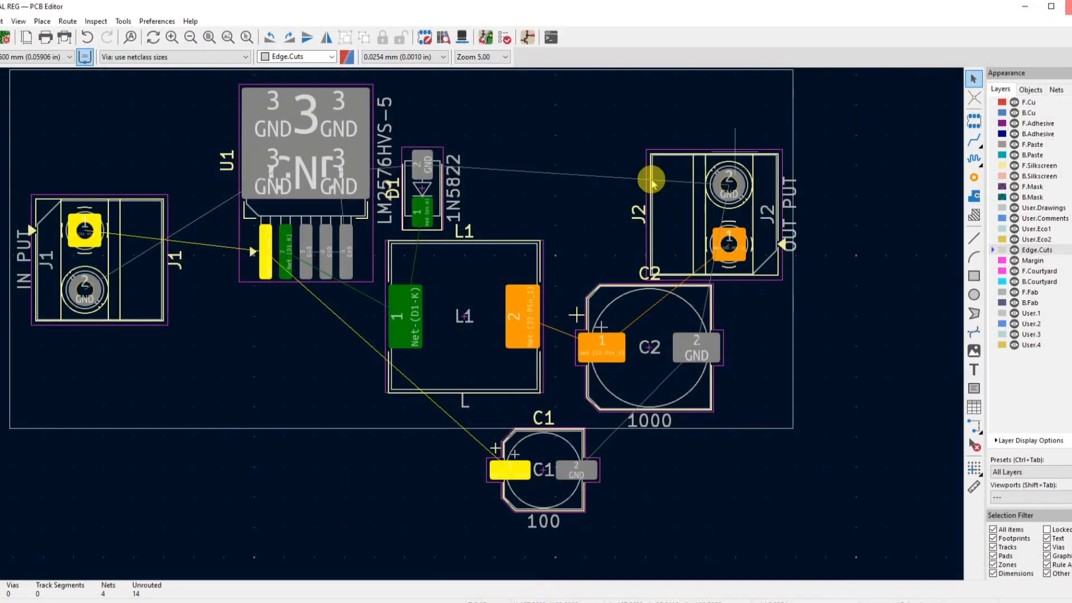
Shift diode D1 slightly closer to U1 and L1
scroll(478, 328, up, 5)
scroll(478, 328, up, 4)
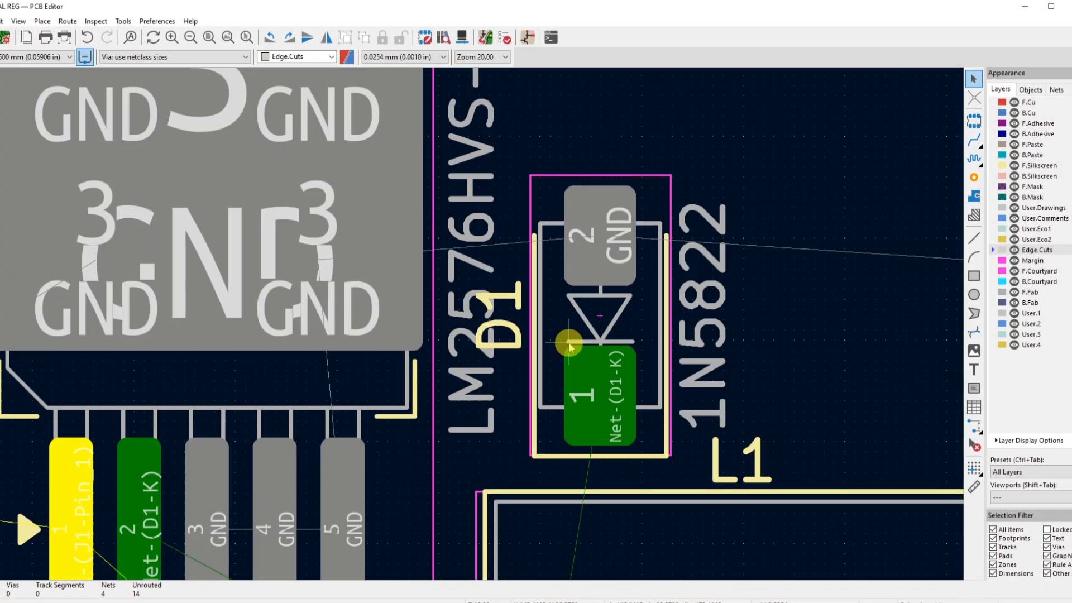
click(546, 337)
drag(600, 316, 585, 333)
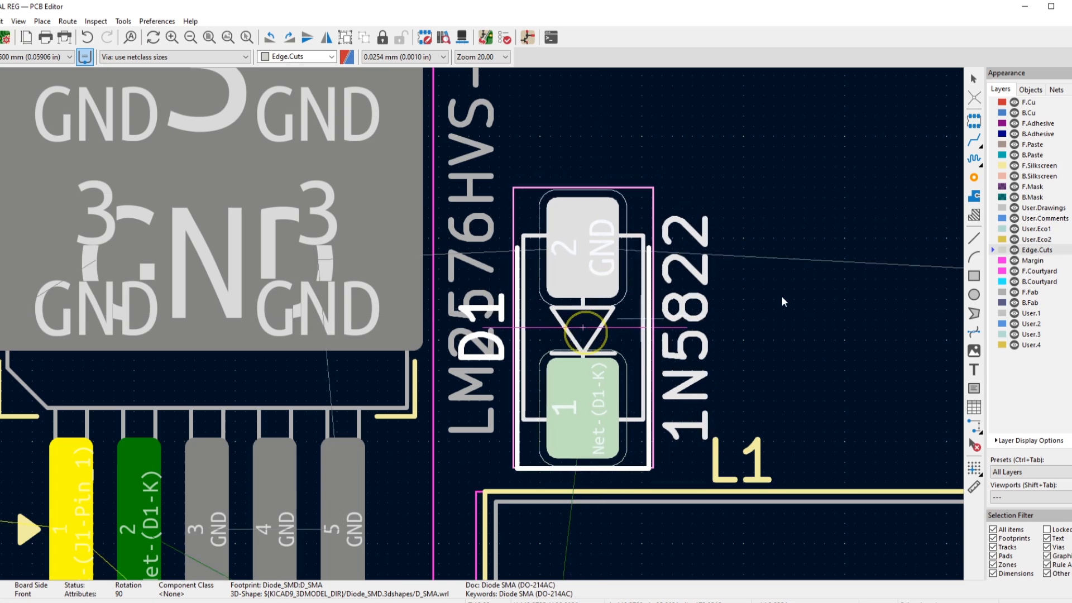
click(819, 286)
scroll(646, 389, down, 4)
scroll(479, 327, up, 5)
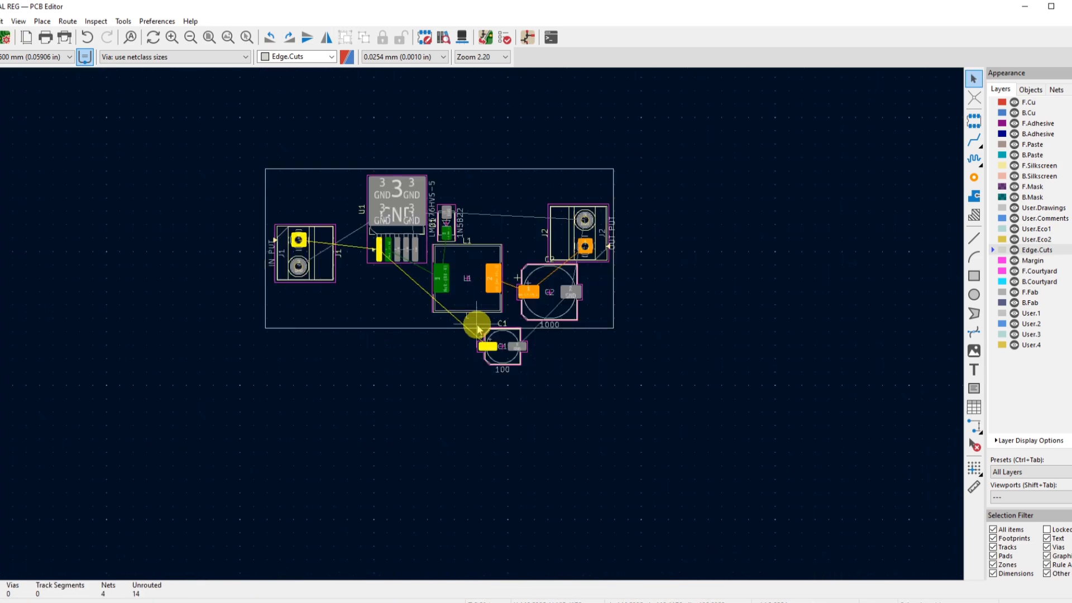
Move capacitor C1 inside the board outline, directly below the pins of U1
click(460, 313)
drag(460, 310, 504, 341)
scroll(476, 322, down, 5)
scroll(413, 287, up, 7)
click(670, 268)
scroll(774, 215, down, 3)
scroll(583, 326, up, 1)
scroll(409, 272, down, 2)
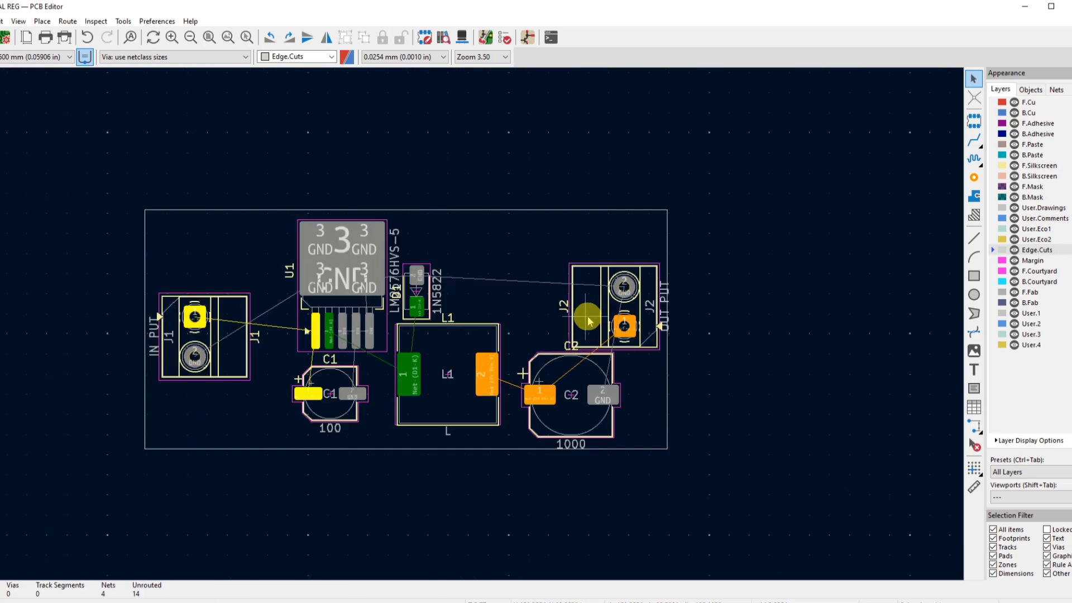
Rotate C2 by 90° counter-clockwise and place it above L1, and nudge D1 slightly towards U1
click(575, 309)
drag(540, 394, 495, 270)
triple_click(289, 38)
scroll(495, 269, up, 3)
scroll(431, 383, up, 1)
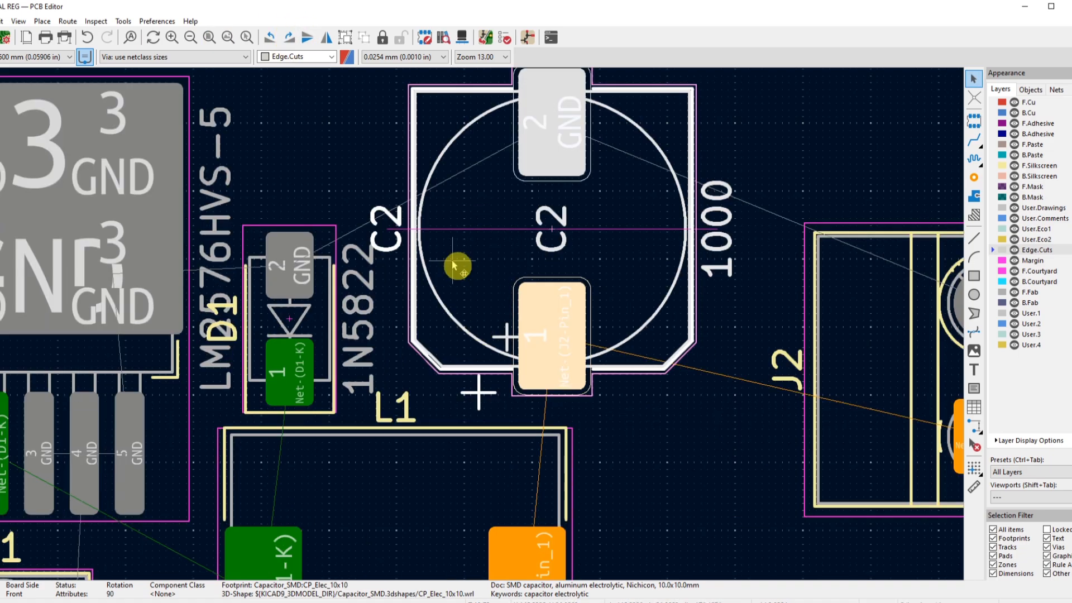
drag(551, 235, 546, 252)
scroll(546, 251, down, 1)
scroll(318, 401, up, 1)
drag(462, 282, 450, 279)
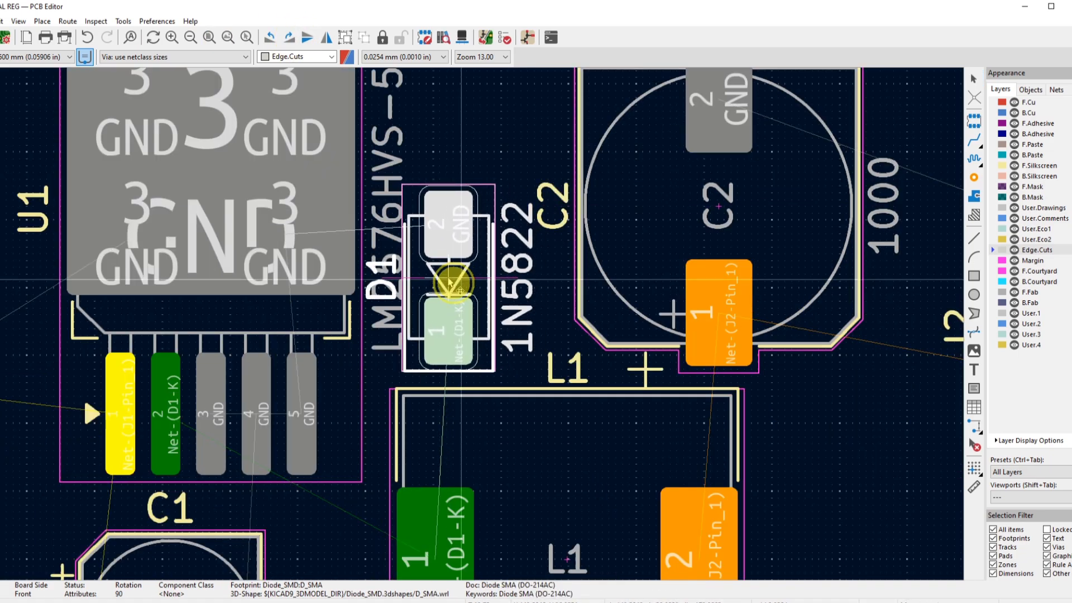
click(467, 143)
Move J2 down beside L1 and pull the board outline's right edge in to a width of about 60.6 mm
scroll(468, 144, down, 3)
scroll(663, 299, up, 1)
drag(522, 267, 453, 379)
click(609, 287)
click(551, 287)
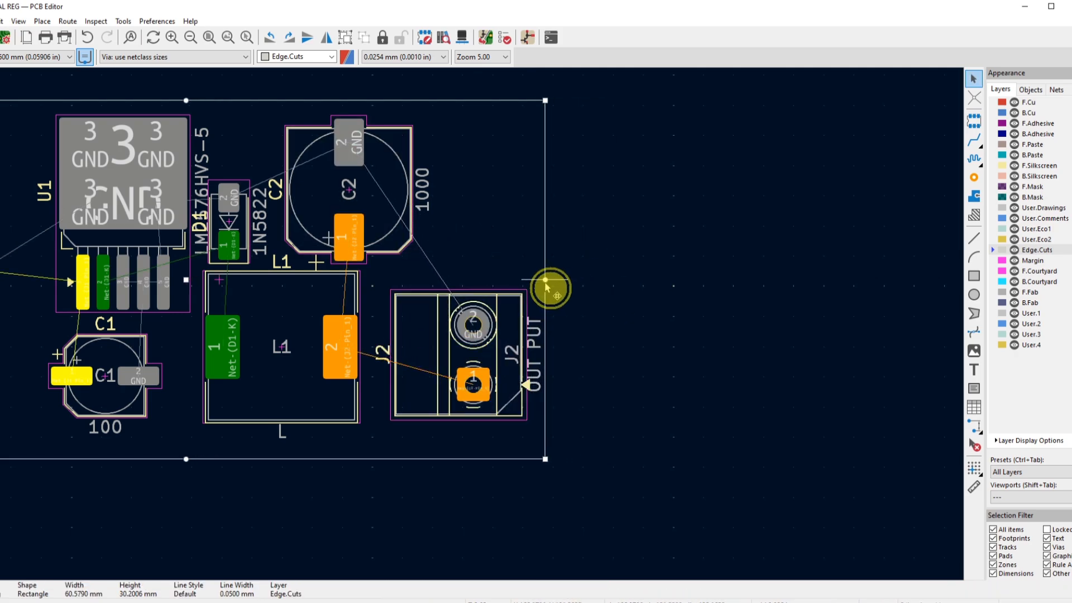
scroll(552, 287, down, 3)
scroll(324, 286, up, 3)
Nudge J1 slightly towards U1 and pull the board outline's left edge in closer to J1
click(374, 276)
drag(374, 277, 381, 271)
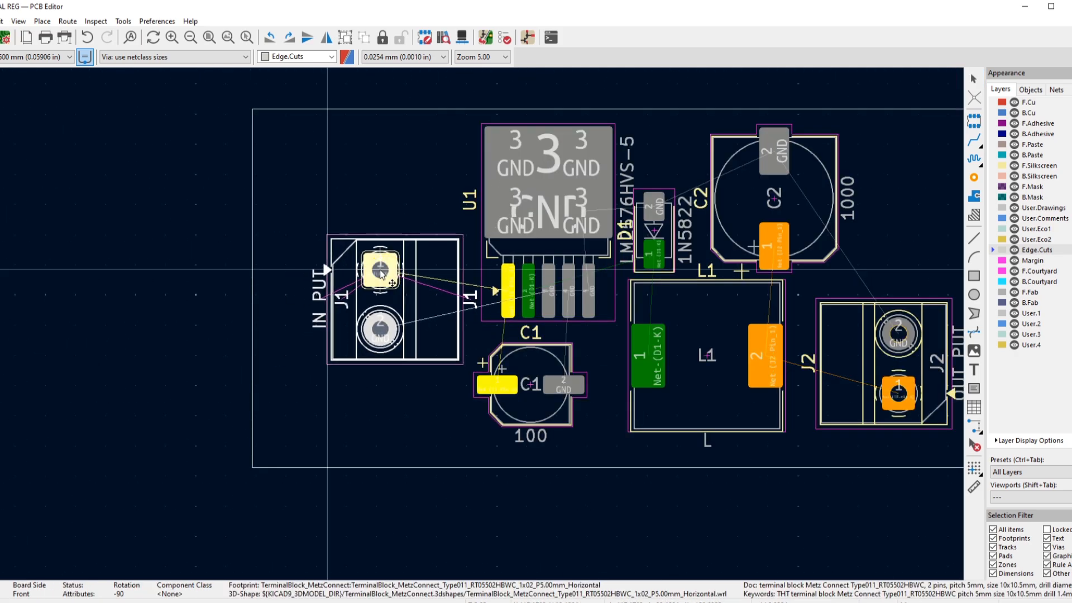
click(253, 289)
drag(253, 288, 301, 290)
click(395, 182)
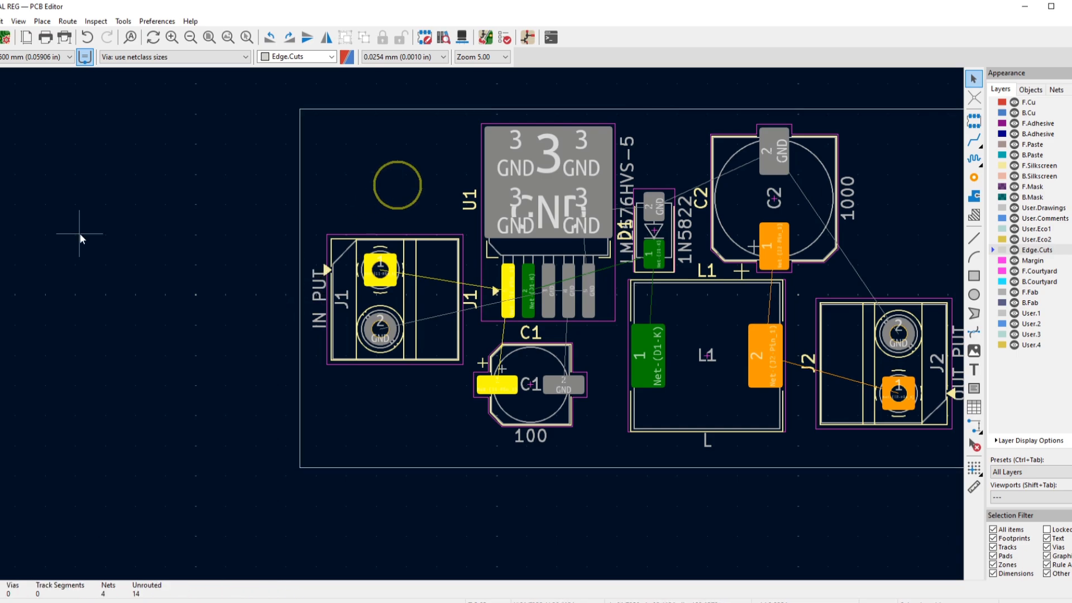
scroll(371, 321, down, 4)
scroll(409, 329, up, 4)
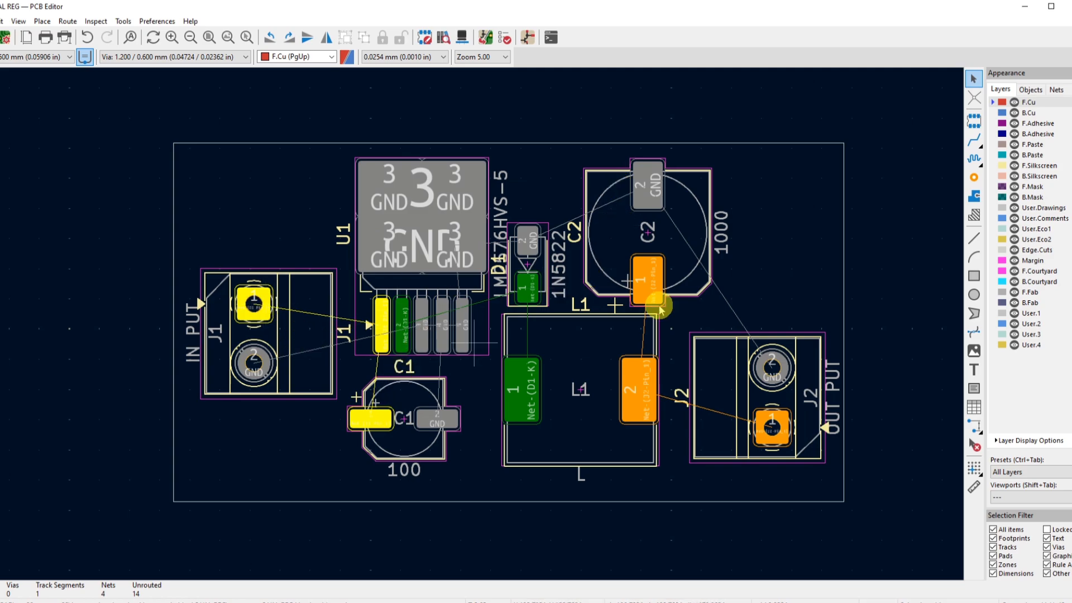
Route a 1.5 mm F.Cu track from pin 1 of U1 to pad 1 of C1
click(974, 143)
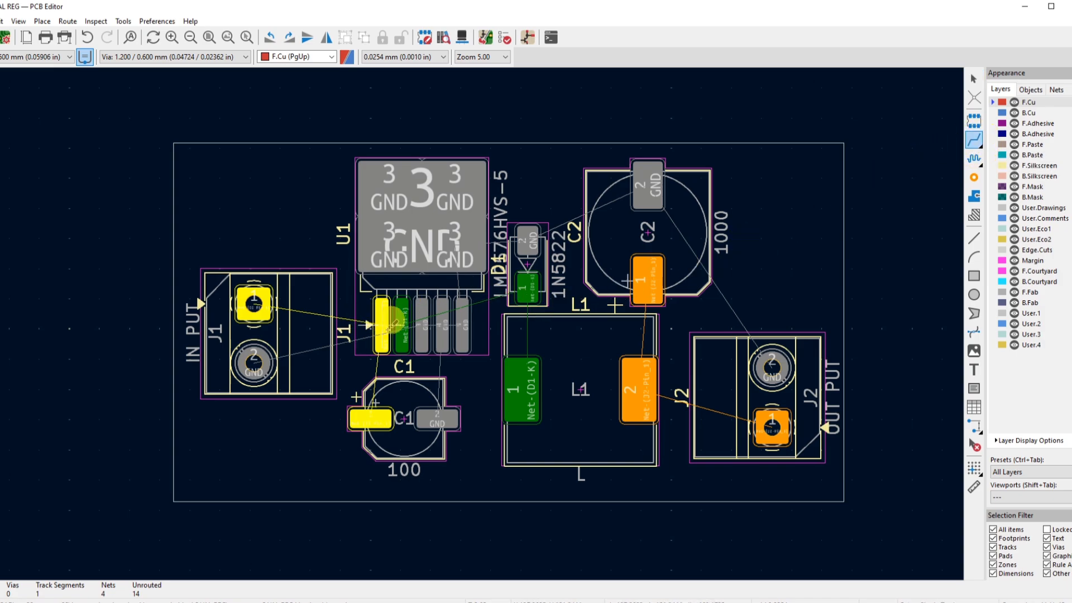
scroll(382, 325, up, 8)
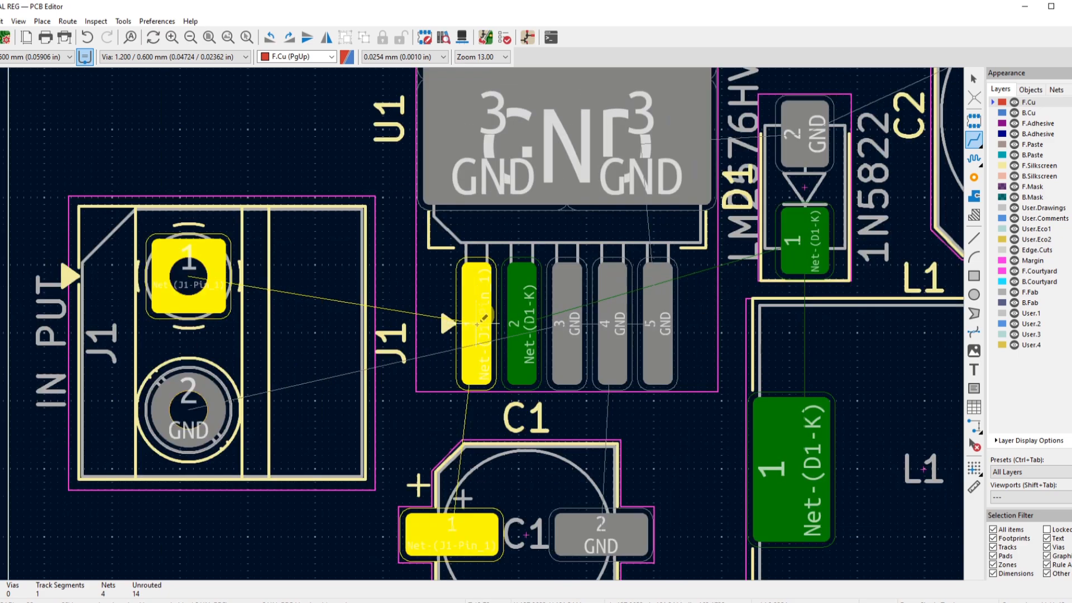
click(484, 315)
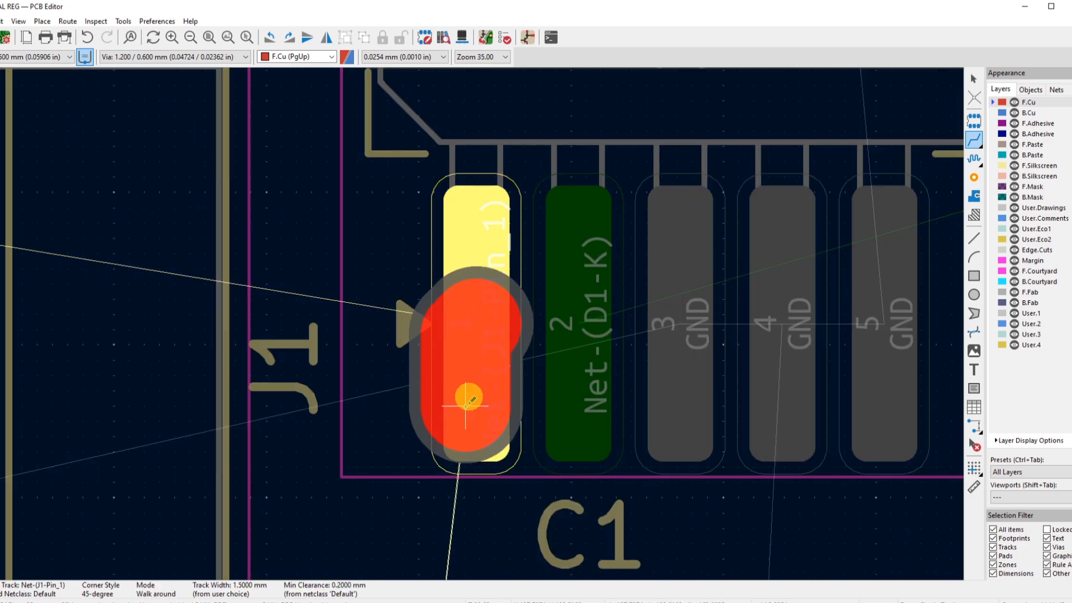
scroll(470, 452, down, 5)
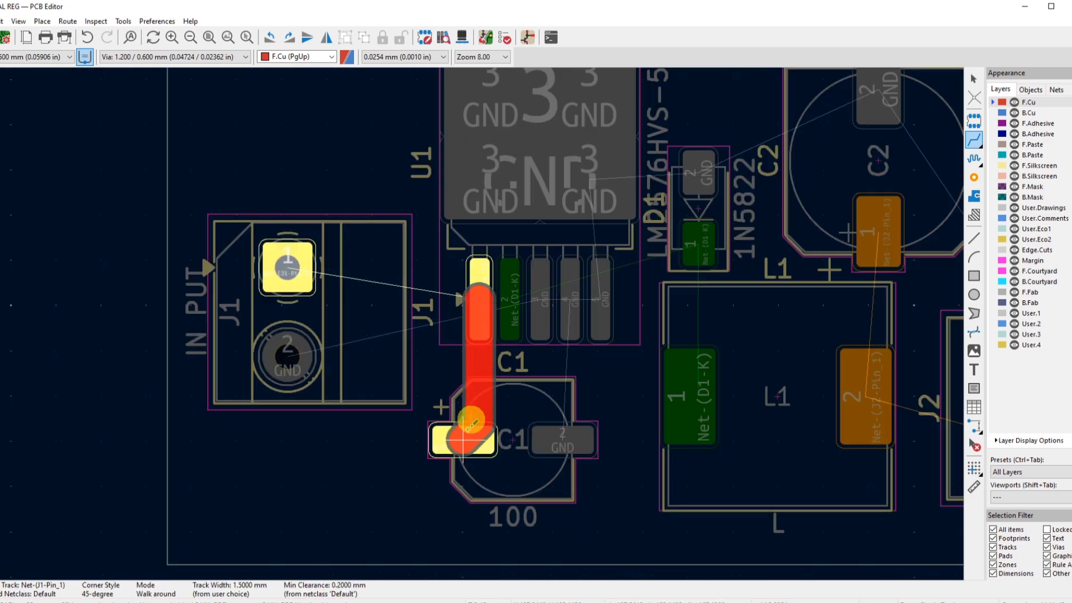
click(469, 427)
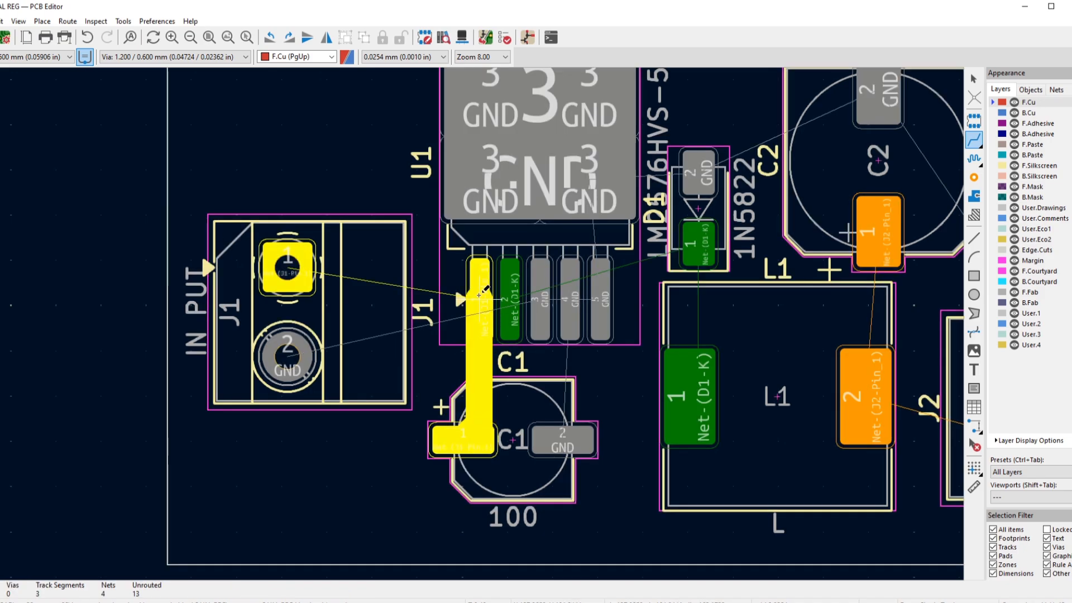
scroll(472, 359, down, 3)
scroll(472, 359, up, 5)
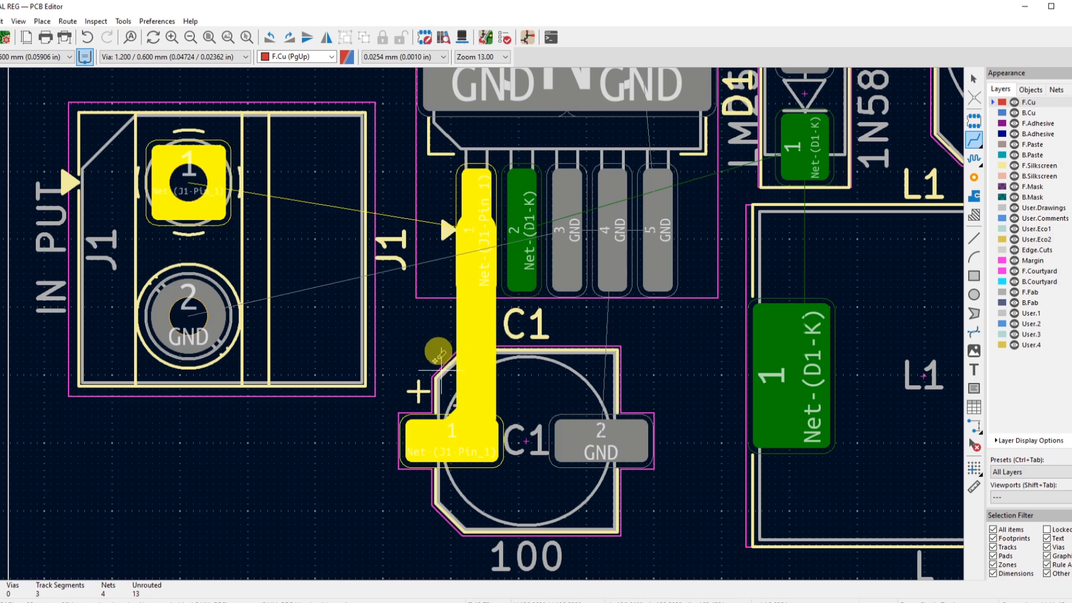
scroll(438, 351, down, 3)
Leave routing and delete both track segments between pin 1 of U1 and C1
right_click(196, 238)
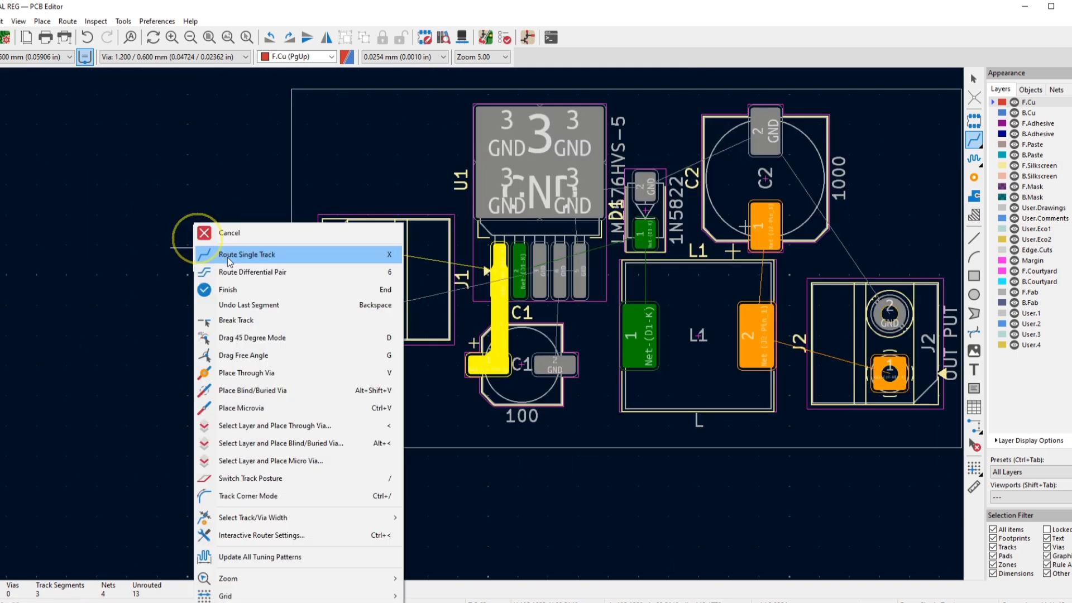
click(204, 233)
scroll(500, 312, up, 4)
click(457, 349)
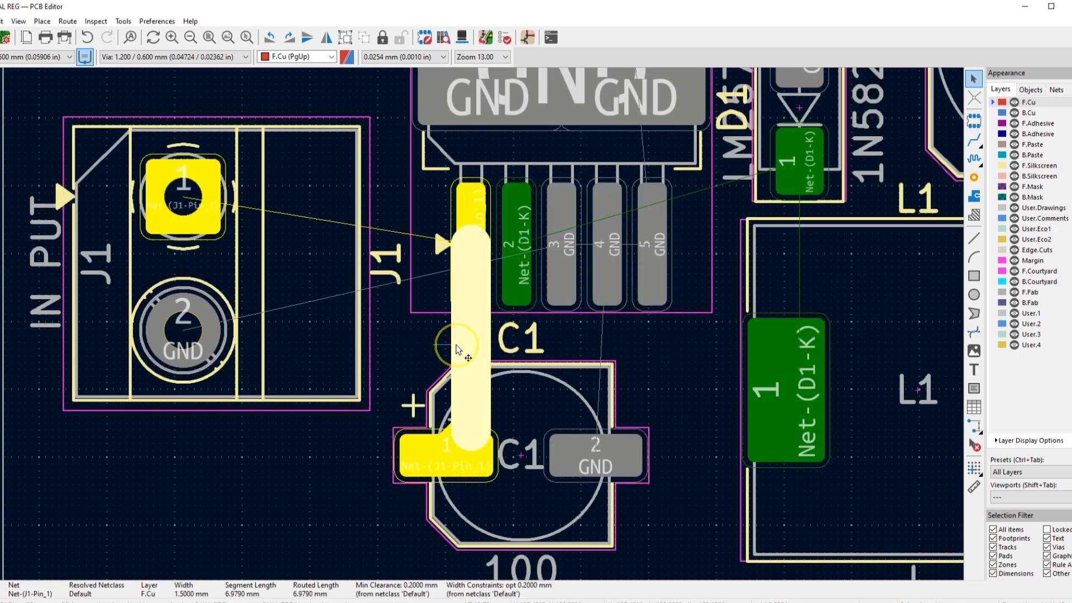
key(Delete)
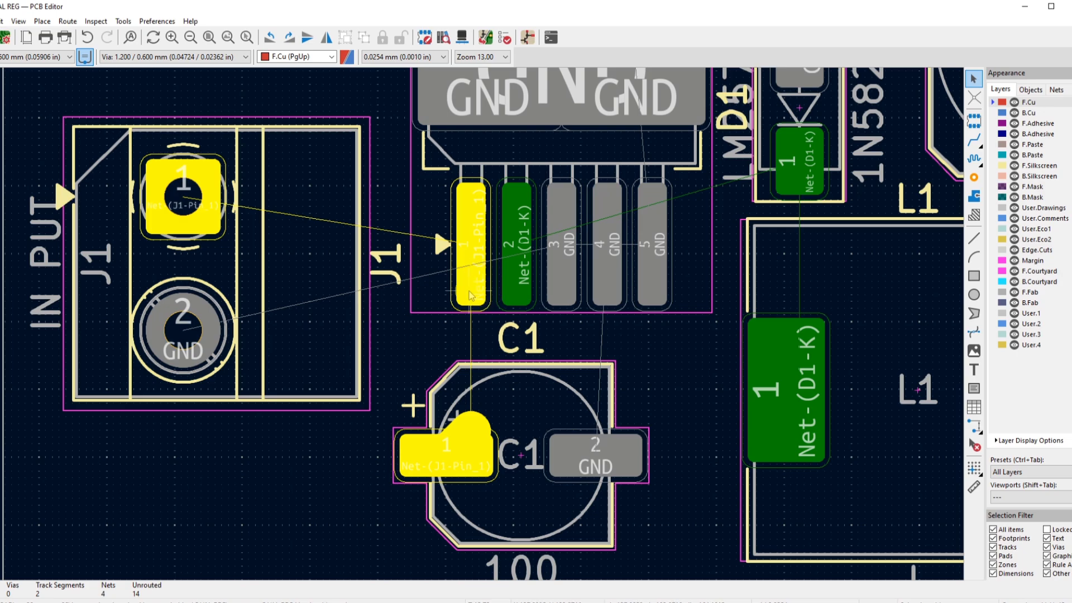
click(471, 420)
key(Delete)
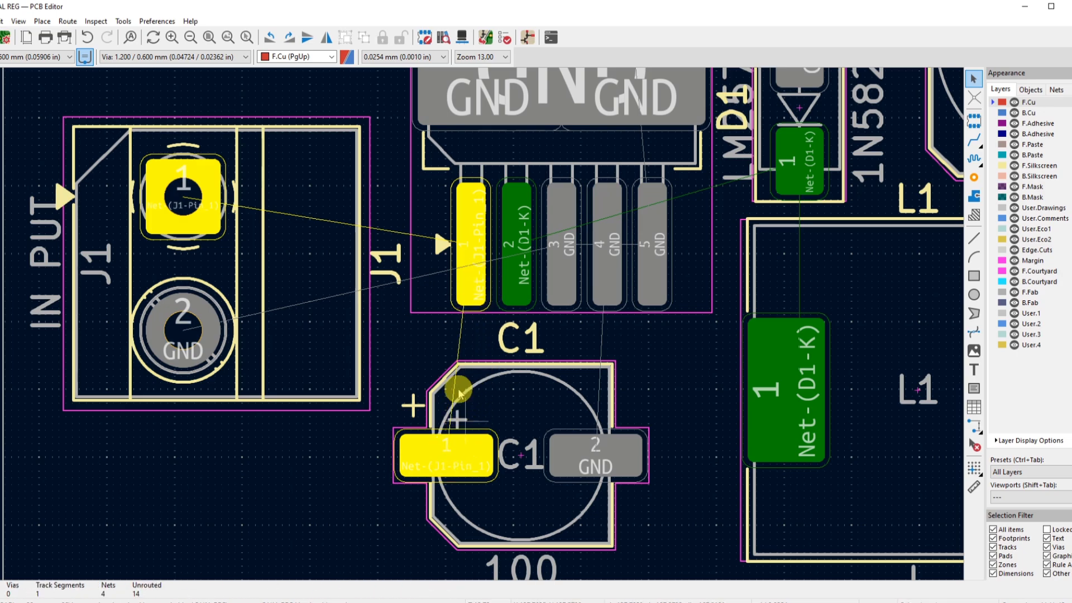
scroll(483, 279, up, 3)
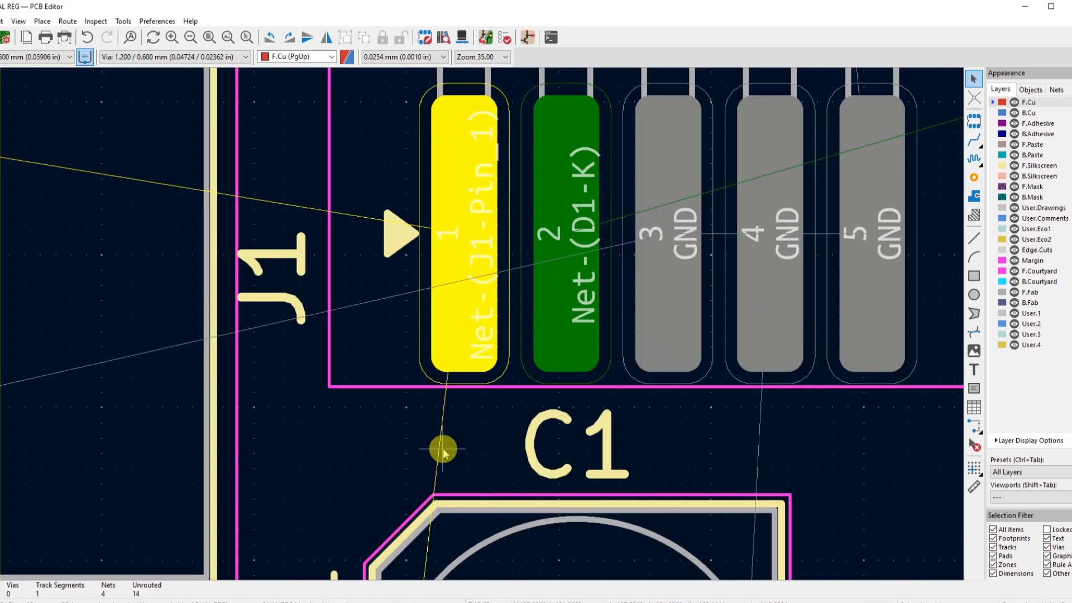
scroll(444, 452, down, 3)
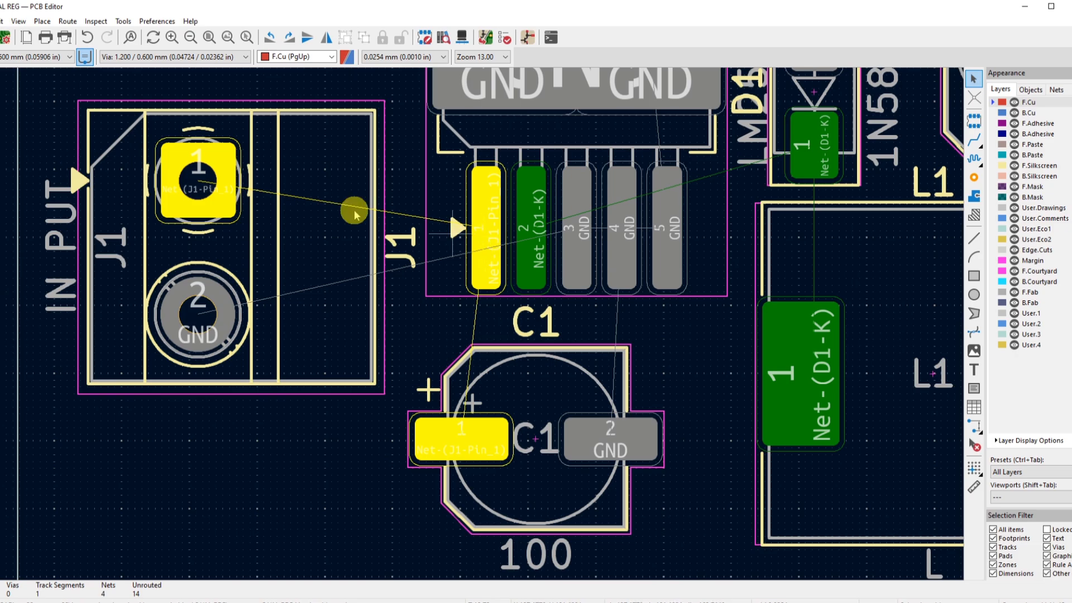
scroll(318, 248, down, 3)
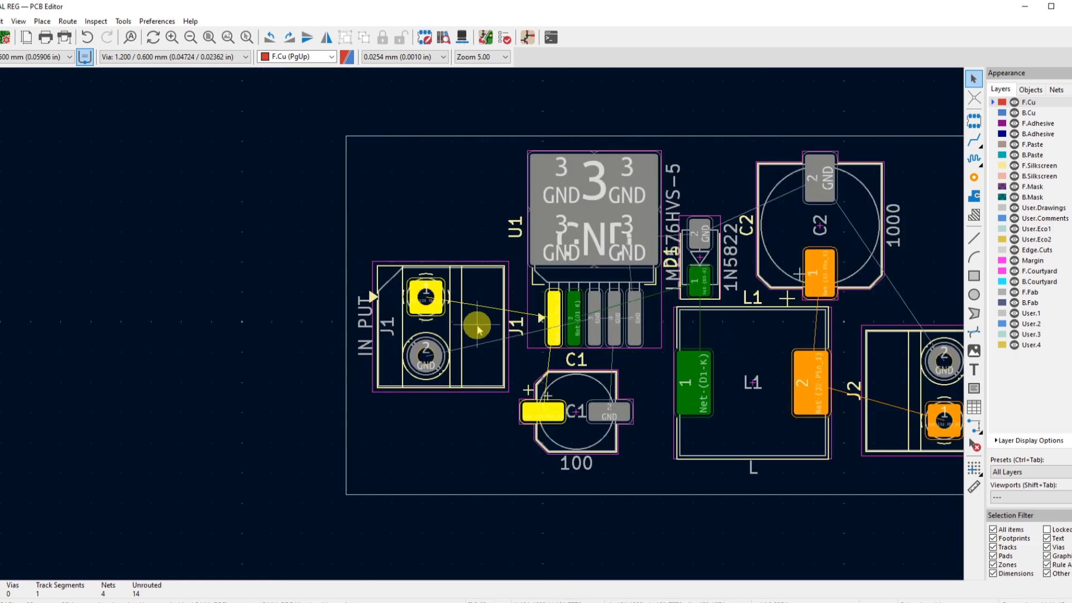
scroll(477, 329, up, 4)
scroll(475, 398, down, 2)
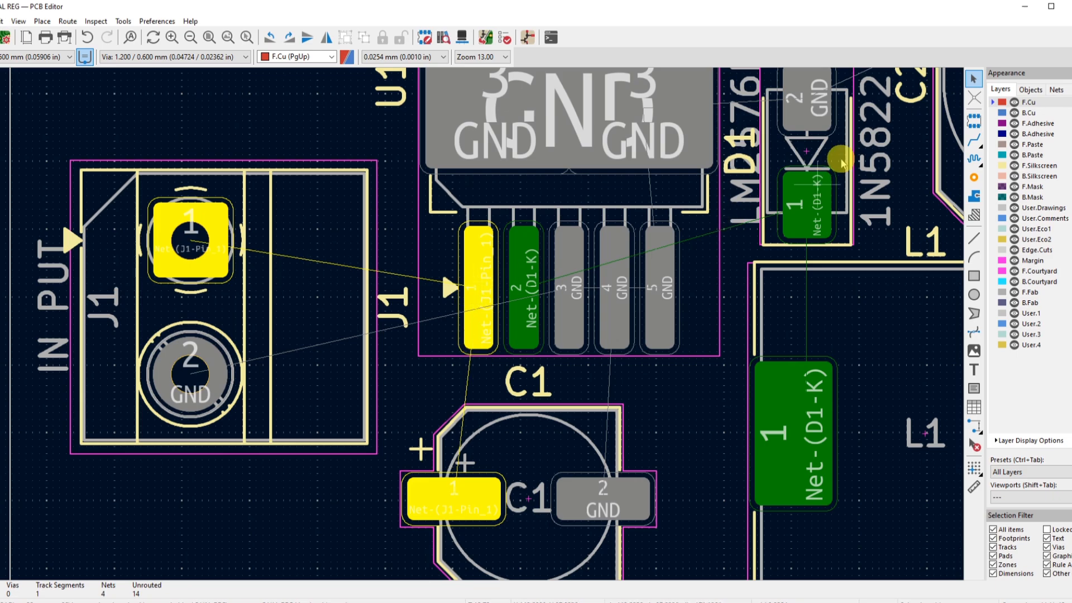
click(974, 139)
click(477, 291)
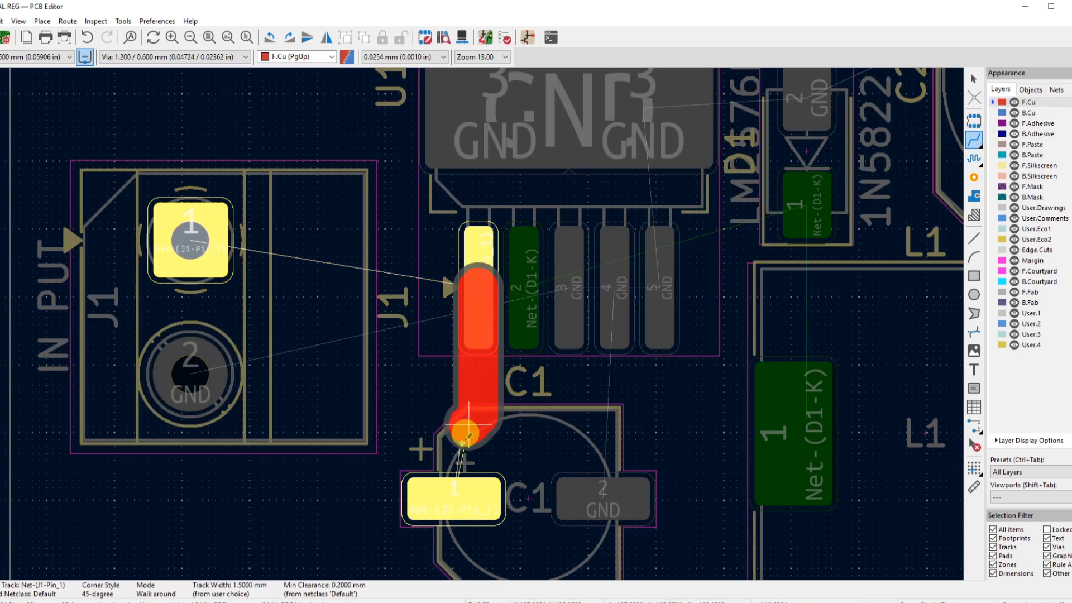
right_click(201, 232)
click(212, 241)
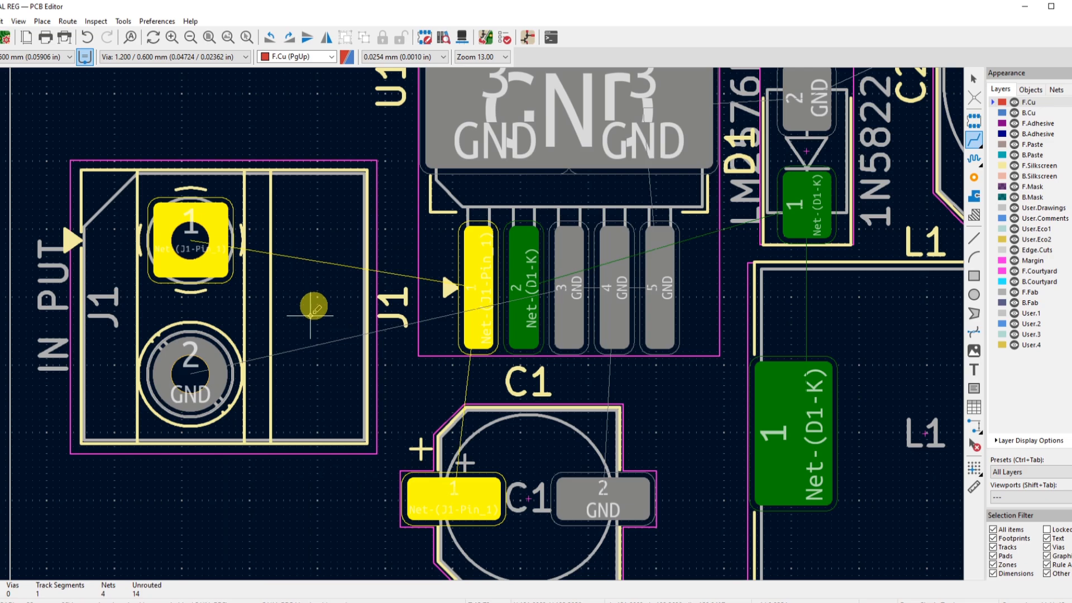
scroll(301, 277, up, 3)
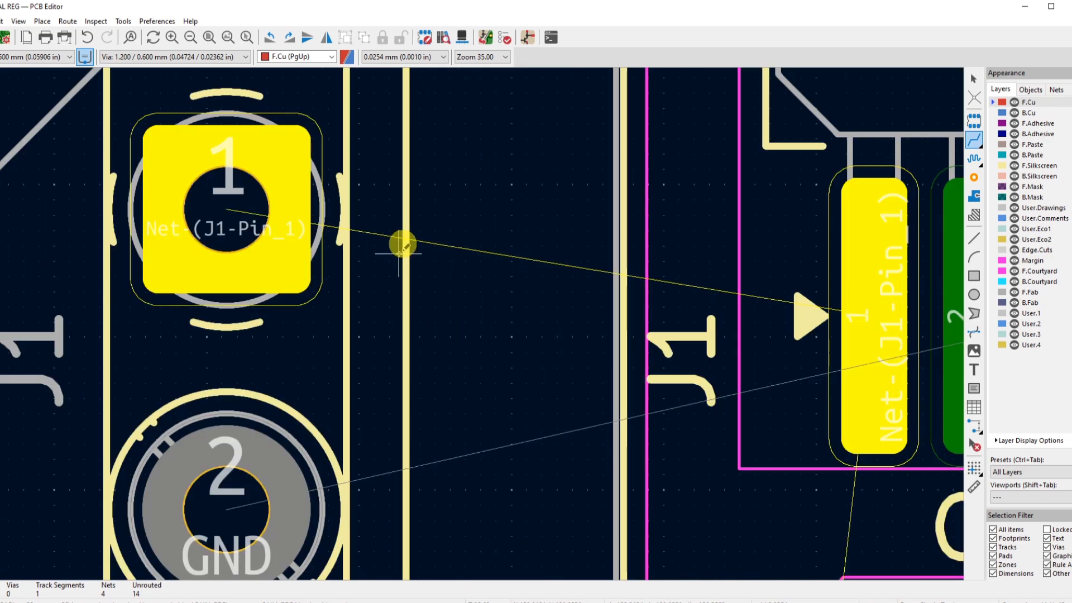
scroll(550, 317, down, 3)
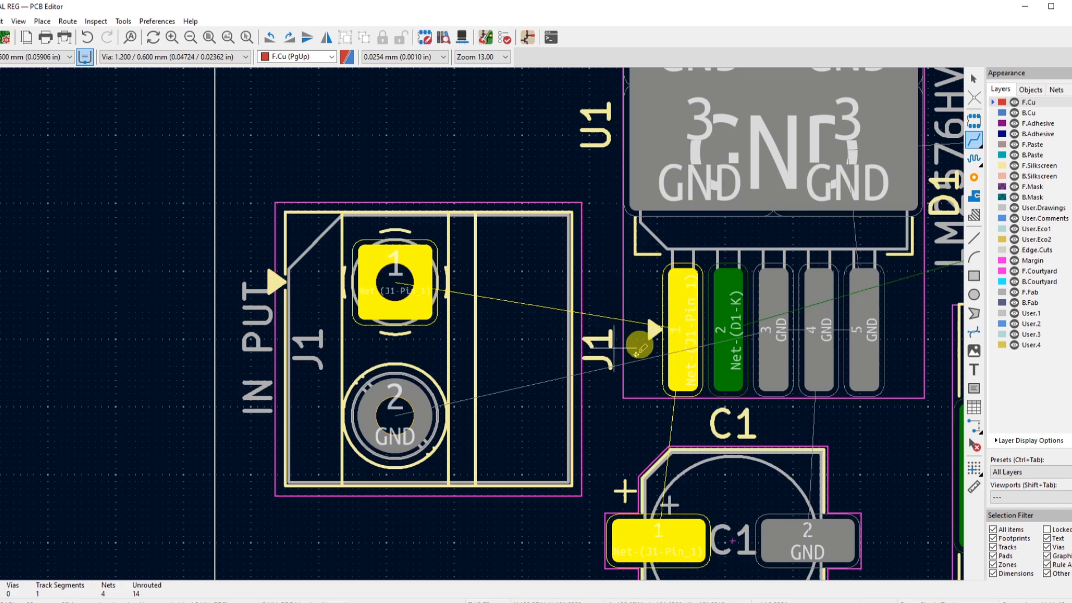
click(686, 330)
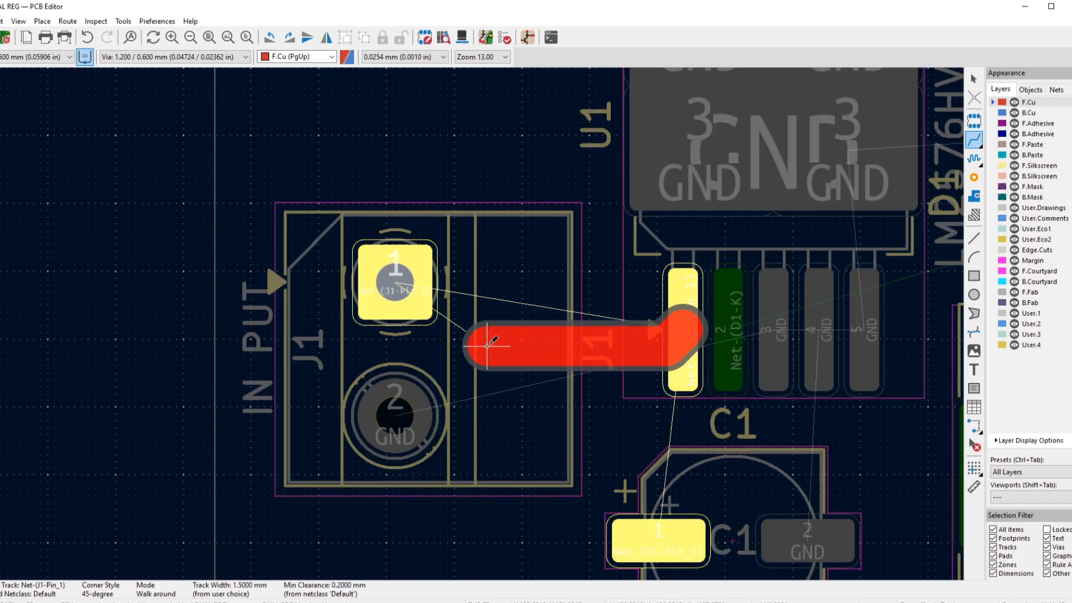
scroll(487, 345, up, 2)
right_click(472, 324)
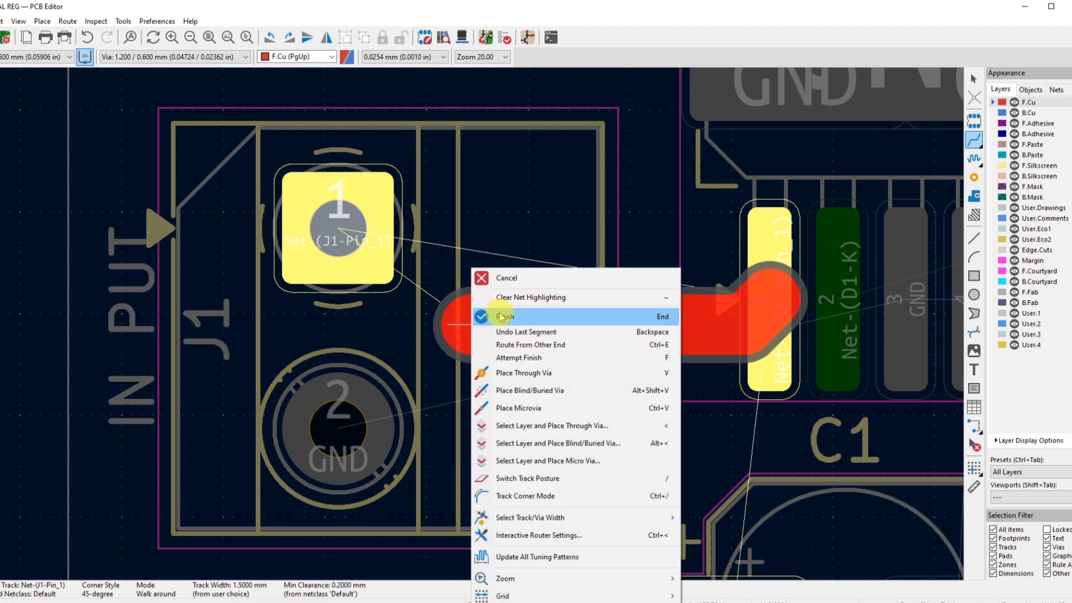
click(530, 284)
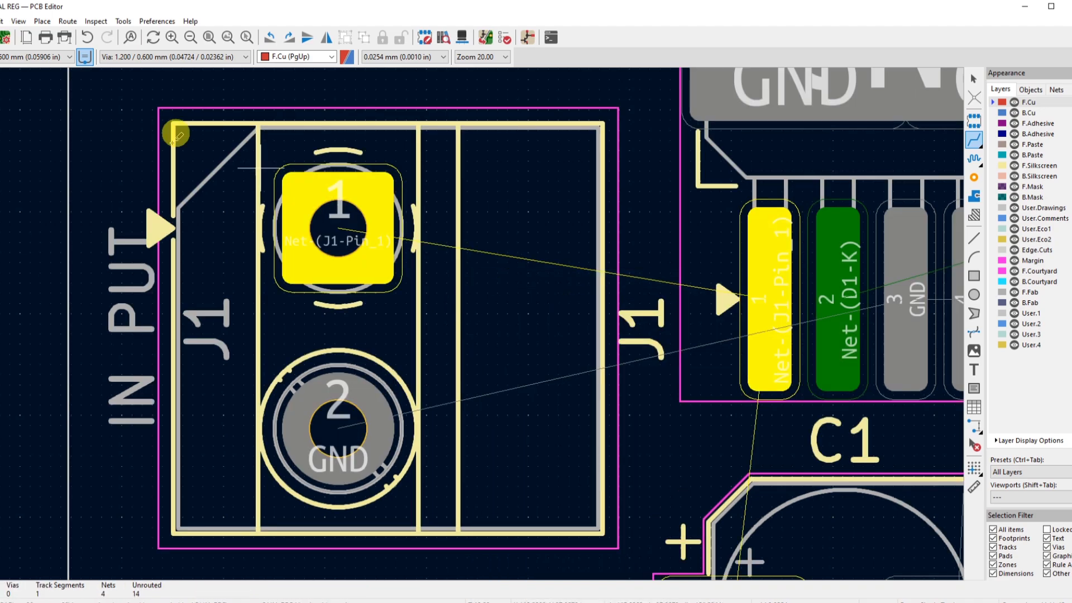
Examine the revised layout in the 3D viewer, looking closely at the pins of U1 and the spacing around C1, D1 and L1
click(18, 21)
click(51, 72)
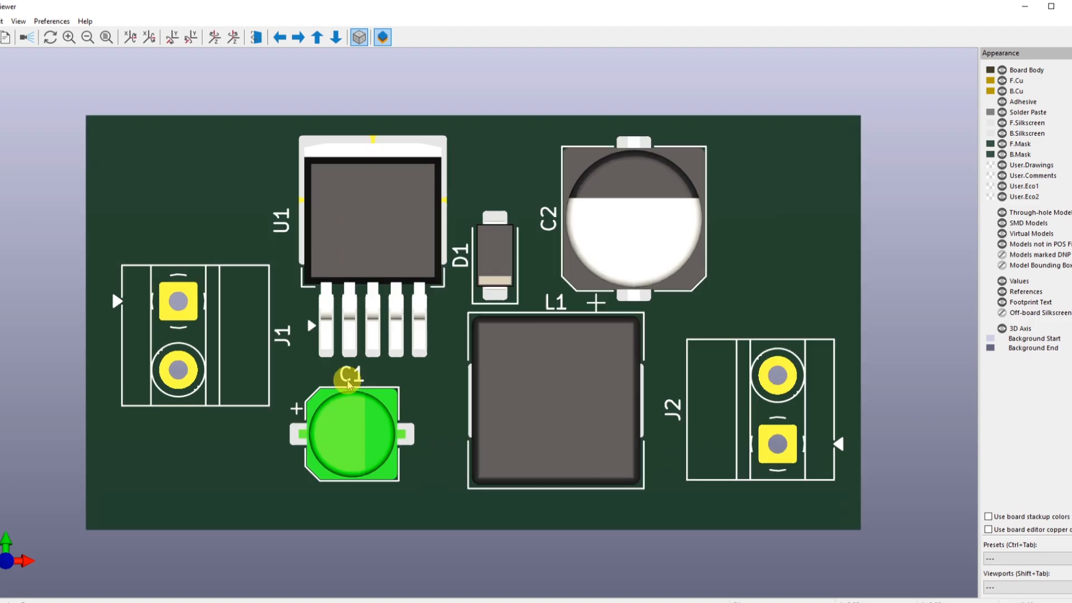
scroll(347, 400, up, 6)
scroll(373, 401, down, 2)
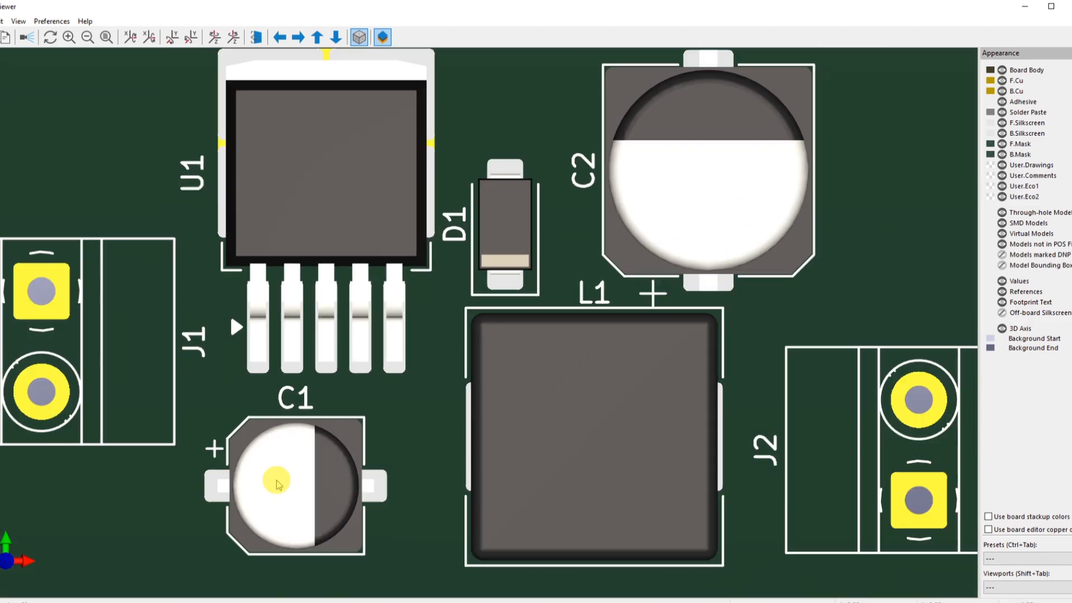
scroll(278, 483, down, 1)
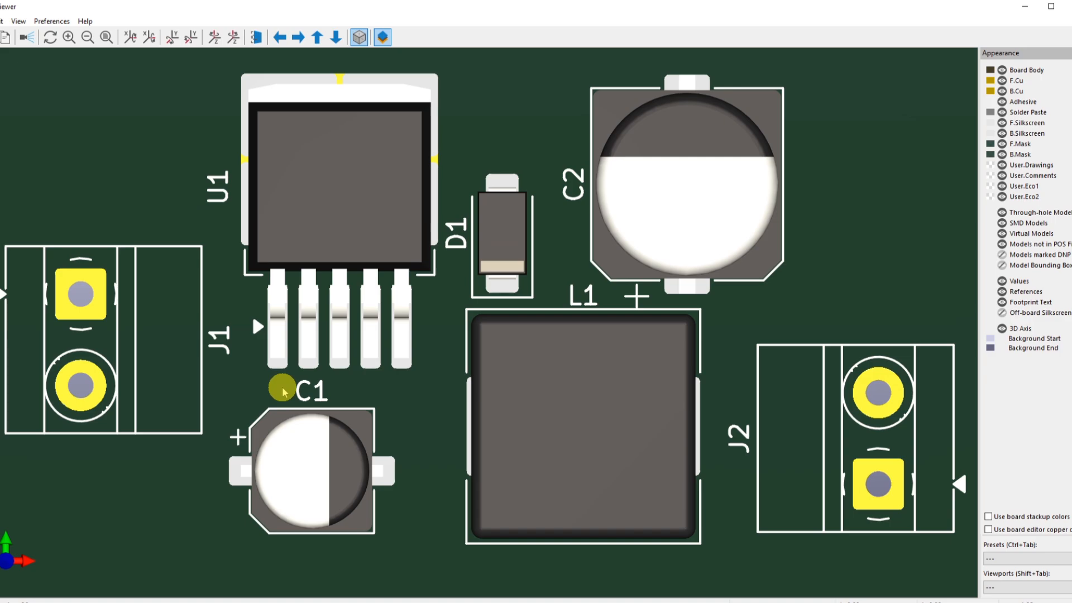
scroll(246, 380, up, 1)
scroll(209, 343, up, 3)
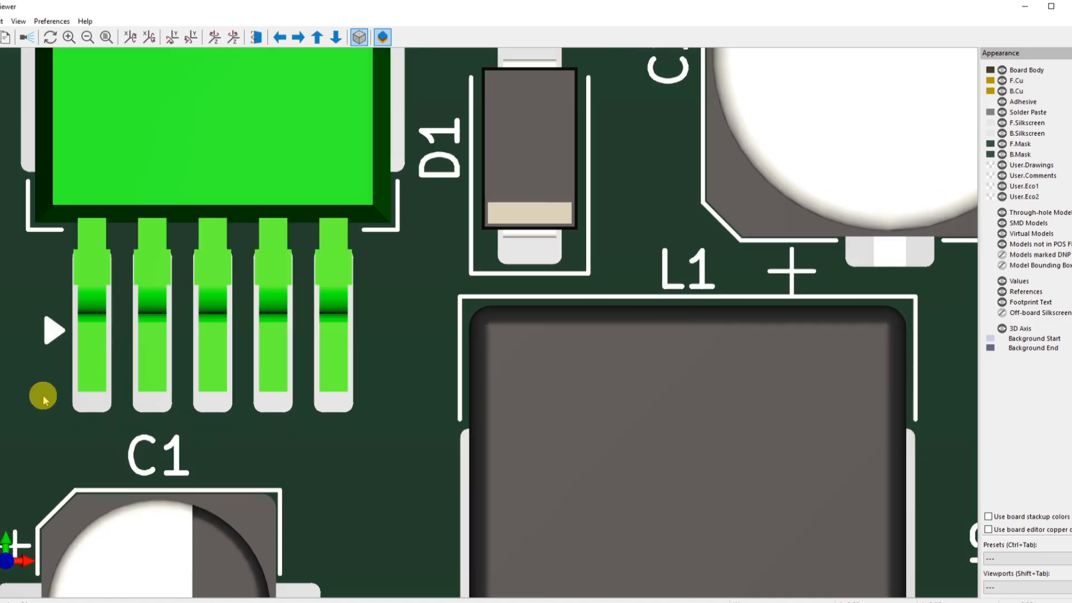
drag(44, 397, 83, 417)
scroll(89, 413, up, 2)
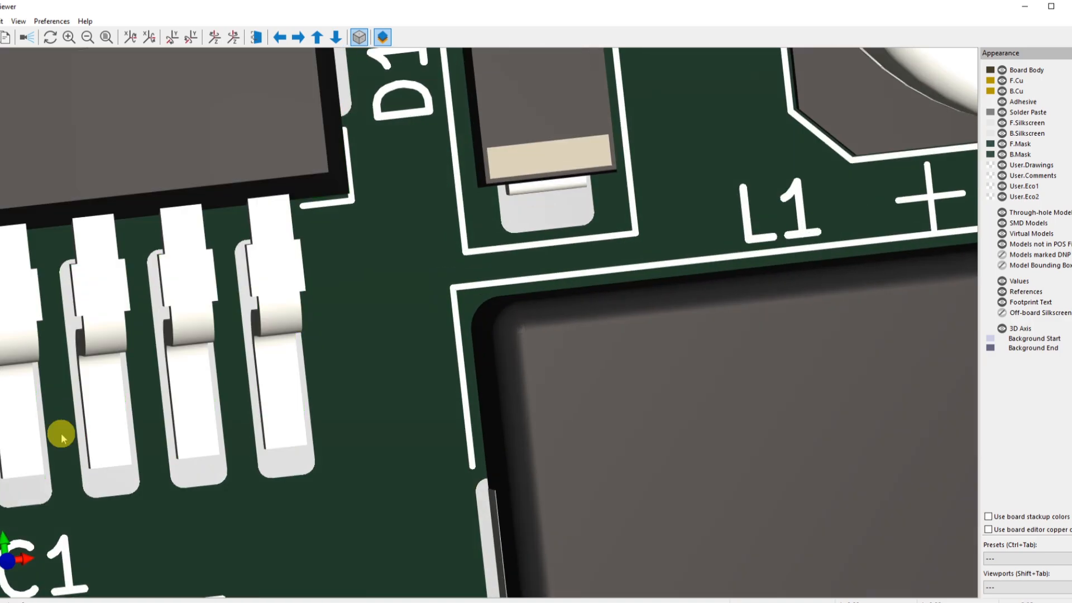
scroll(62, 436, down, 5)
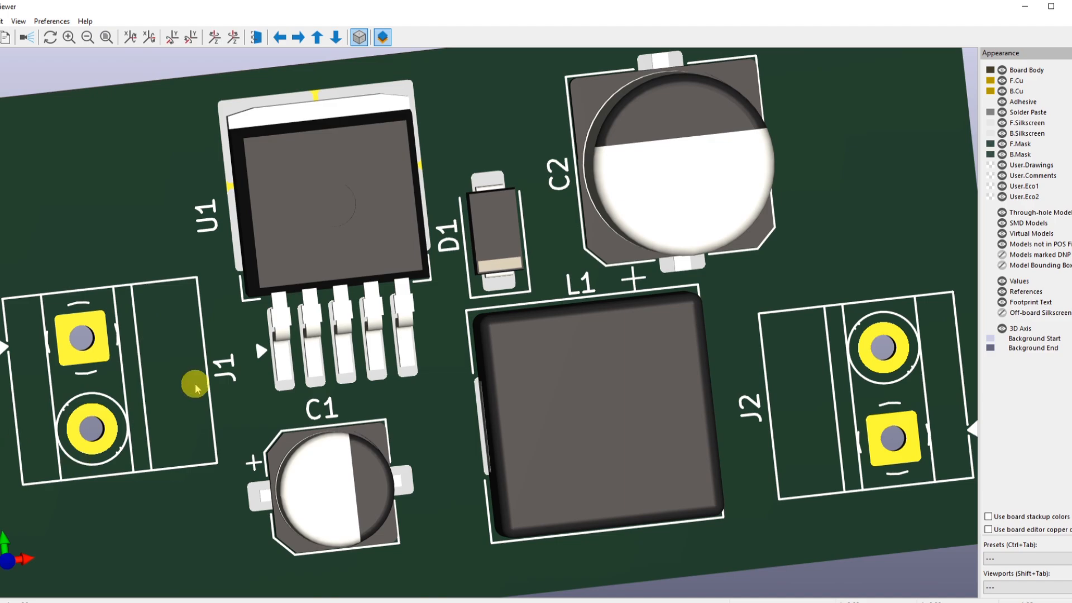
scroll(195, 386, up, 3)
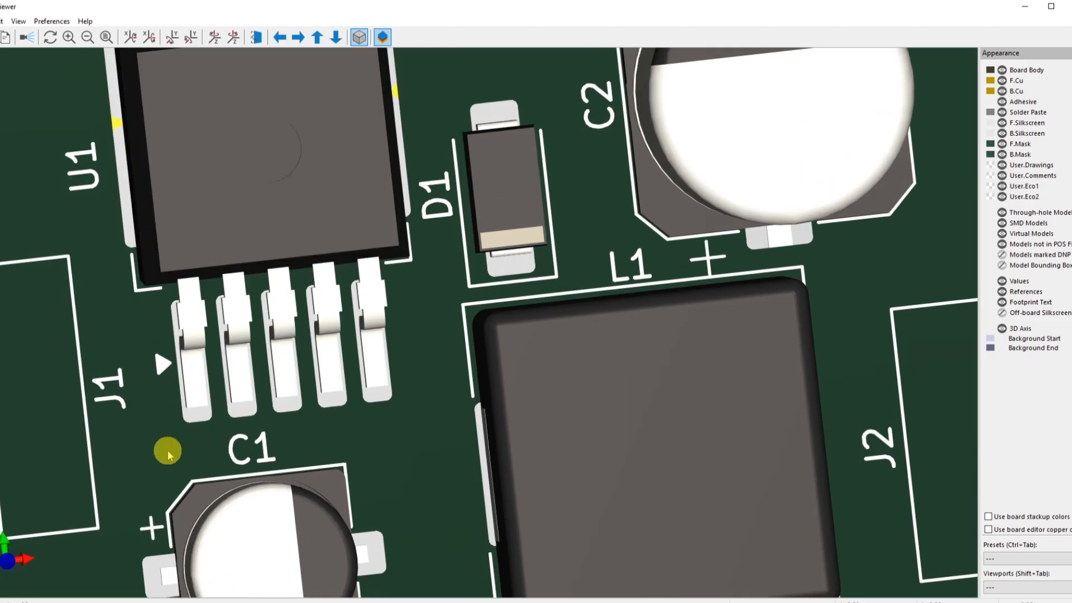
Inspect C1's positive side and its spacing to U1's pins in 3D, then return to the PCB layout
scroll(168, 452, down, 3)
scroll(236, 535, up, 2)
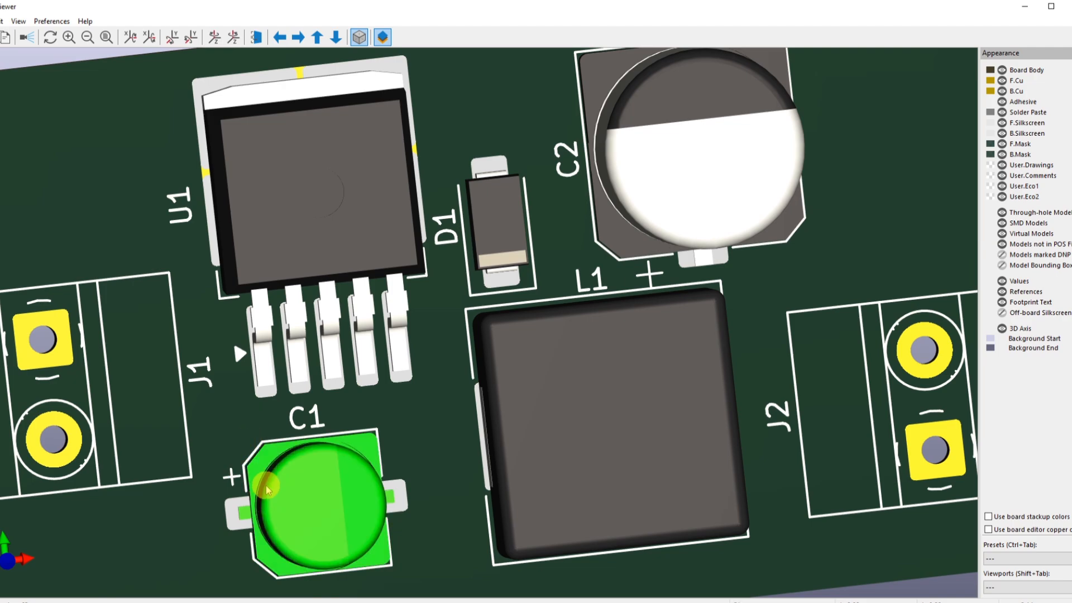
scroll(256, 484, up, 1)
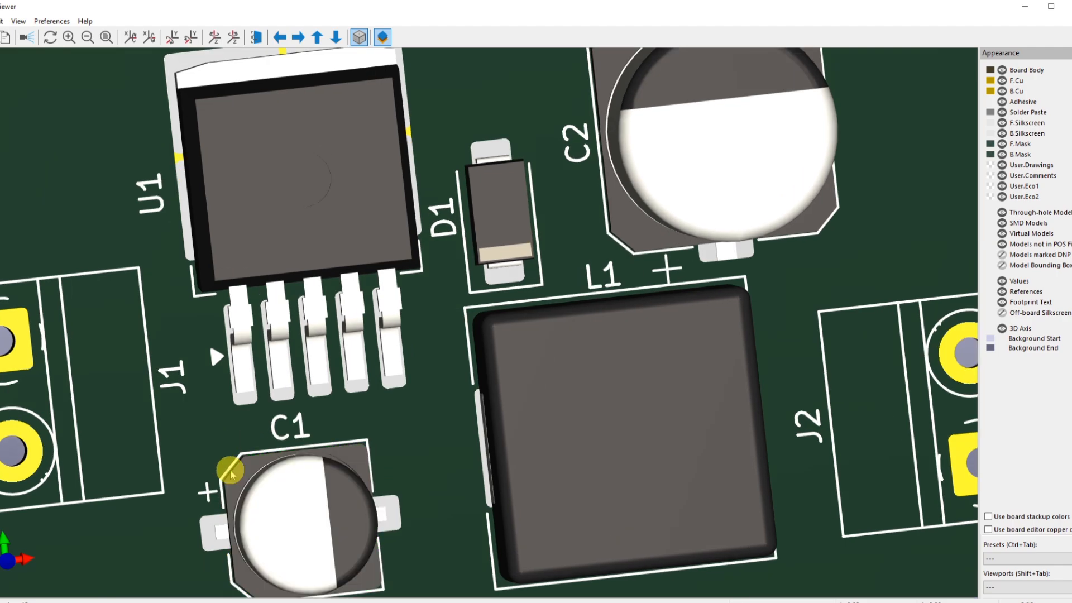
scroll(239, 500, down, 2)
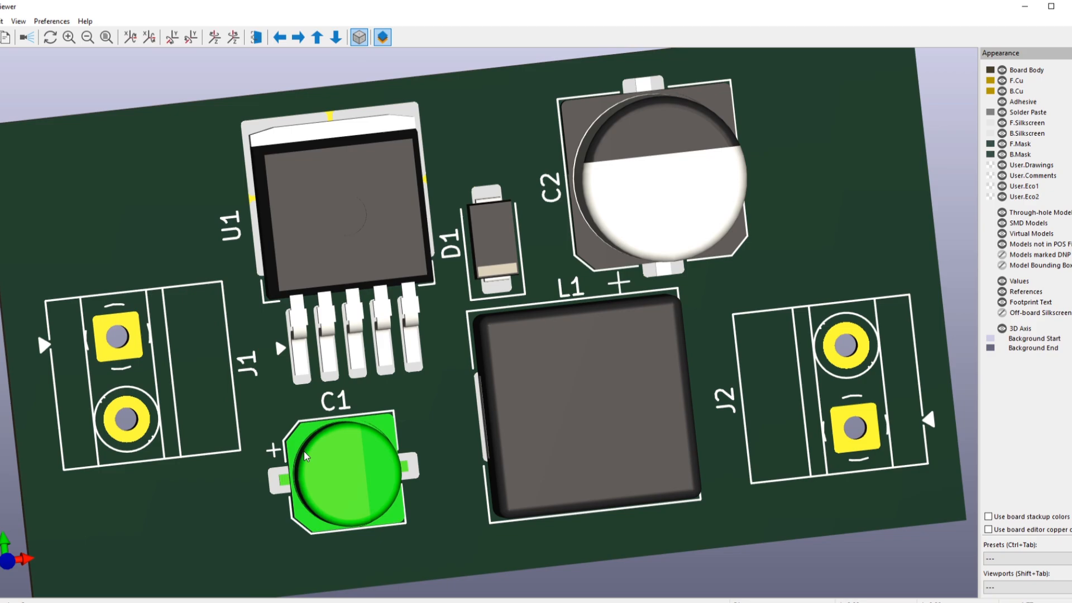
click(311, 456)
scroll(303, 402, up, 1)
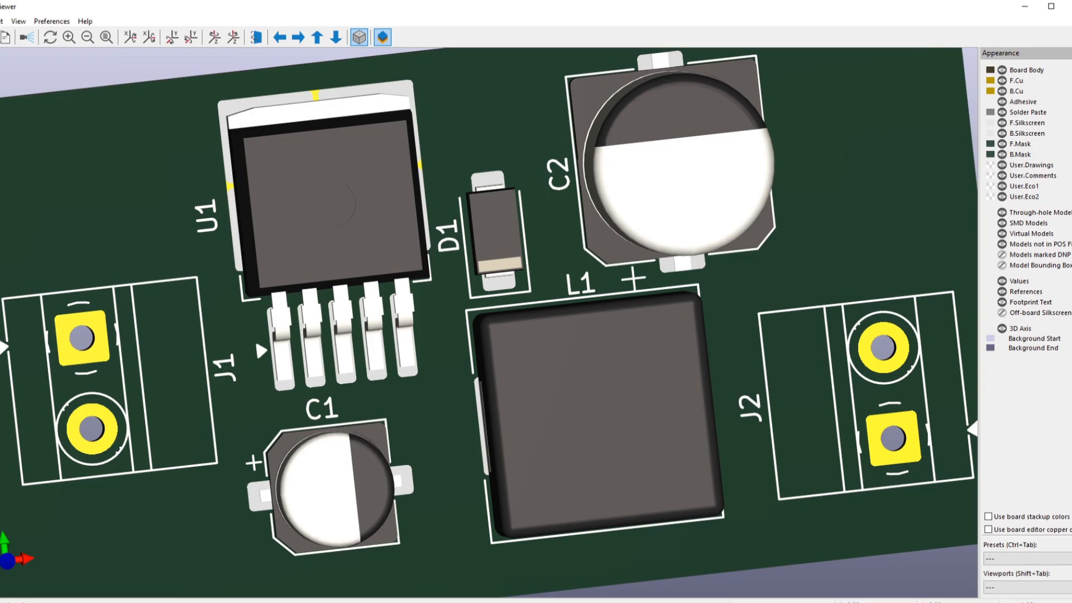
click(1069, 2)
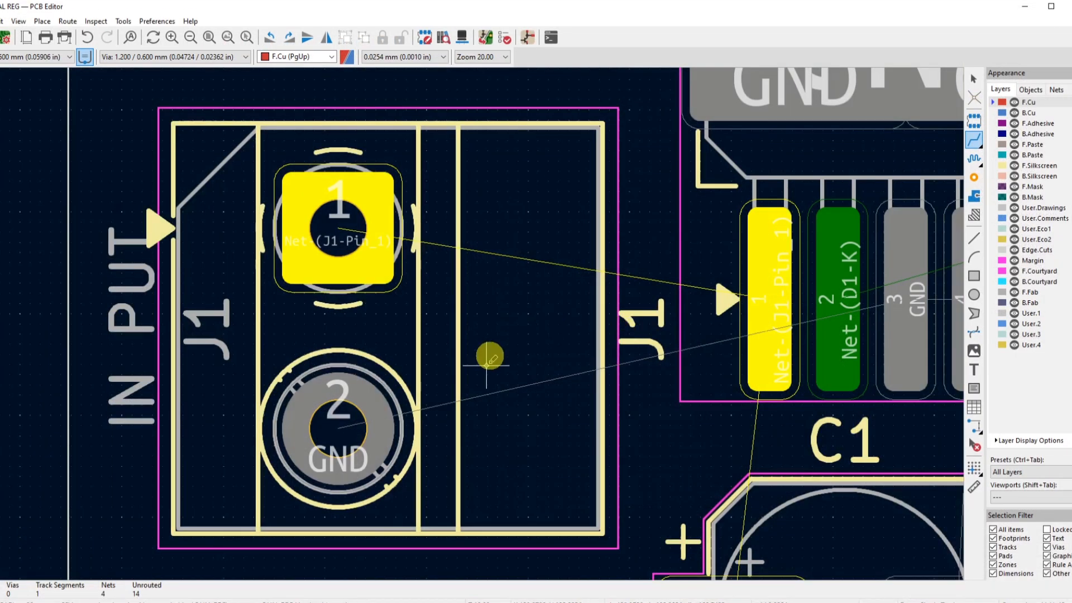
Route a 1.5 mm F.Cu track from pin 1 of U1 around C1's plus mark into pad 1 of C1 and leave routing
scroll(488, 357, down, 2)
scroll(581, 301, up, 1)
click(512, 310)
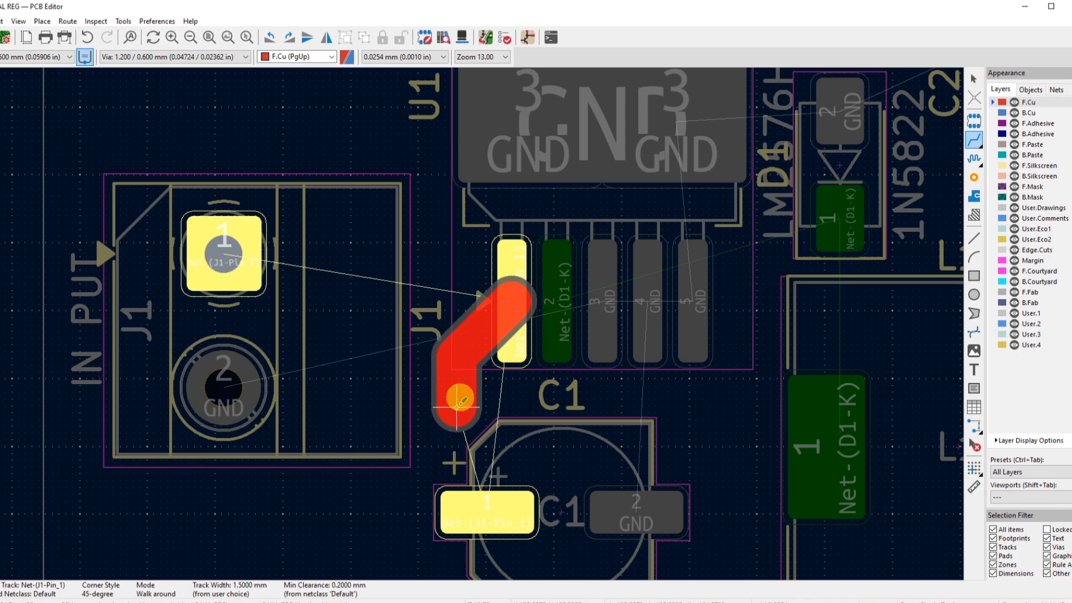
click(479, 400)
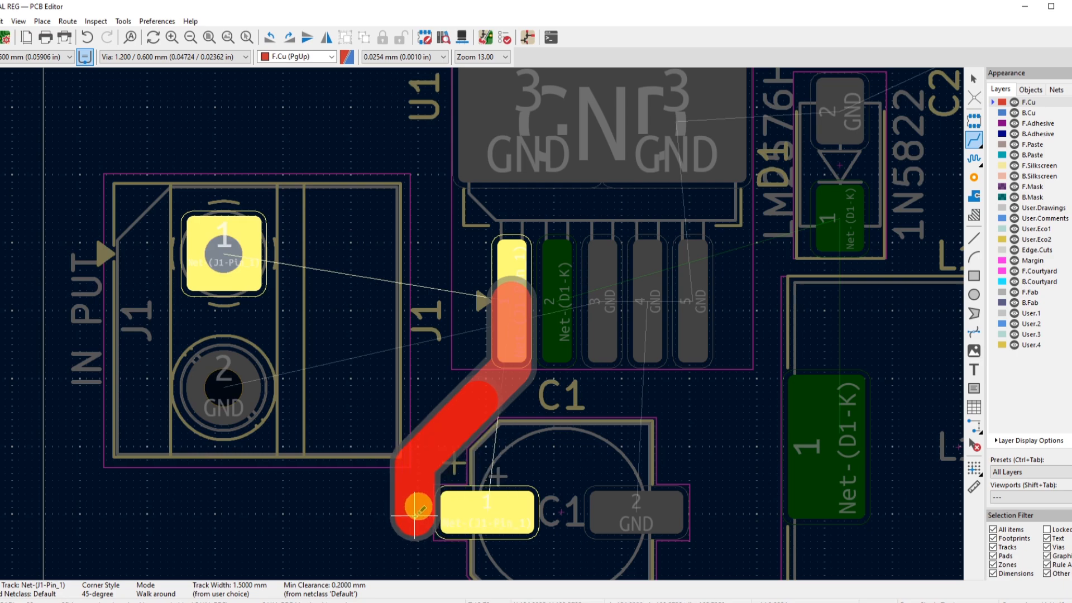
click(415, 510)
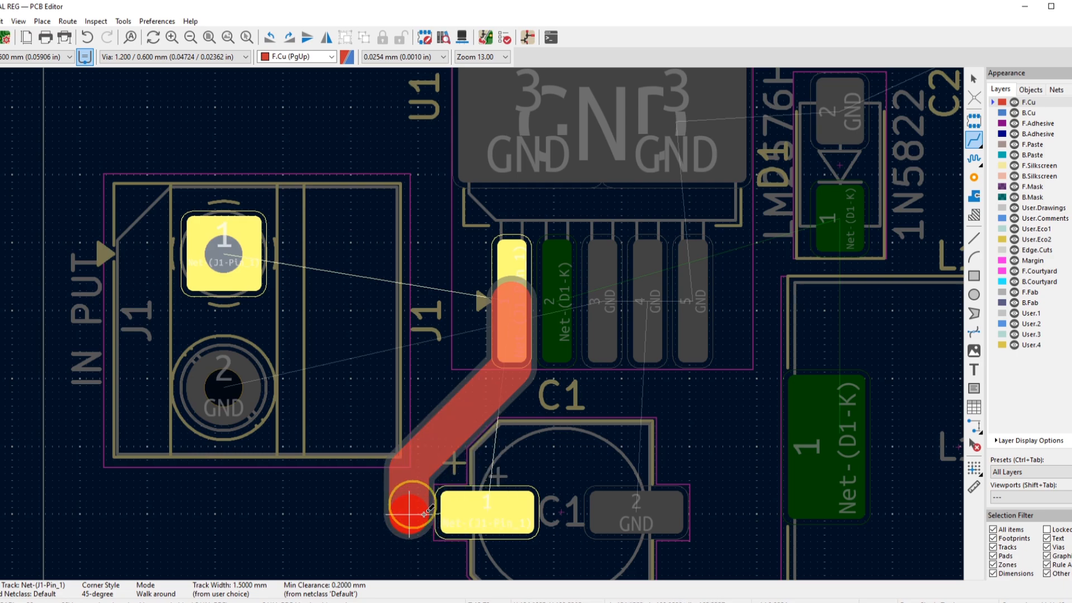
click(473, 511)
scroll(474, 510, down, 2)
scroll(479, 312, up, 3)
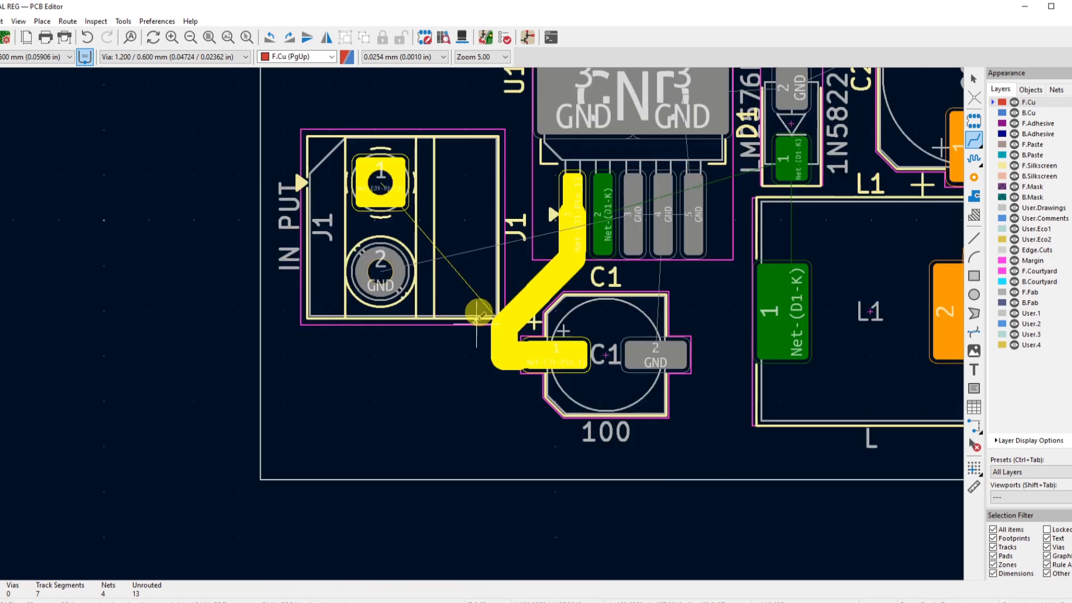
scroll(428, 263, down, 2)
right_click(162, 335)
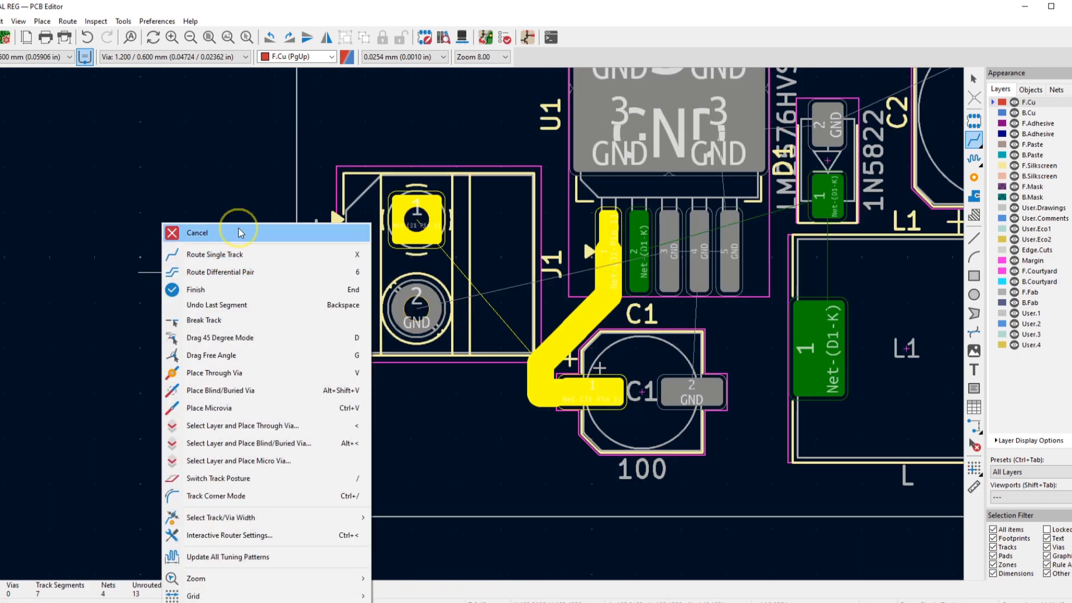
click(190, 229)
click(367, 271)
drag(367, 261, 354, 262)
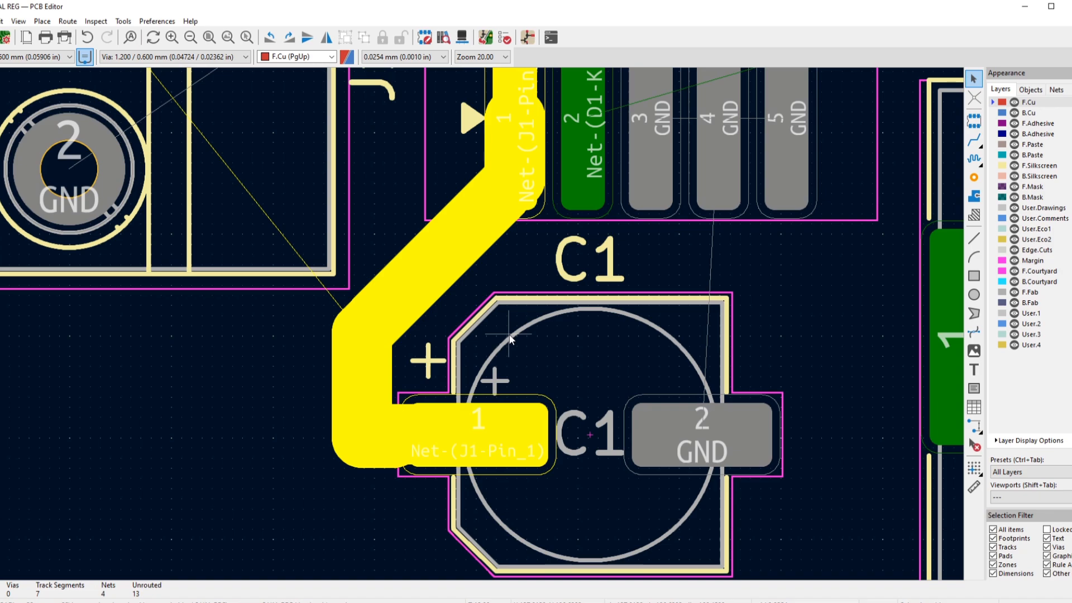
Route a 1.5 mm F.Cu track from pad 1 of J1 to pin 1 of U1 and end the routing command
scroll(437, 304, down, 2)
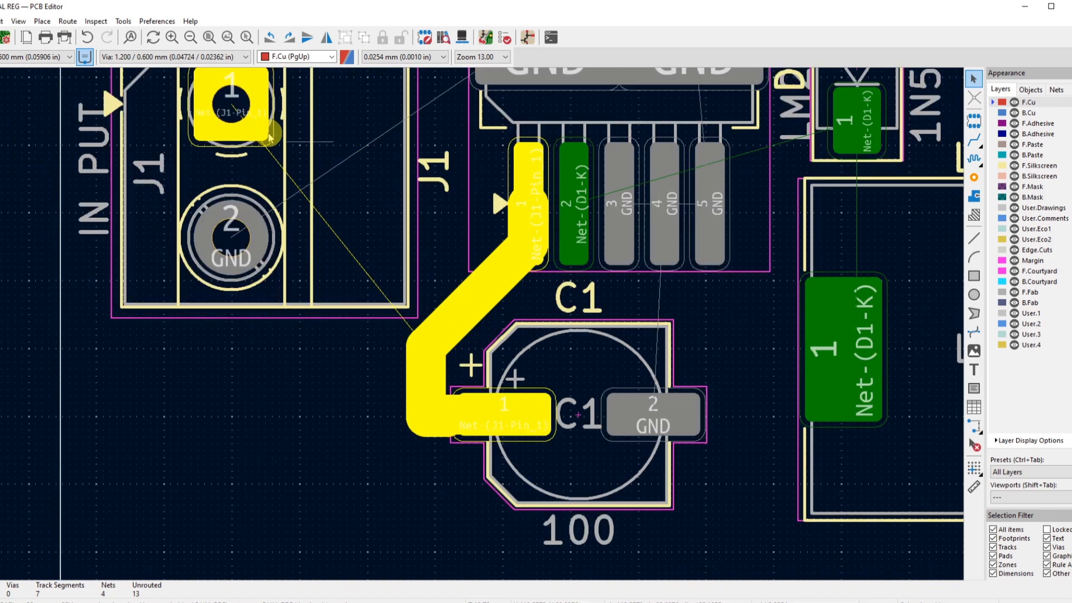
click(974, 139)
scroll(527, 244, down, 3)
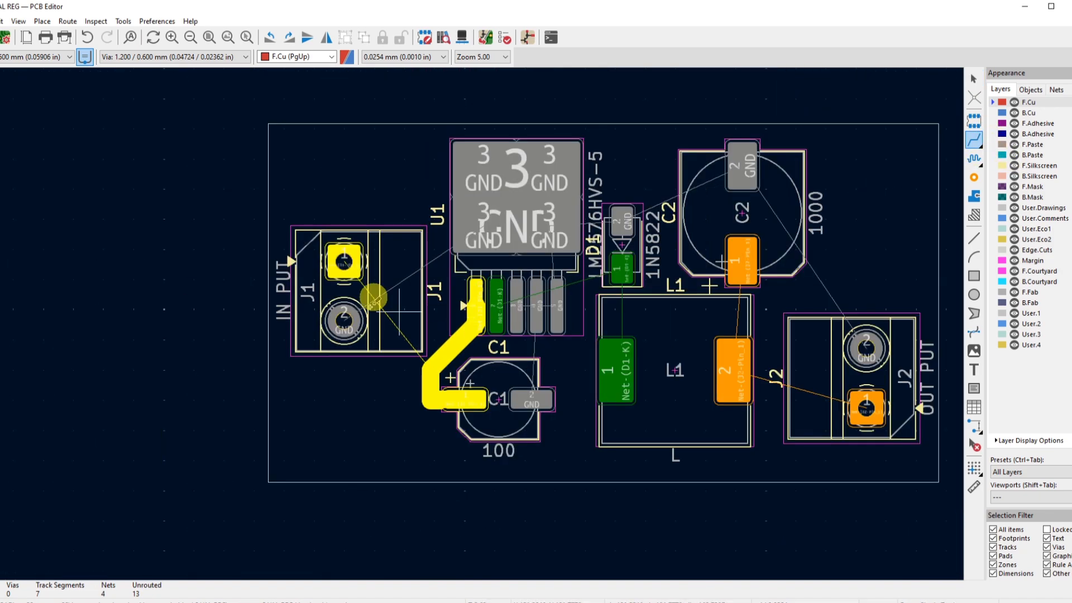
click(341, 259)
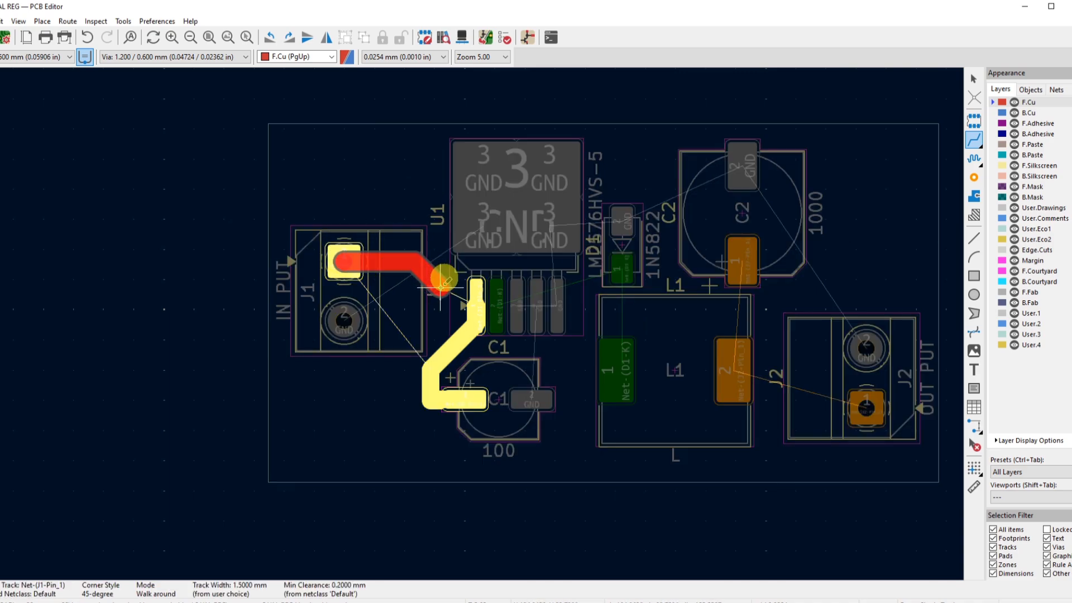
scroll(441, 287, up, 4)
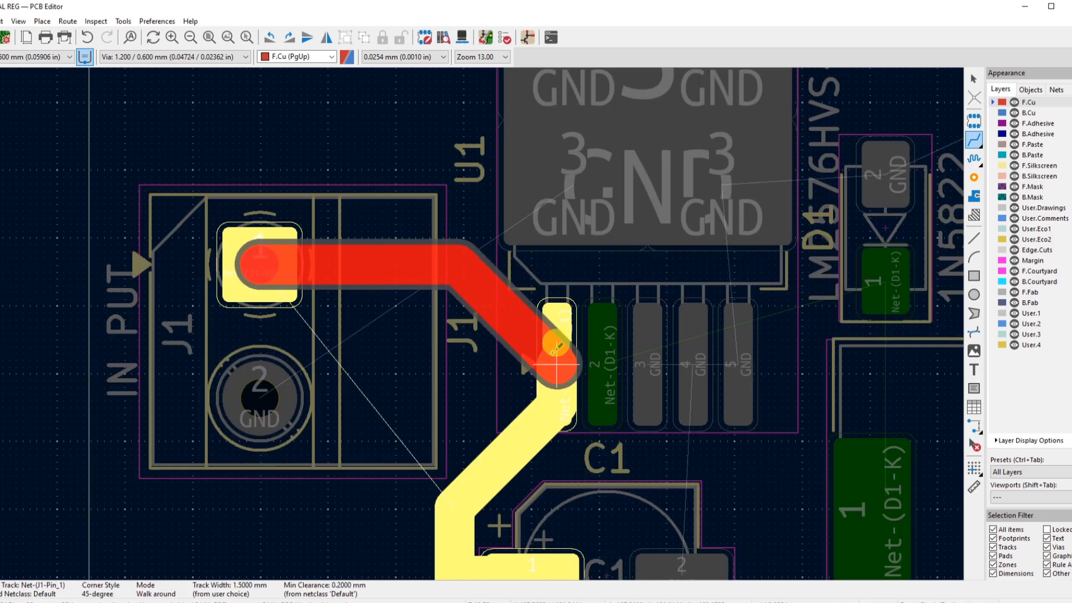
click(473, 301)
right_click(369, 137)
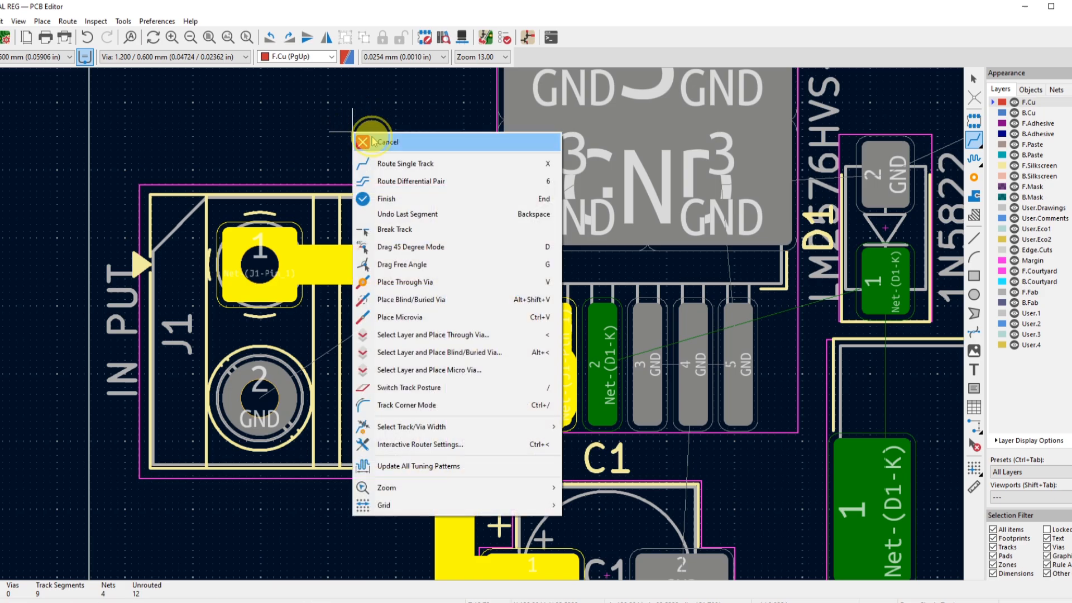
click(385, 140)
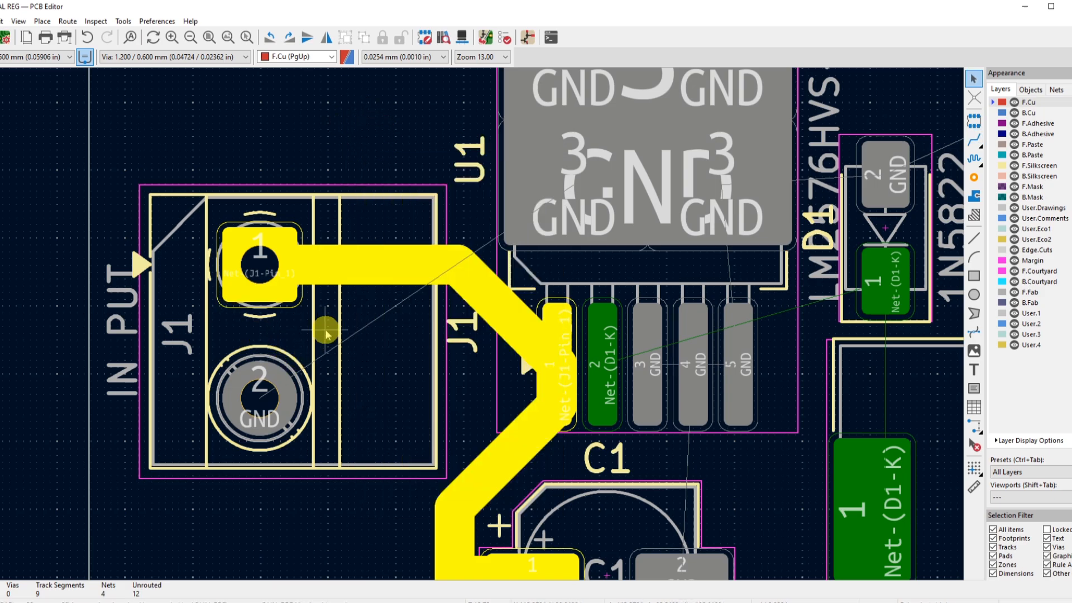
Examine the track between pad 1 of J1 and pin 1 of U1, checking its width against both pads
scroll(328, 286, up, 4)
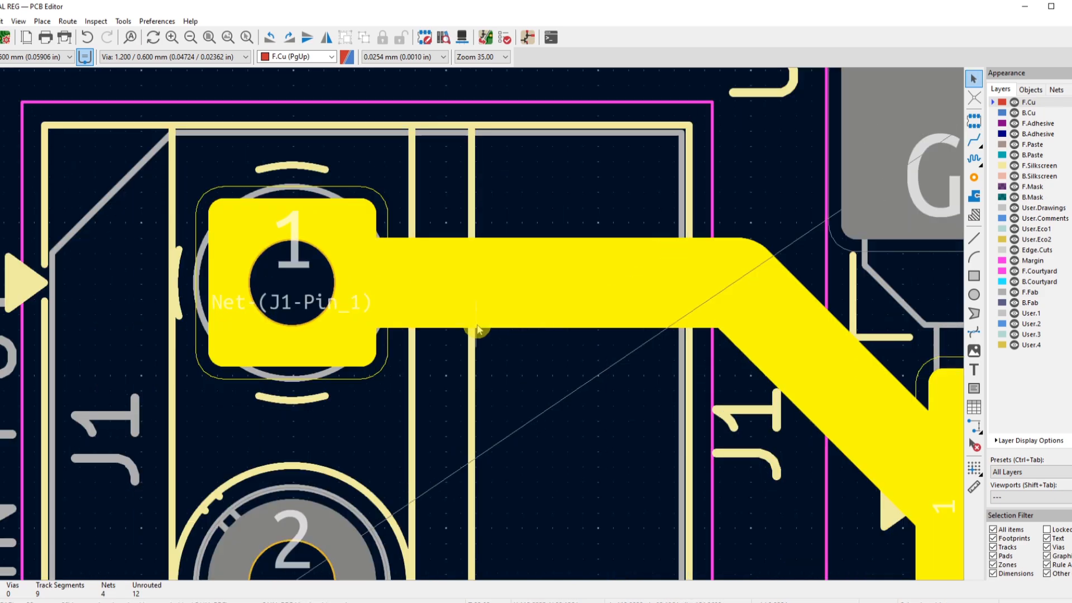
scroll(587, 283, down, 4)
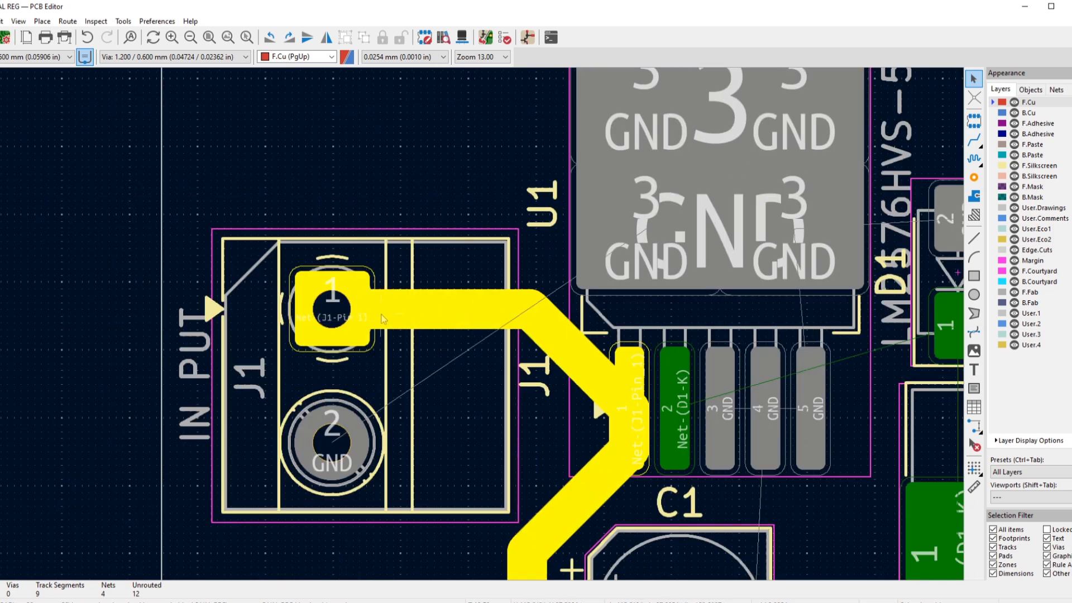
scroll(437, 314, up, 4)
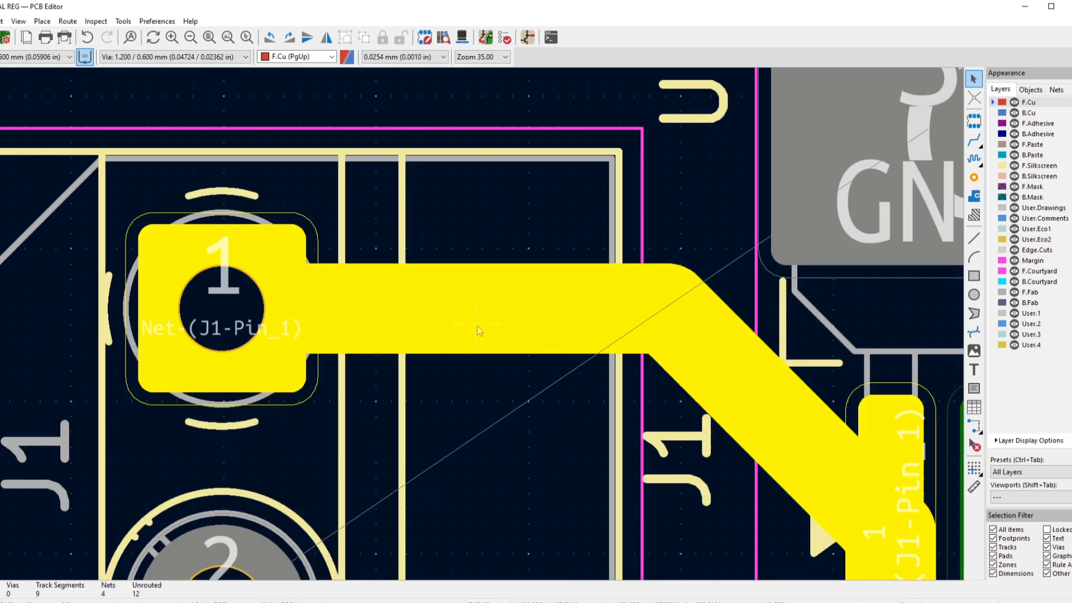
scroll(416, 310, down, 4)
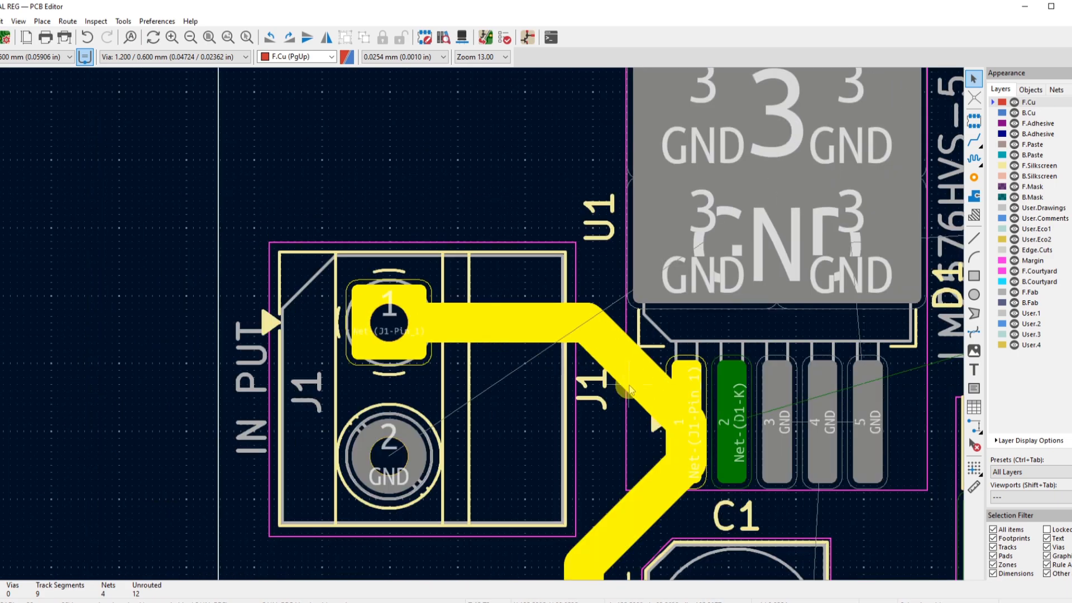
scroll(629, 385, down, 3)
scroll(469, 335, up, 2)
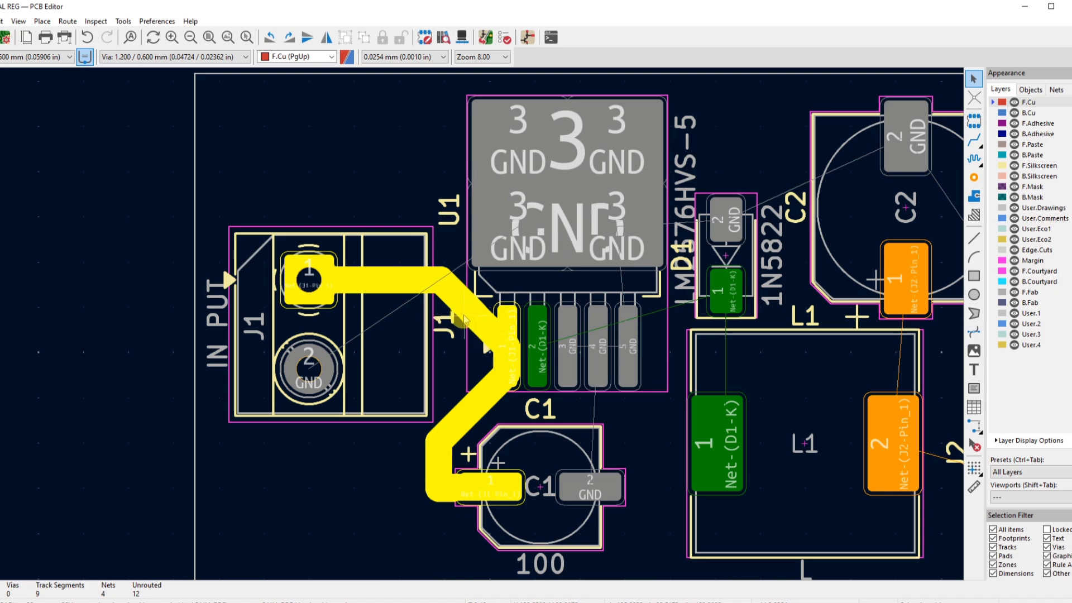
scroll(430, 301, up, 2)
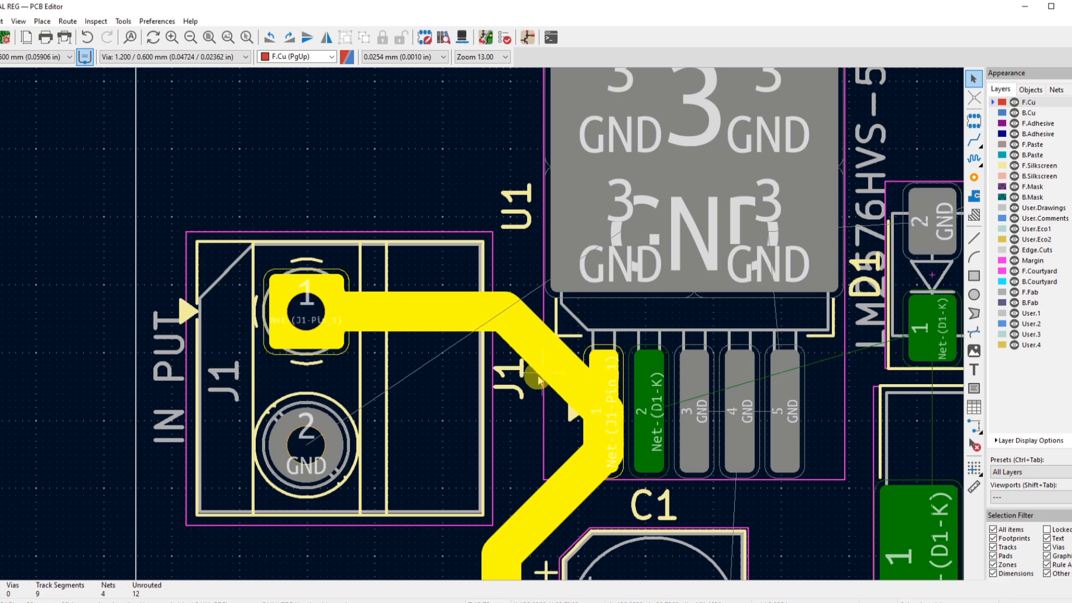
Examine the bent track between pin 1 of U1 and pad 1 of C1, and C1's placement relative to the other parts
scroll(538, 380, down, 1)
scroll(474, 363, down, 1)
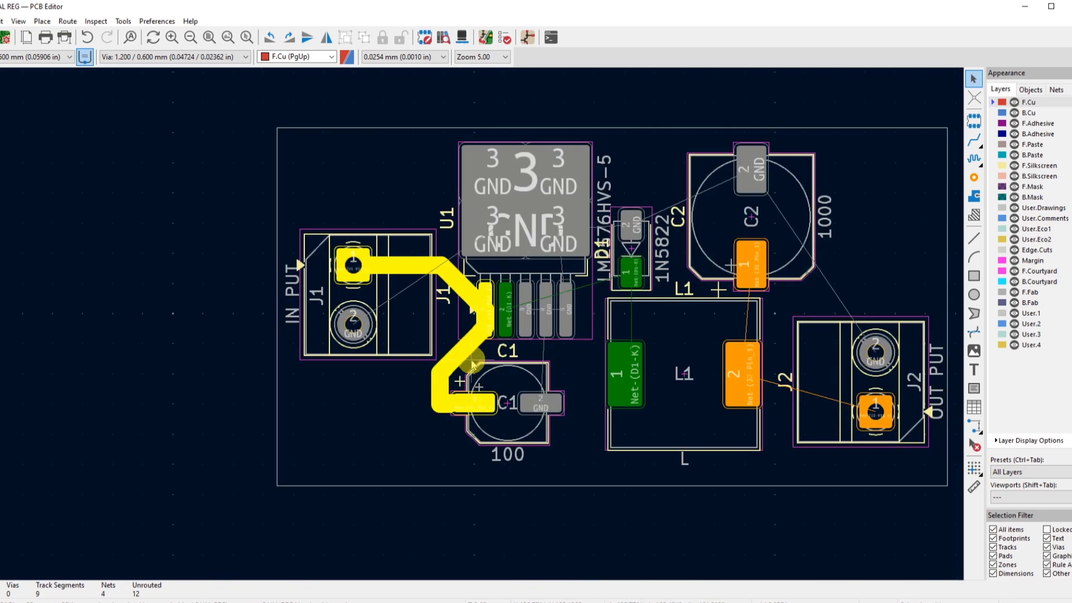
scroll(474, 364, up, 1)
scroll(477, 324, up, 2)
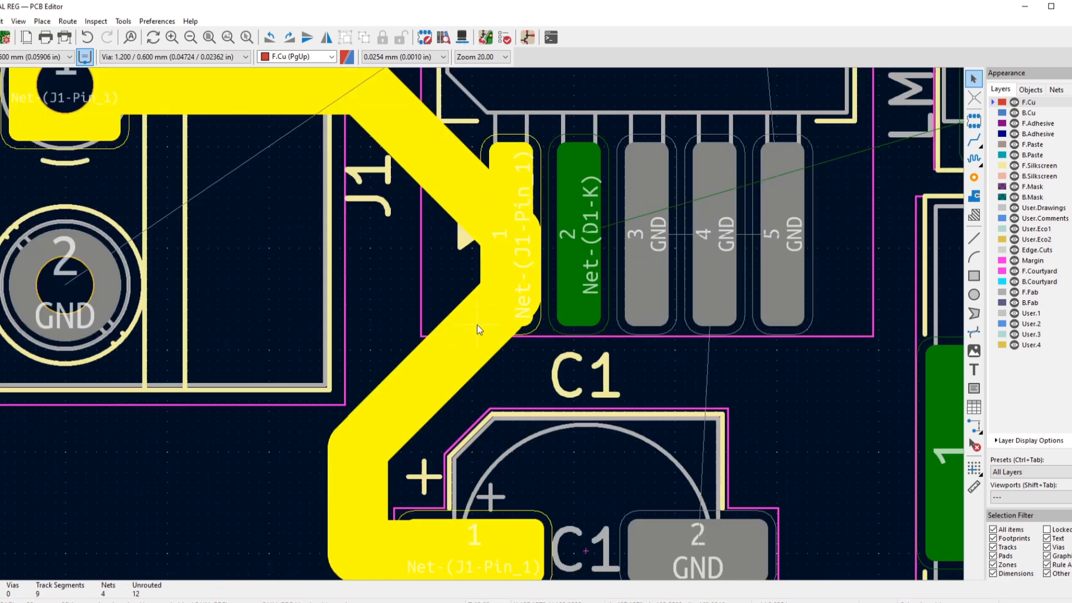
scroll(476, 324, down, 2)
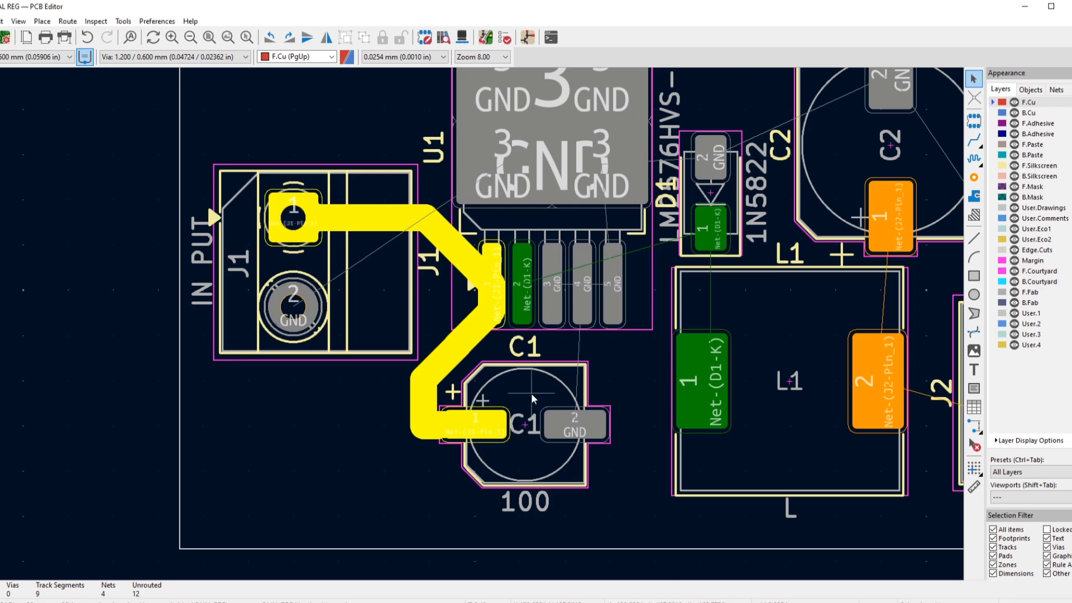
scroll(531, 393, down, 1)
scroll(490, 316, up, 1)
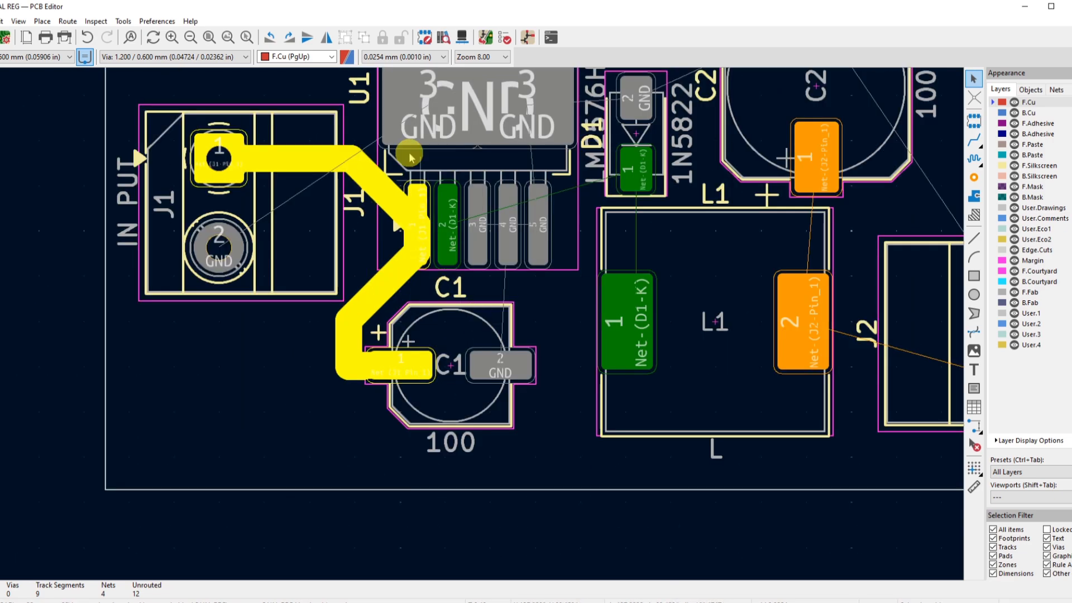
scroll(443, 153, down, 1)
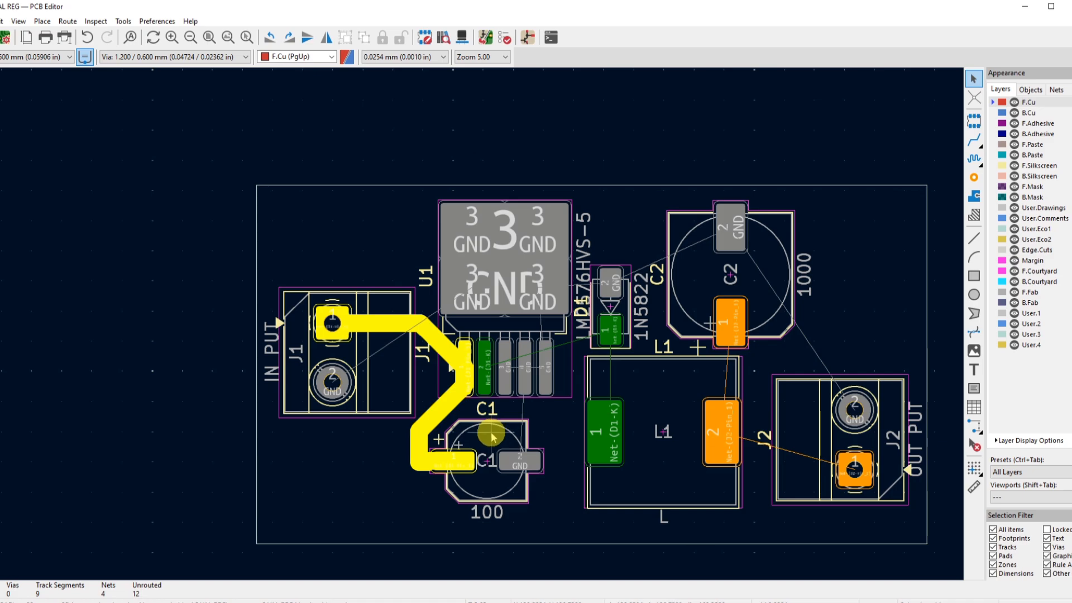
scroll(490, 431, up, 4)
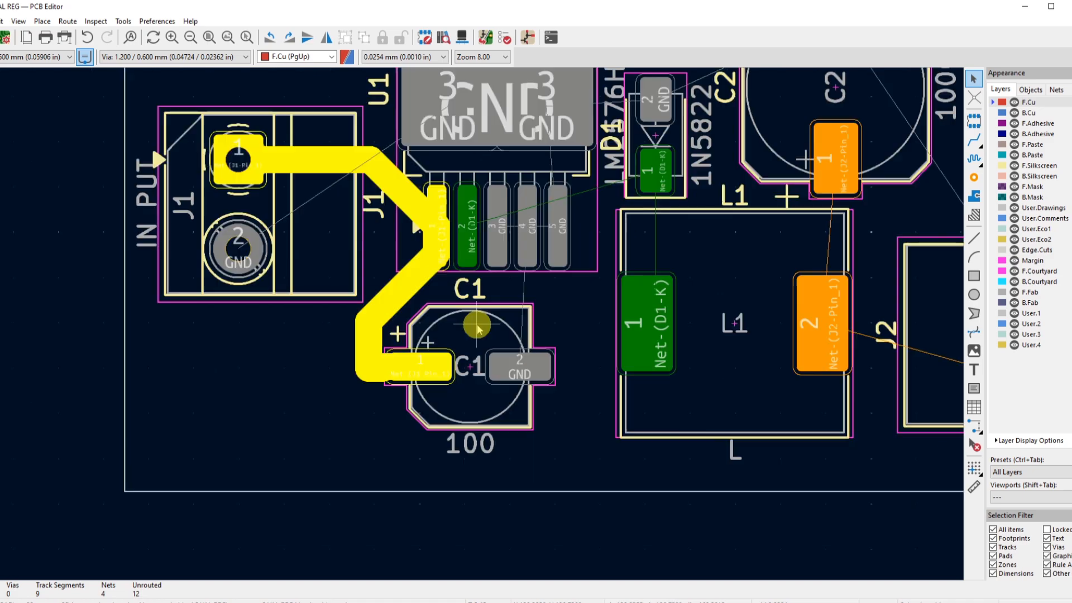
scroll(477, 328, down, 4)
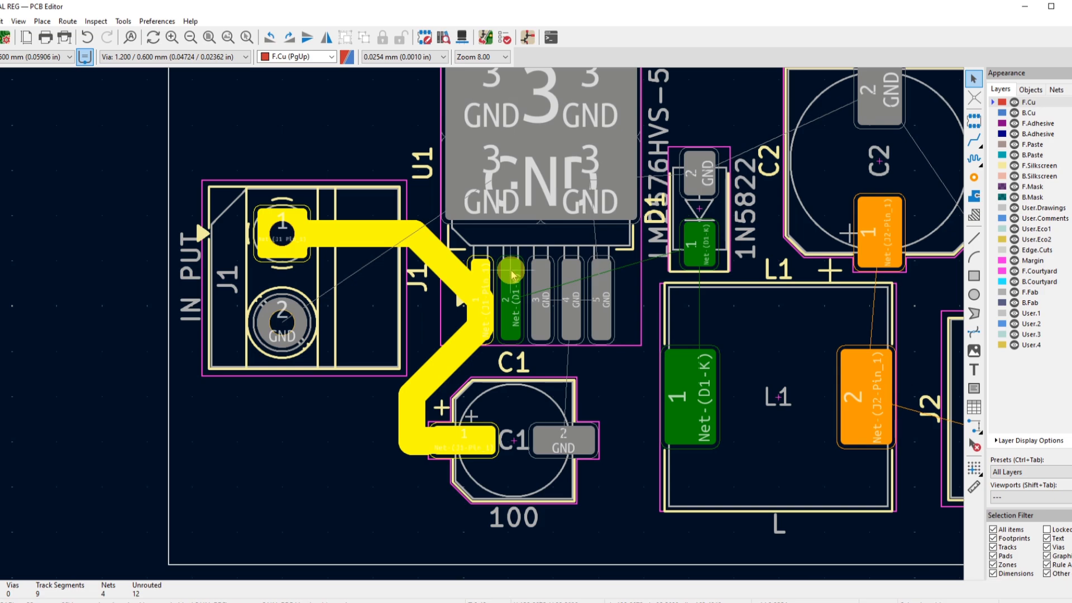
scroll(430, 416, down, 2)
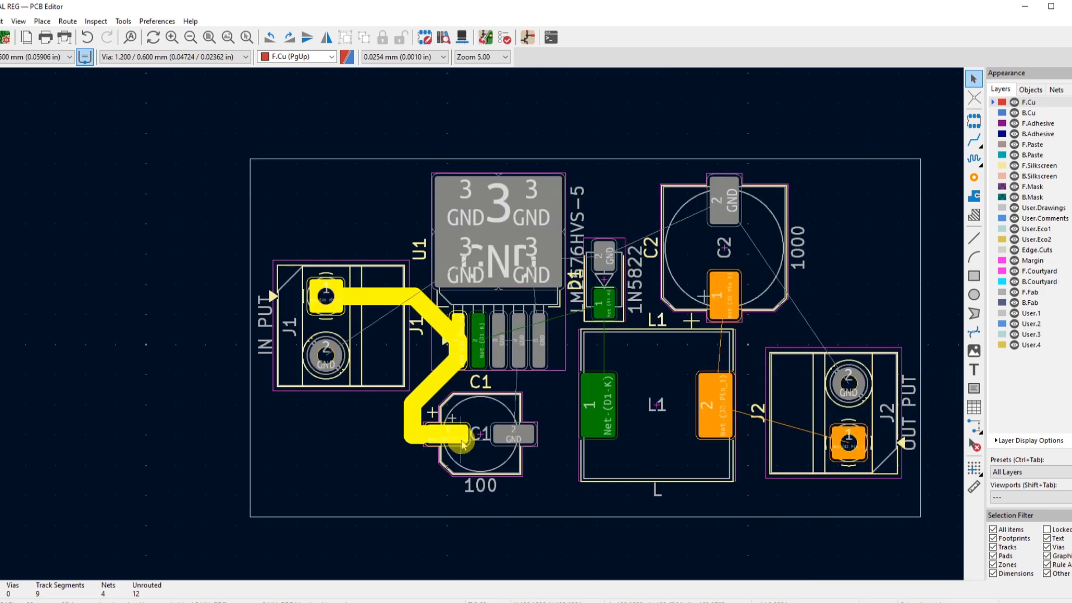
Delete the diagonal and vertical segments of the bent track between pin 1 of U1 and pad 1 of C1
scroll(462, 444, up, 2)
click(439, 251)
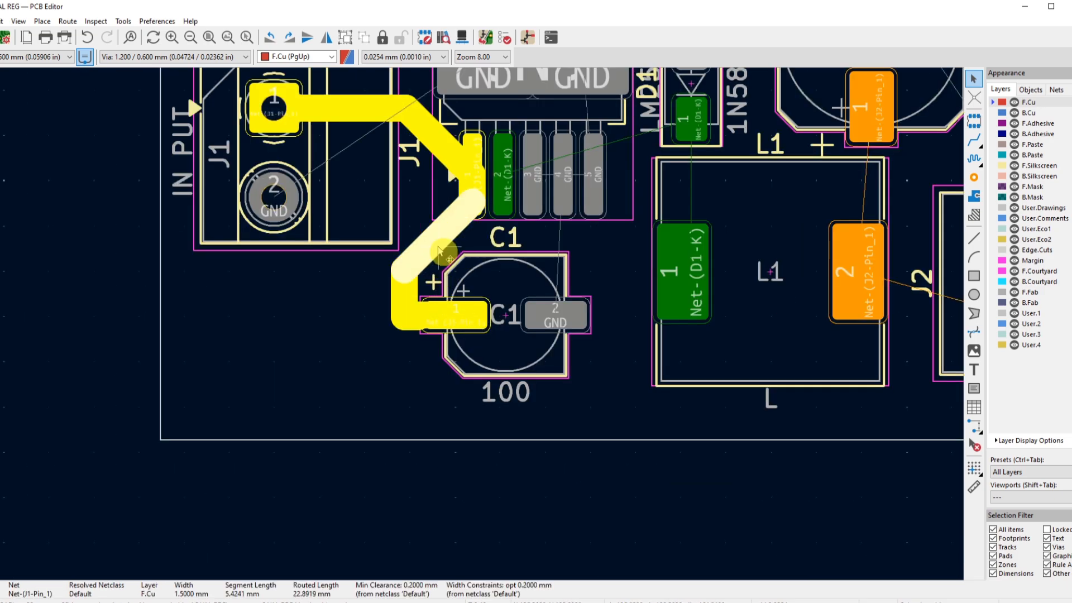
key(Delete)
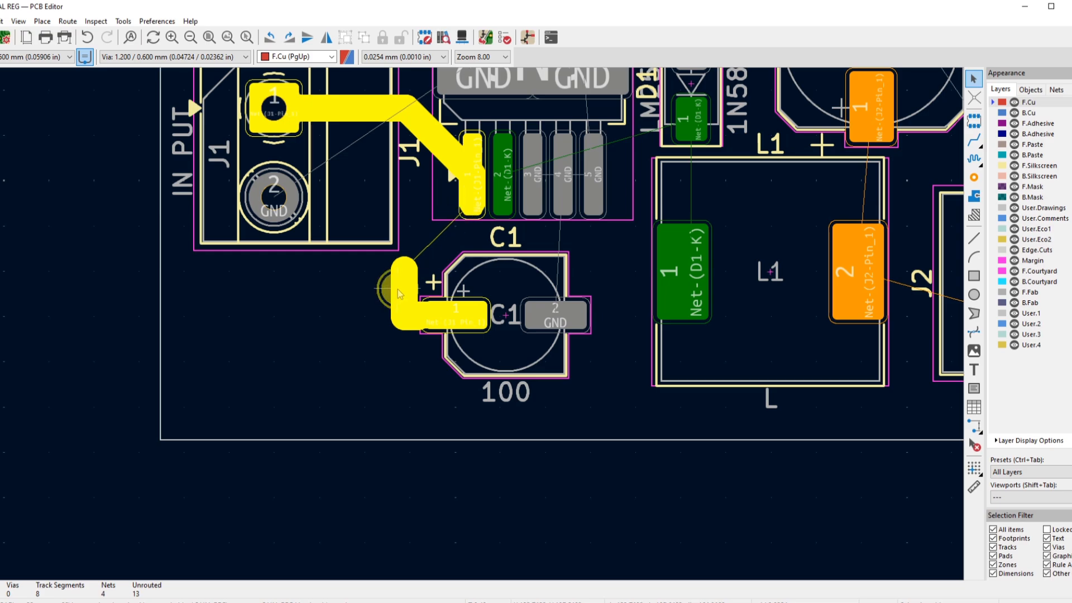
key(Delete)
Delete the leftover short F.Cu track segments at pad 1 of C1, including those 2.0514 mm and 0.7874 mm long
click(415, 310)
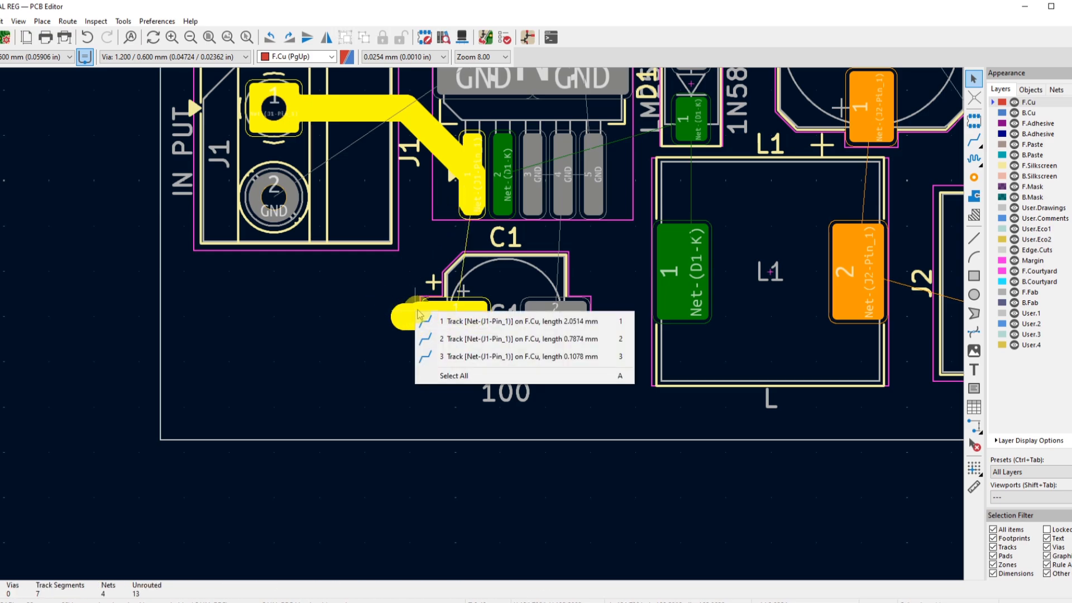
click(455, 321)
key(Delete)
click(406, 316)
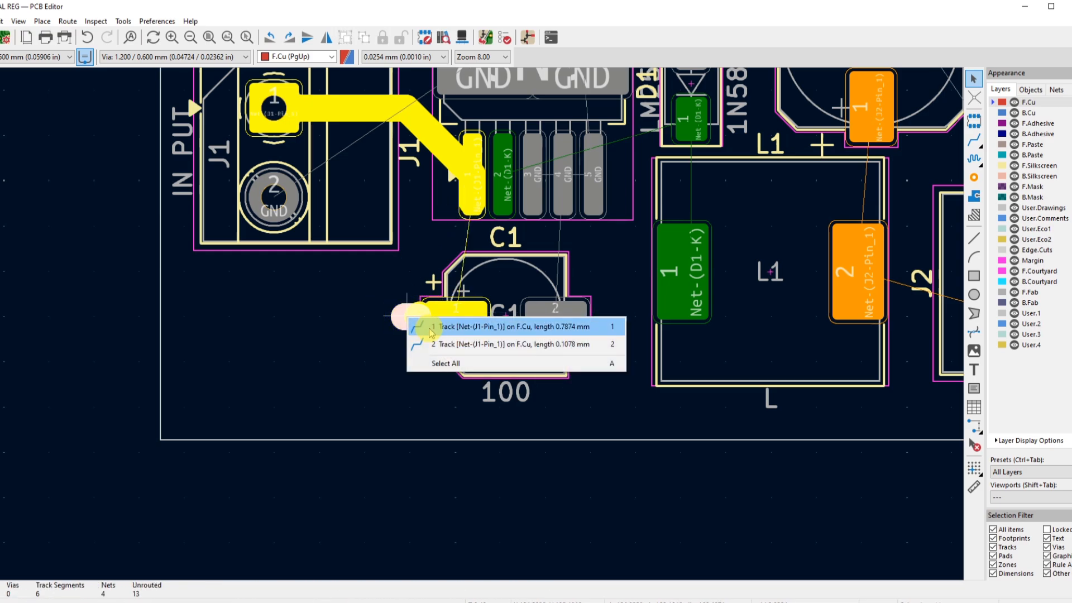
click(430, 329)
key(Delete)
click(440, 317)
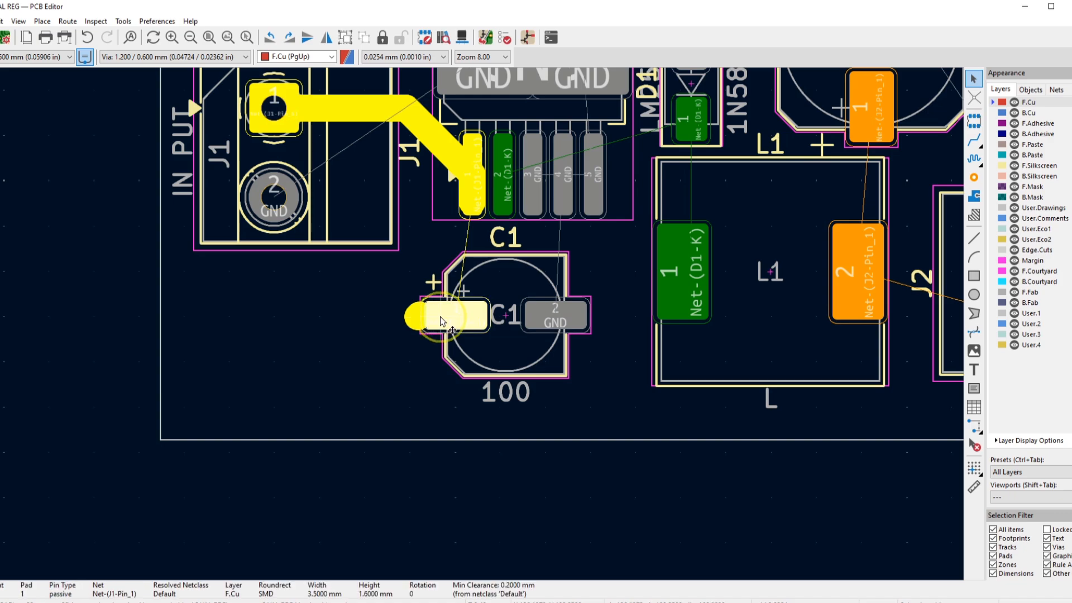
click(417, 318)
key(Delete)
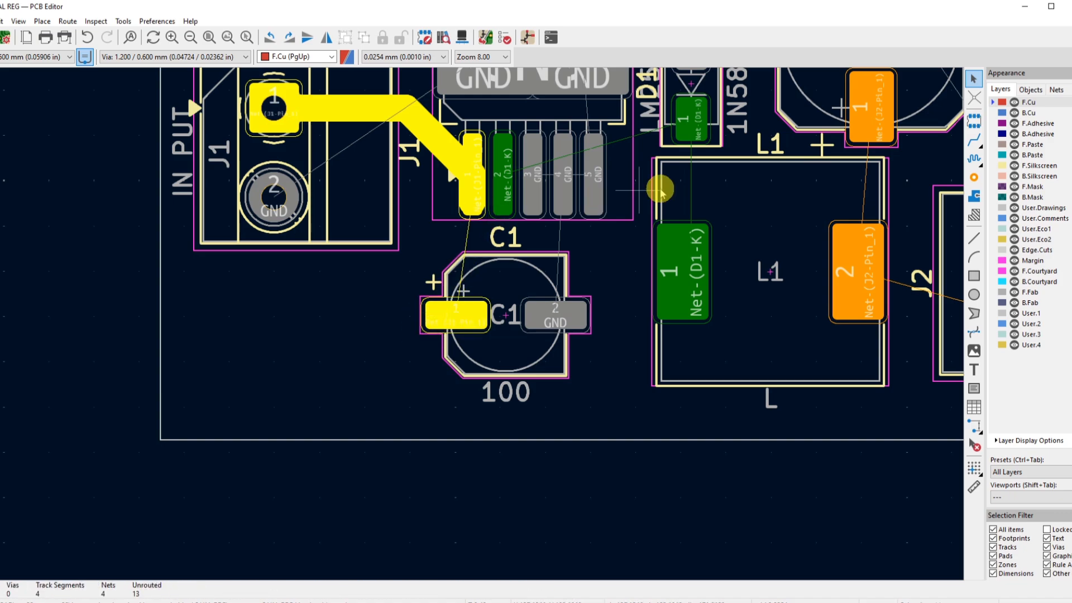
Route a straight 1.5 mm F.Cu track from pin 1 of U1 to pad 1 of C1 and leave routing
click(976, 142)
click(485, 195)
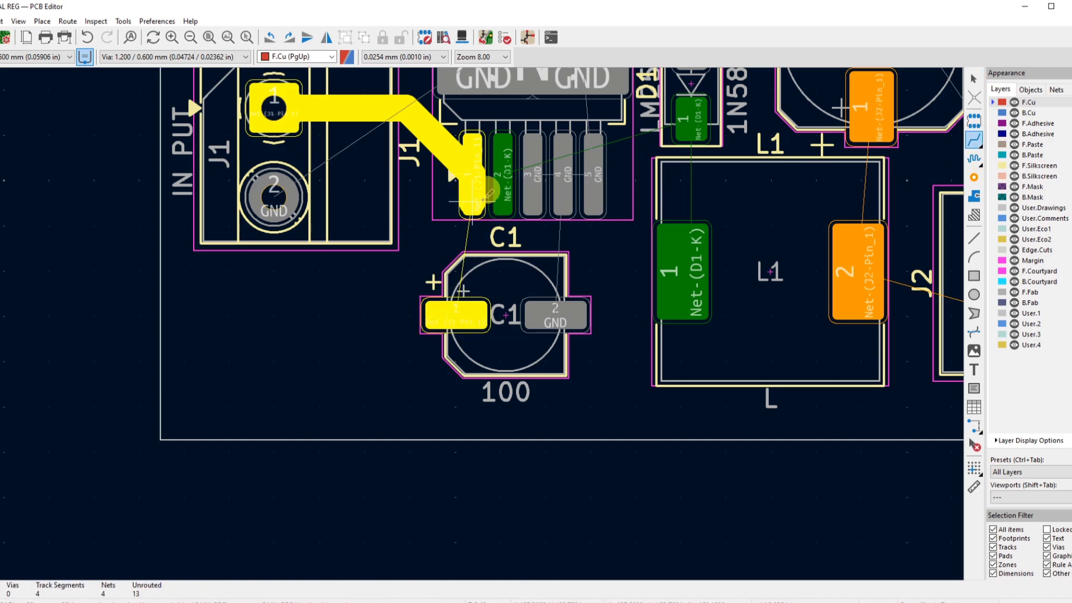
click(463, 314)
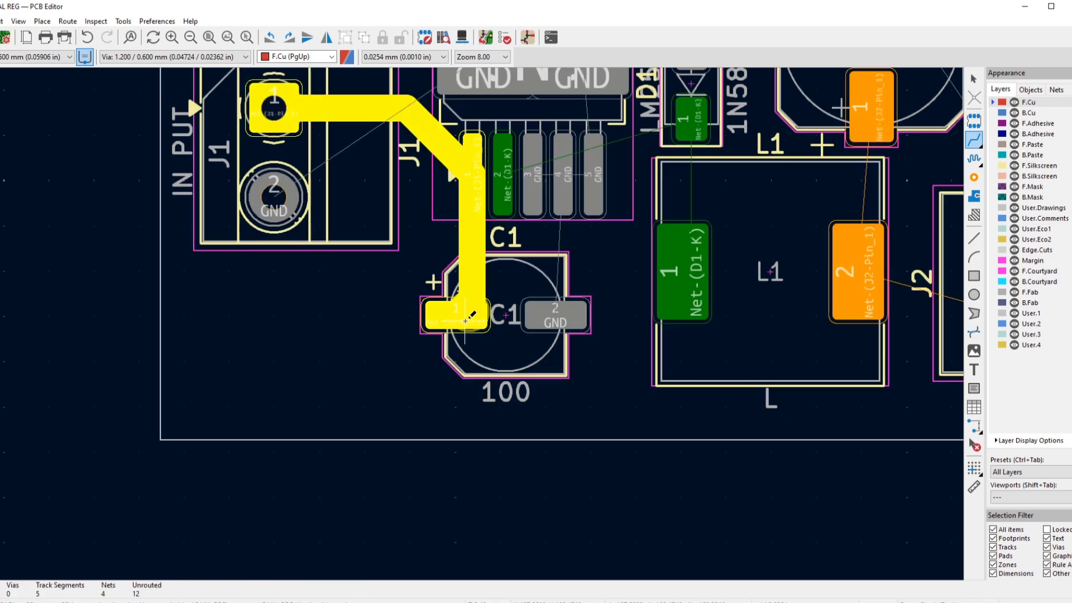
scroll(464, 265, up, 5)
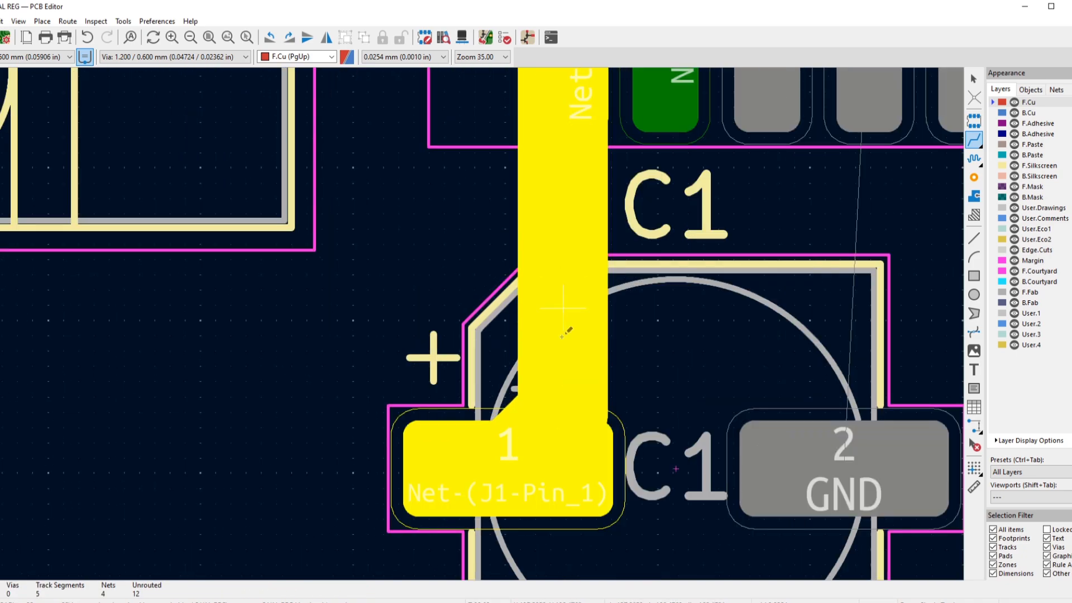
scroll(481, 316, down, 4)
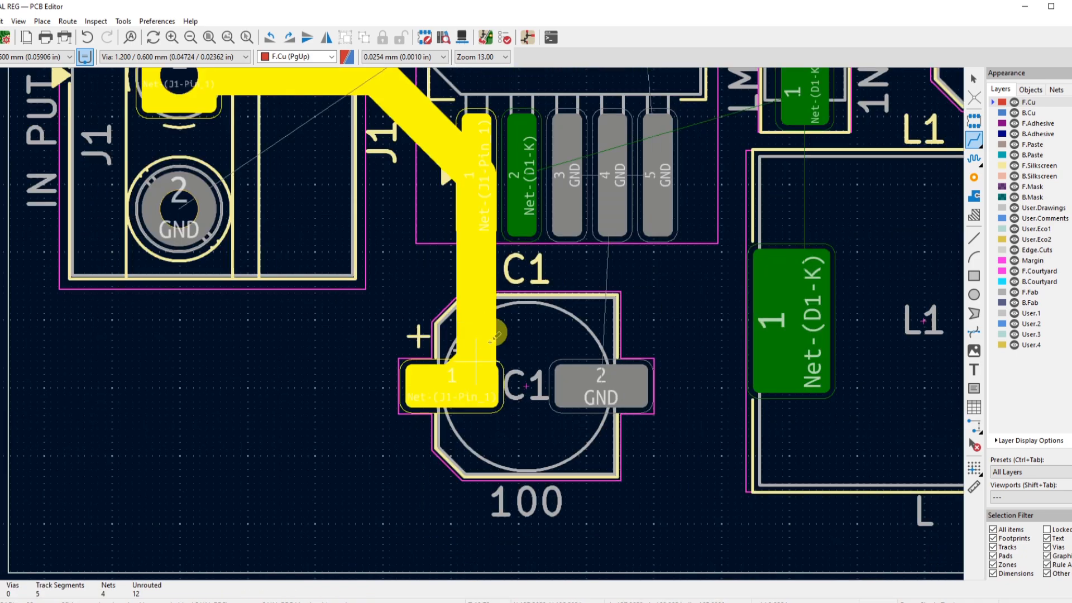
scroll(491, 318, up, 2)
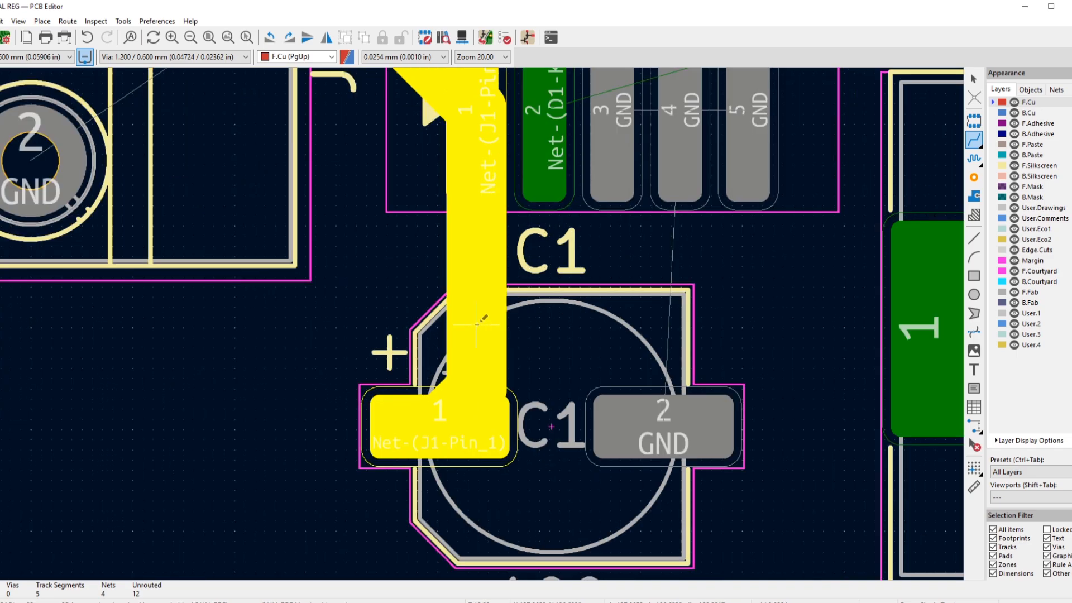
scroll(454, 273, down, 2)
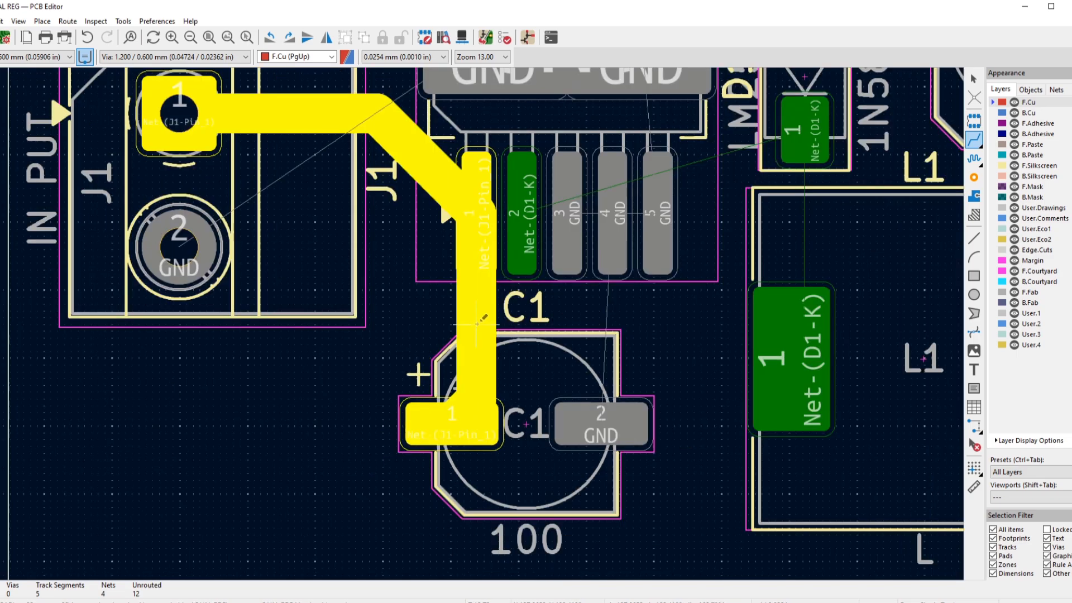
right_click(270, 280)
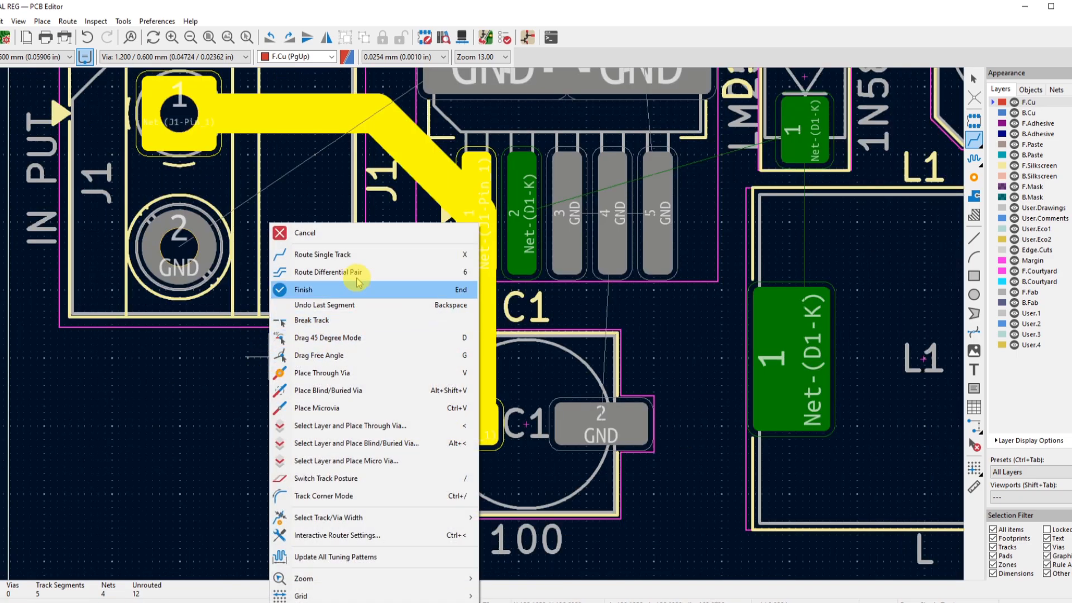
click(296, 232)
Shift the vertical track segment between pin 1 of U1 and pad 1 of C1 outward, clear of C1's outline
drag(476, 346, 403, 342)
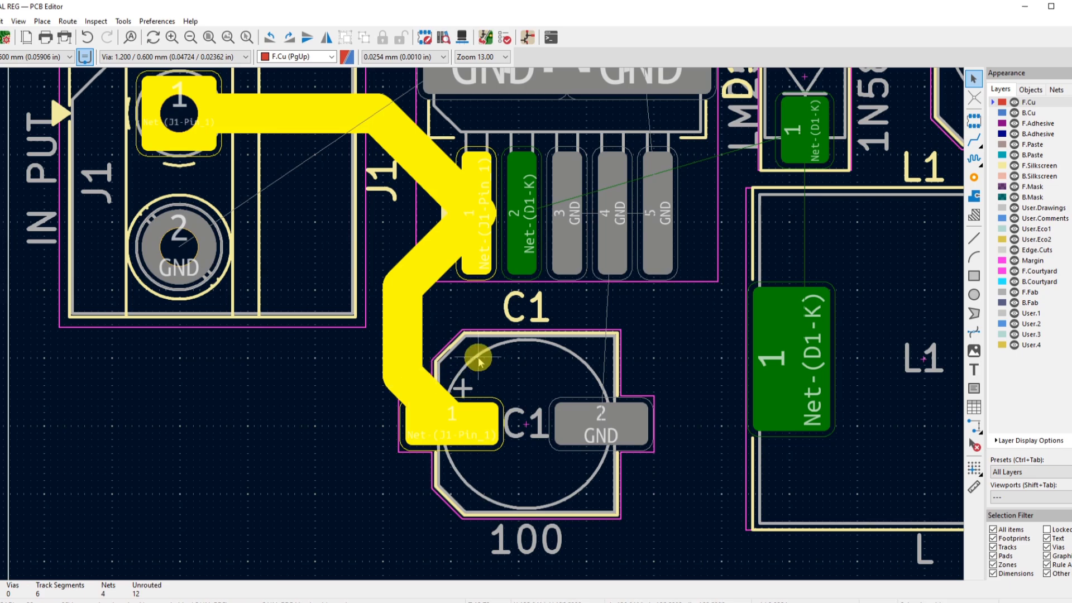
scroll(421, 340, up, 4)
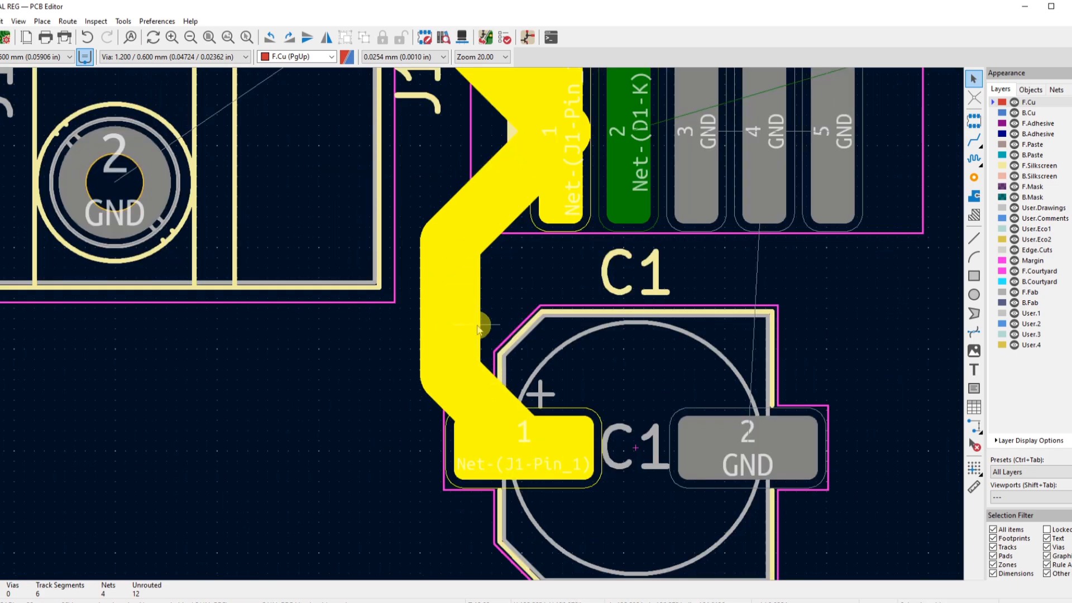
scroll(476, 323, down, 2)
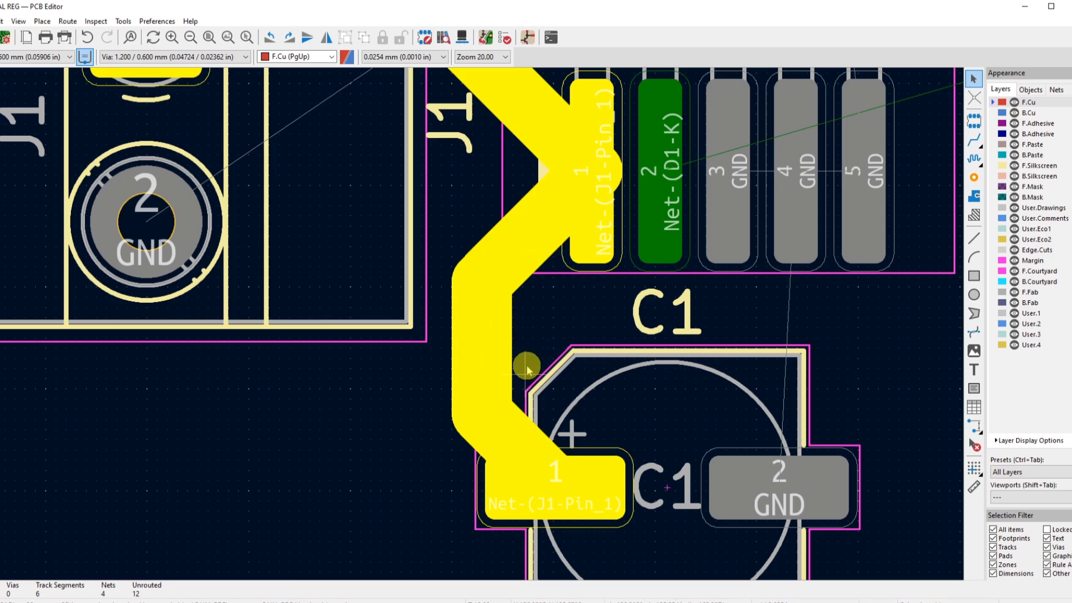
Examine the tracks linking J1, pin 1 of U1 and C1, checking their bends against the surrounding footprints
scroll(540, 349, down, 4)
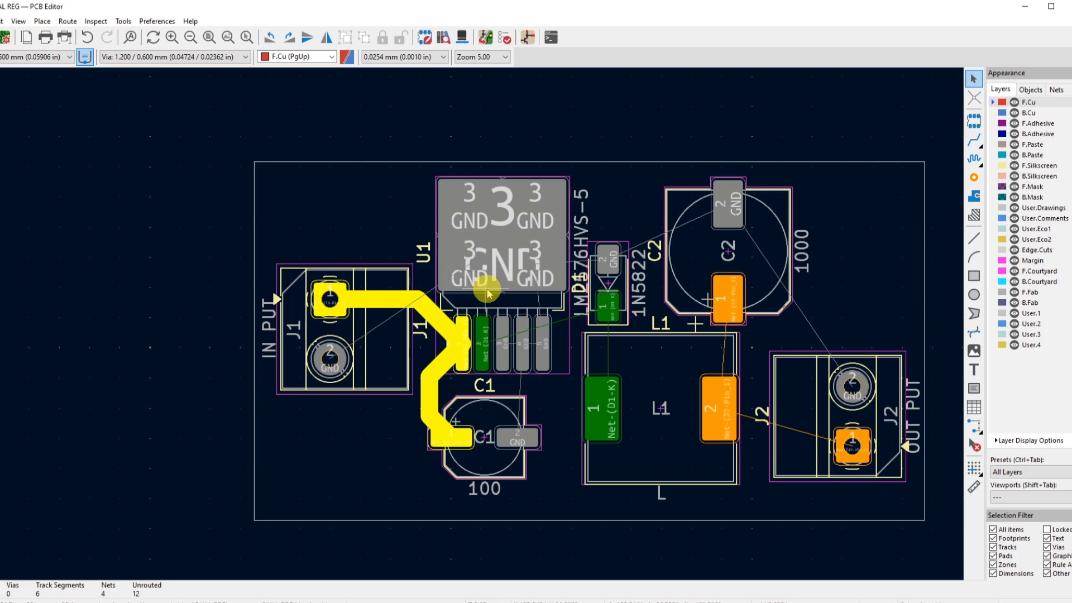
scroll(487, 290, up, 2)
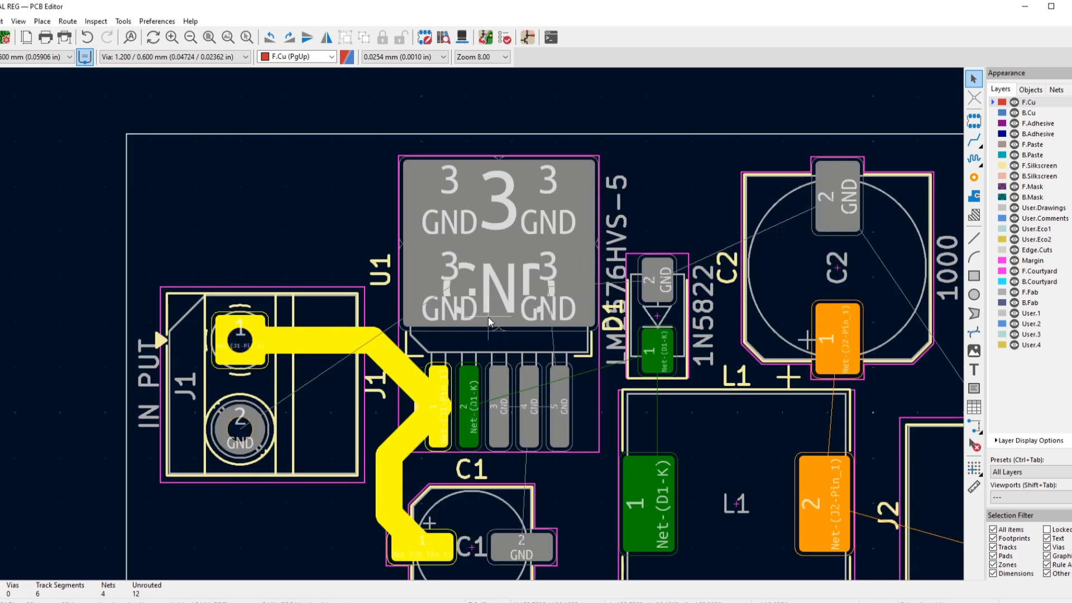
scroll(488, 317, down, 2)
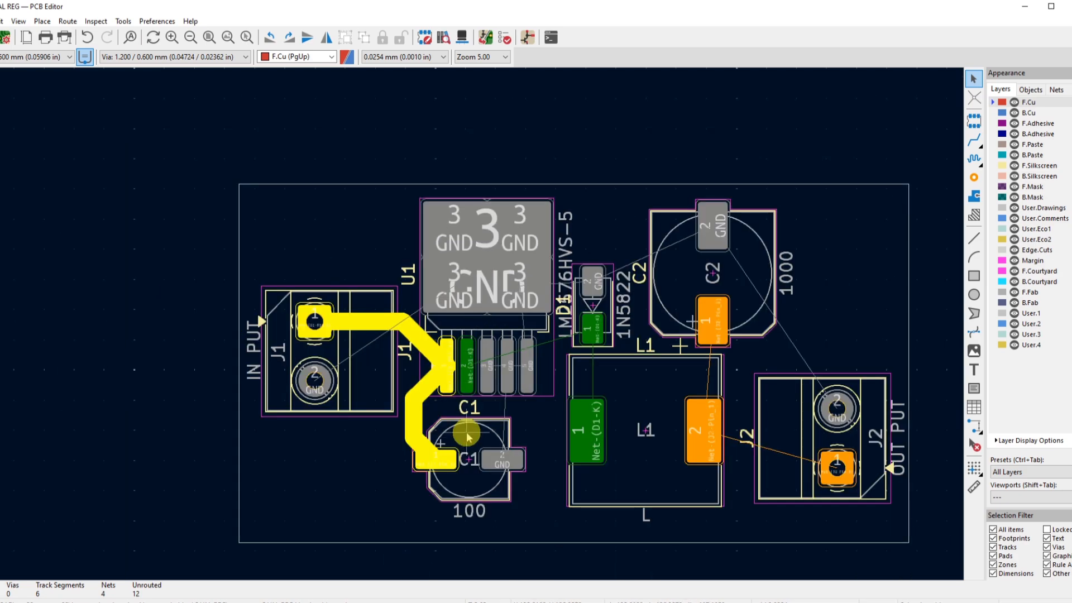
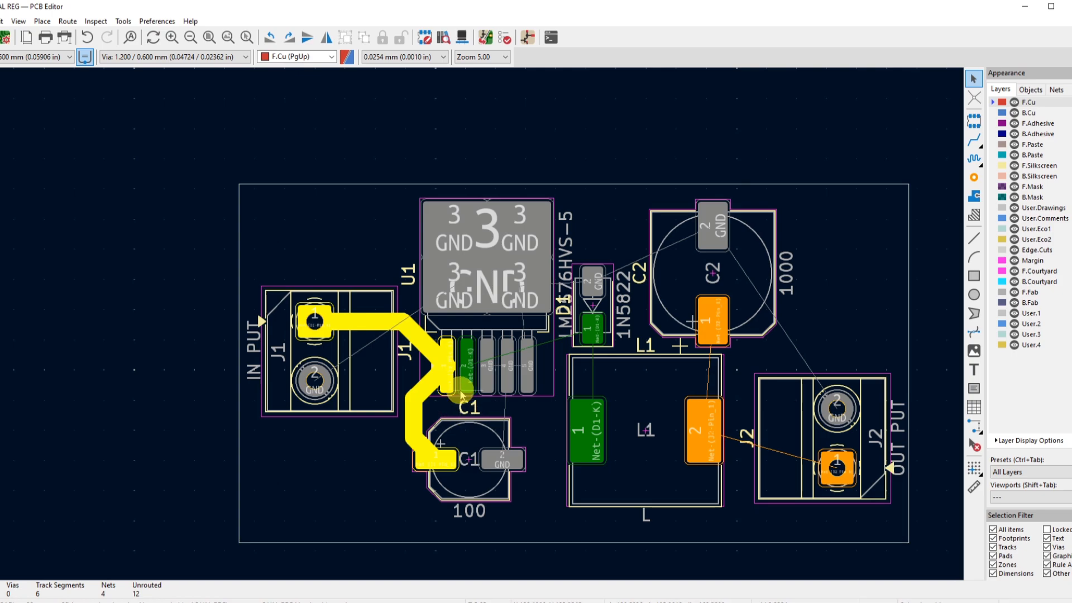
key(F1)
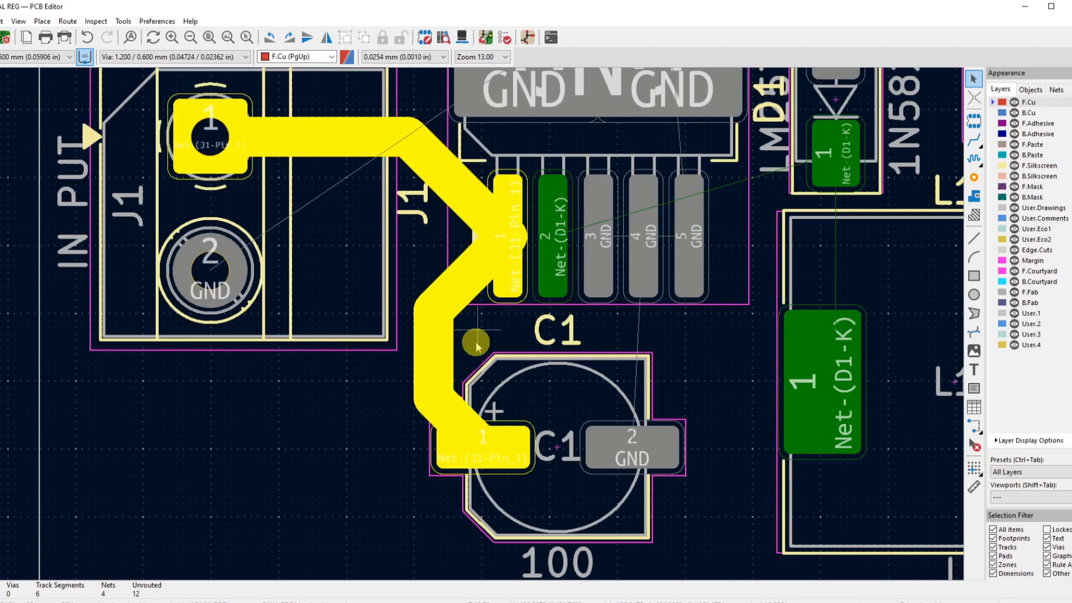
key(F1)
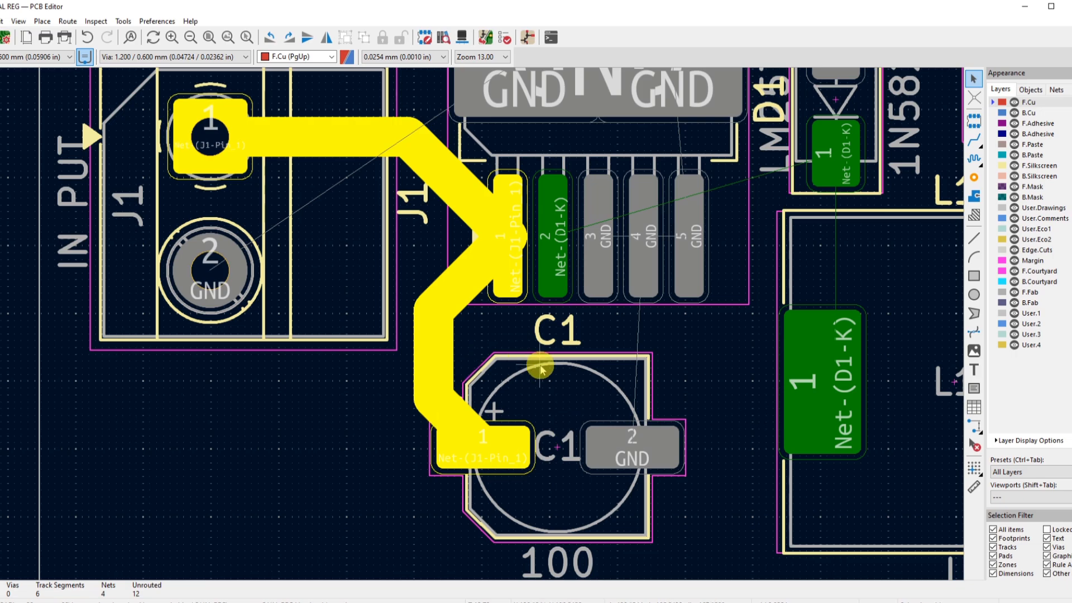
key(F2)
key(F2)
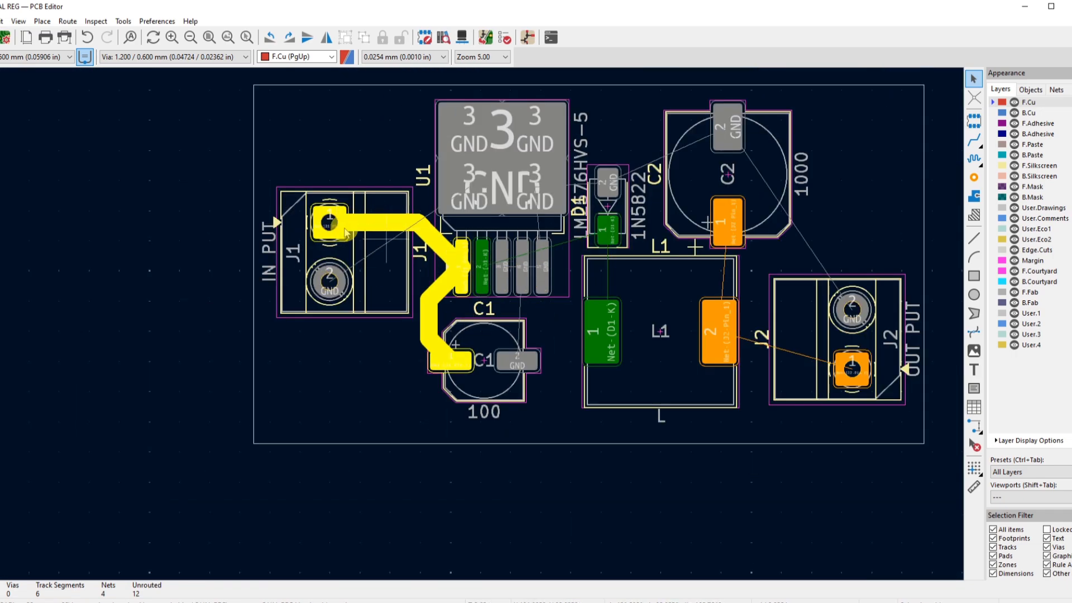
key(F1)
key(F1)
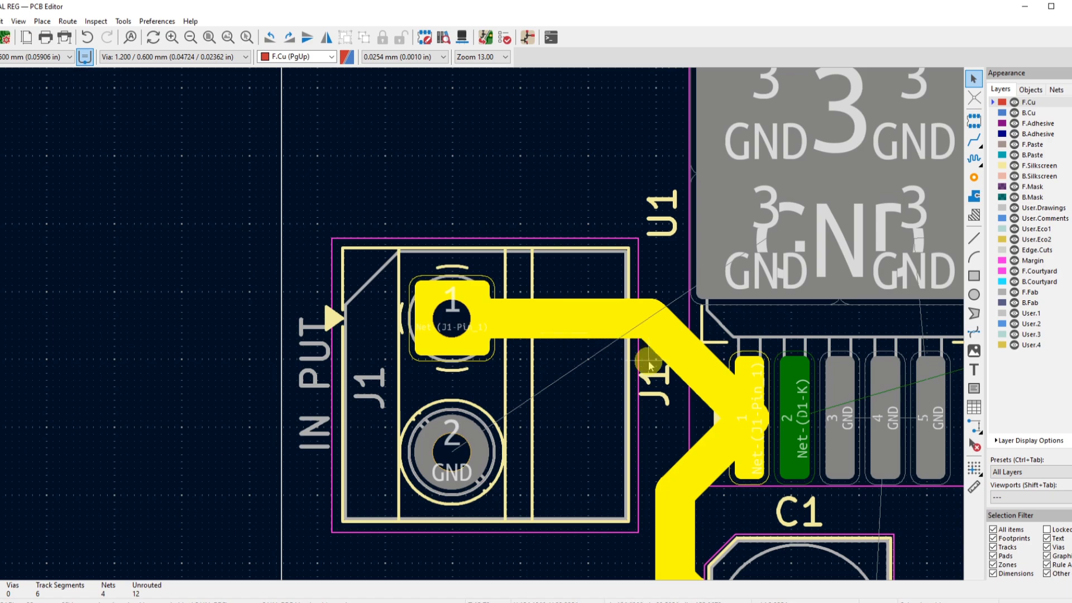
Delete the horizontal and diagonal track segments between pad 1 of J1 and pin 1 of U1
key(F2)
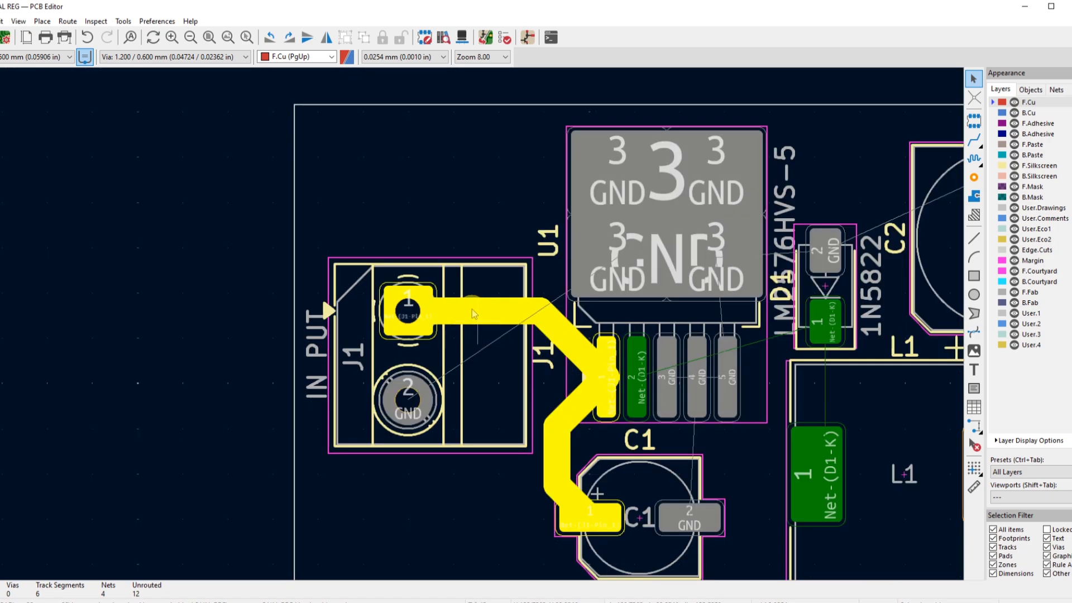
click(472, 310)
key(Delete)
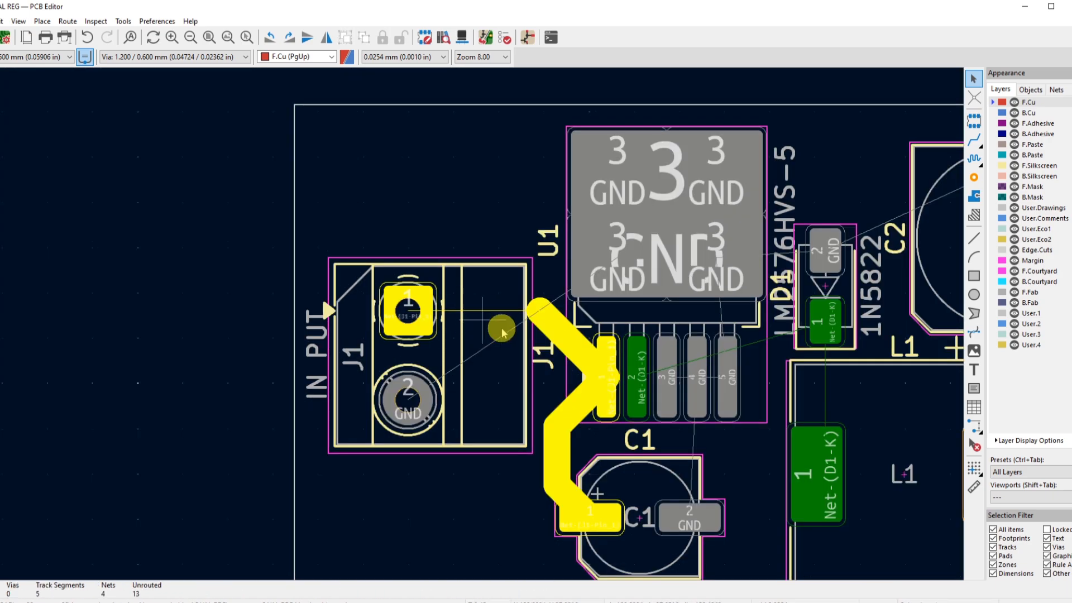
click(569, 335)
key(Delete)
Reroute the 1.5 mm F.Cu track from pad 1 of J1 diagonally and then horizontally into pin 1 of U1
key(F2)
key(F2)
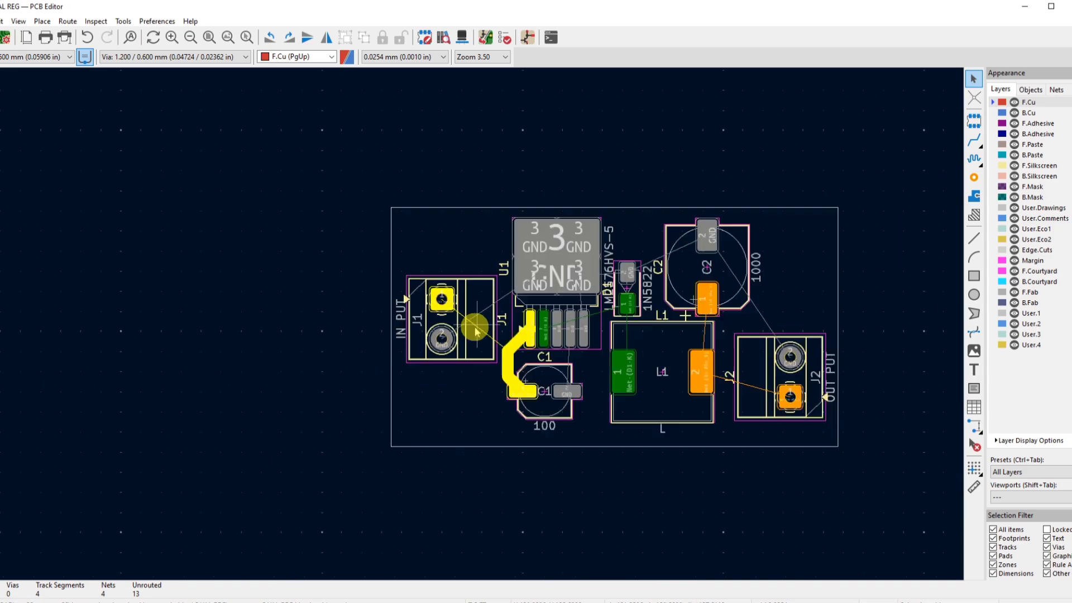
scroll(506, 338, up, 2)
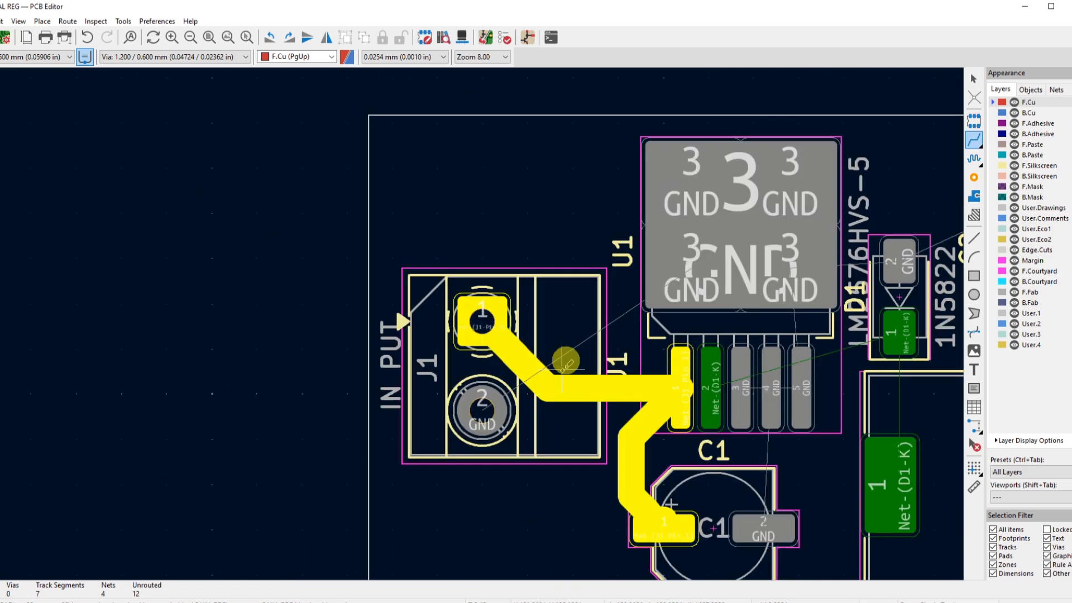
scroll(481, 321, down, 2)
scroll(491, 311, up, 3)
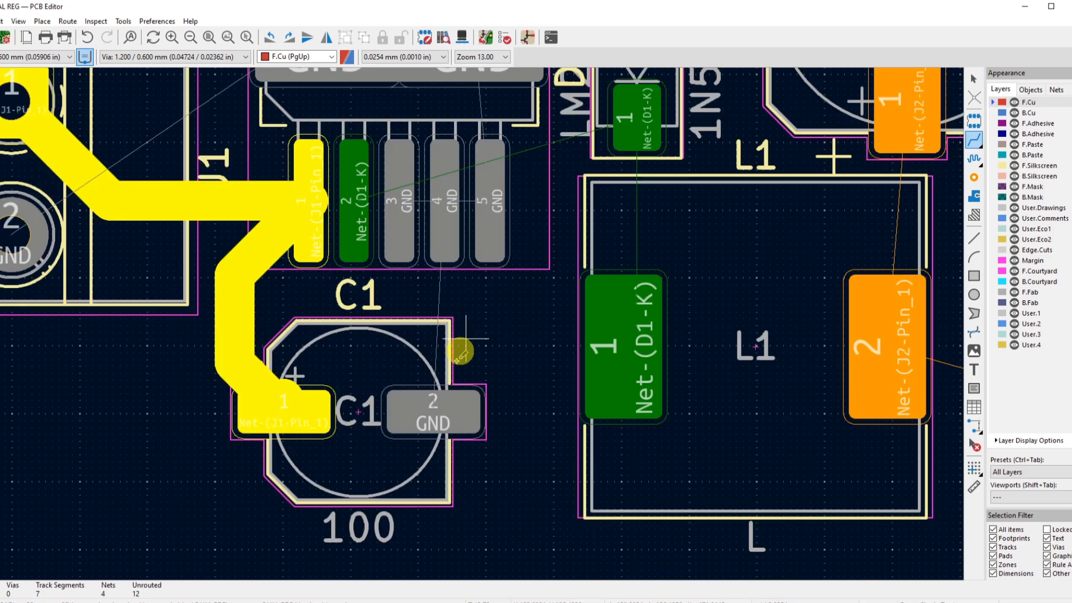
click(407, 216)
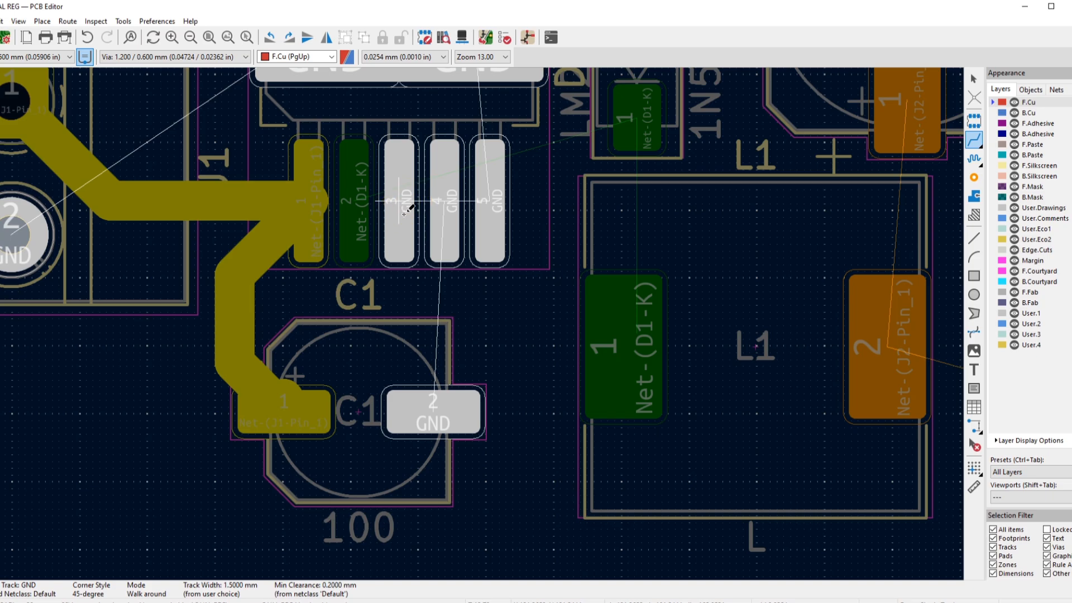
right_click(399, 269)
click(494, 277)
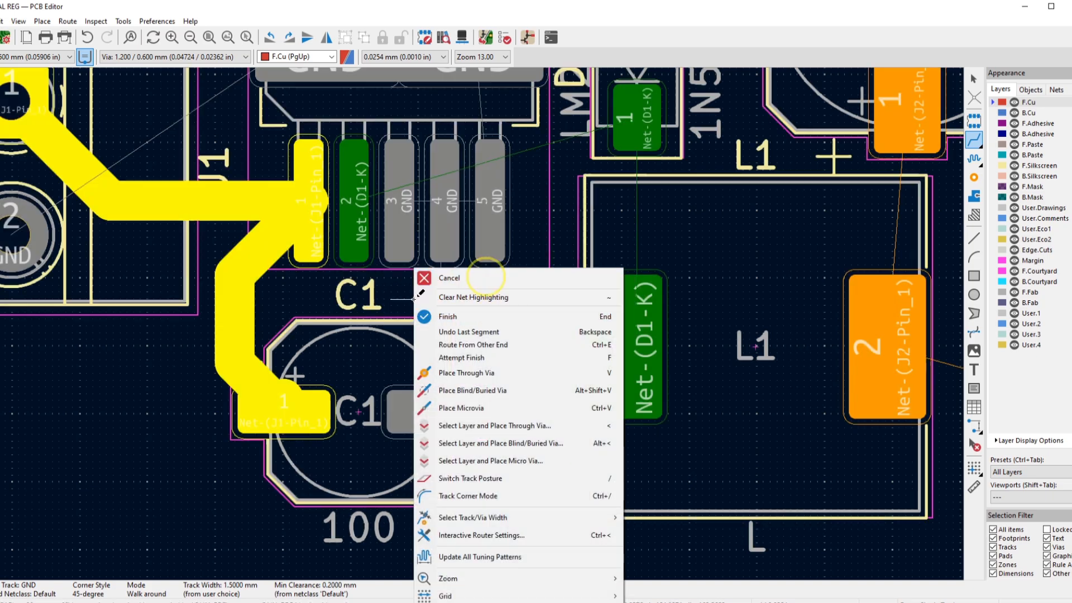
Route a 1.5 mm F.Cu track from pin 2 of U1 past C1 toward pad 1 of L1
click(357, 204)
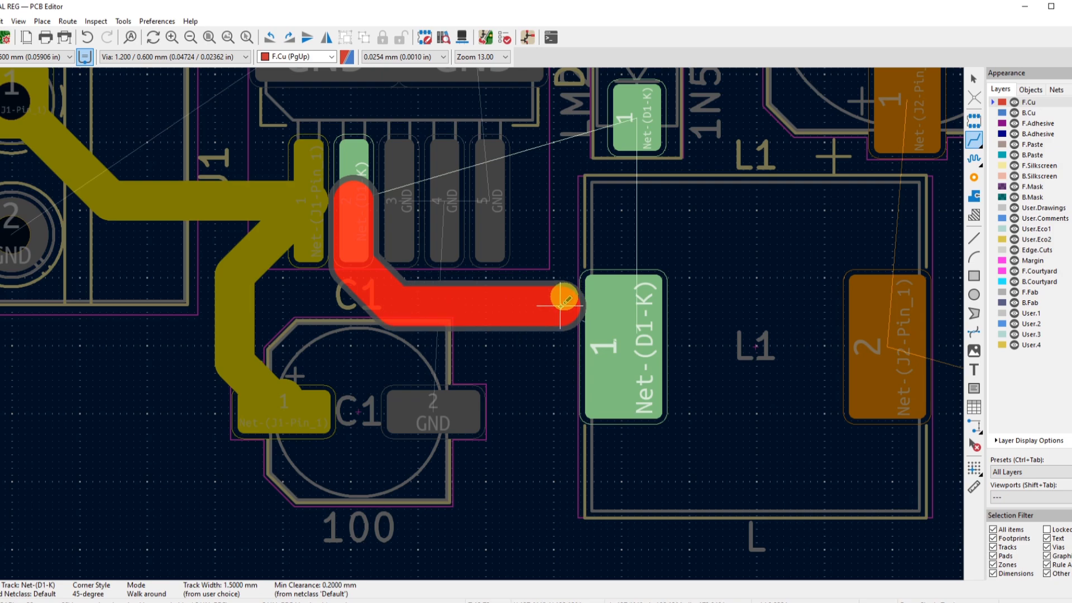
key(F4)
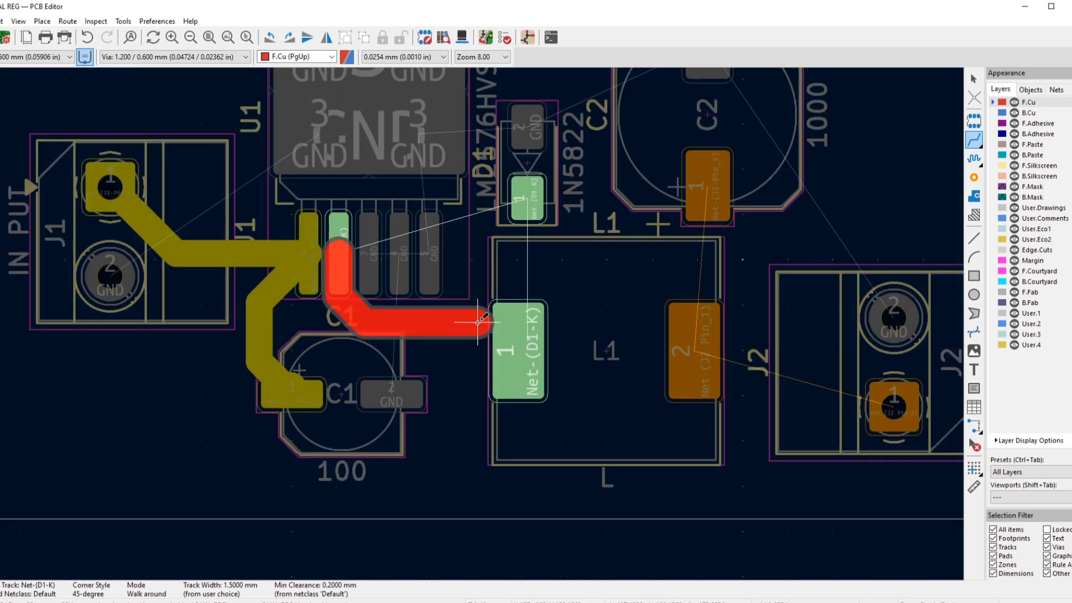
Finish the 1.5 mm F.Cu track from U1 pad 2 at L1 pad 1
click(502, 318)
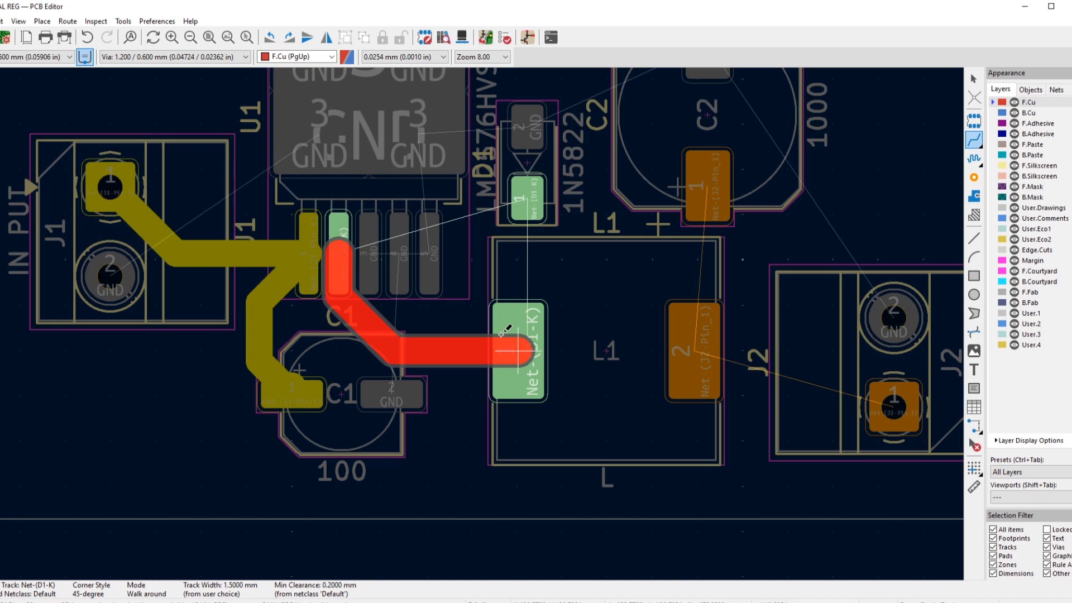
click(501, 335)
scroll(439, 356, down, 2)
scroll(432, 358, up, 3)
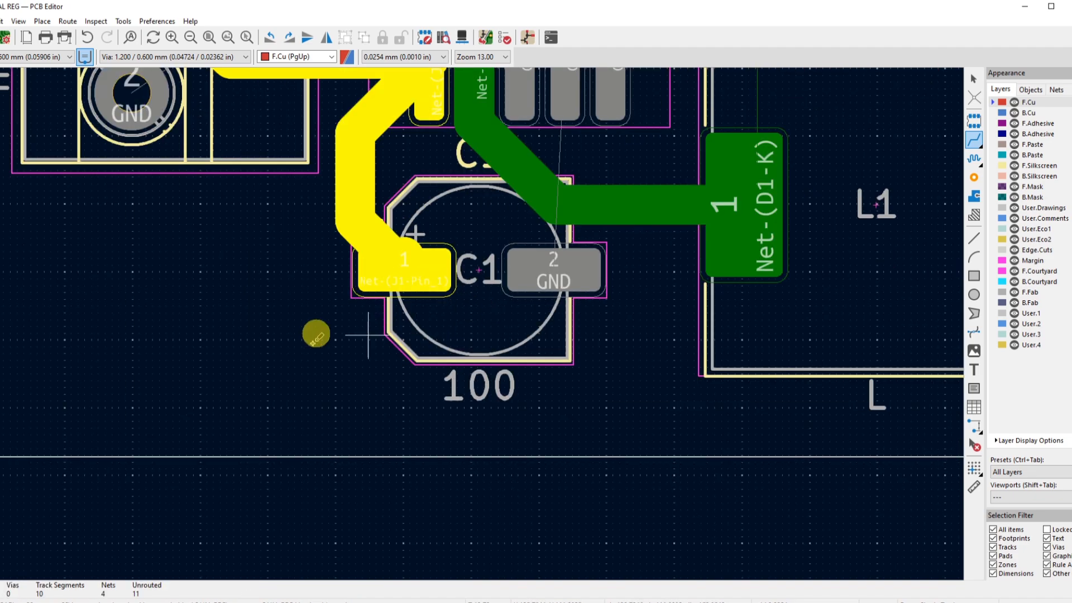
Route a 1.5 mm F.Cu track from diode D1 pad 1 straight to L1 pad 1
right_click(251, 333)
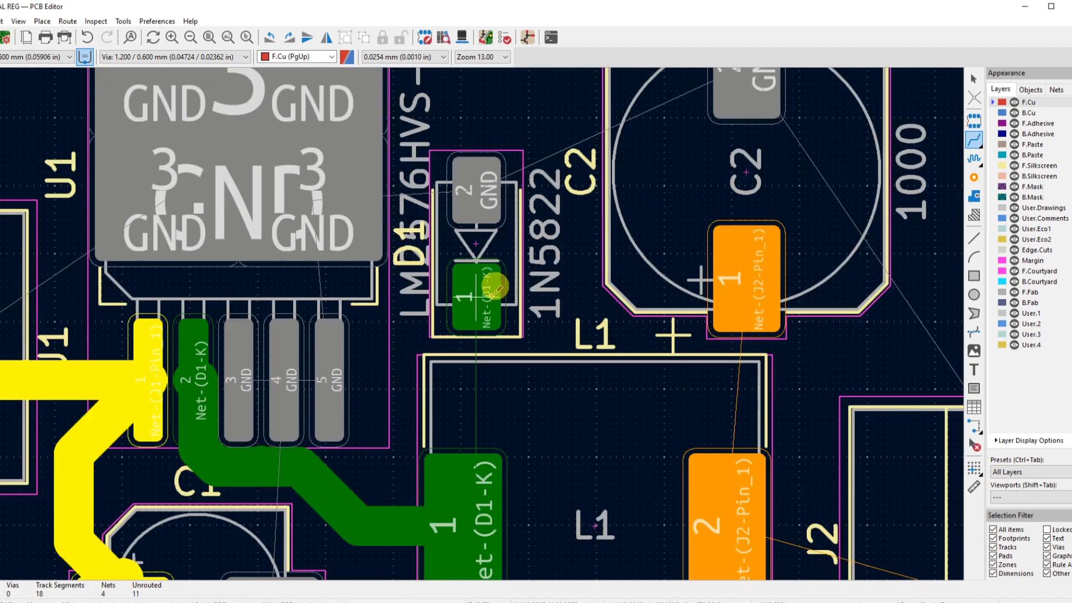
click(493, 296)
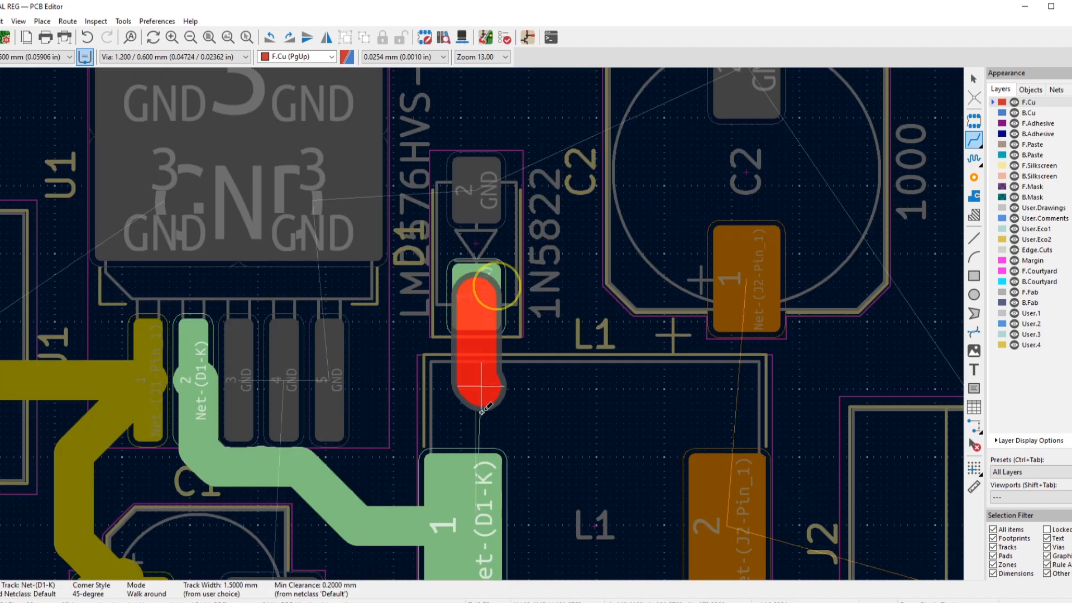
click(482, 494)
Route an F.Cu track from capacitor C2 pad 1 to L1 pad 2
scroll(485, 184, down, 3)
click(603, 220)
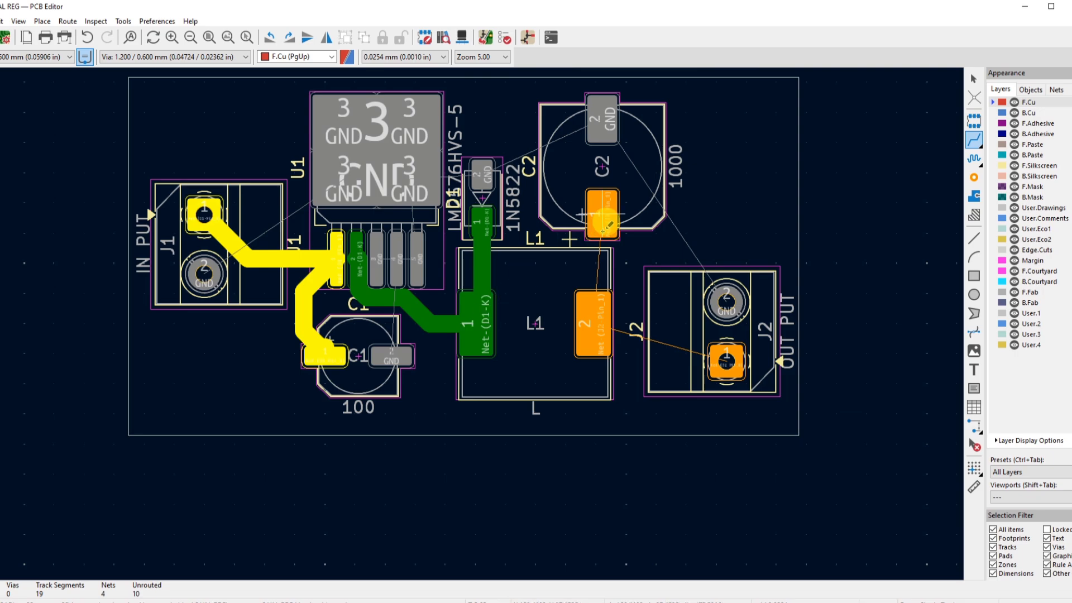
scroll(605, 224, up, 2)
click(463, 468)
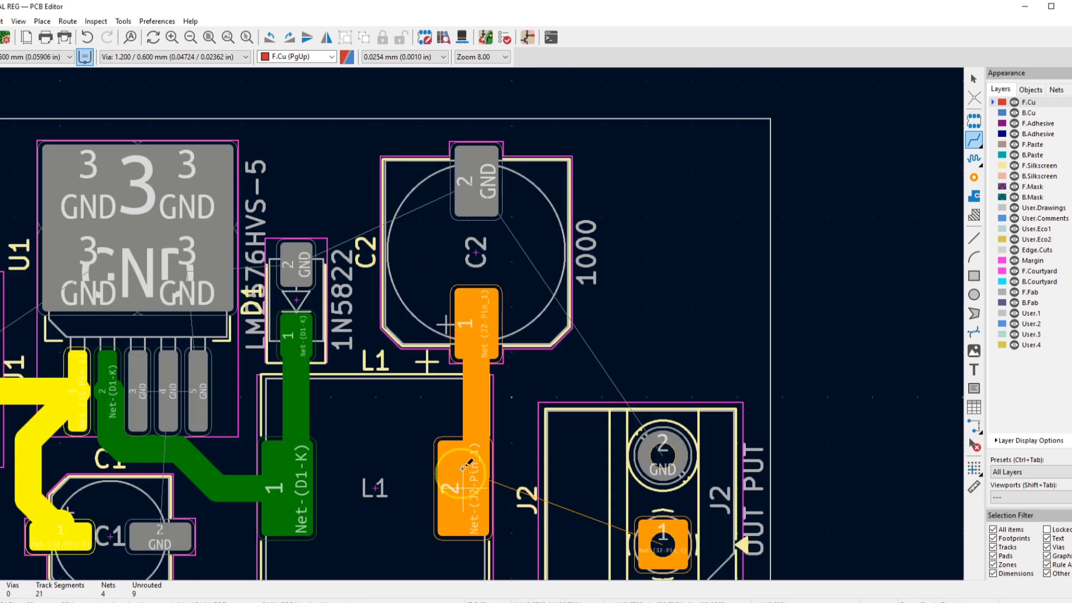
Route a 1.5 mm F.Cu track from connector J2 pin 1 to L1 pad 2 and end routing
scroll(463, 467, down, 2)
click(609, 360)
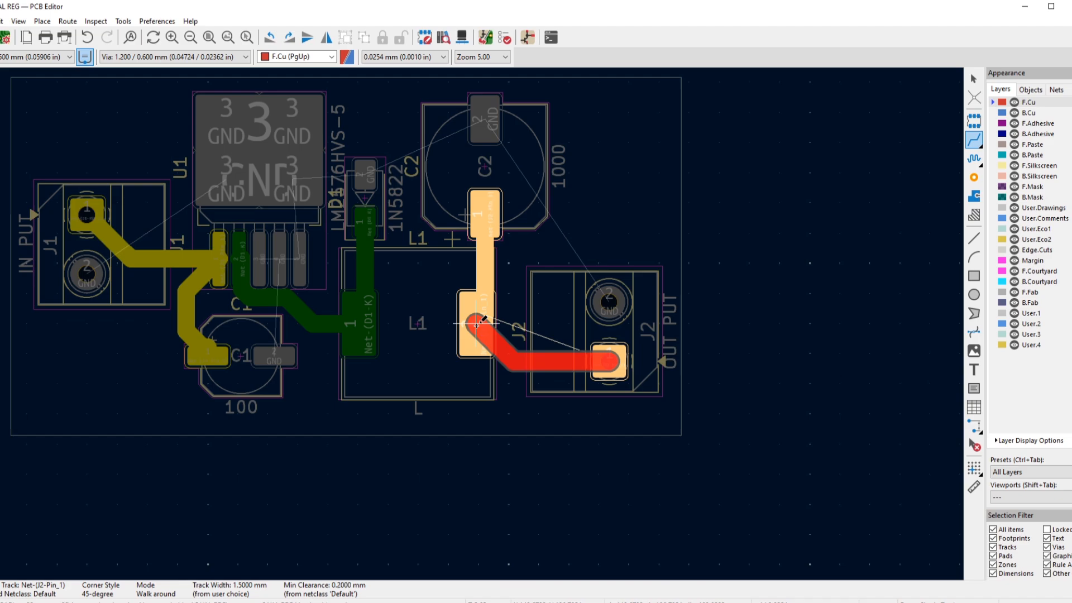
click(476, 324)
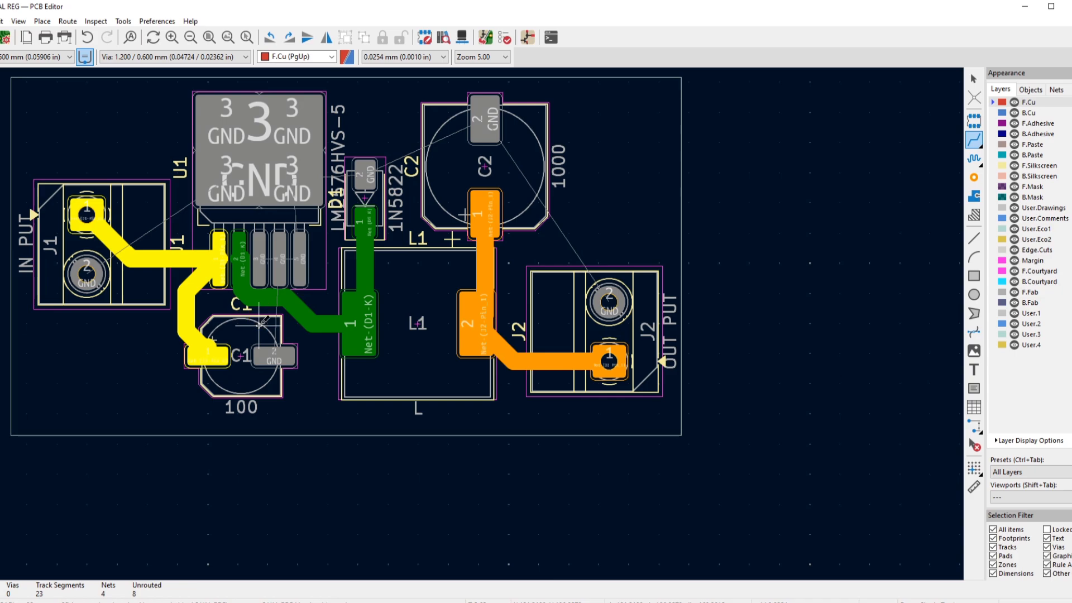
scroll(263, 321, down, 1)
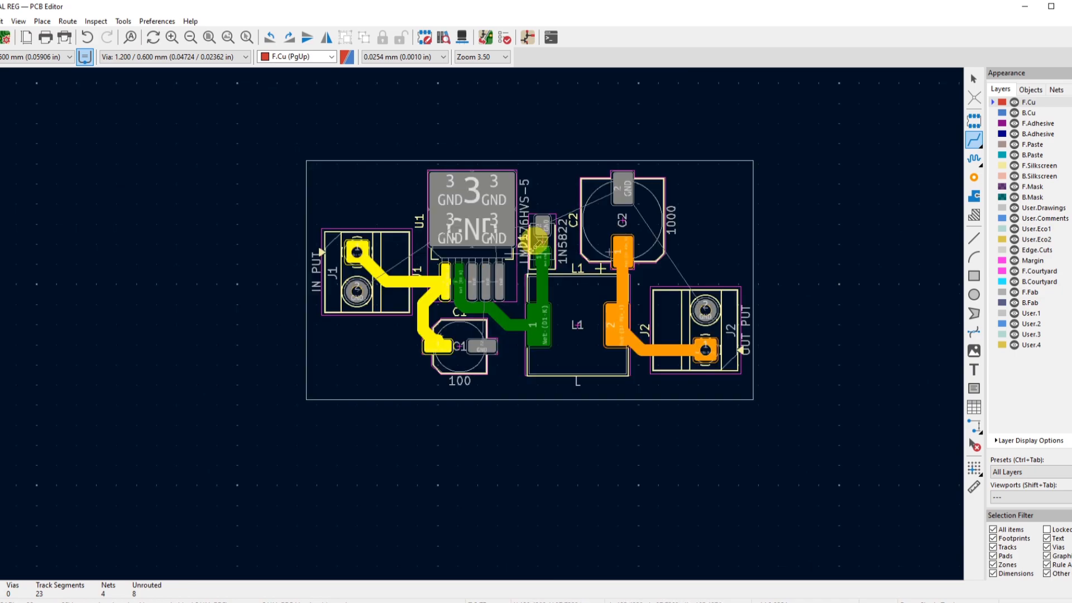
click(365, 186)
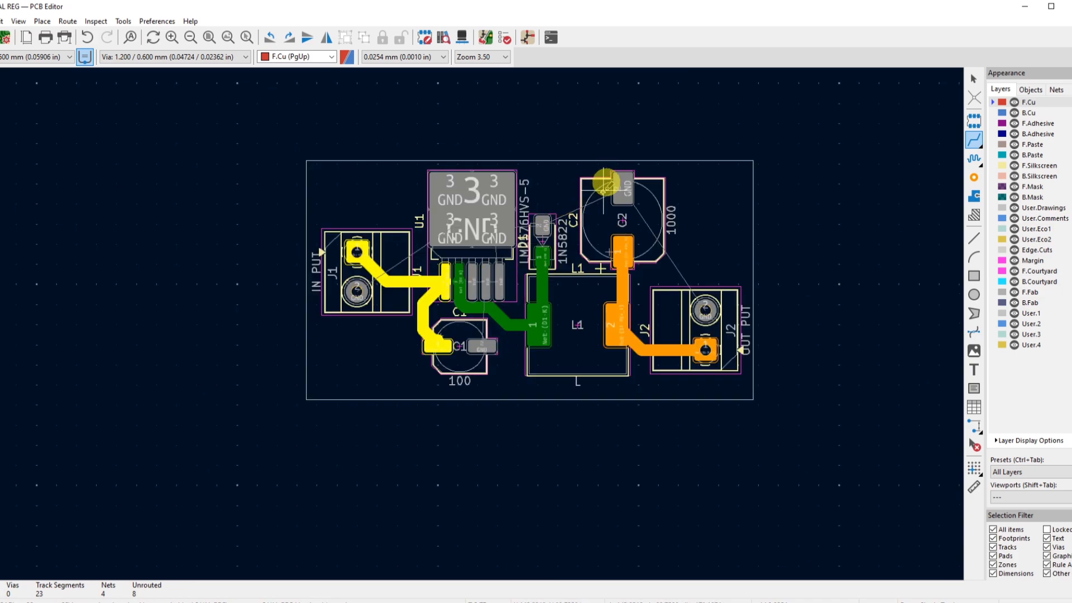
right_click(436, 126)
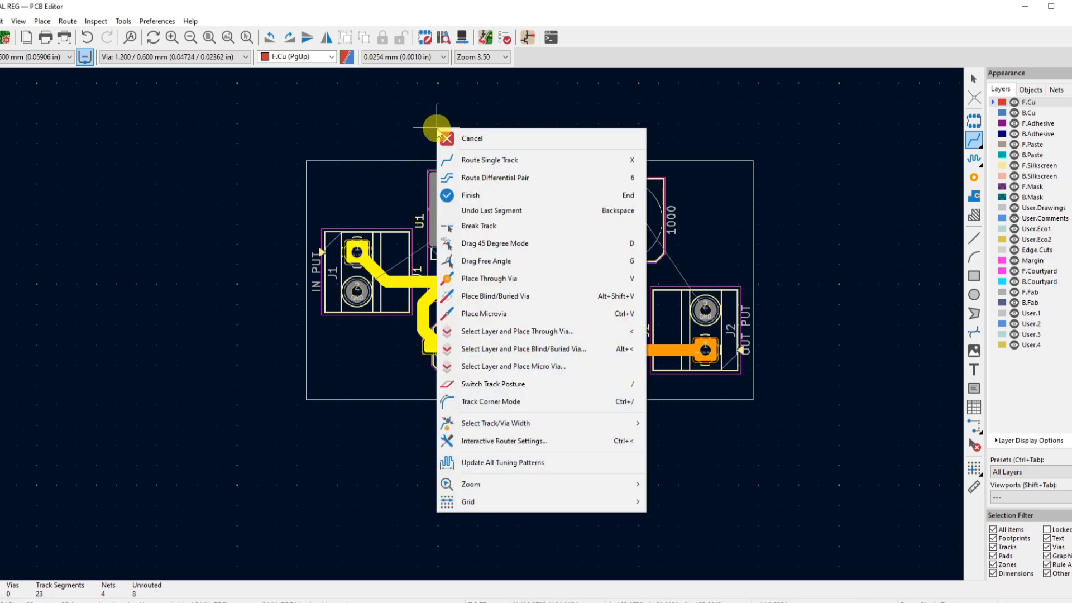
click(476, 69)
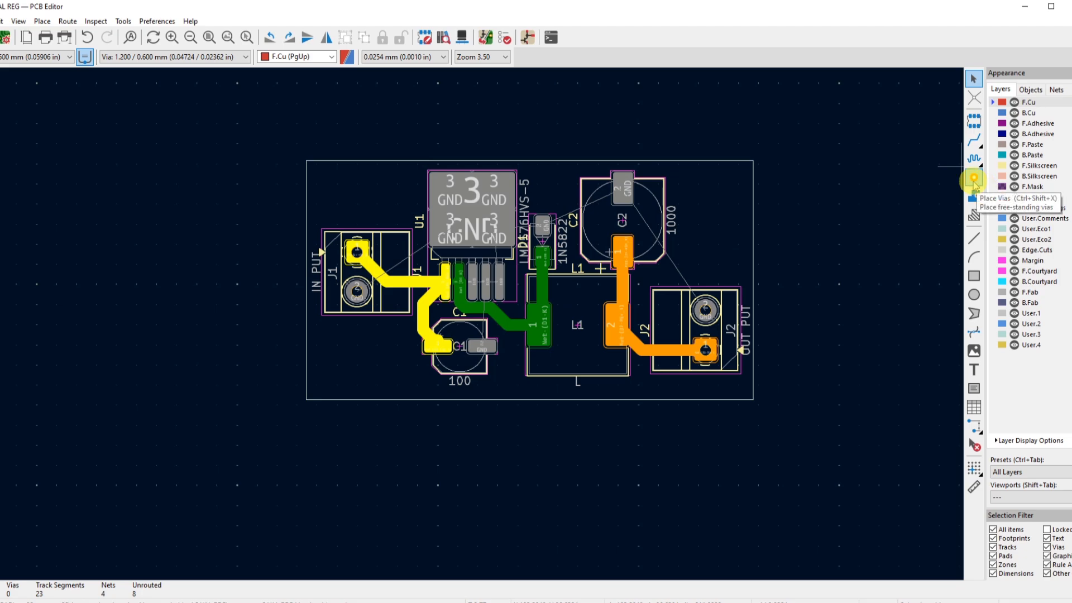
Place one free-standing via of size 1.200 / 0.600 mm just beside C1's GND pad, on the side facing L1
click(204, 59)
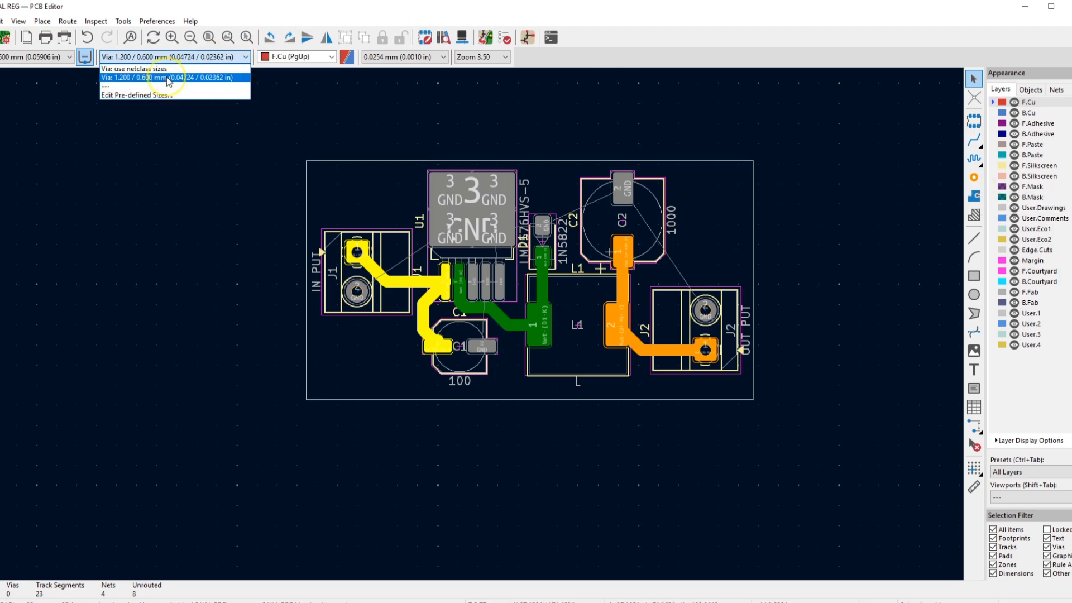
click(166, 78)
click(972, 177)
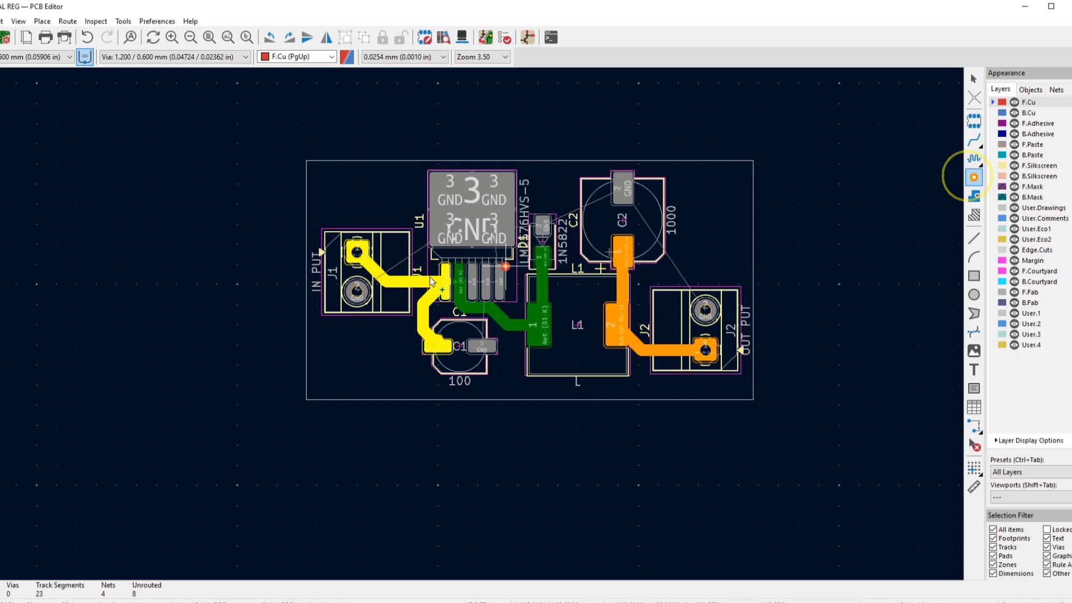
scroll(389, 332, up, 2)
scroll(389, 333, up, 1)
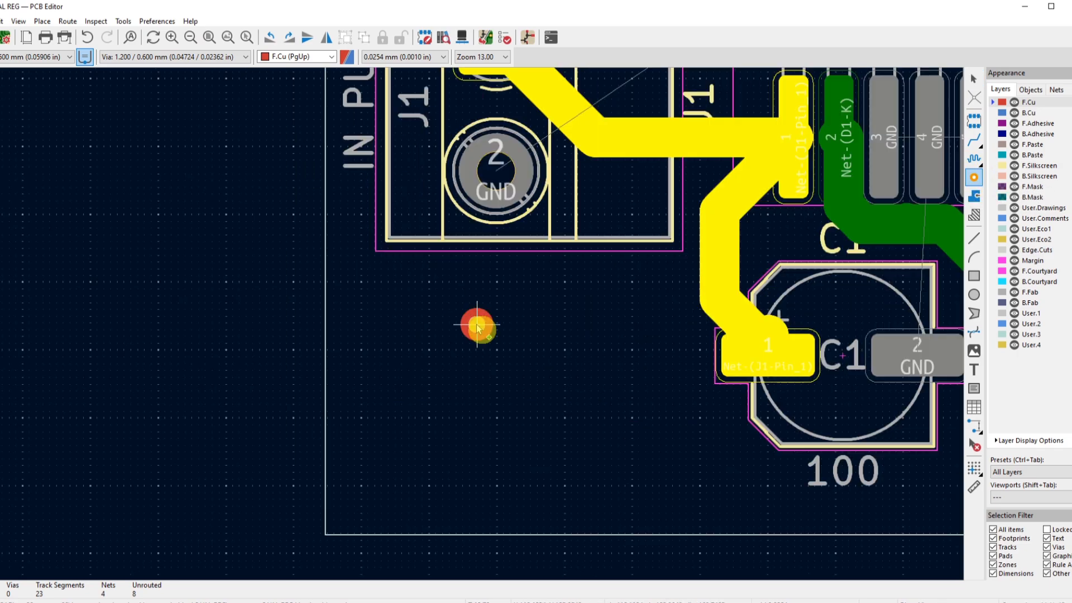
scroll(699, 319, down, 3)
scroll(618, 314, up, 2)
scroll(478, 327, up, 3)
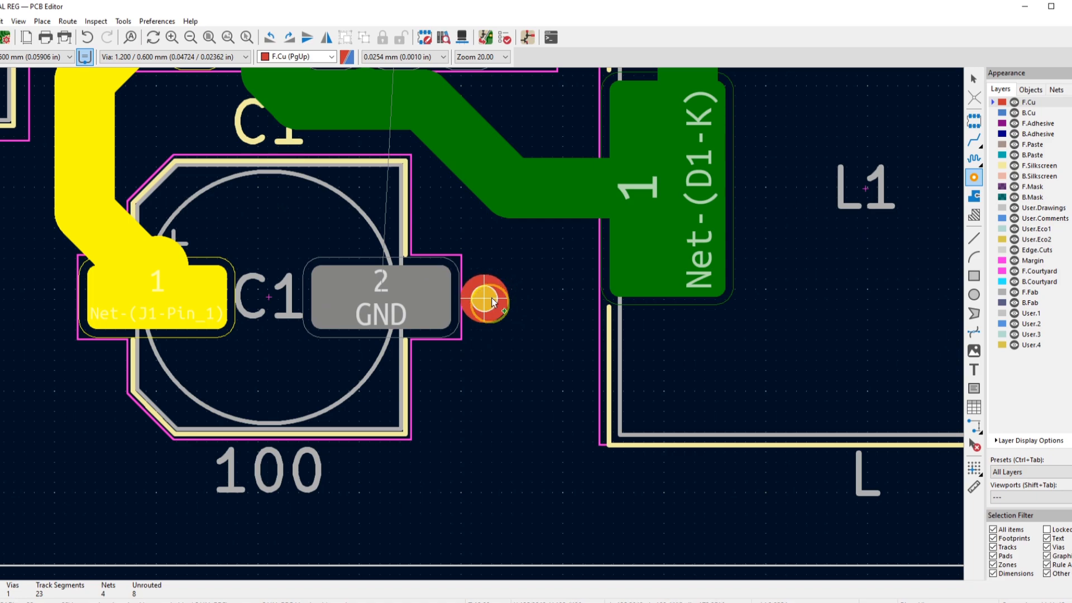
click(487, 301)
right_click(527, 281)
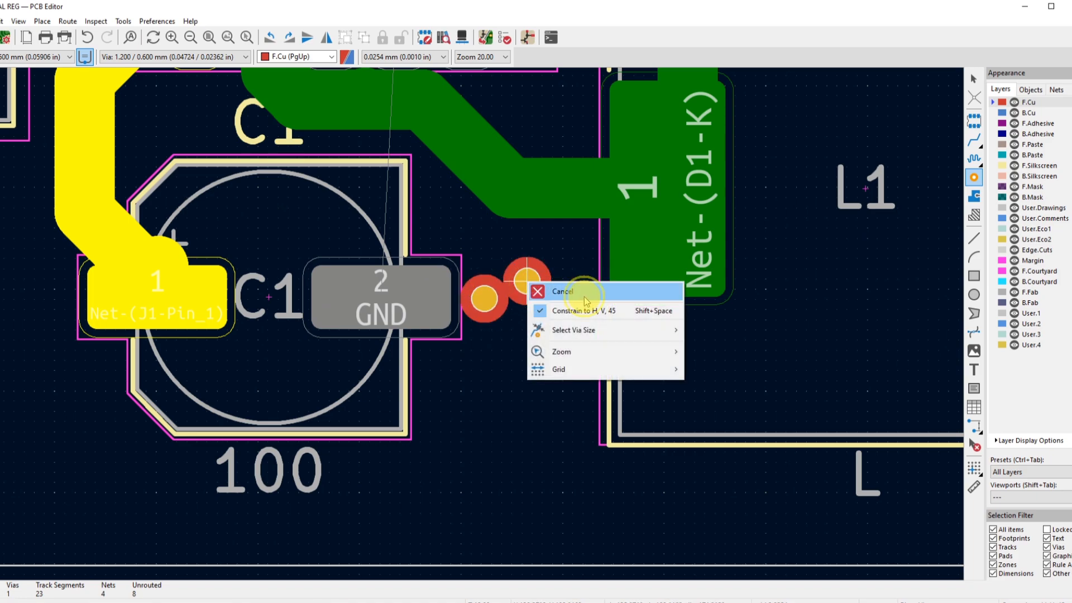
click(585, 296)
Turn off automatic net updating for the new via beside C1 and assign it to the GND net
scroll(483, 299, up, 2)
double_click(467, 328)
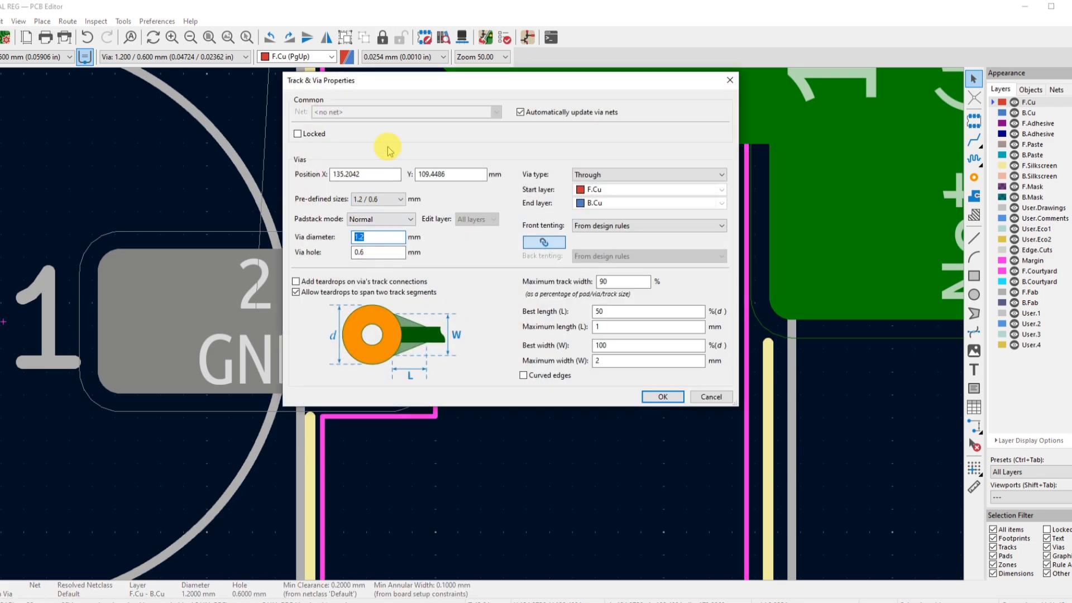
click(520, 112)
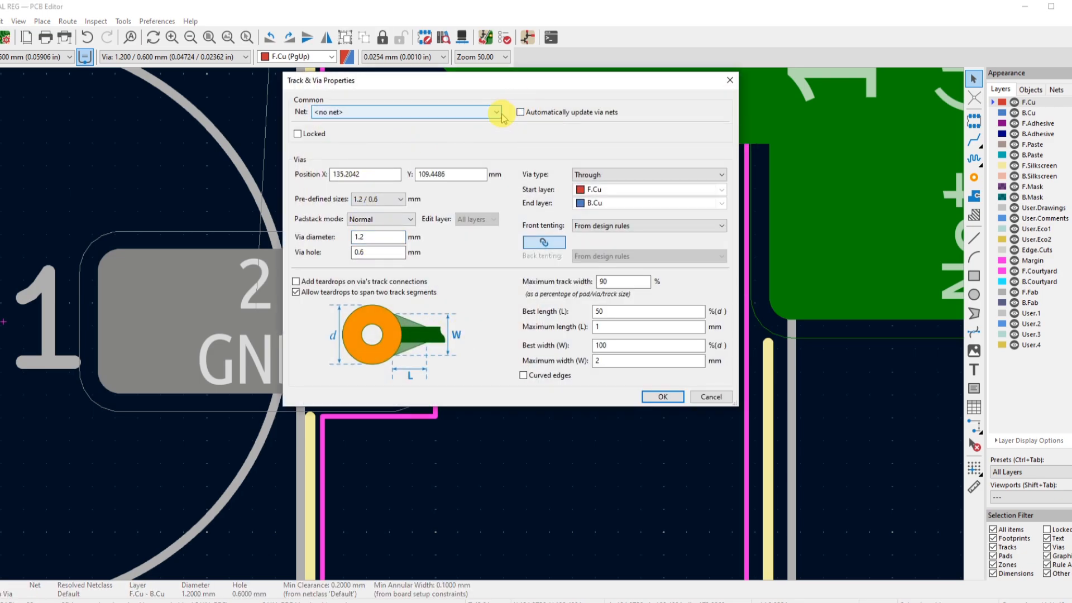
click(495, 112)
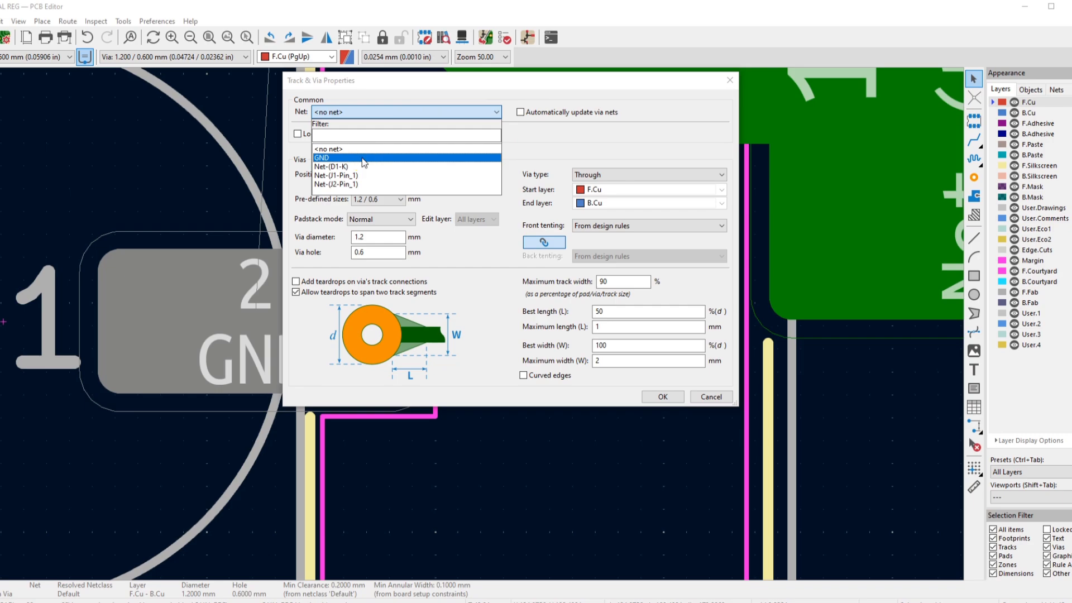
click(364, 158)
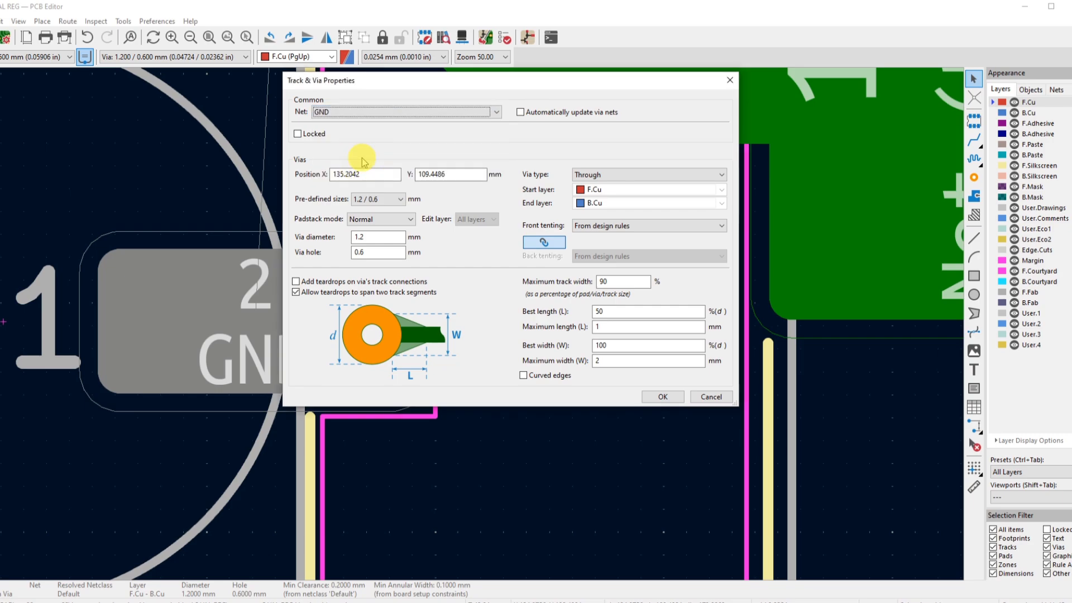
click(659, 393)
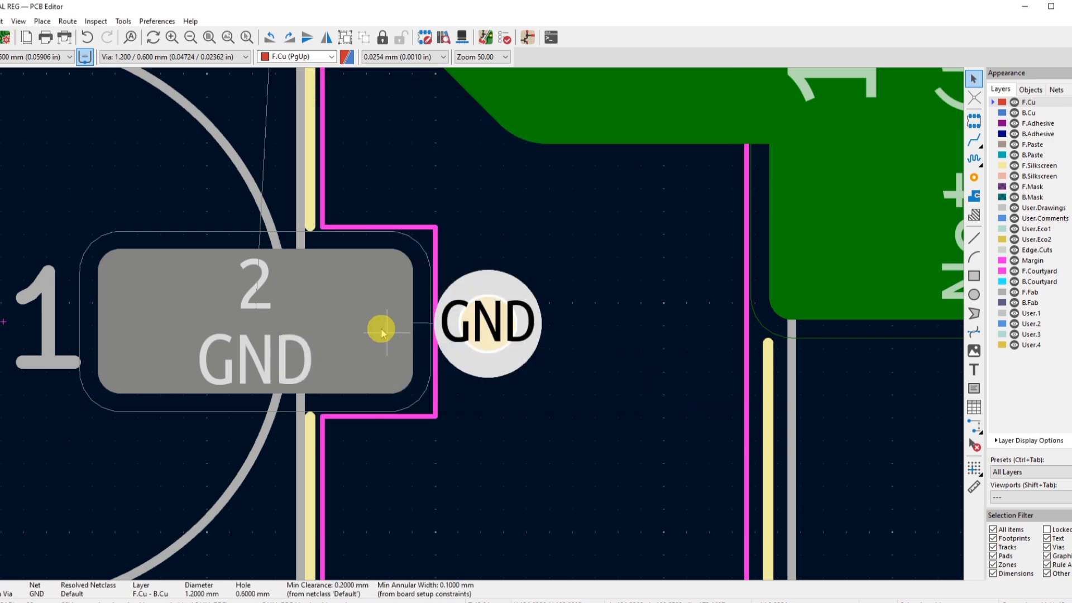
Examine the GND via beside C1 pad 2 and its position relative to the pad and neighbouring tracks
scroll(351, 317, down, 4)
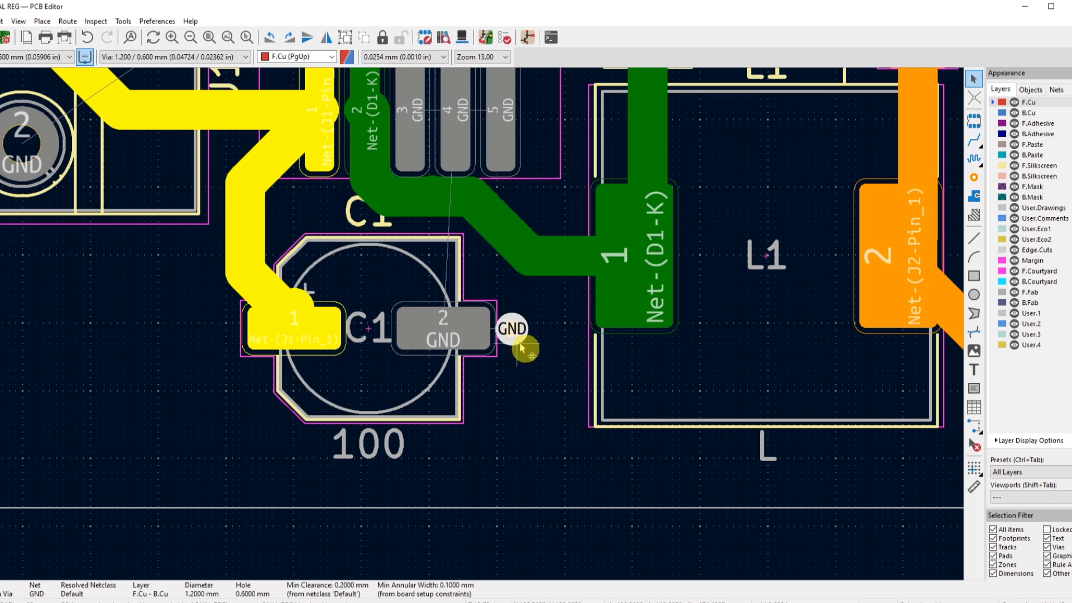
scroll(511, 329, up, 3)
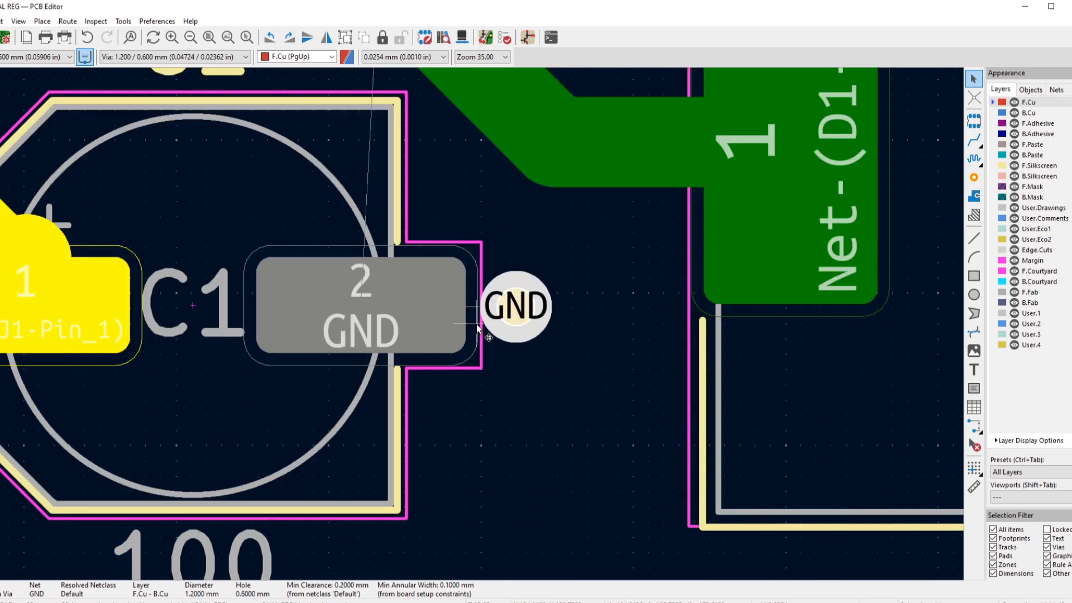
scroll(467, 331, down, 2)
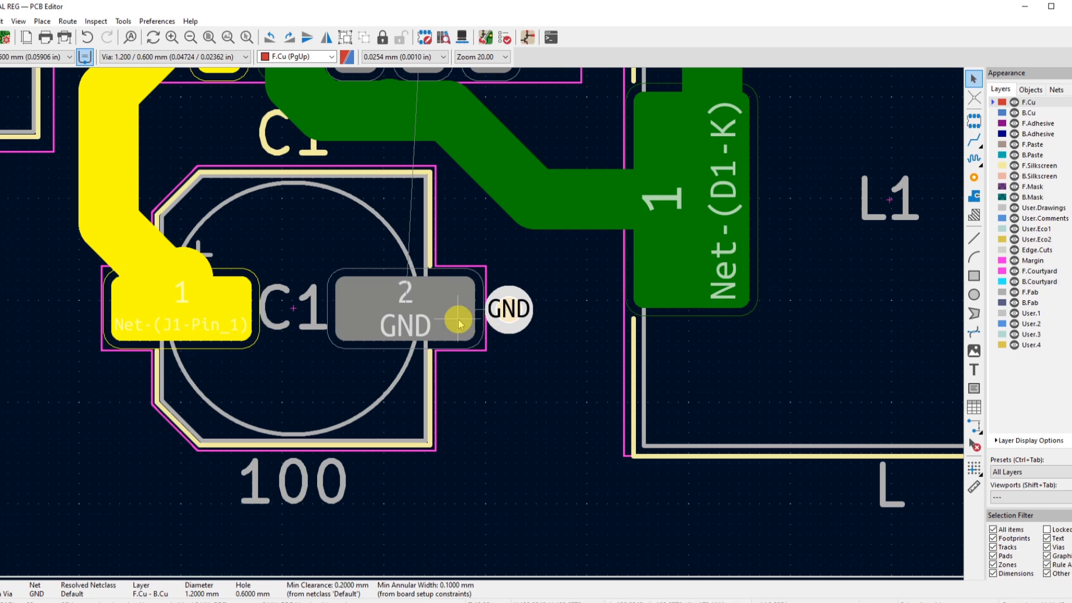
scroll(458, 319, down, 1)
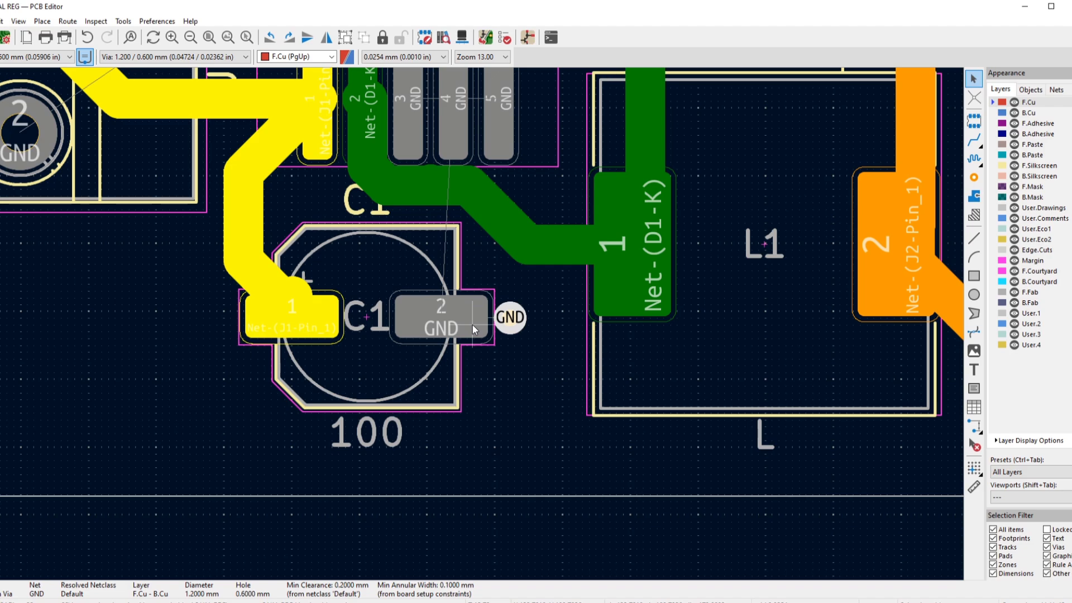
click(504, 317)
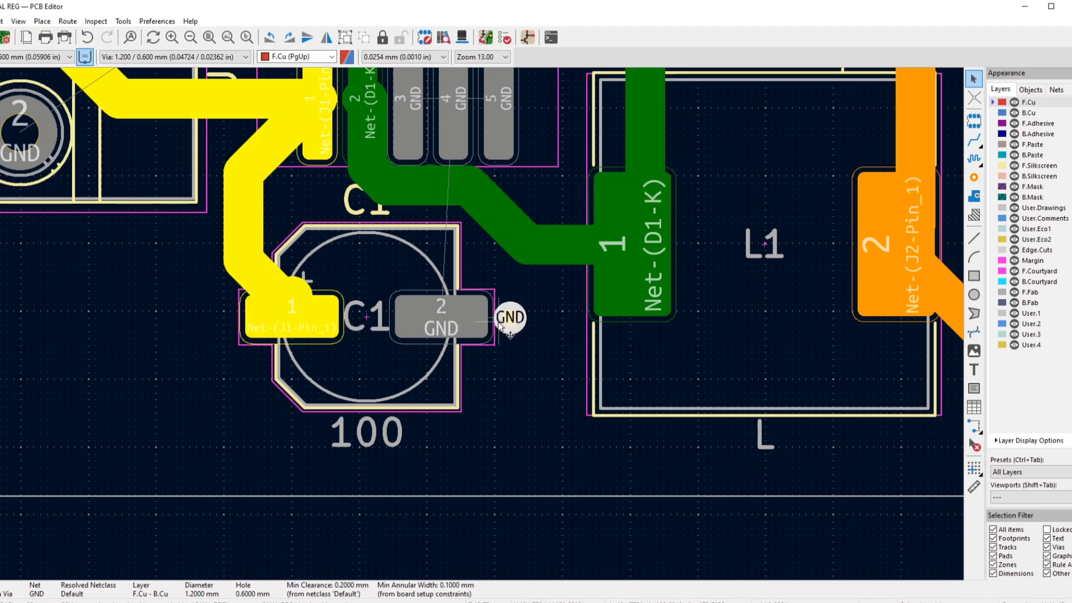
scroll(500, 327, up, 1)
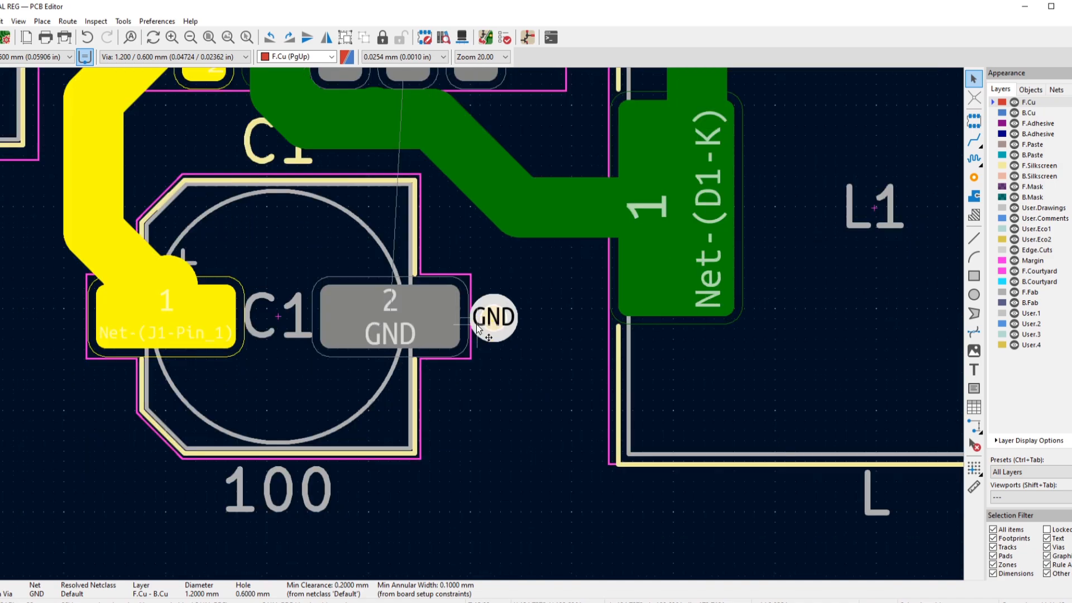
scroll(478, 328, up, 1)
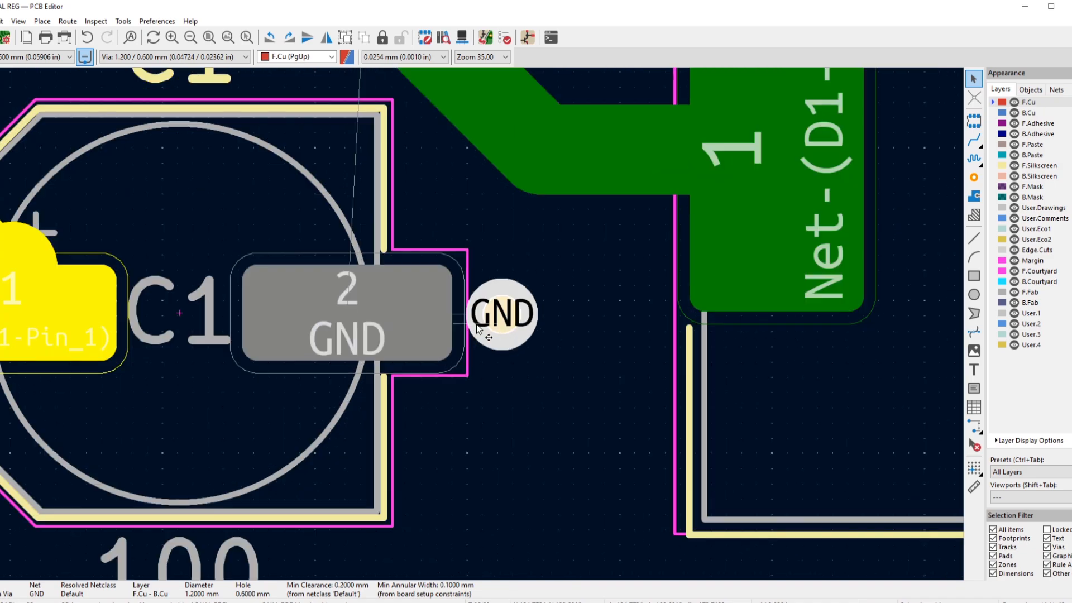
scroll(478, 326, down, 1)
click(499, 324)
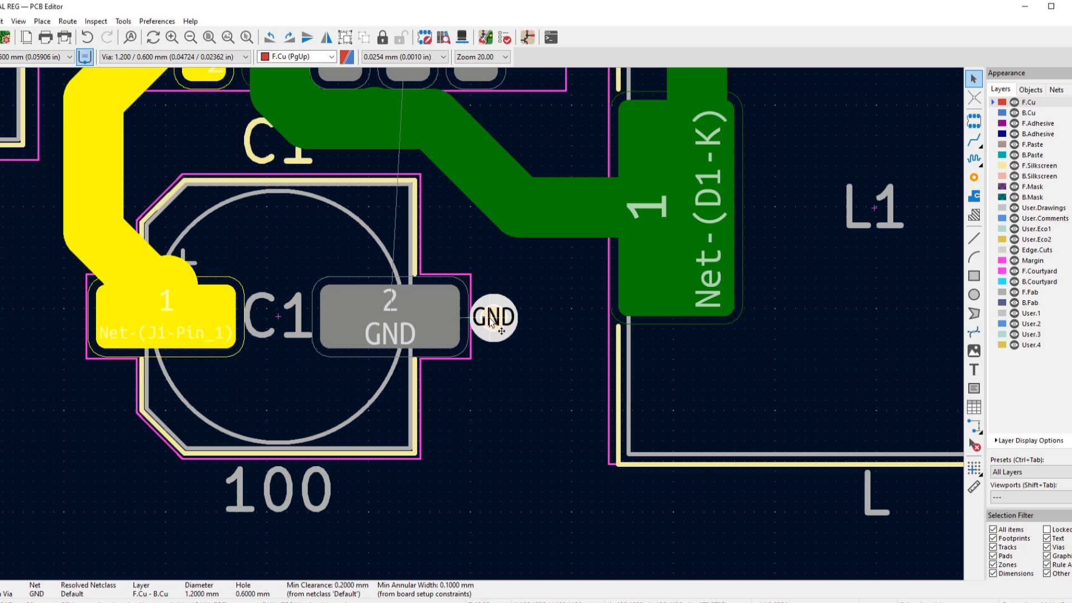
scroll(492, 322, down, 2)
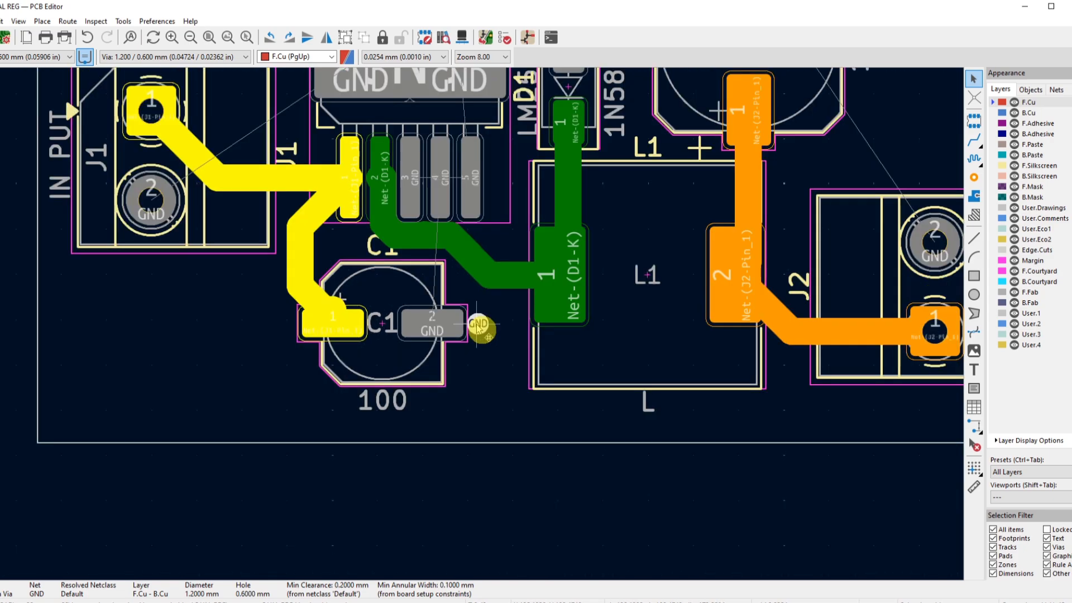
scroll(476, 324, up, 1)
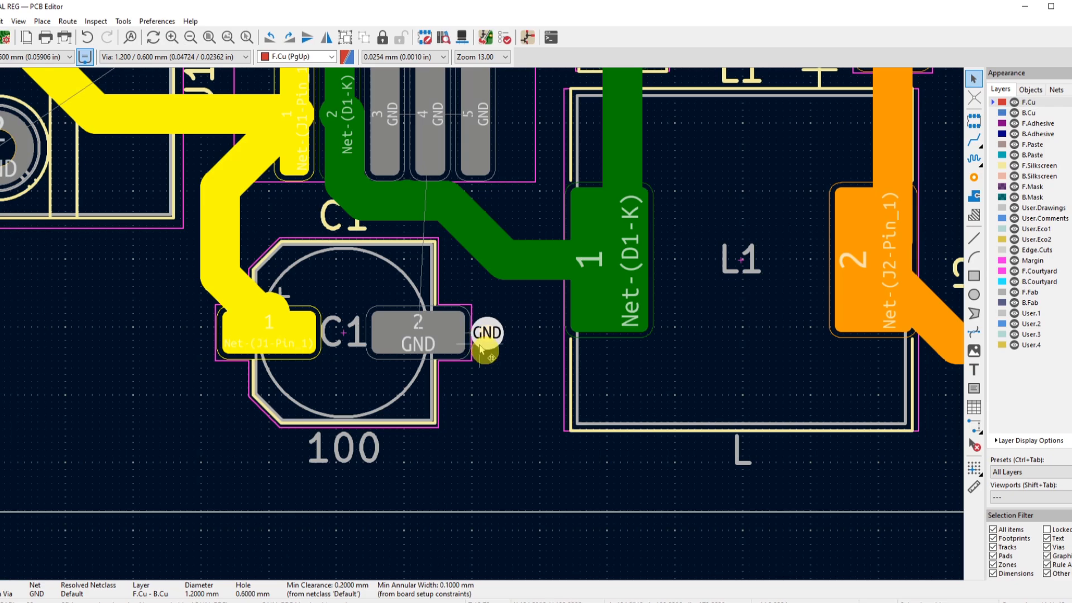
Route an F.Cu track between the GND via and C1 pad 2
scroll(487, 335, up, 3)
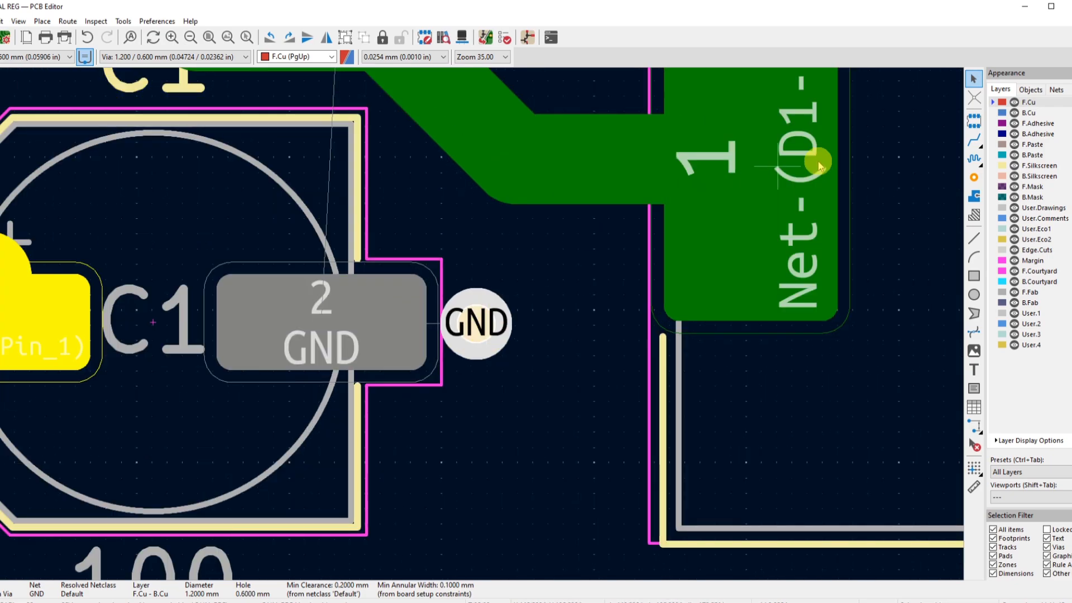
click(973, 139)
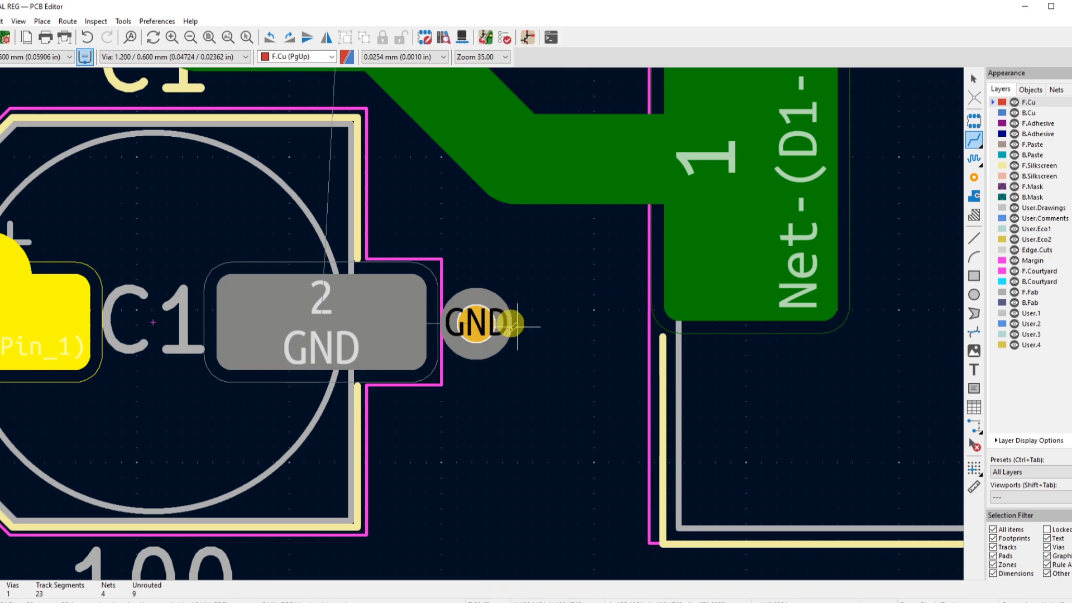
click(476, 322)
key(Escape)
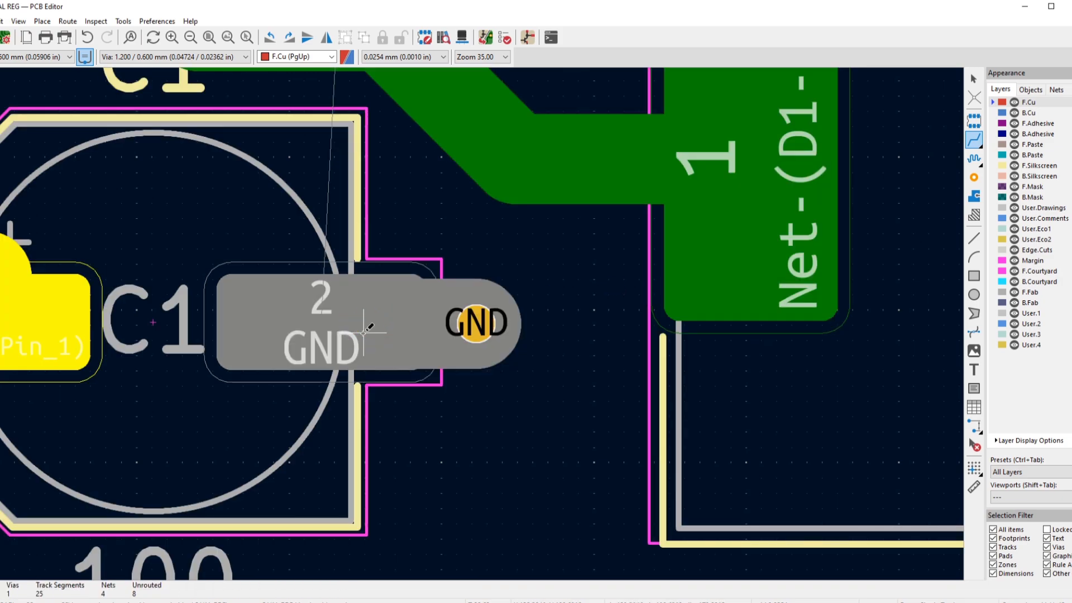
Try to route a B.Cu track from C1's GND via toward J1 pad 2, passing beneath the J1-Pin_1 and D1-K tracks
scroll(550, 315, down, 3)
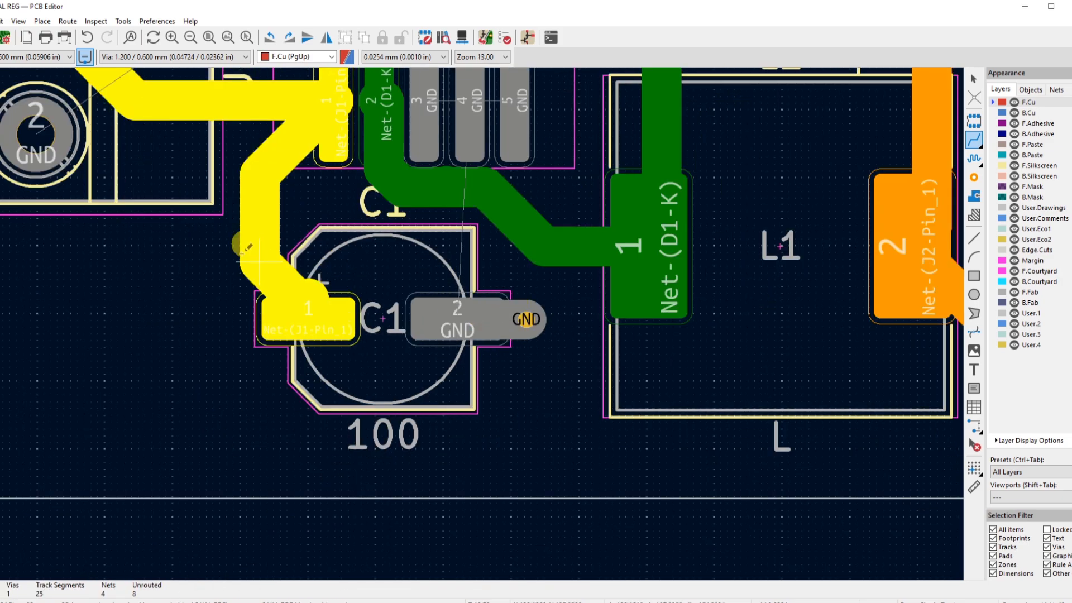
scroll(478, 294, down, 3)
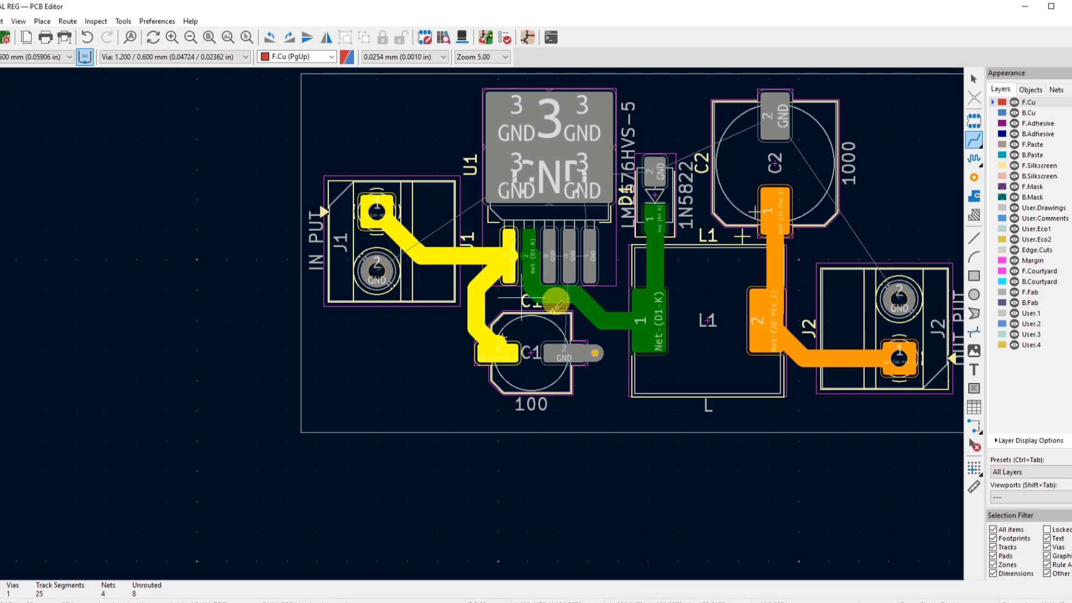
click(1003, 116)
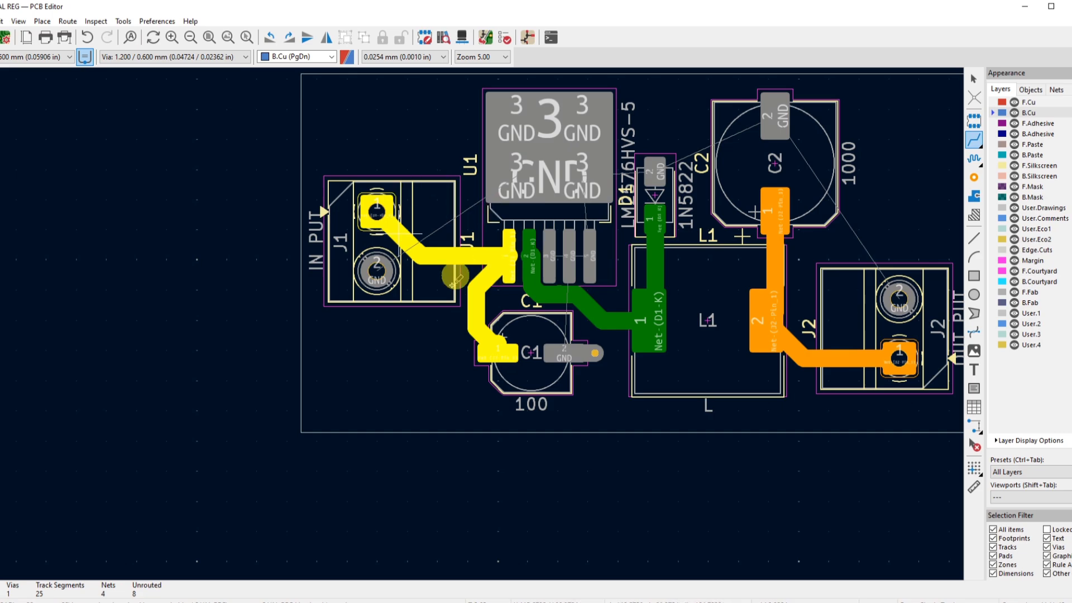
scroll(614, 267, down, 1)
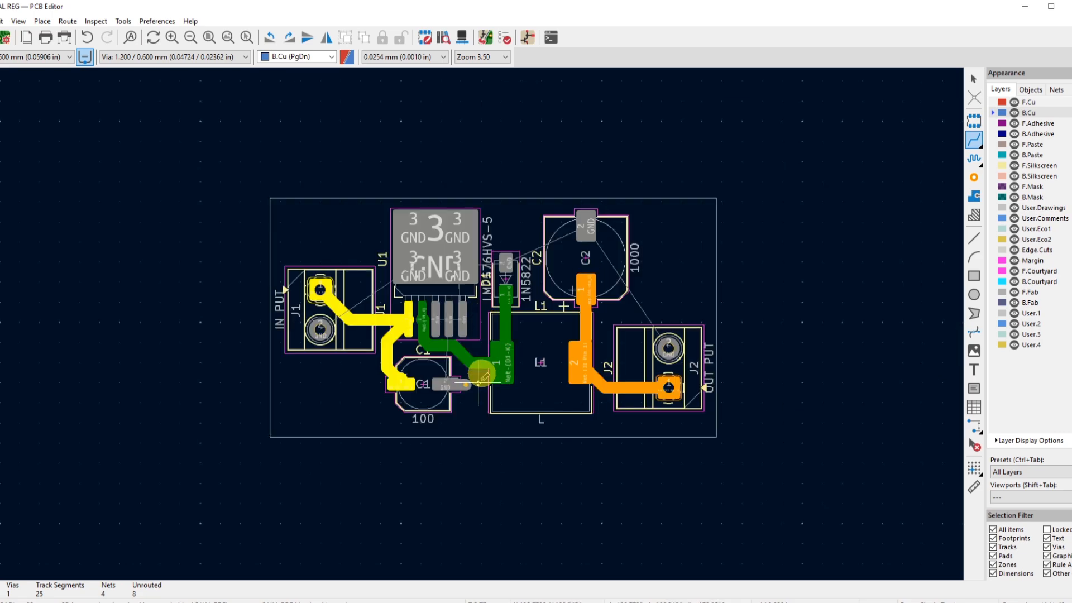
scroll(477, 383, up, 2)
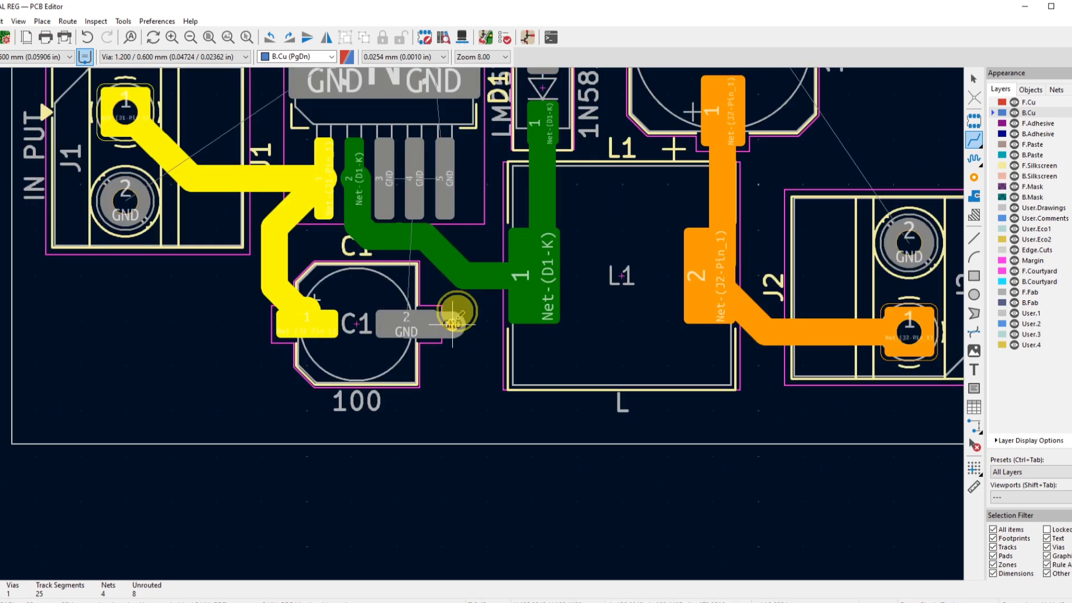
click(453, 323)
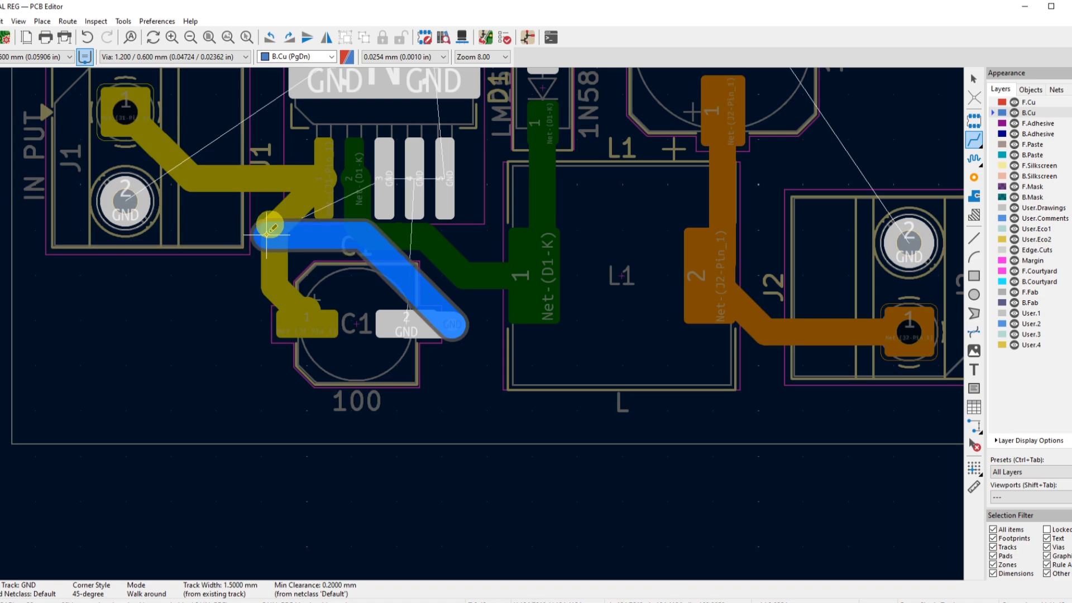
scroll(237, 229, up, 2)
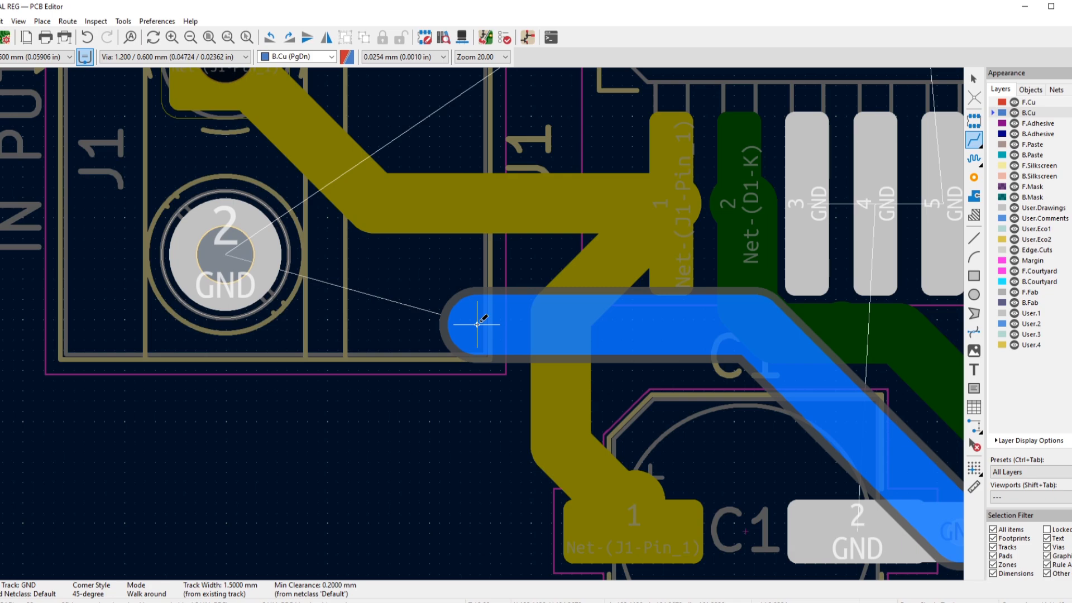
right_click(478, 324)
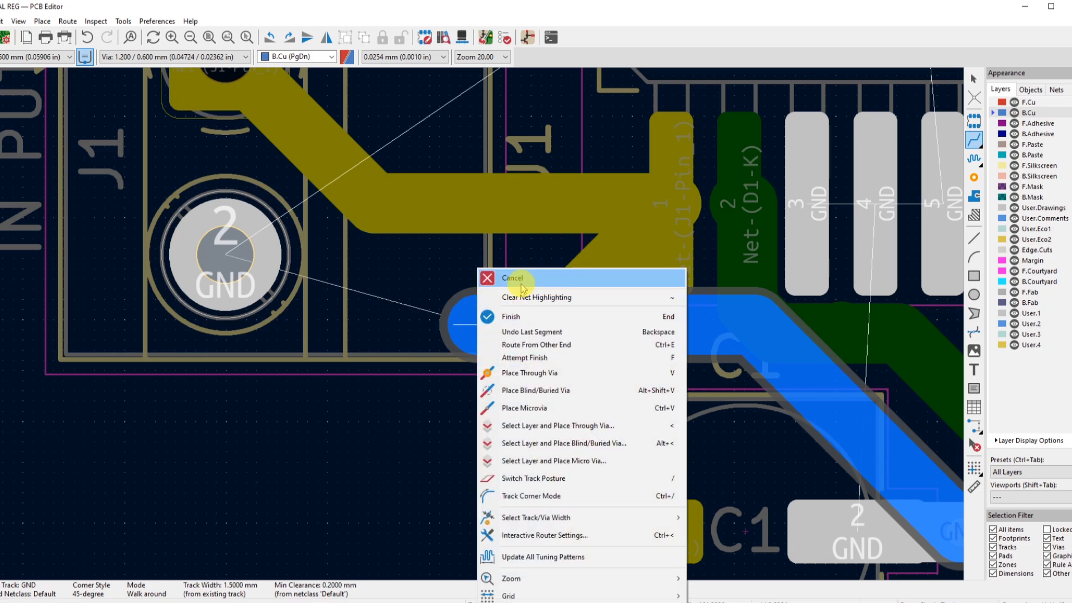
click(503, 281)
scroll(585, 353, down, 4)
scroll(585, 353, up, 1)
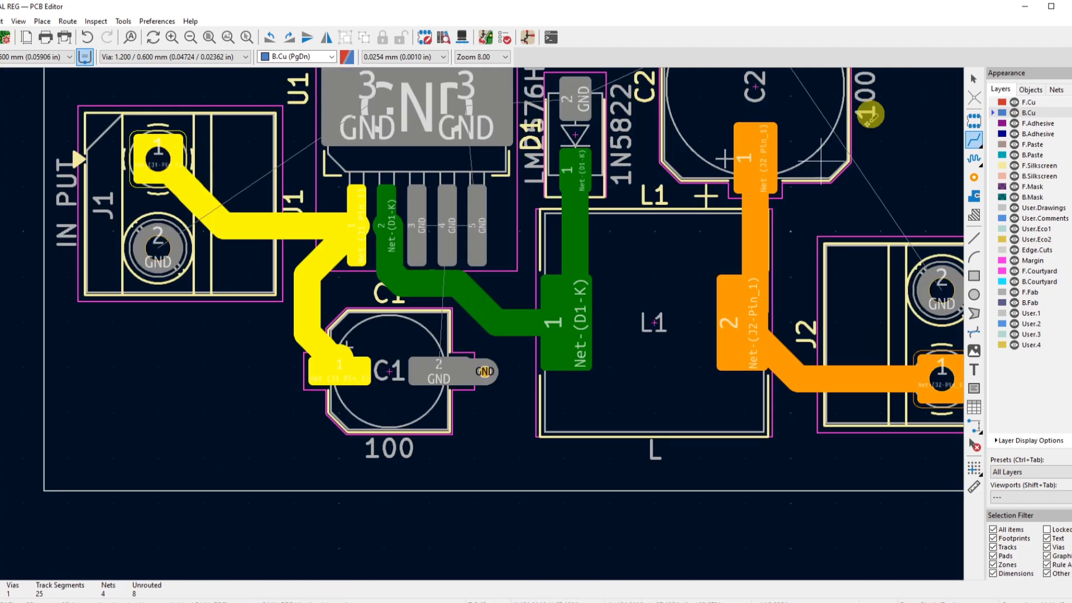
Try to route an F.Cu track from C1's GND via toward U1, past the D1-K track
click(1003, 104)
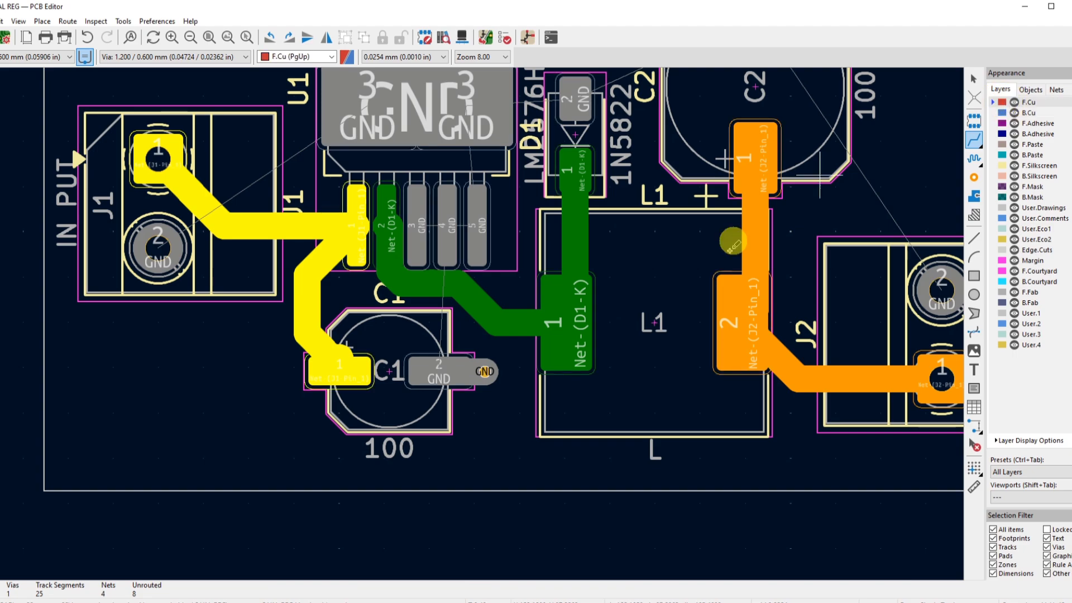
click(486, 362)
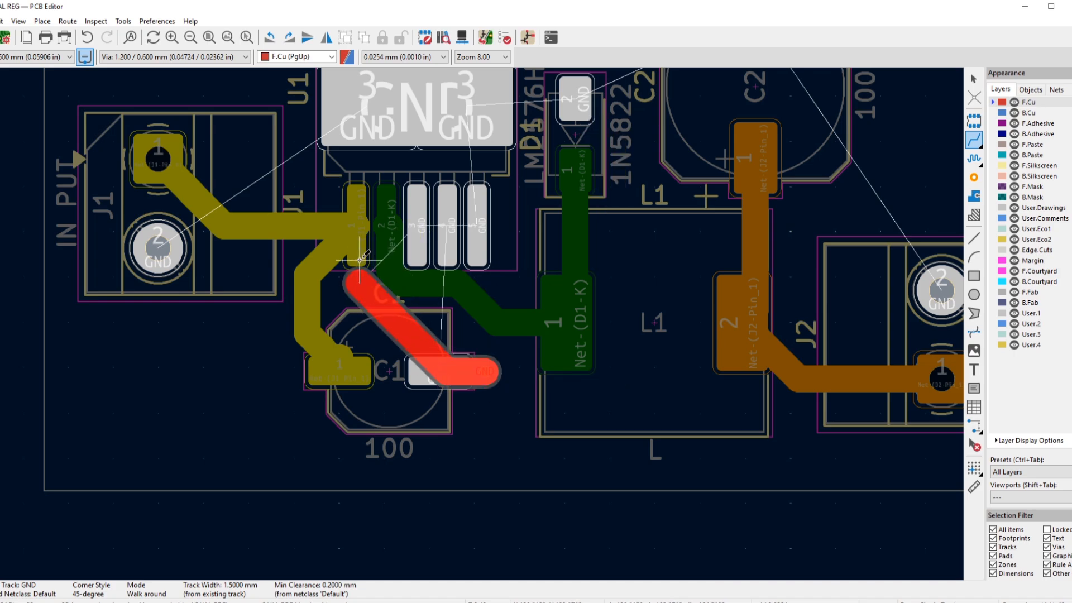
scroll(360, 259, up, 6)
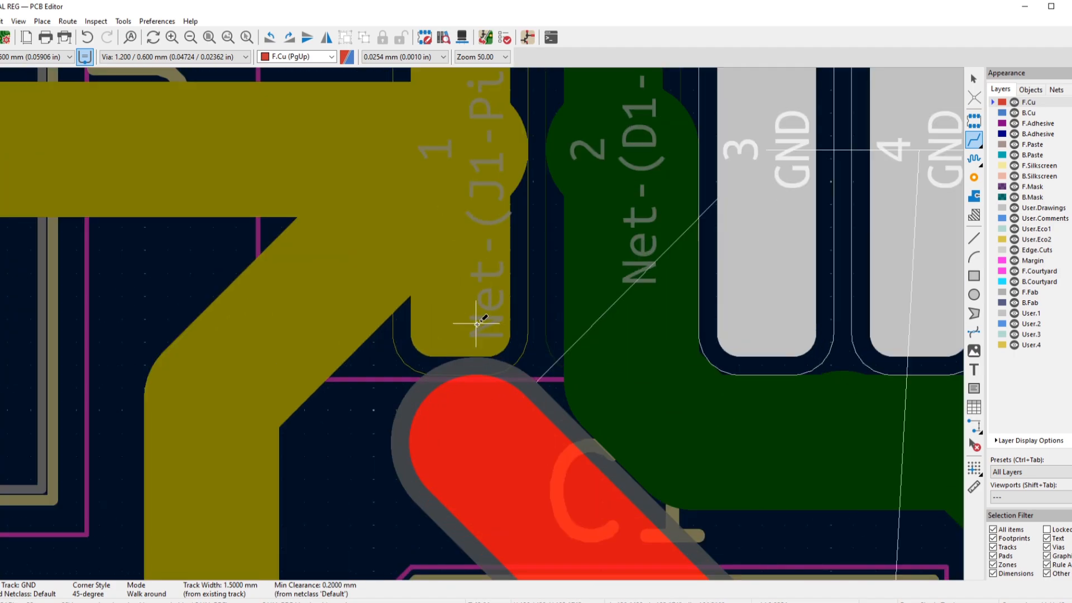
scroll(476, 323, down, 4)
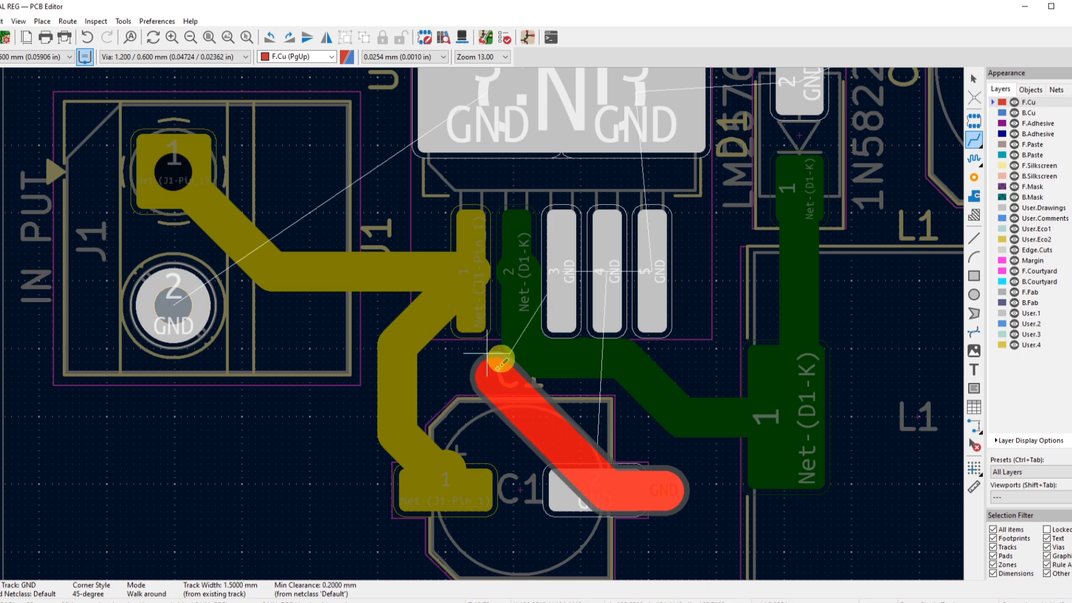
right_click(498, 375)
click(511, 45)
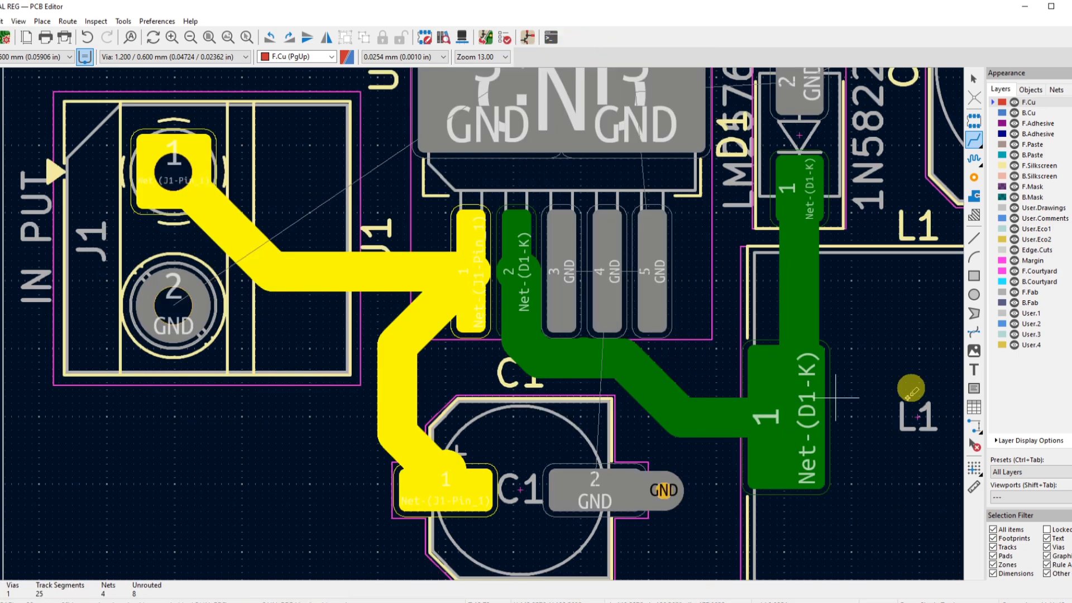
Try to route a B.Cu track from C1's GND via up to U1 pad 3, then leave track routing
click(1002, 114)
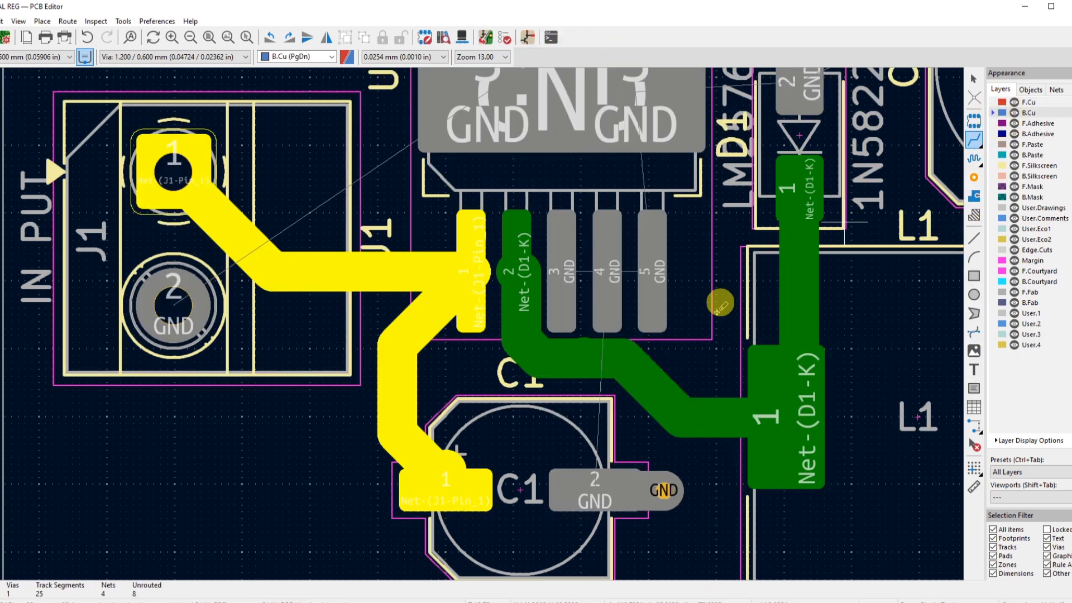
click(663, 491)
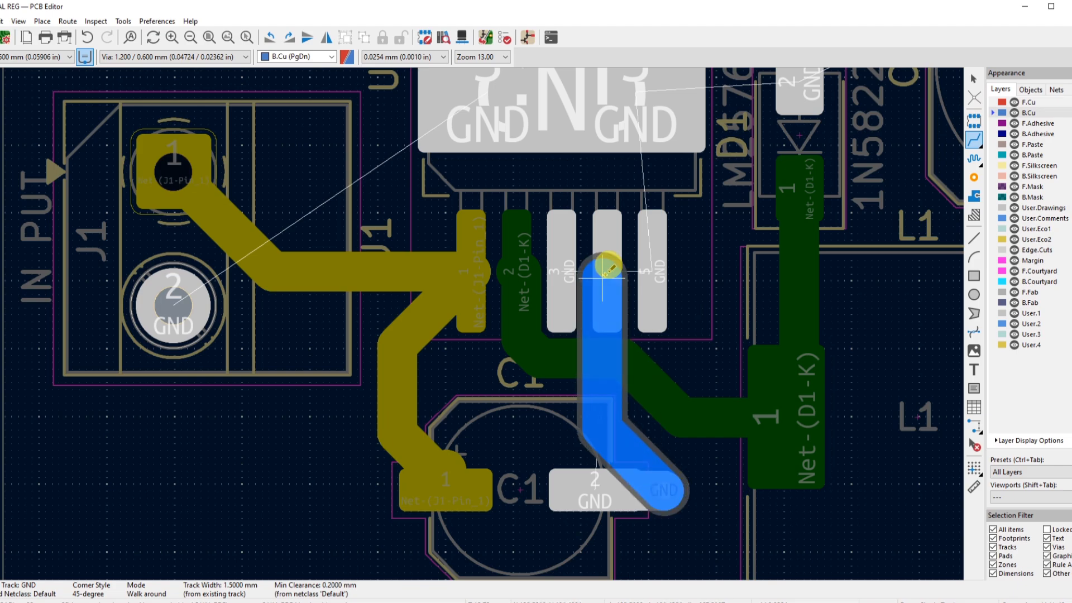
scroll(584, 284, up, 3)
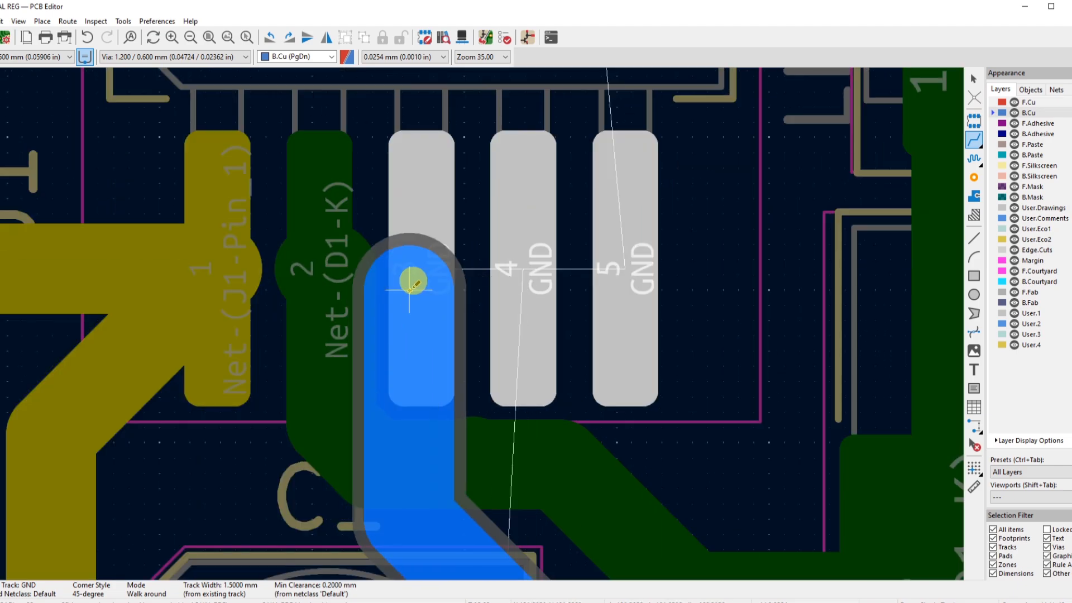
scroll(413, 280, down, 2)
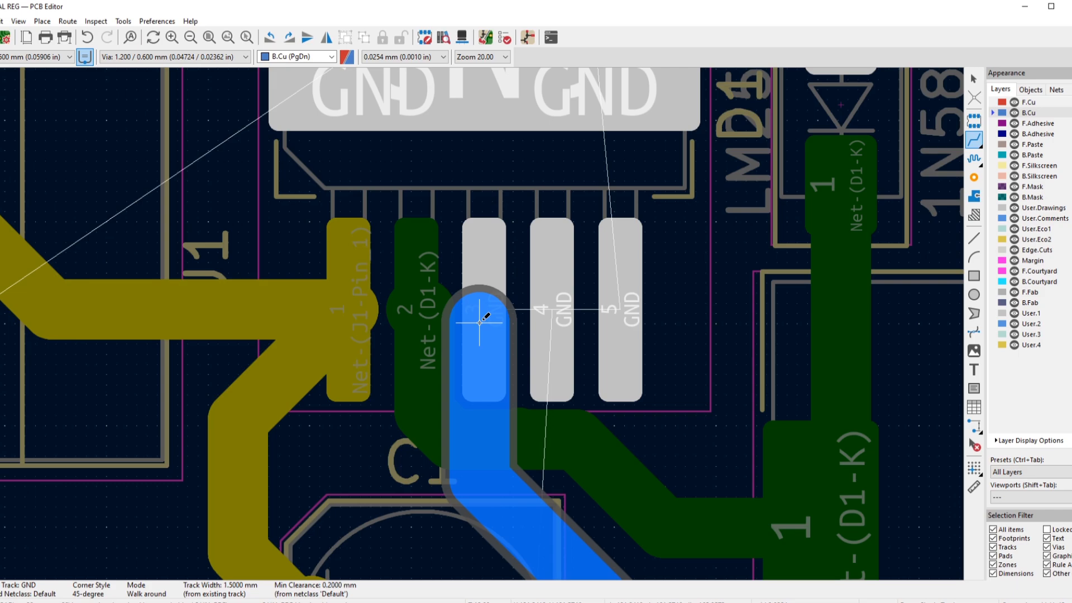
scroll(479, 322, down, 3)
right_click(493, 468)
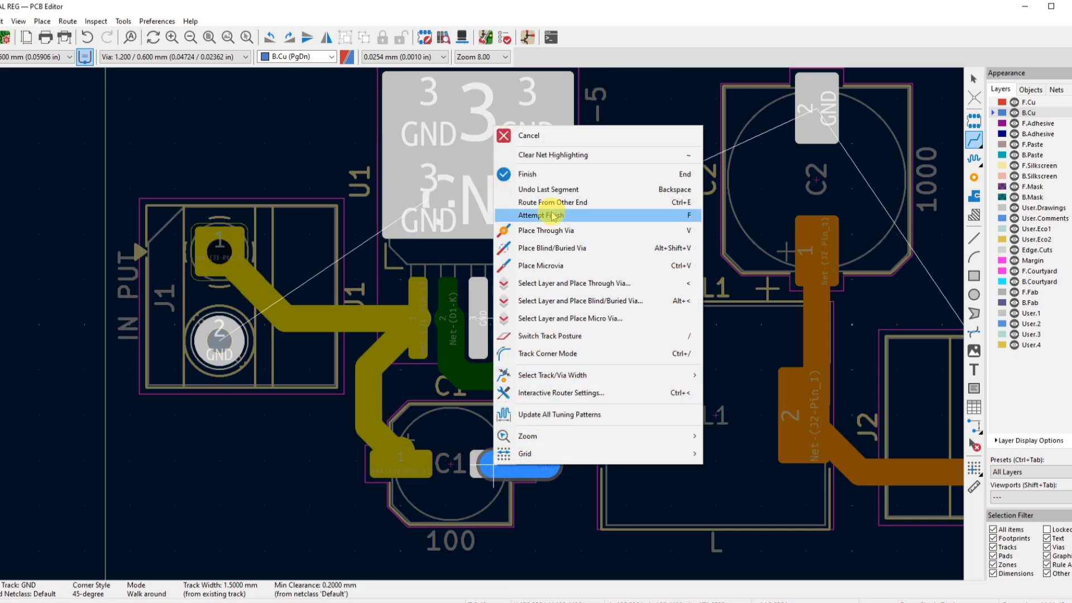
click(536, 136)
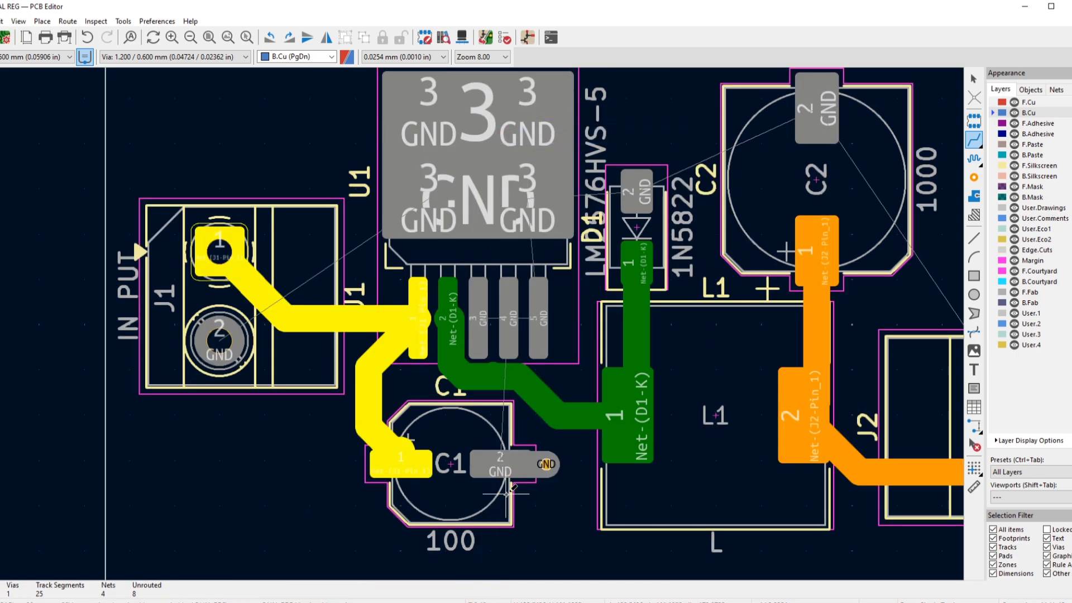
click(509, 424)
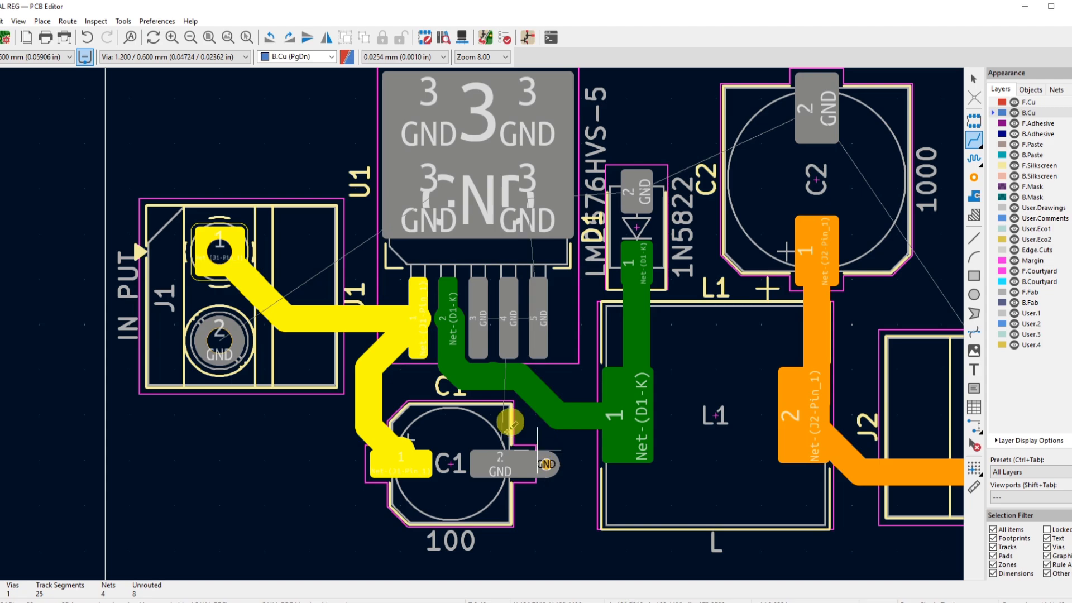
scroll(640, 286, down, 2)
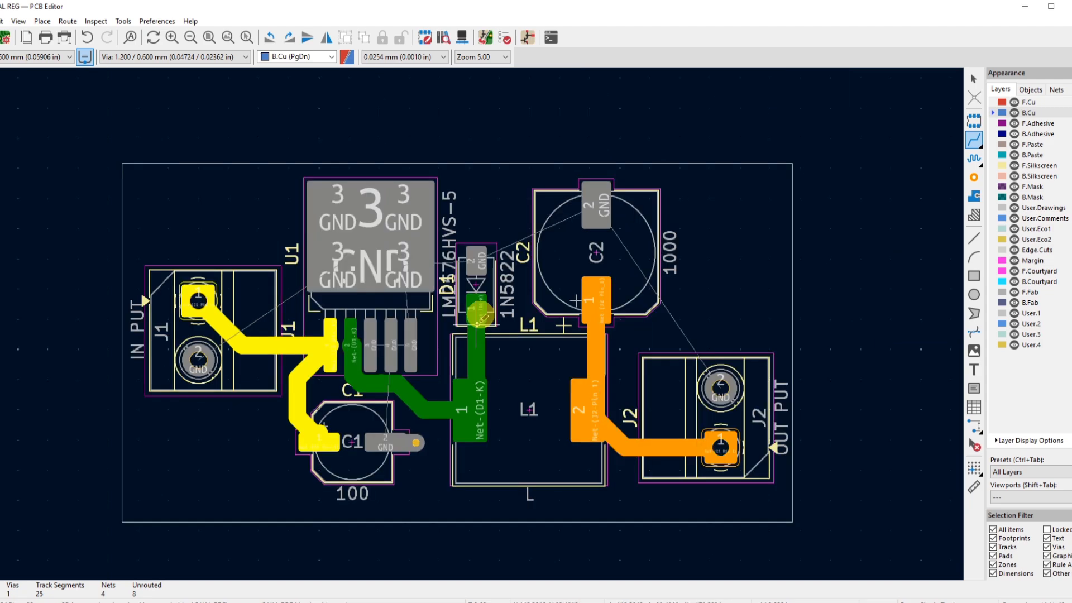
right_click(487, 202)
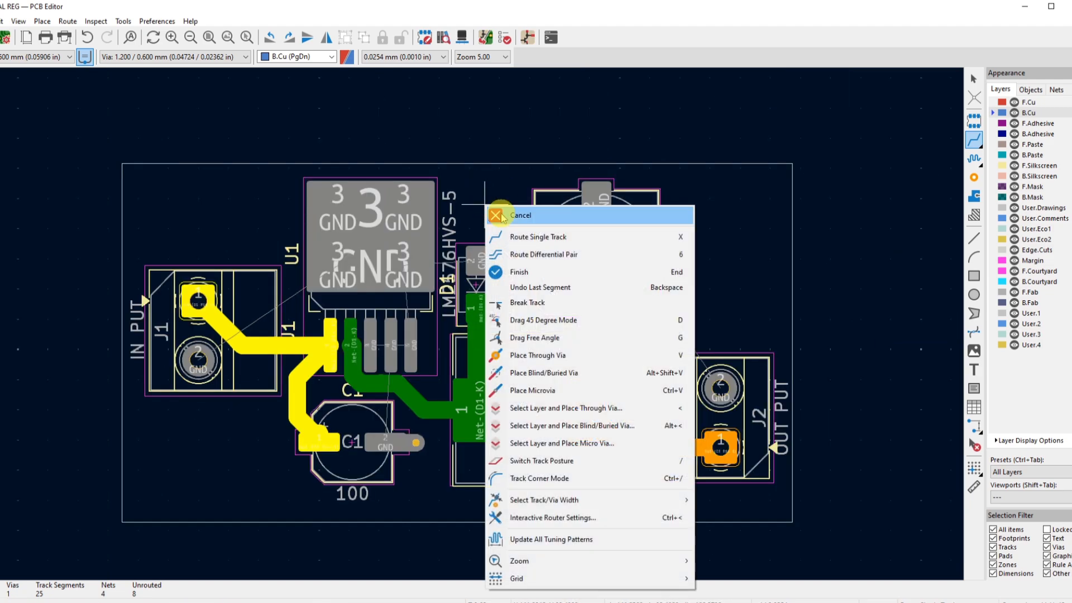
click(496, 214)
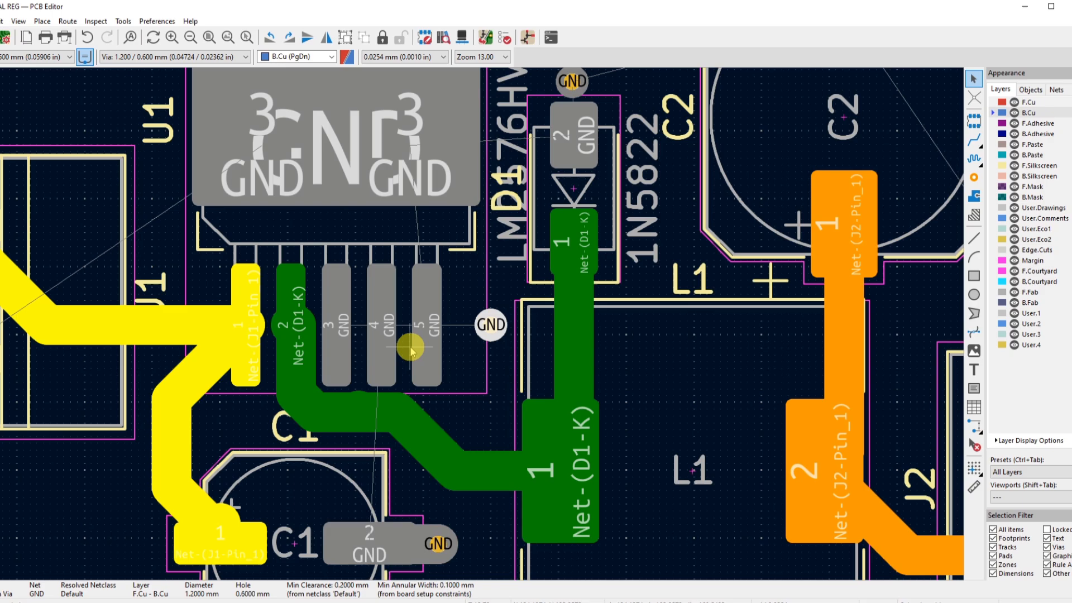
Try to route a 1.5 mm F.Cu track from U1's GND pad 3 with the neighbouring D1-K track in its way
scroll(497, 316, down, 5)
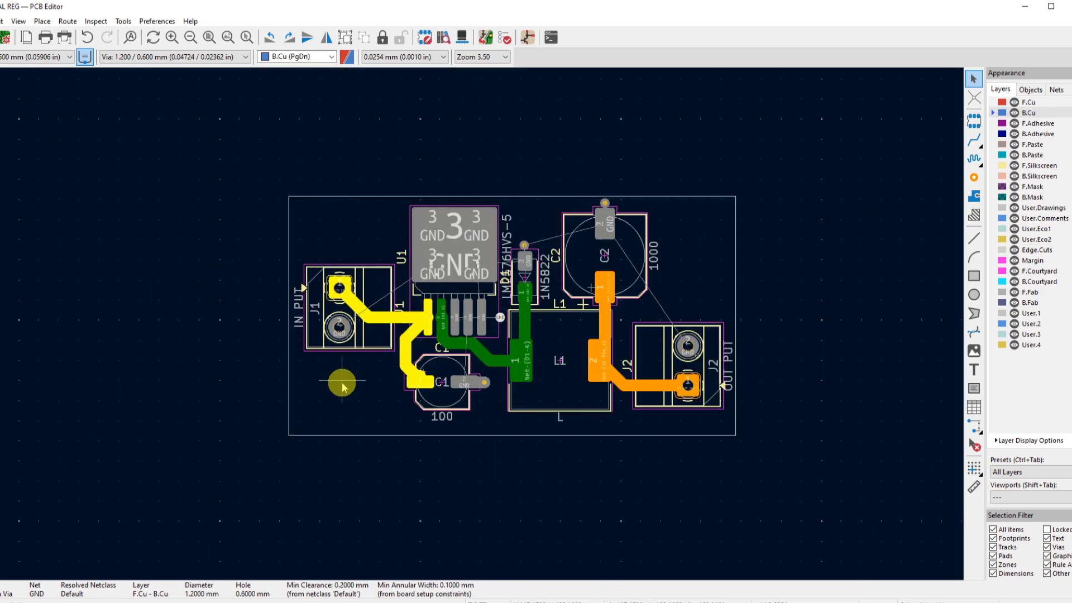
scroll(433, 360, up, 4)
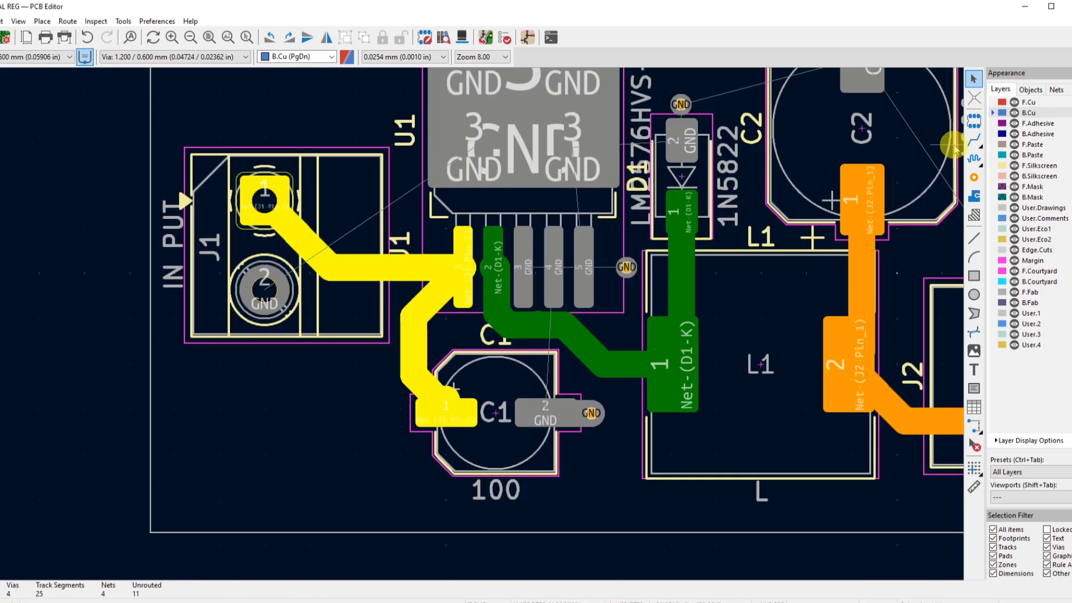
click(974, 140)
click(599, 268)
click(596, 266)
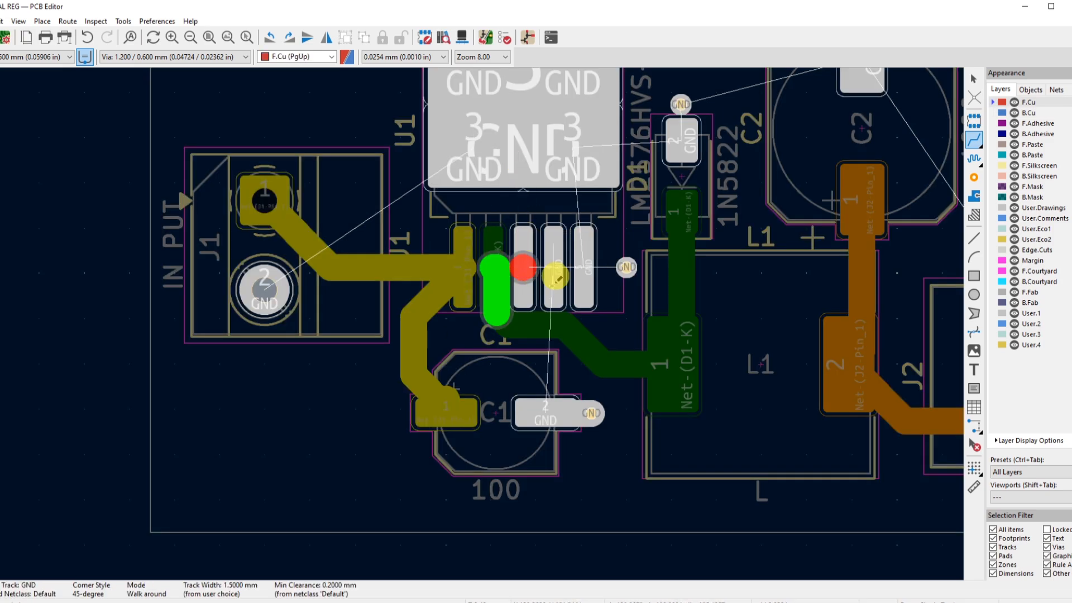
scroll(538, 268, down, 1)
scroll(479, 318, up, 4)
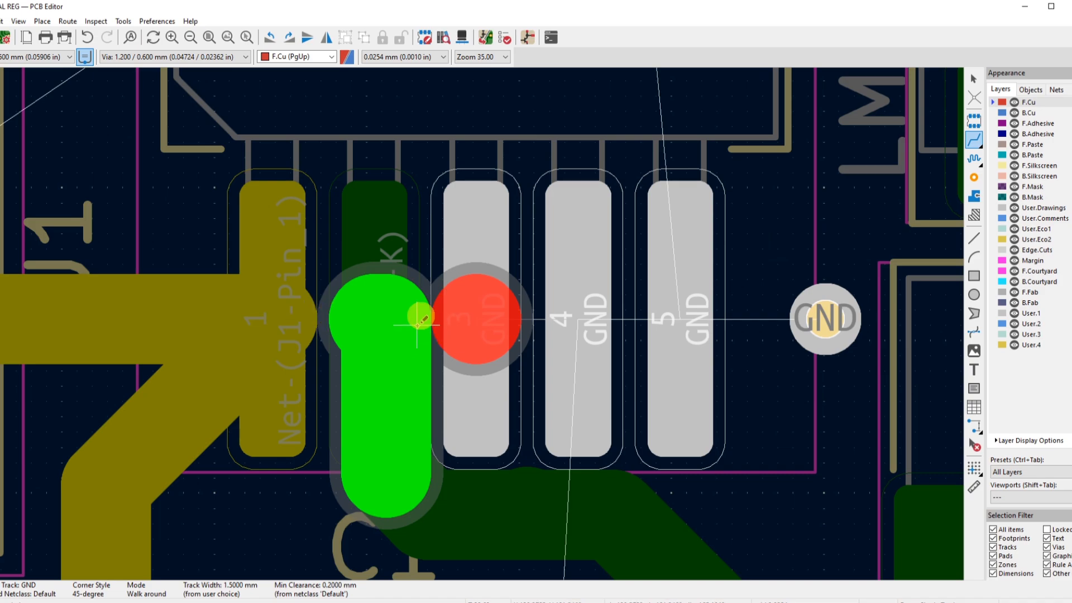
scroll(419, 319, down, 2)
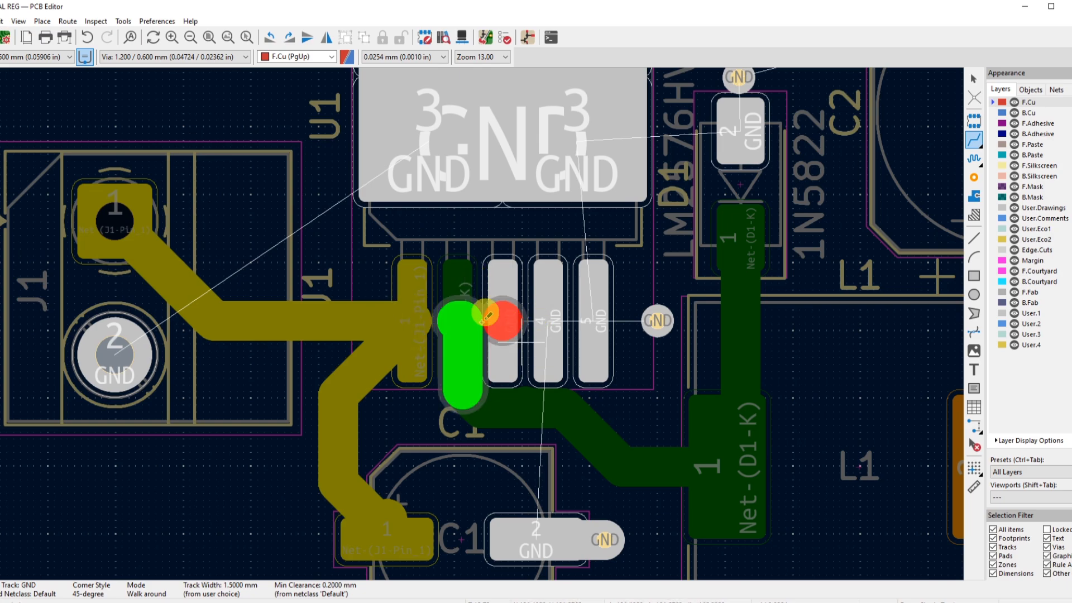
scroll(477, 335, down, 2)
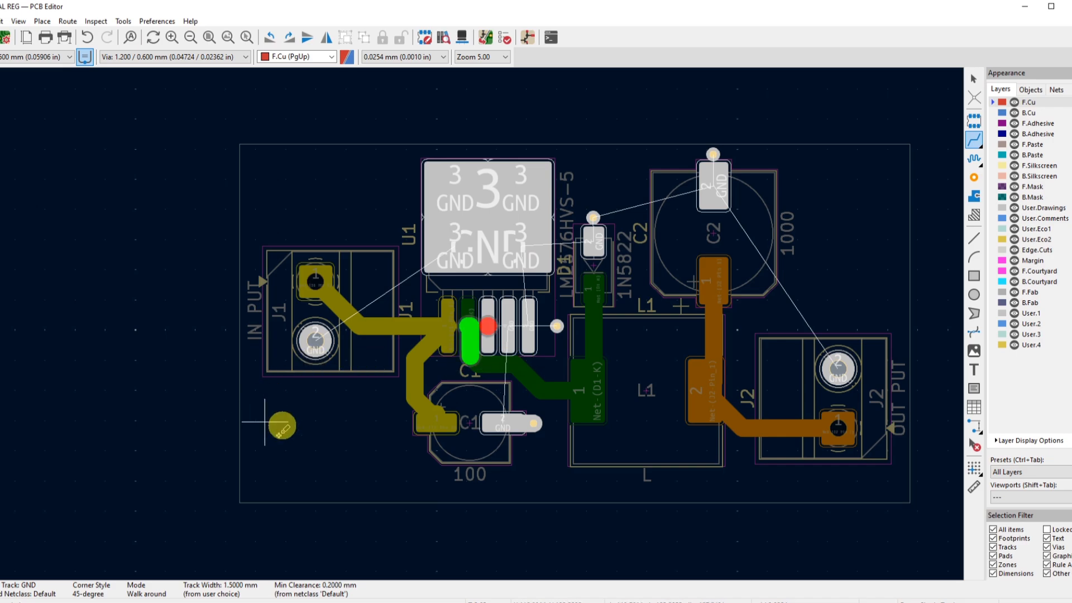
right_click(330, 441)
click(403, 112)
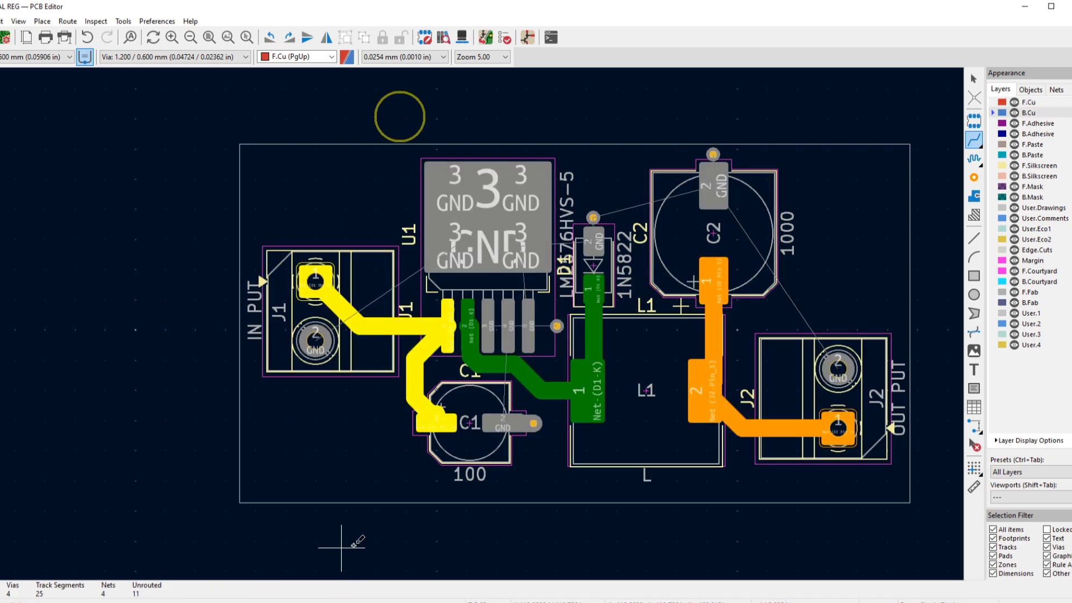
Leave track routing and shift the vertical D1-K track segment away from U1 pad 3, centring it on pad 2
scroll(491, 326, up, 3)
scroll(493, 326, down, 3)
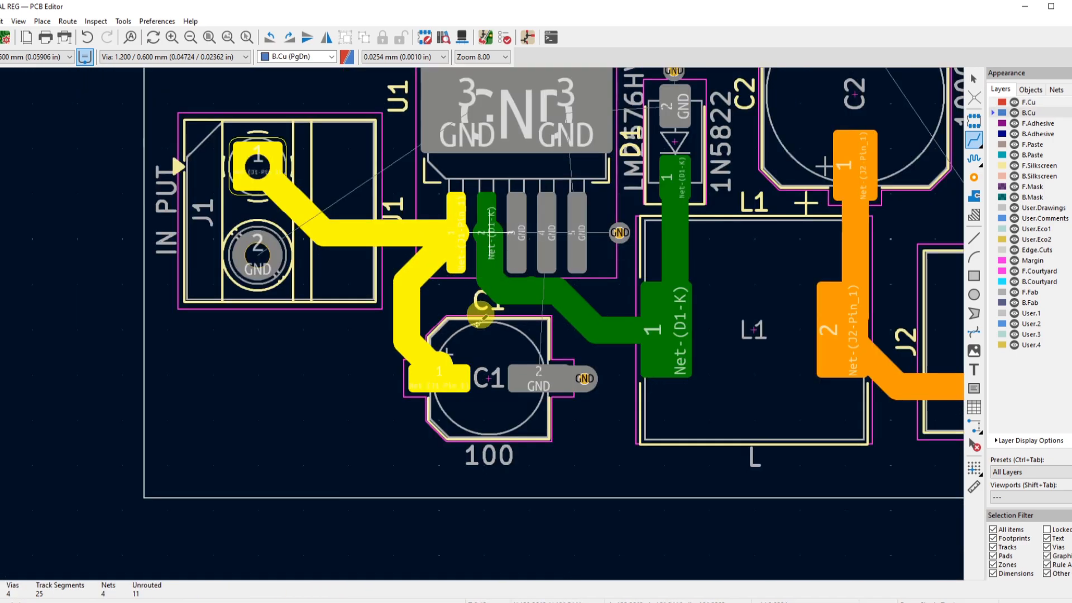
scroll(497, 312, up, 3)
scroll(150, 564, down, 3)
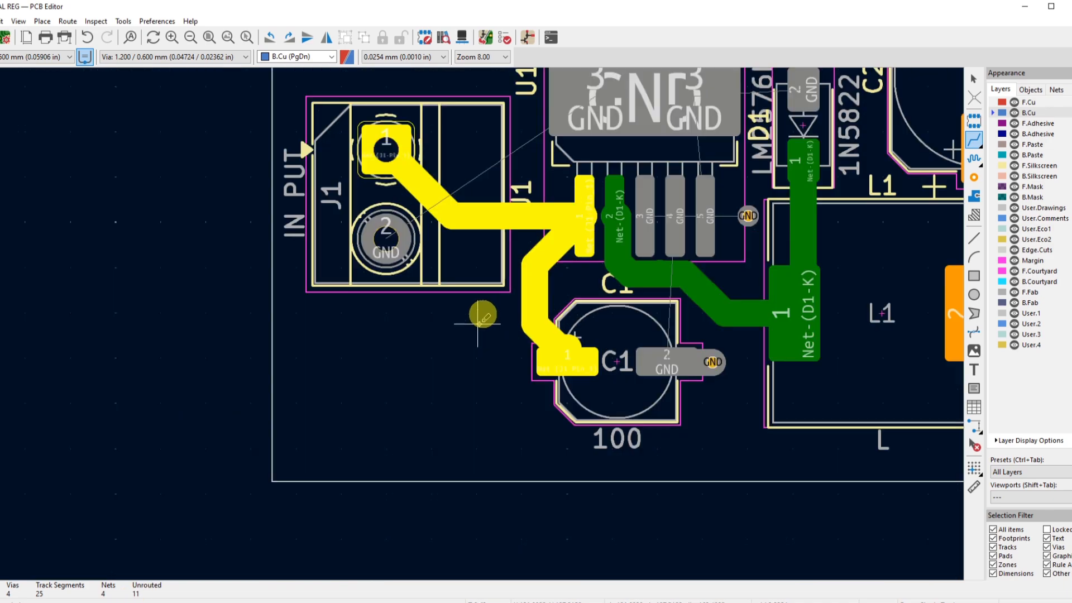
right_click(523, 223)
click(518, 232)
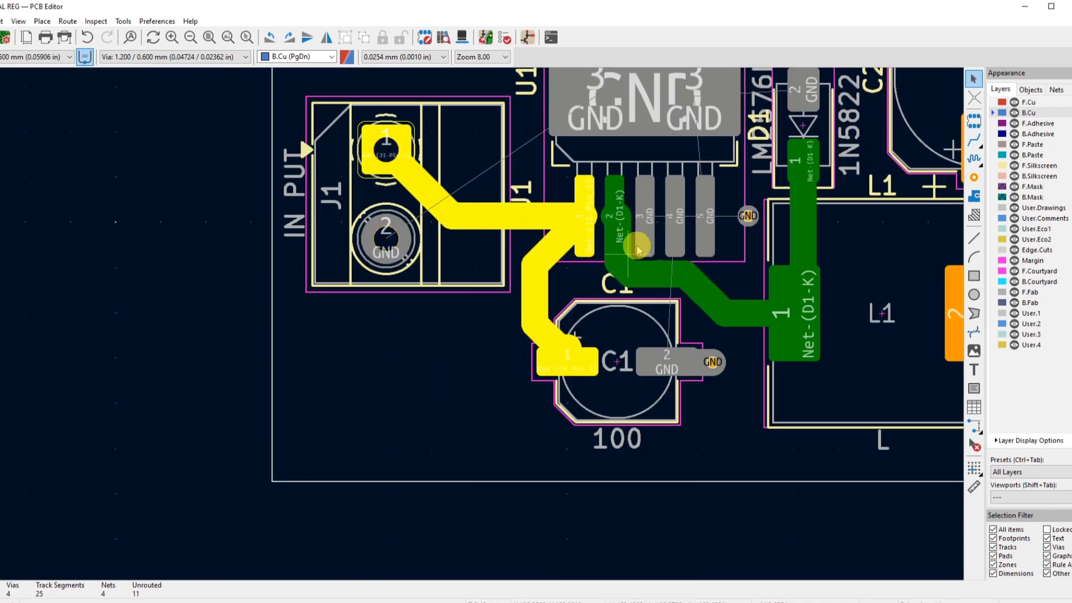
scroll(615, 215, up, 3)
click(429, 275)
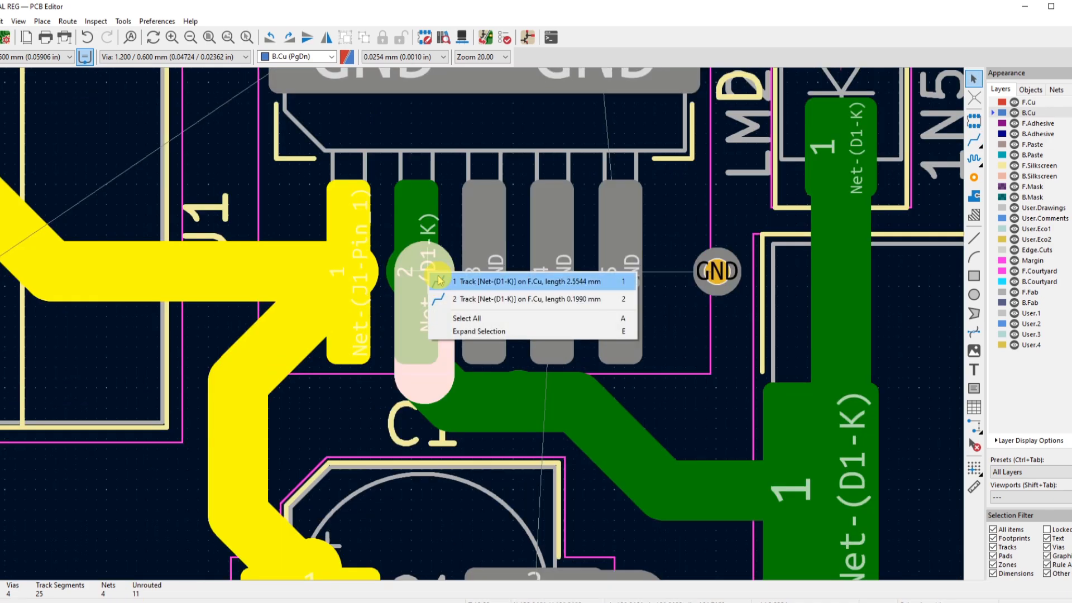
click(438, 281)
drag(417, 311, 409, 314)
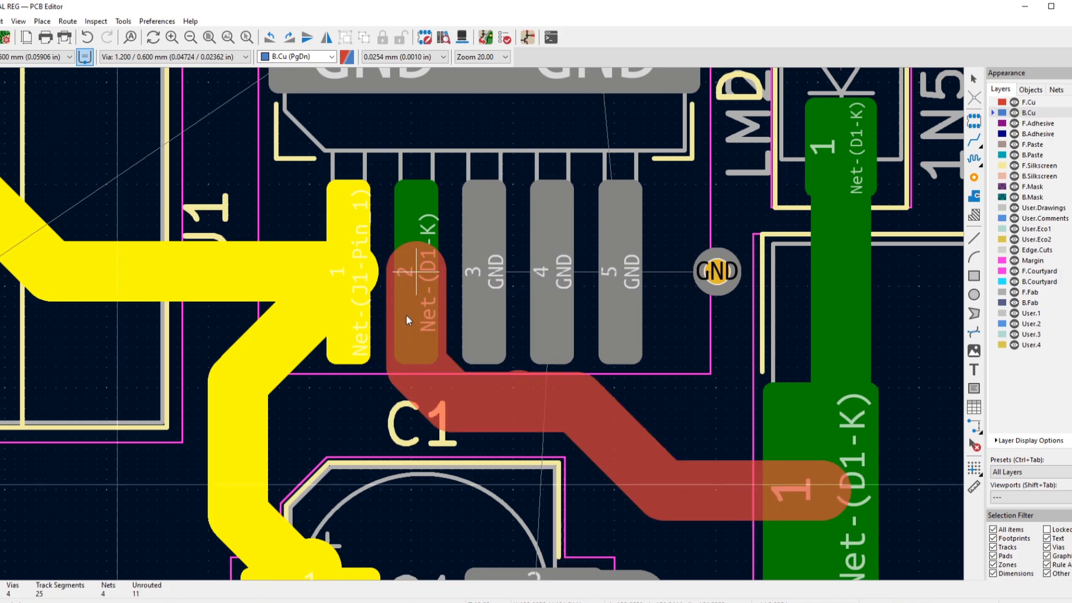
click(407, 314)
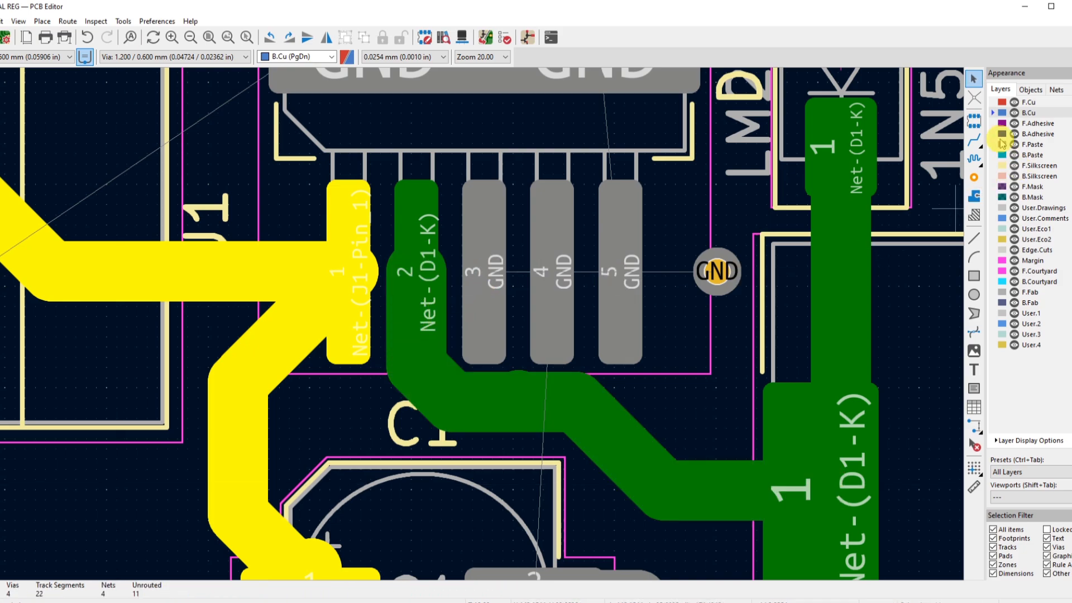
Route 1.5 mm F.Cu tracks joining U1's GND pads 3, 4 and 5 and continuing to the GND via beside pad 5
click(974, 140)
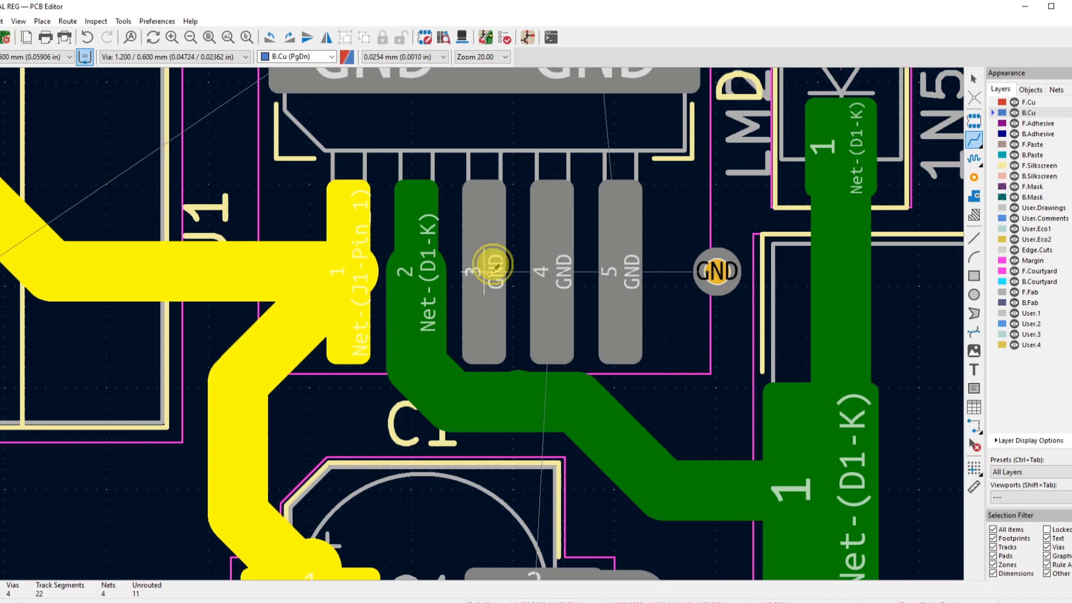
click(489, 272)
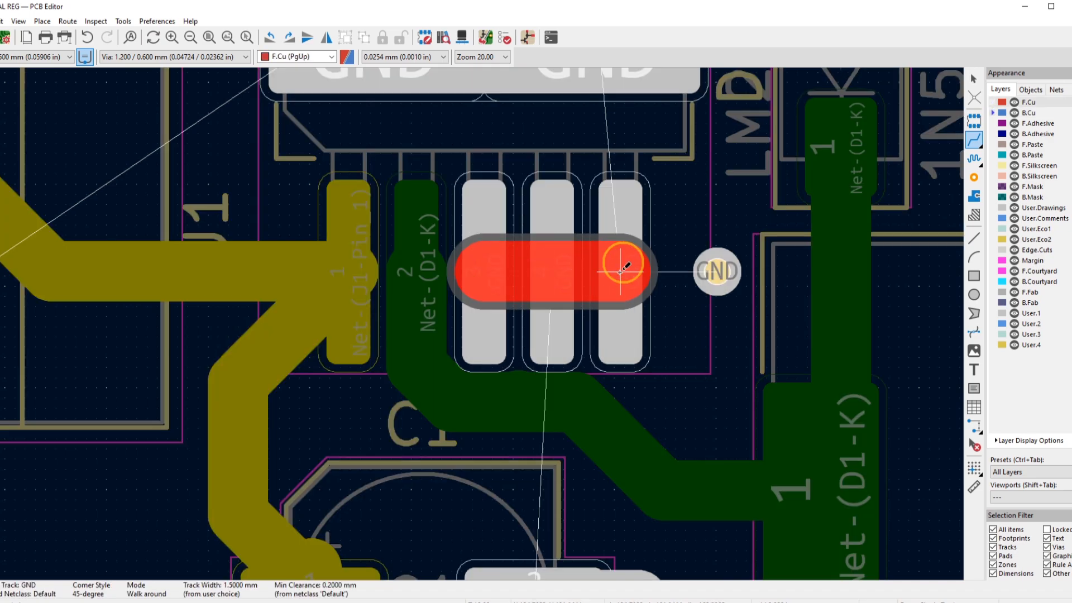
click(621, 270)
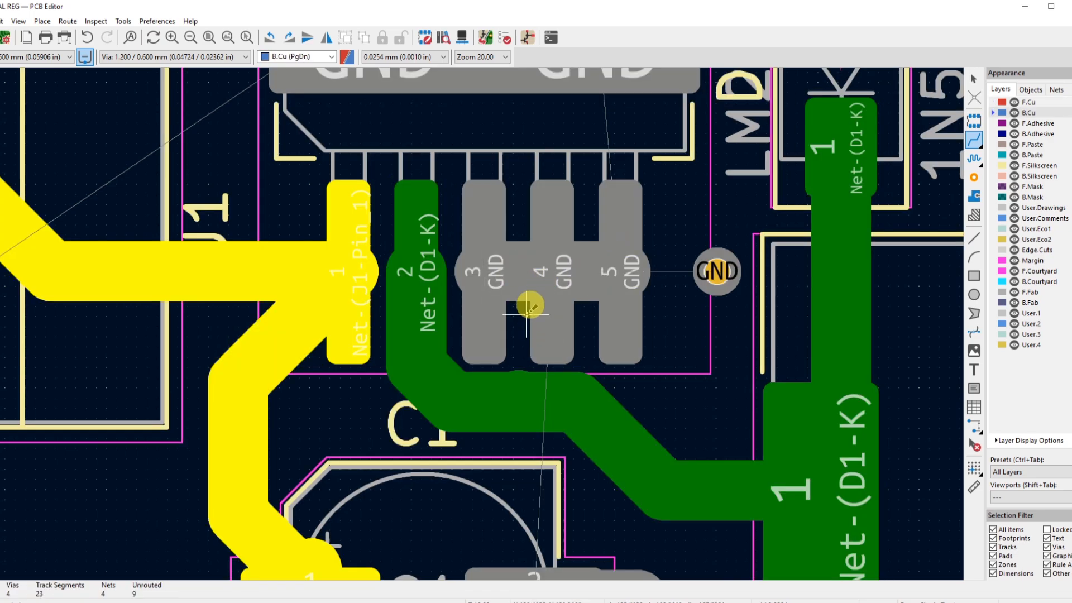
scroll(527, 312, up, 2)
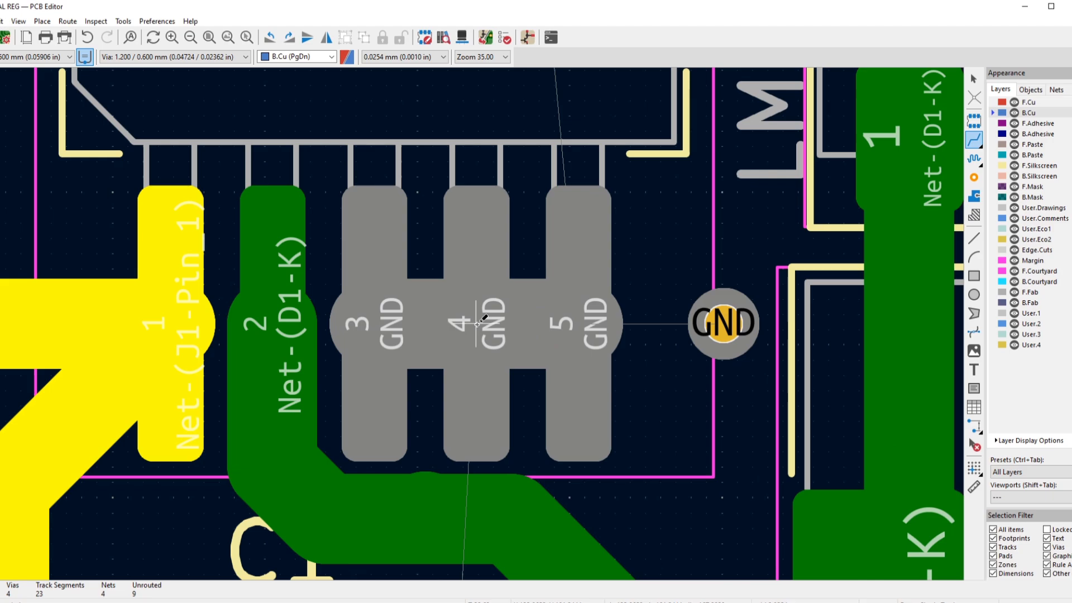
click(599, 324)
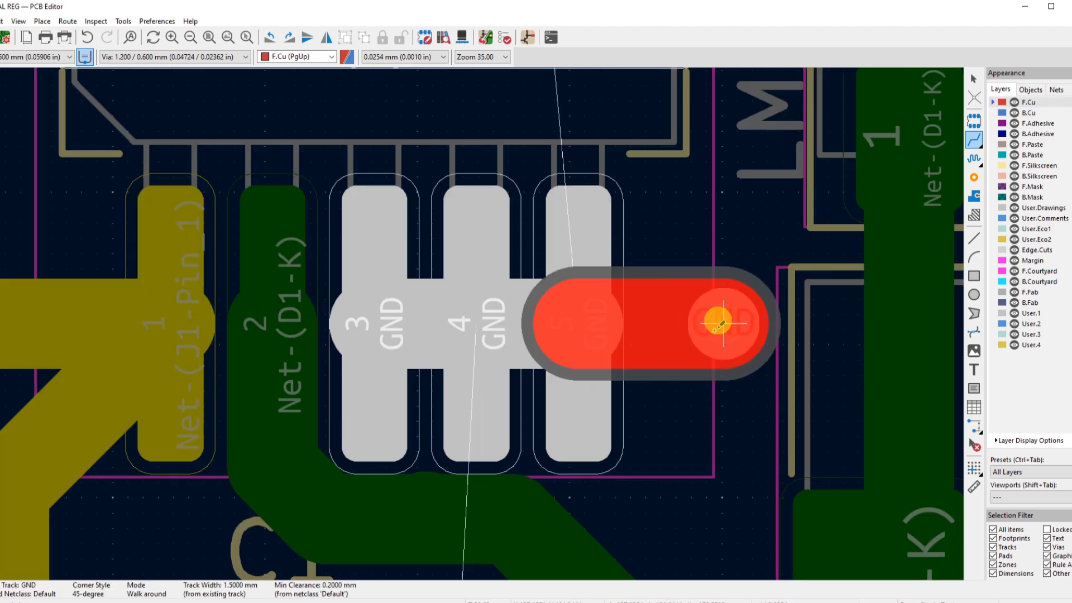
key(v)
scroll(718, 323, down, 6)
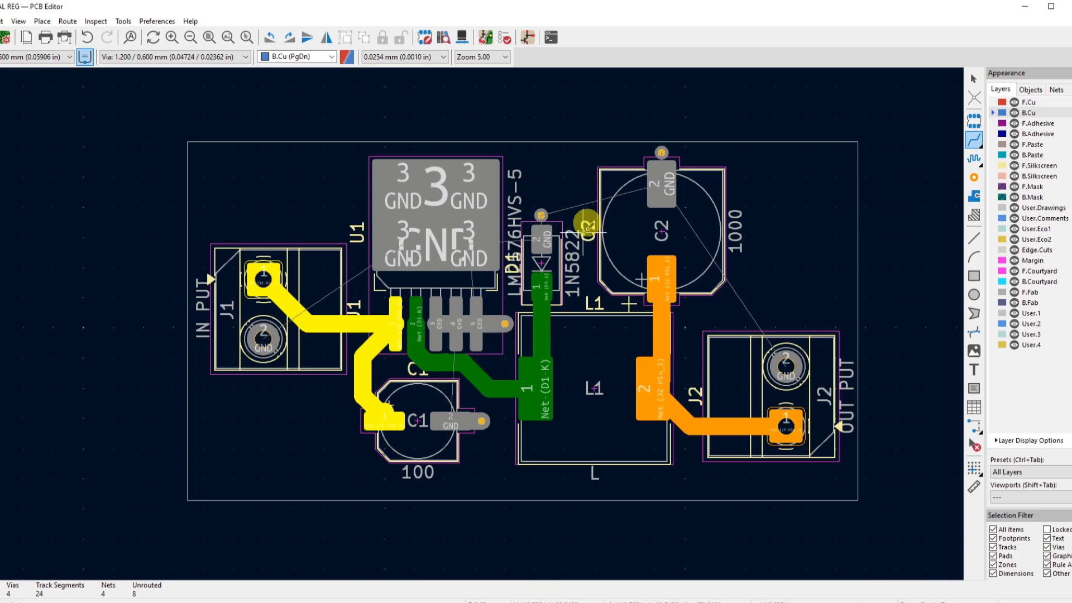
Examine the remaining unrouted GND connections between U1, D1, C2 and the J1 and J2 terminals
scroll(770, 364, up, 4)
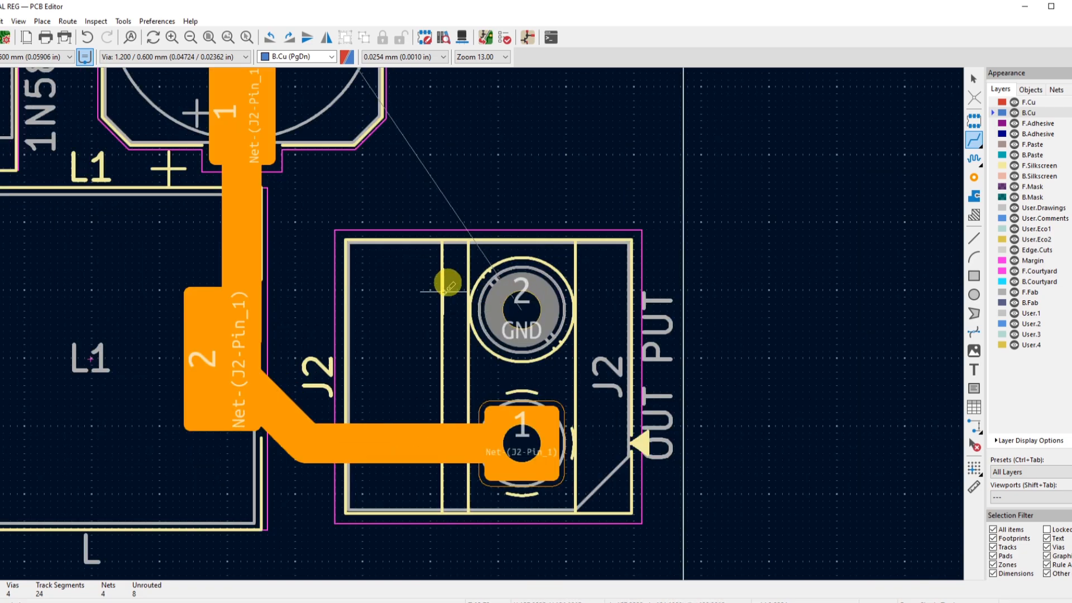
scroll(445, 291, down, 4)
scroll(281, 196, up, 4)
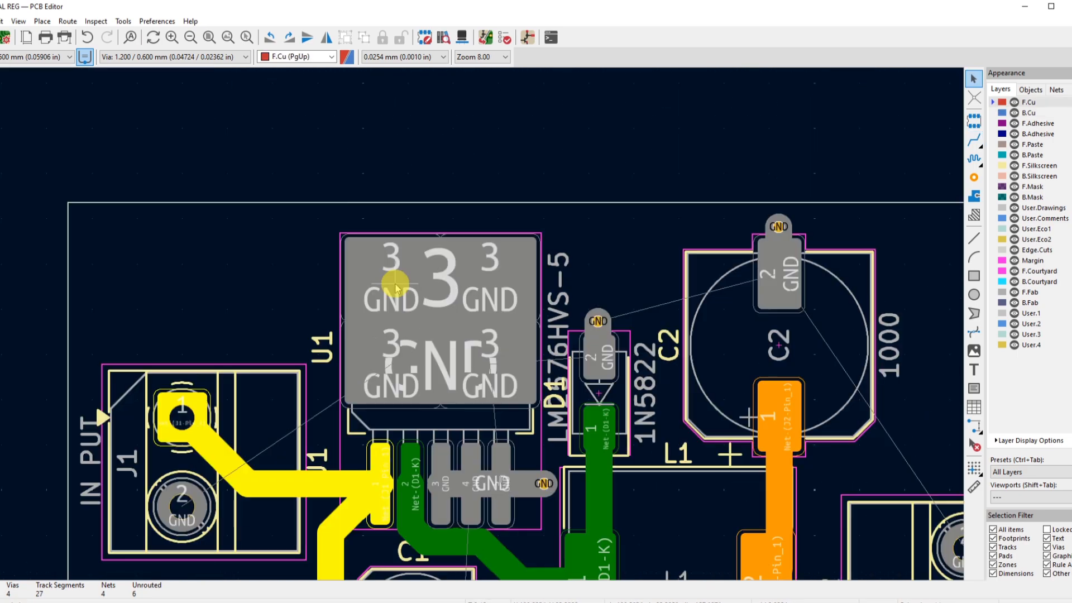
scroll(614, 324, down, 2)
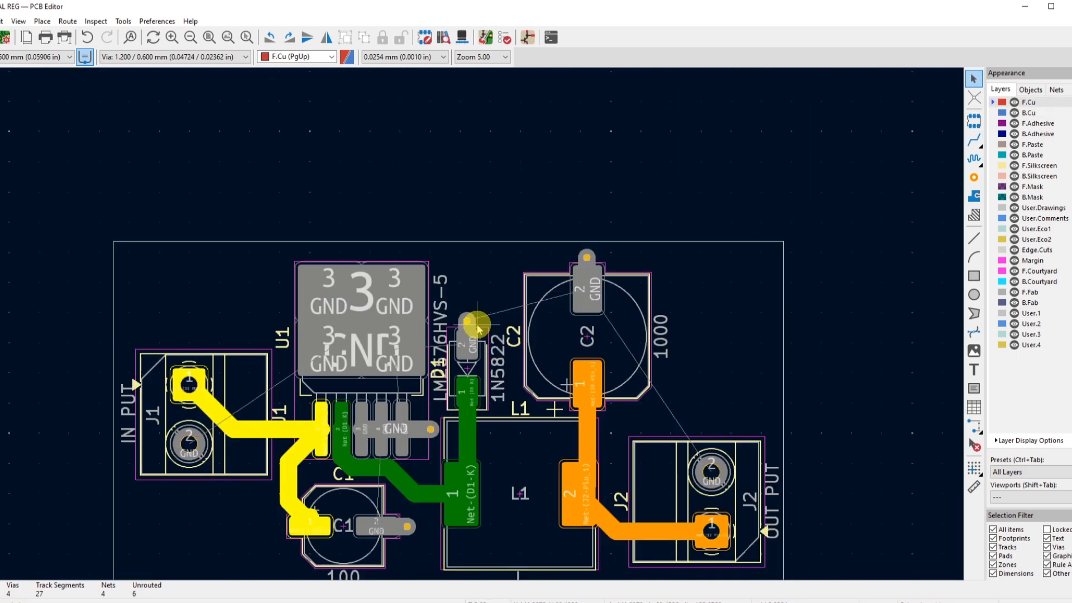
scroll(525, 381, up, 1)
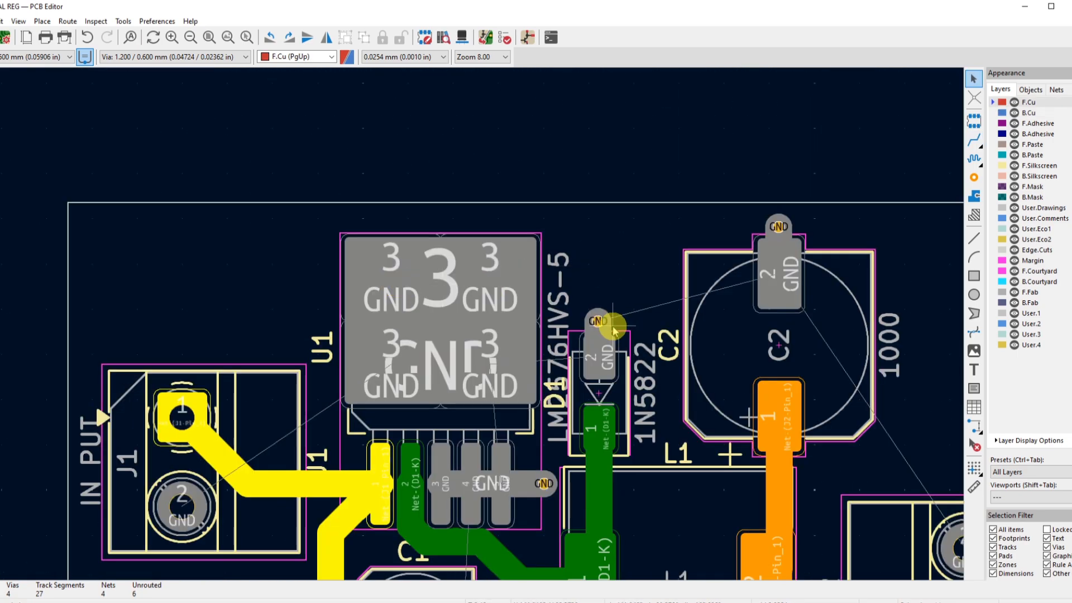
scroll(514, 389, down, 1)
scroll(588, 232, up, 1)
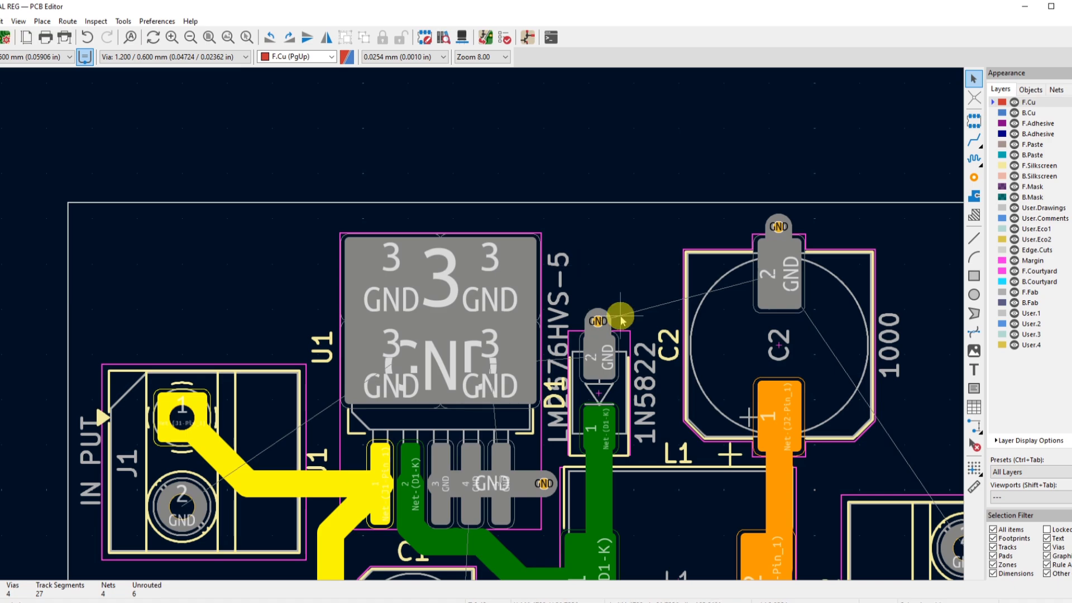
scroll(477, 330, down, 1)
scroll(396, 286, up, 1)
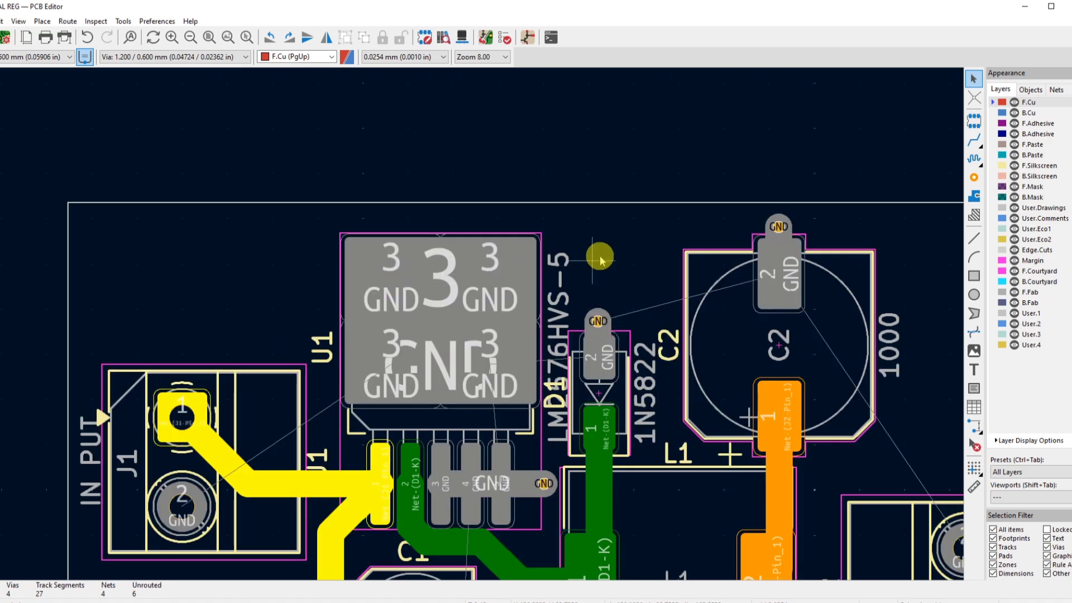
scroll(619, 326, down, 1)
scroll(476, 258, up, 1)
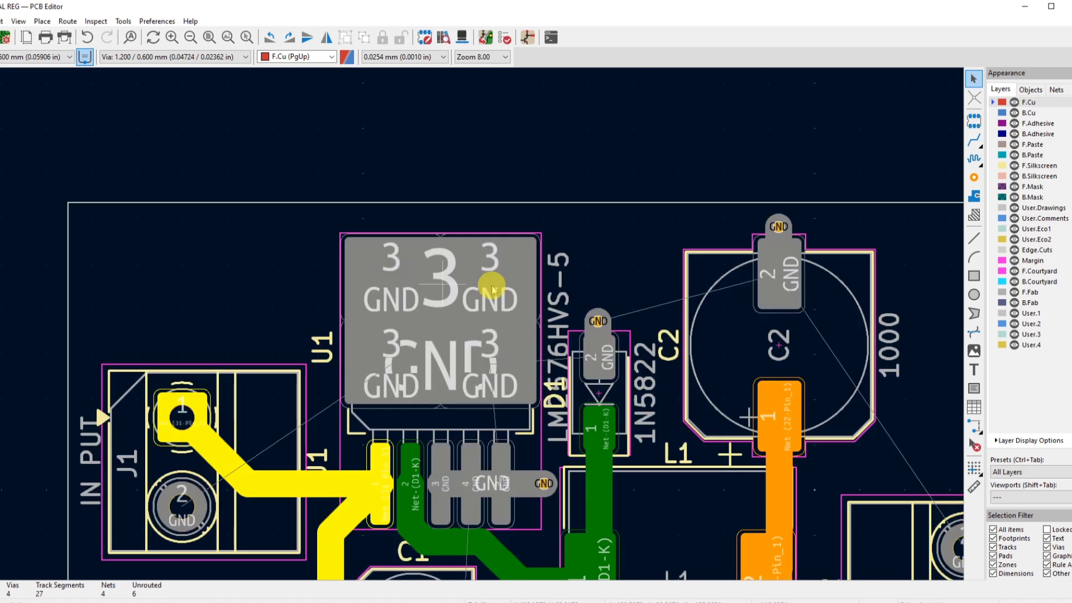
scroll(558, 346, down, 1)
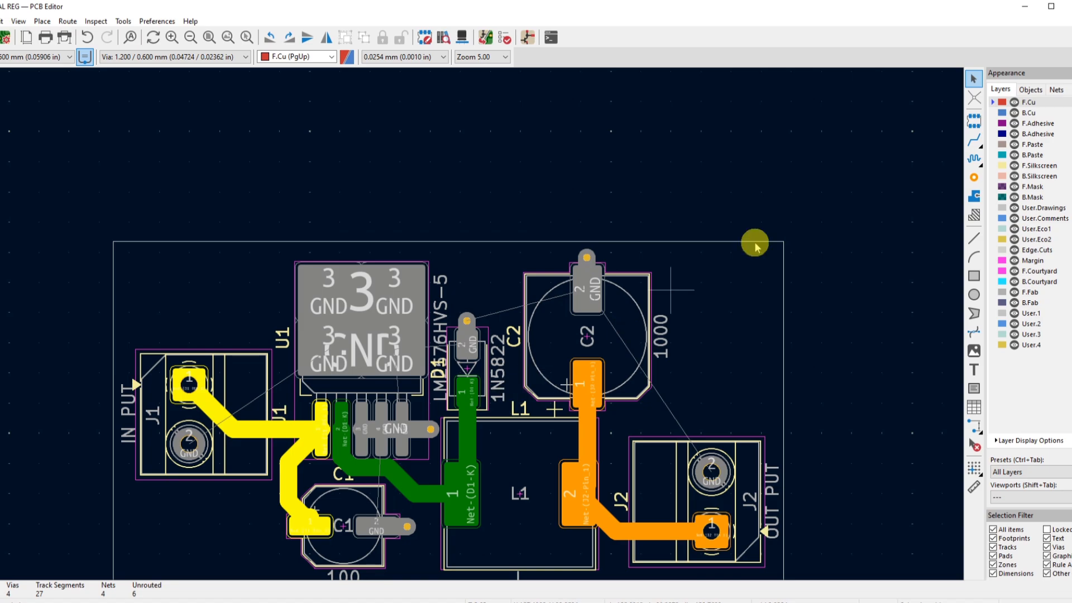
scroll(698, 251, up, 1)
scroll(675, 328, down, 1)
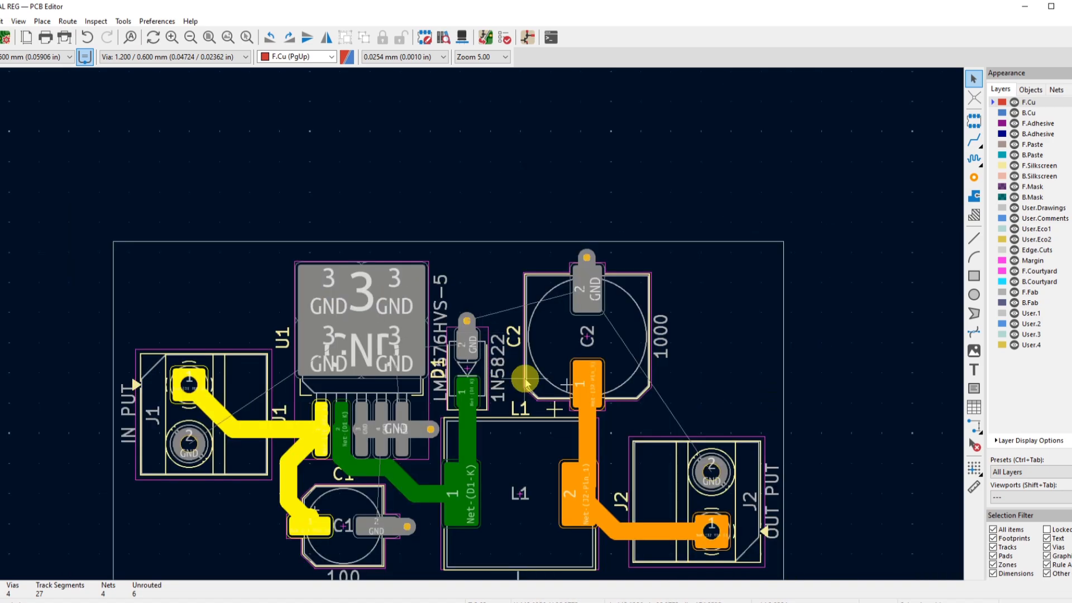
scroll(698, 201, up, 1)
scroll(581, 290, down, 1)
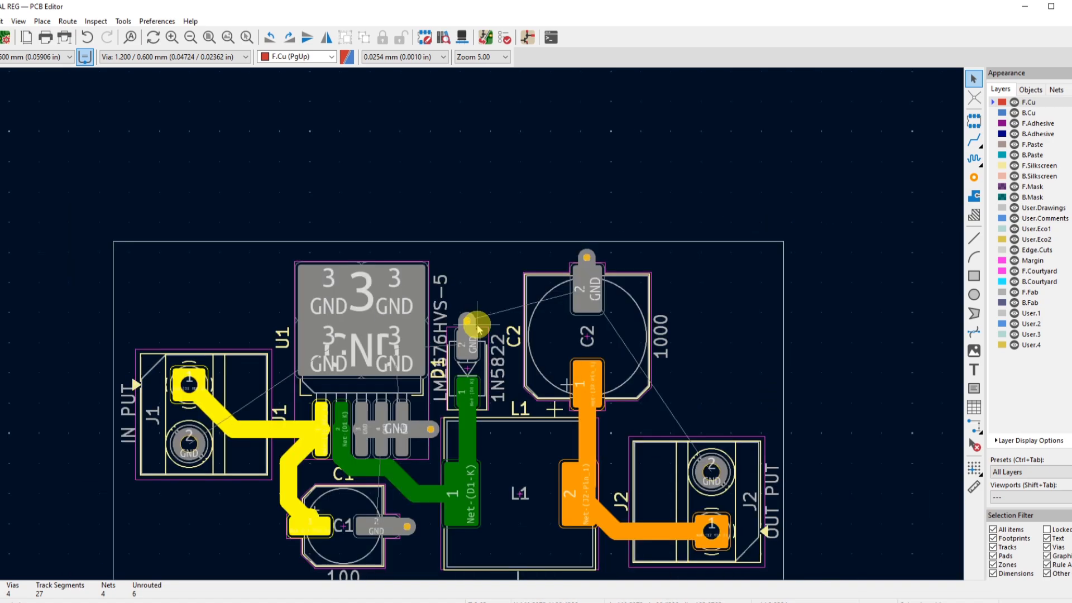
Start a filled copper zone at the upper-left corner of the board outline
click(972, 198)
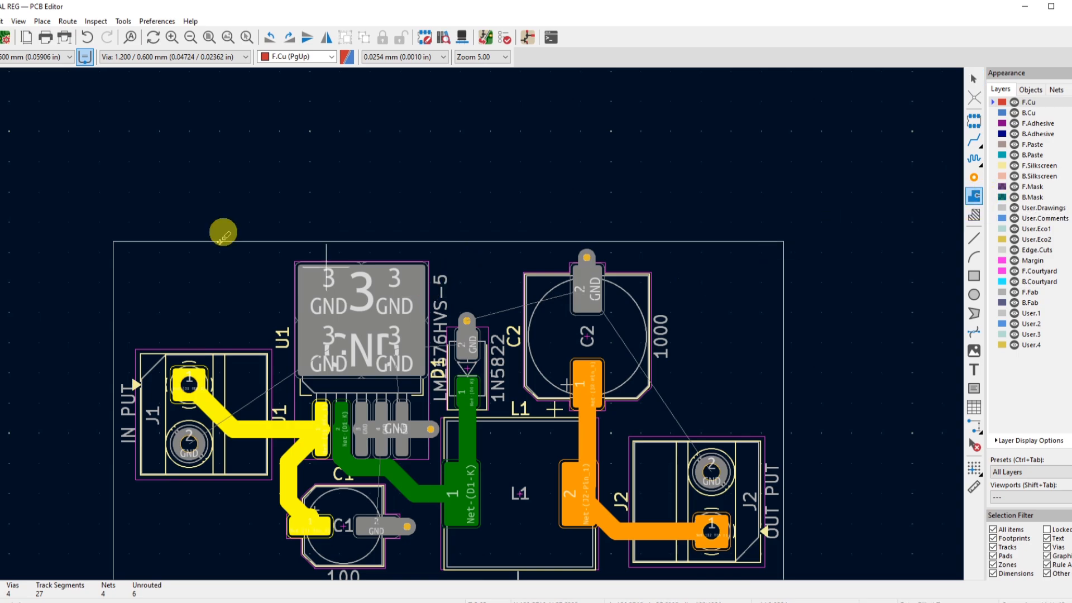
scroll(112, 267, up, 6)
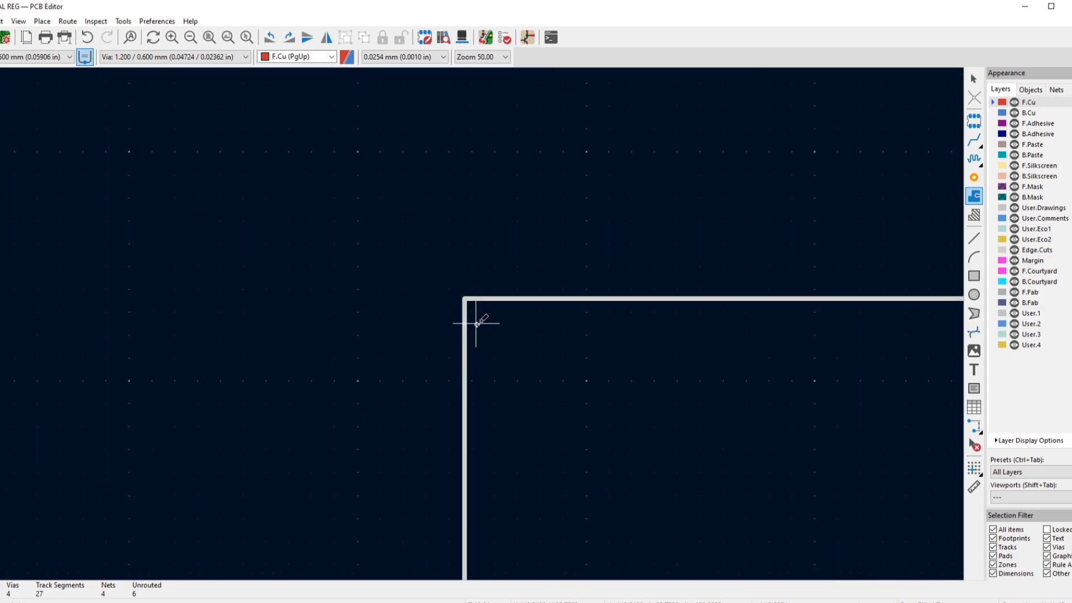
scroll(479, 316, up, 4)
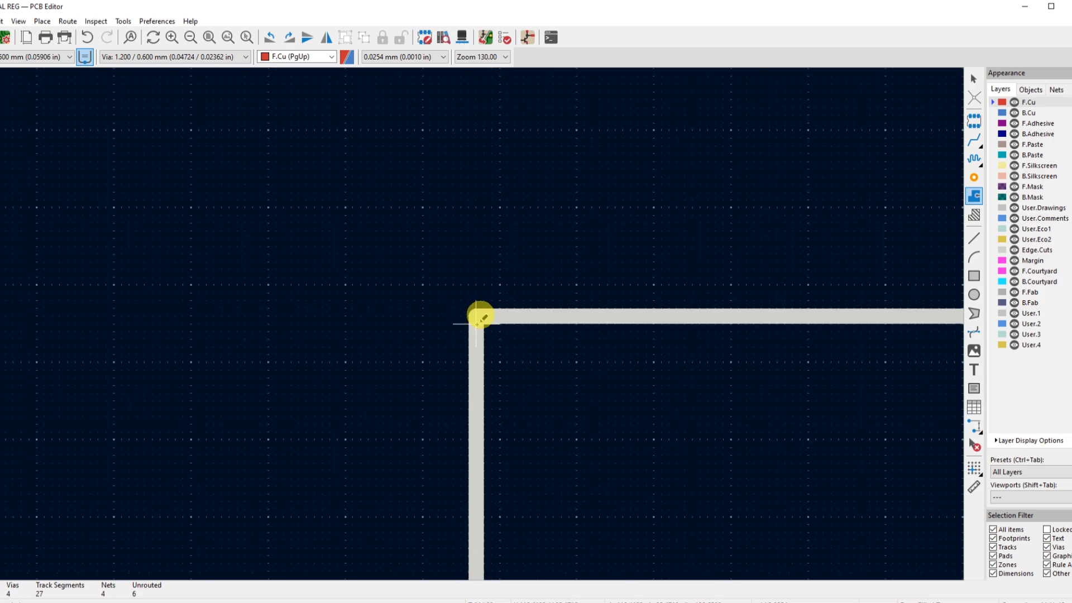
scroll(479, 315, up, 1)
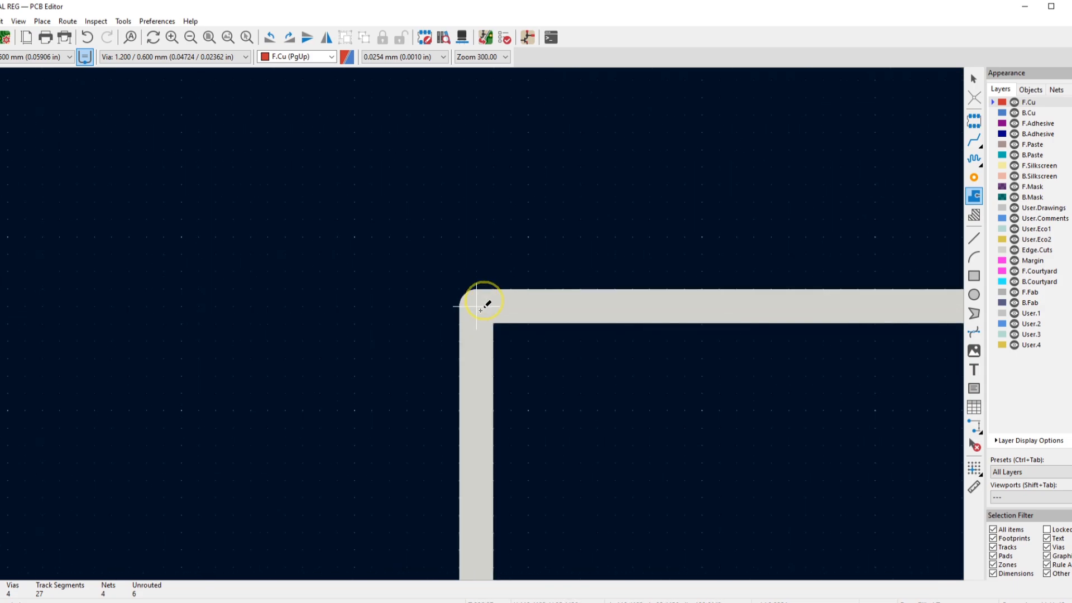
click(480, 306)
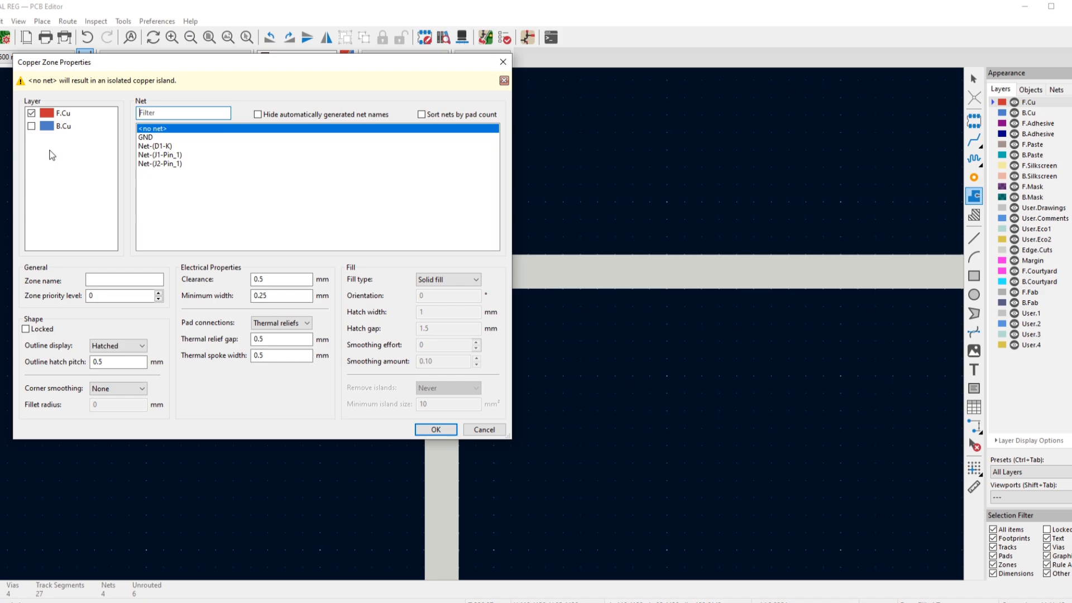
Assign the copper zone to both F.Cu and B.Cu on the GND net with a solid fill
click(31, 126)
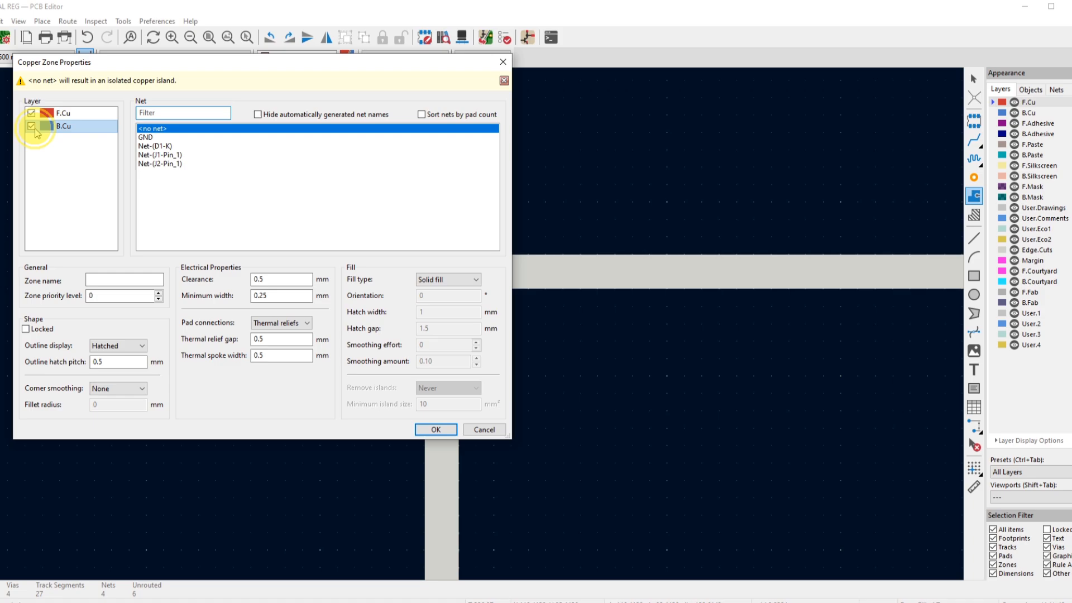
click(157, 138)
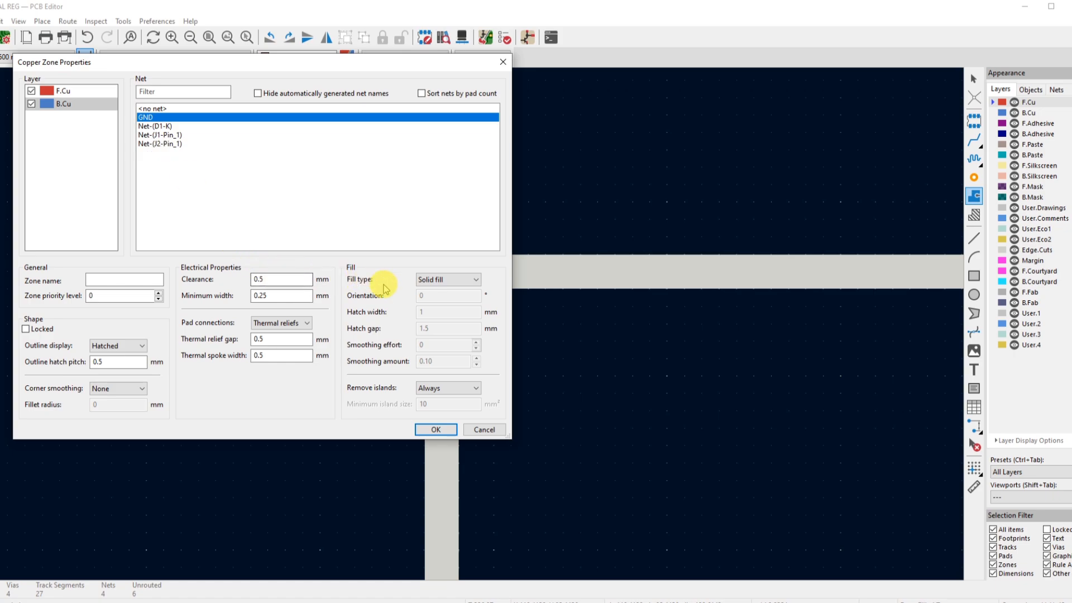
click(450, 280)
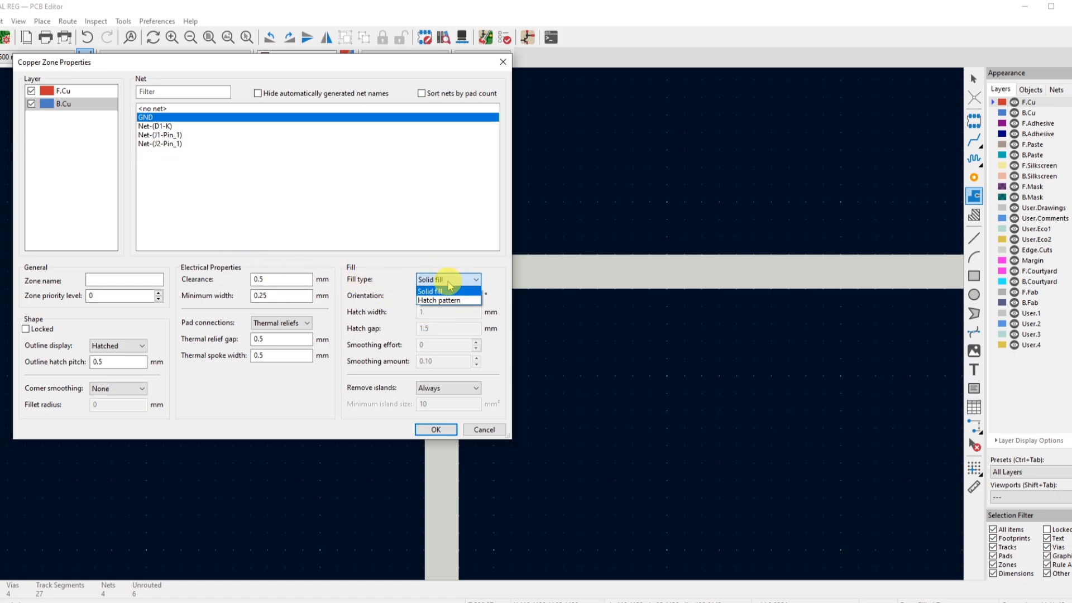
click(447, 290)
click(436, 429)
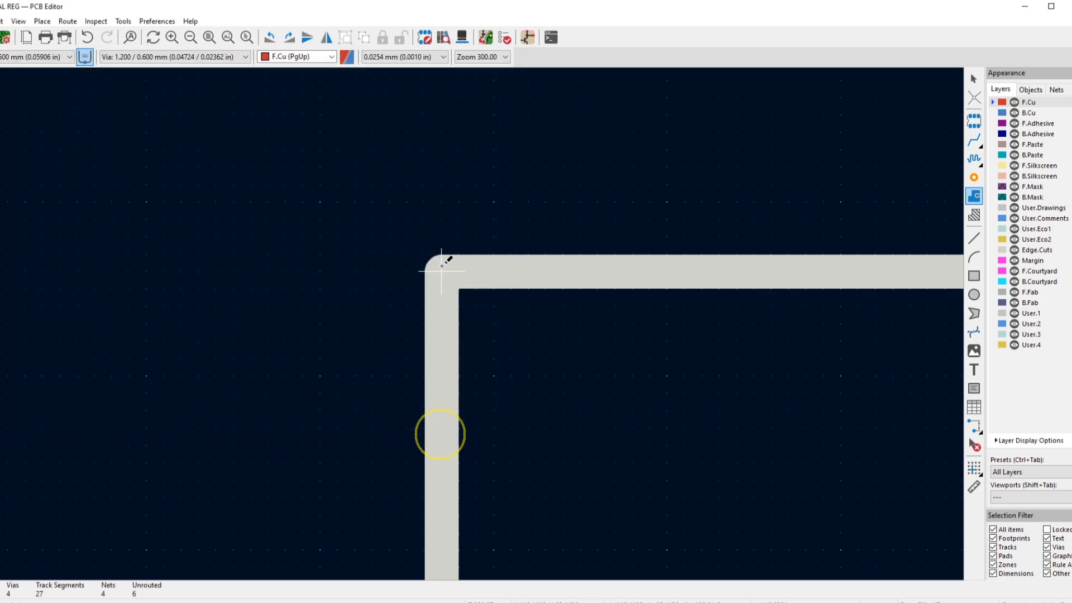
scroll(469, 290, down, 5)
scroll(478, 354, down, 8)
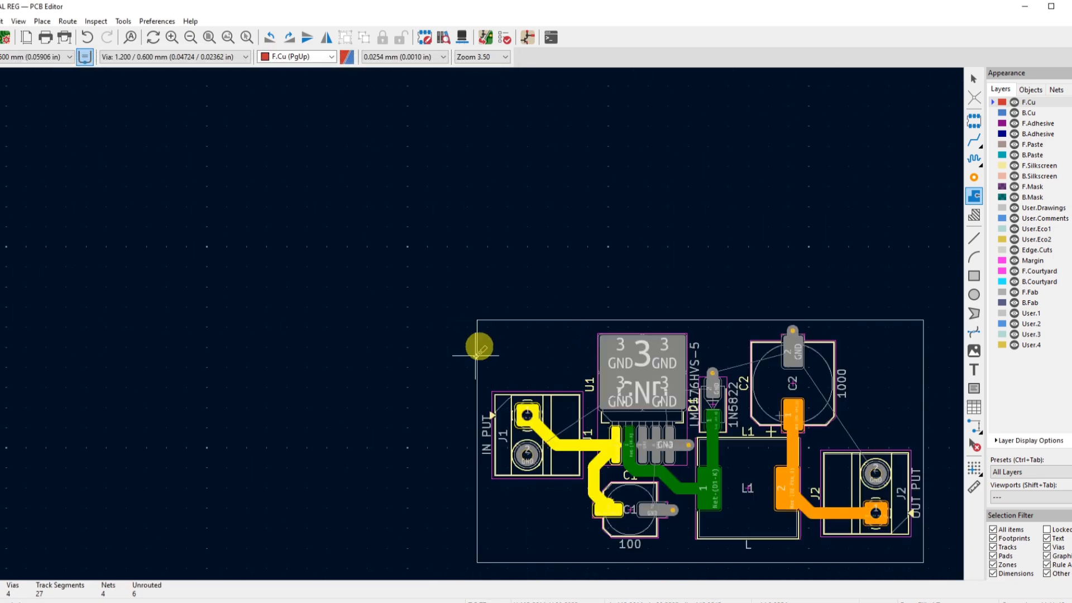
scroll(471, 364, up, 2)
scroll(463, 301, down, 3)
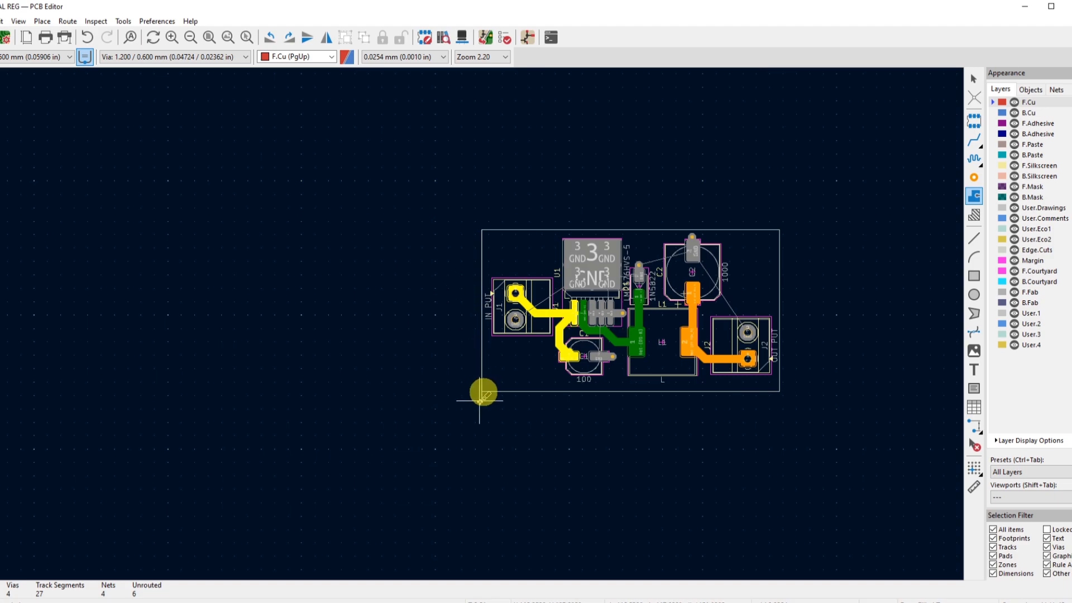
scroll(479, 322, up, 10)
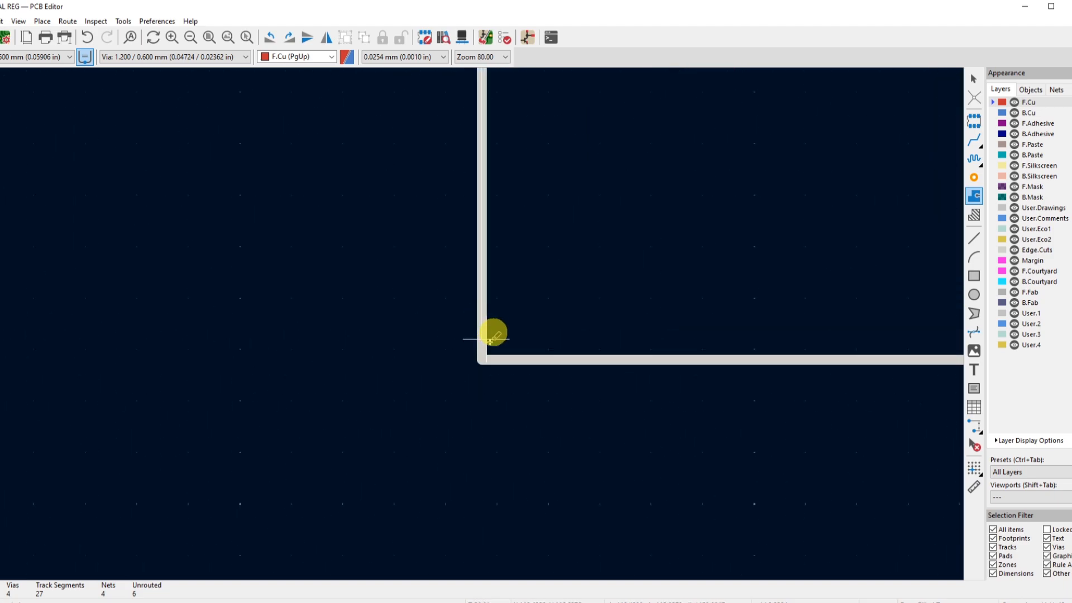
scroll(484, 335, up, 2)
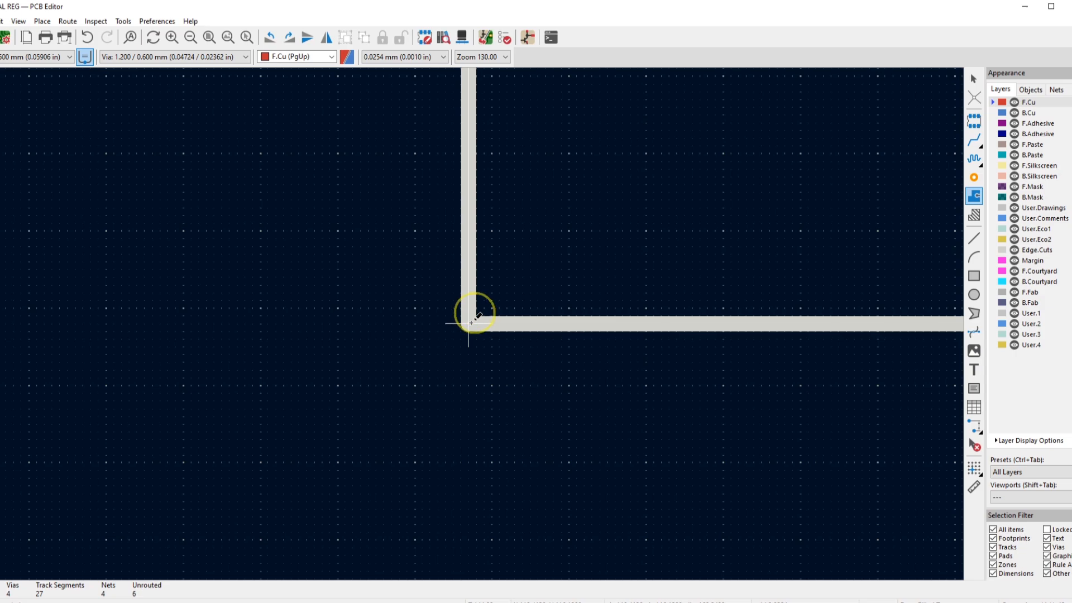
click(471, 323)
scroll(703, 319, down, 2)
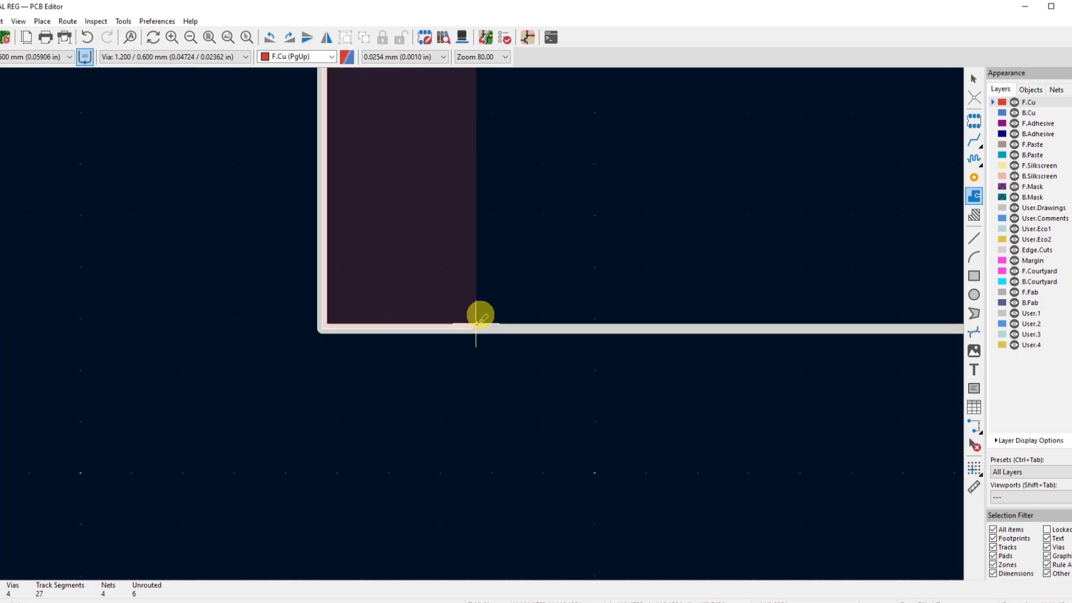
right_click(487, 318)
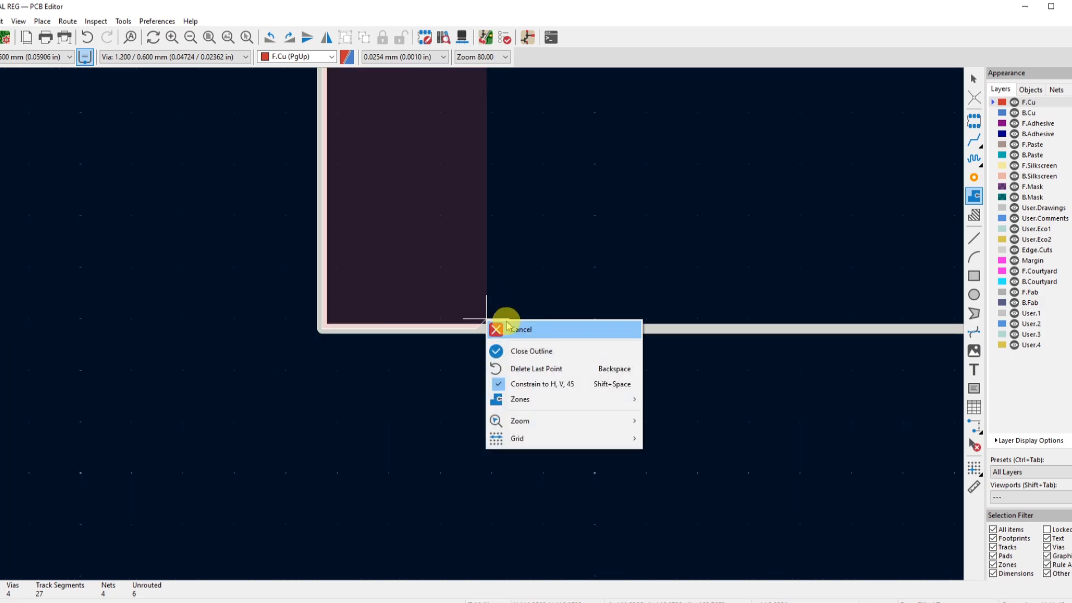
click(506, 329)
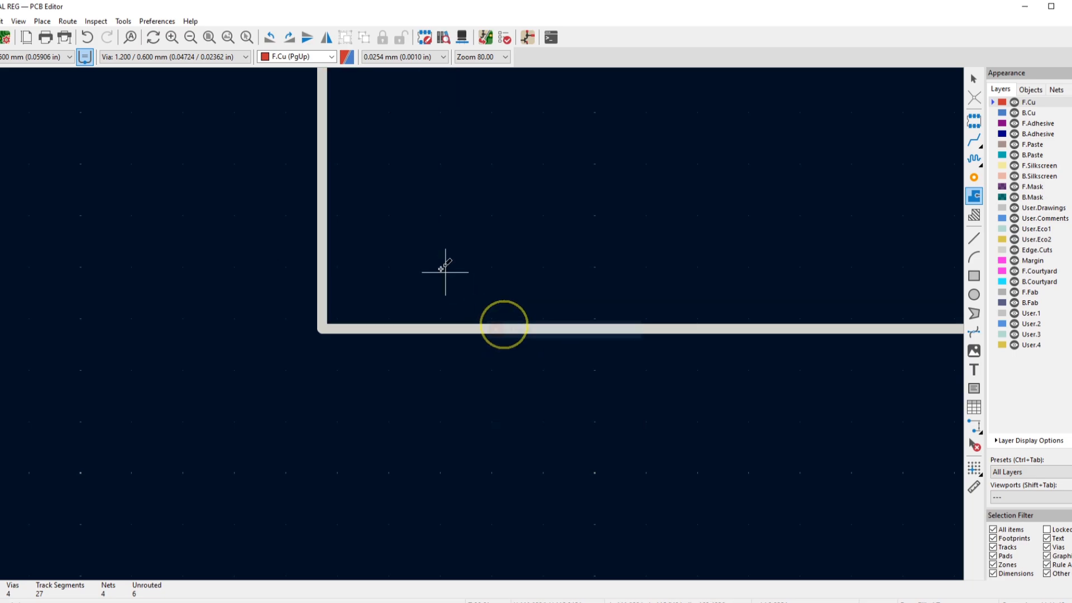
Start a new copper zone at the board outline's upper-left corner, on B.Cu only, assigned to the GND net
scroll(464, 330, down, 5)
scroll(481, 308, down, 2)
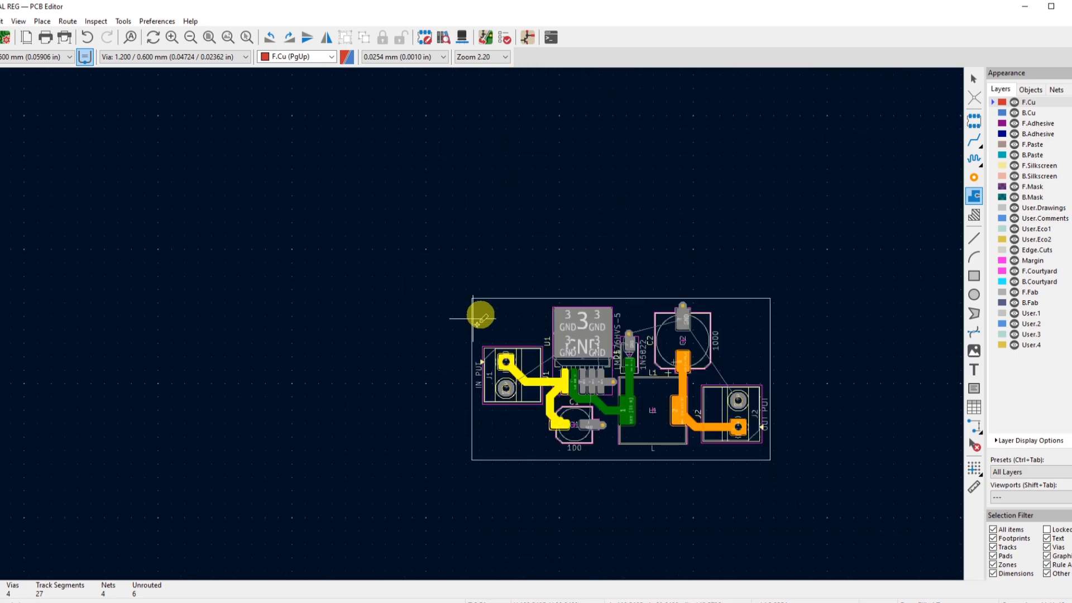
scroll(481, 314, up, 5)
scroll(477, 324, up, 2)
scroll(476, 323, up, 1)
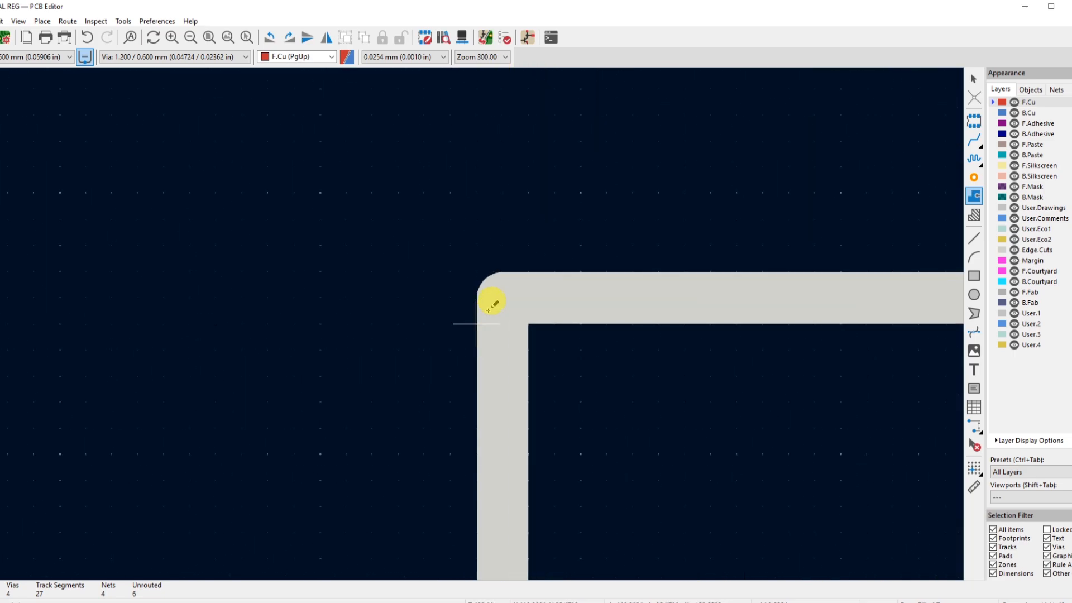
click(505, 302)
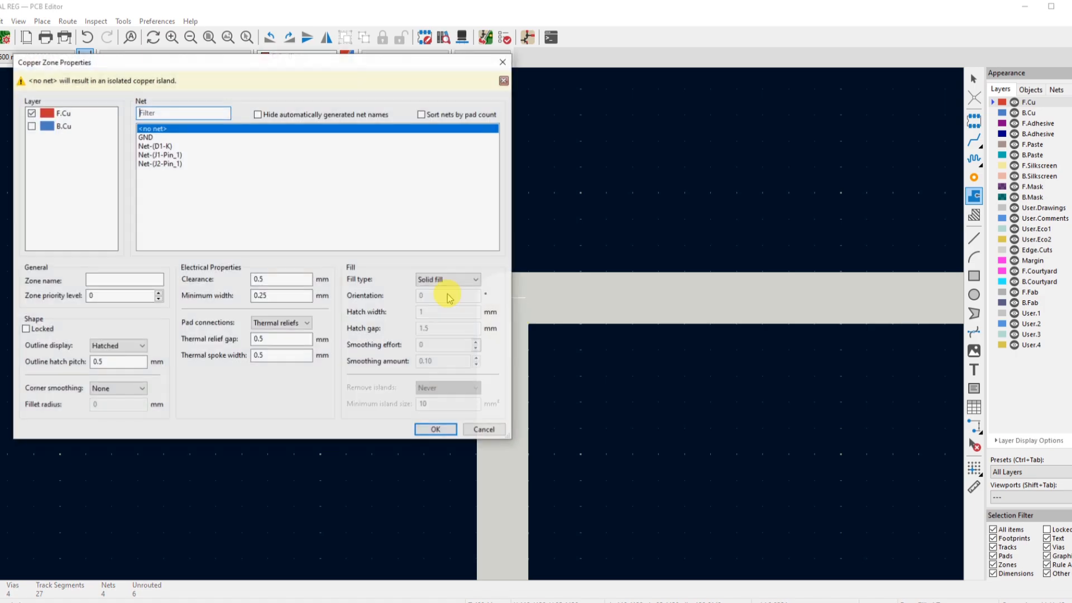
click(31, 126)
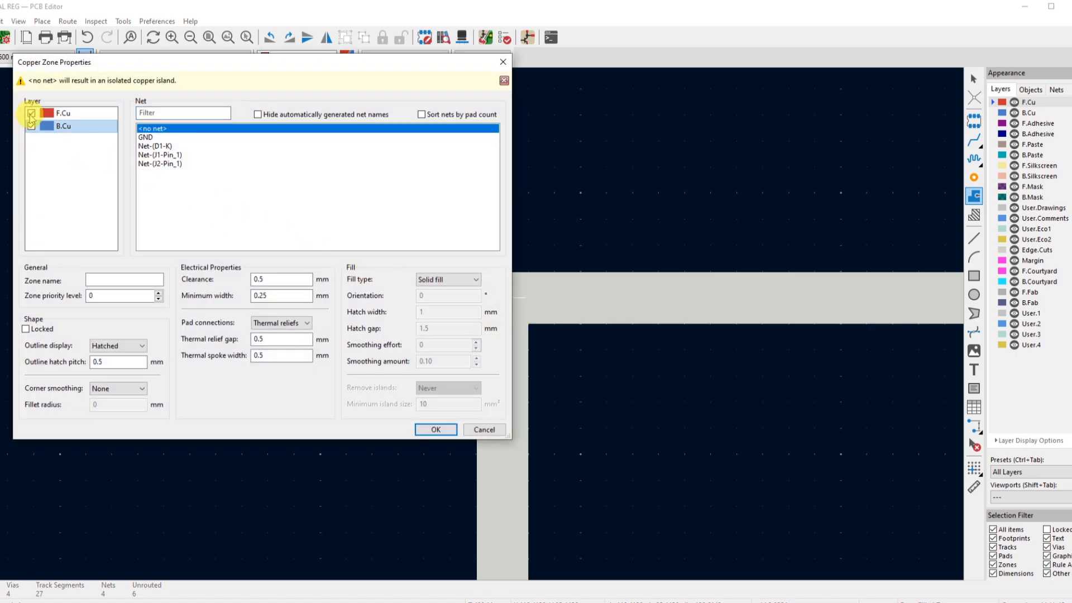
click(31, 112)
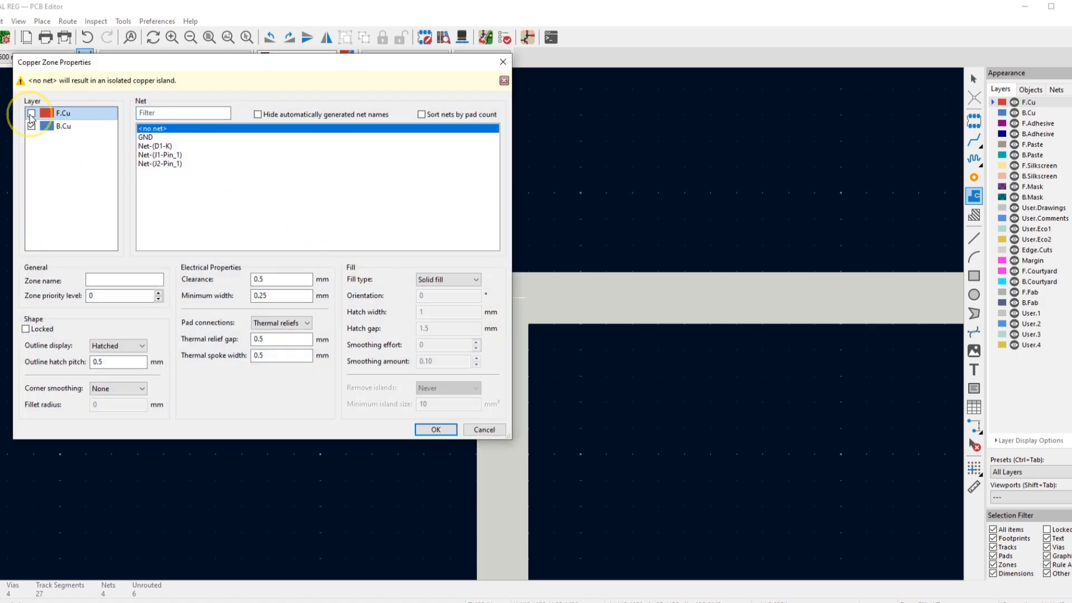
click(146, 137)
click(434, 431)
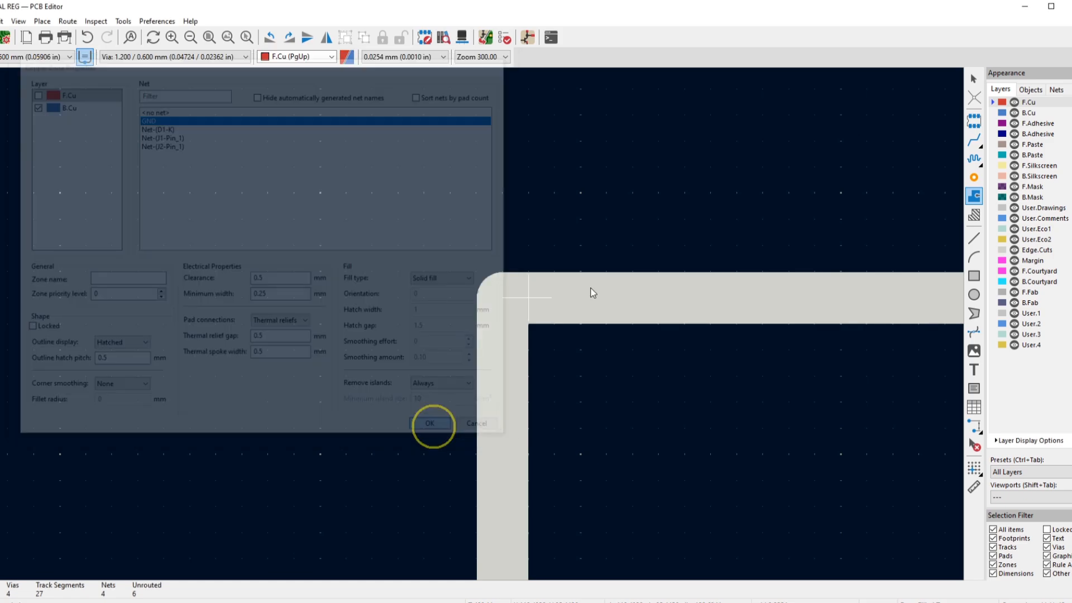
Trace the B.Cu GND zone around the full rectangular board outline and close it
scroll(486, 324, down, 3)
scroll(469, 437, down, 4)
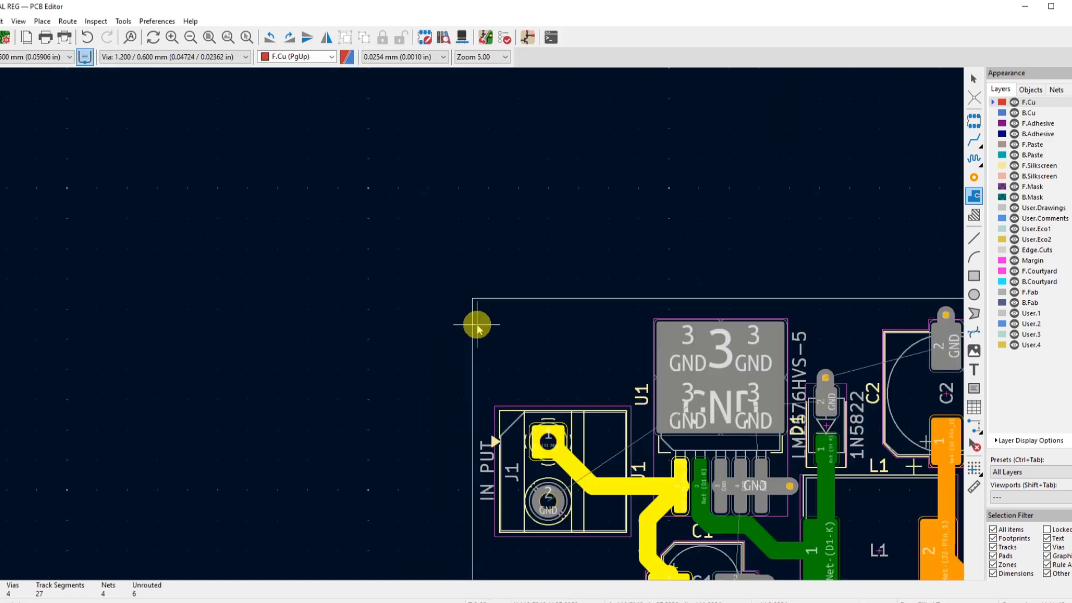
scroll(475, 301, up, 8)
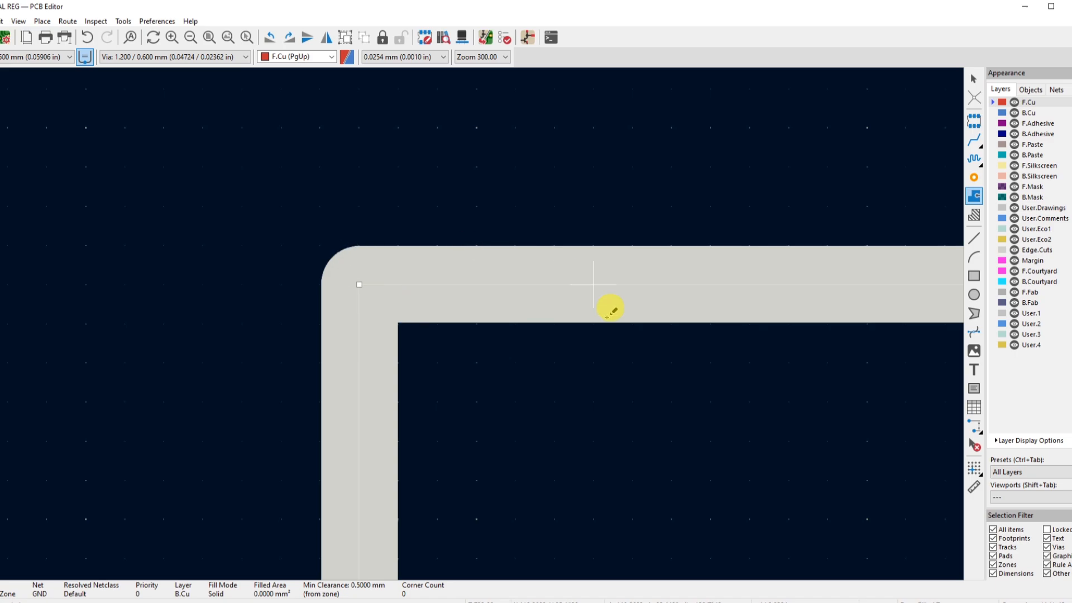
scroll(480, 316, down, 12)
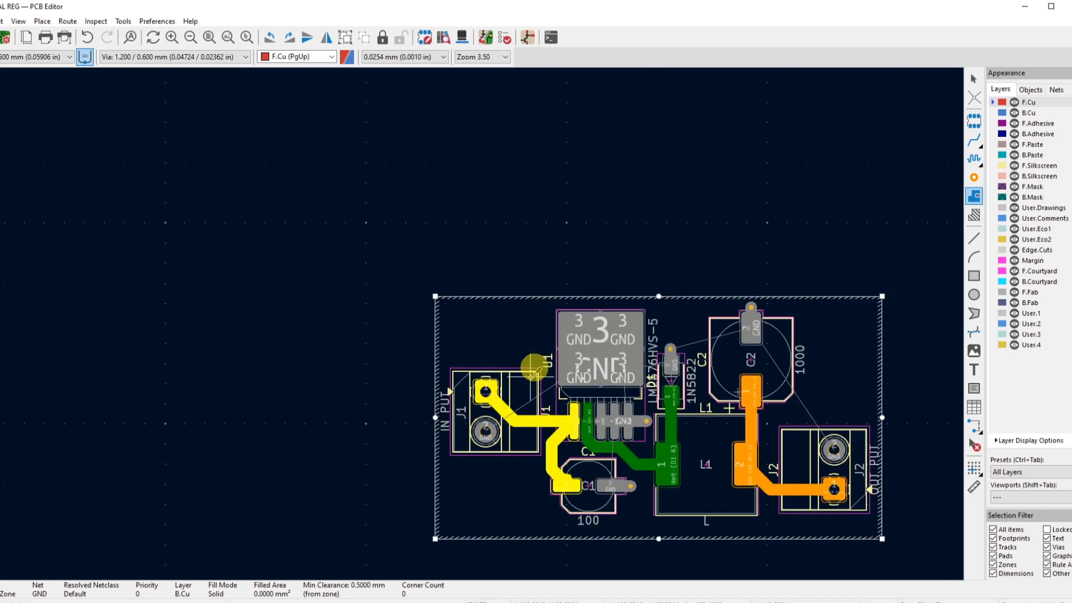
right_click(494, 231)
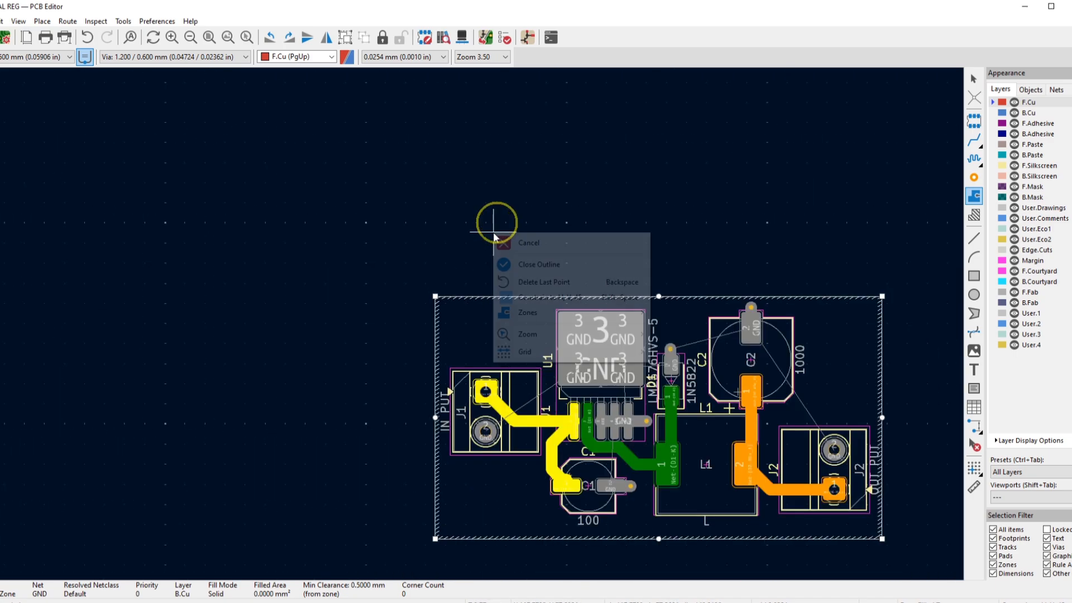
click(543, 263)
Fill all zones so the GND zone on B.Cu is poured across the board
scroll(470, 337, down, 3)
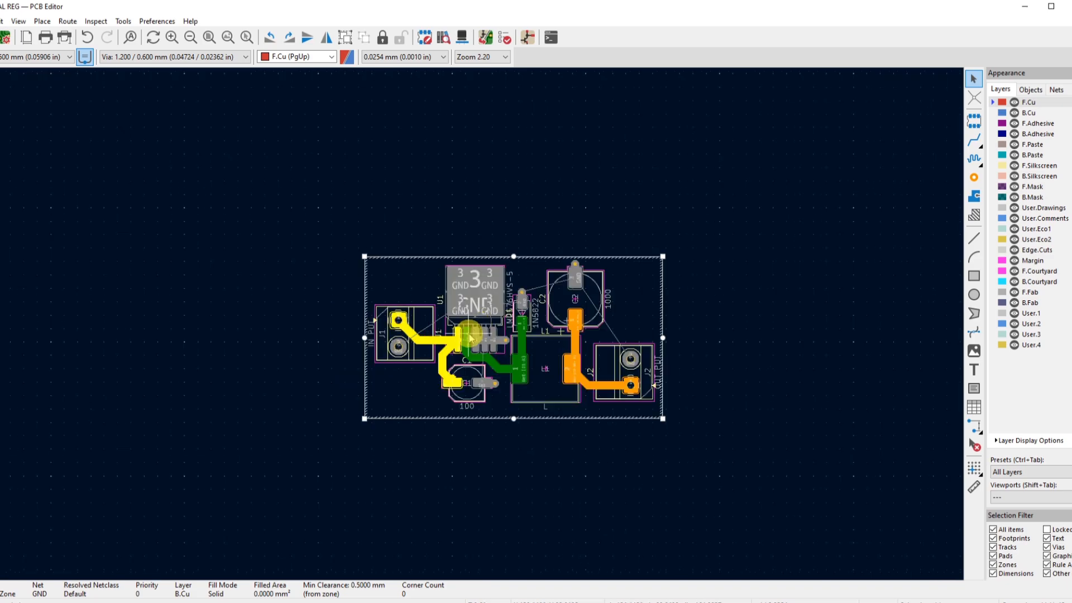
scroll(470, 337, up, 5)
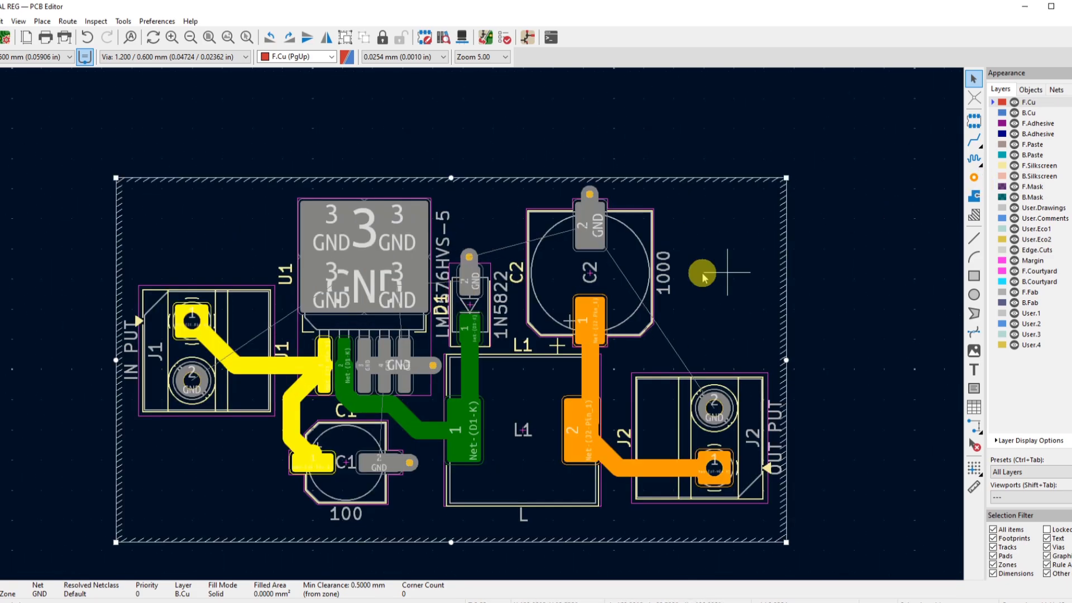
scroll(677, 281, up, 4)
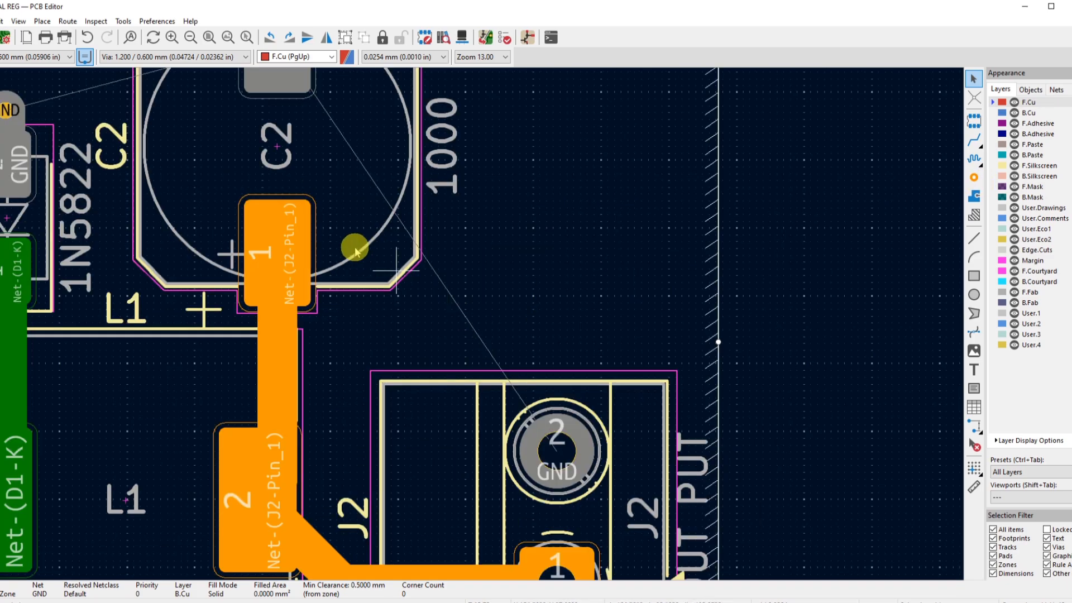
scroll(476, 326, up, 2)
scroll(555, 373, down, 3)
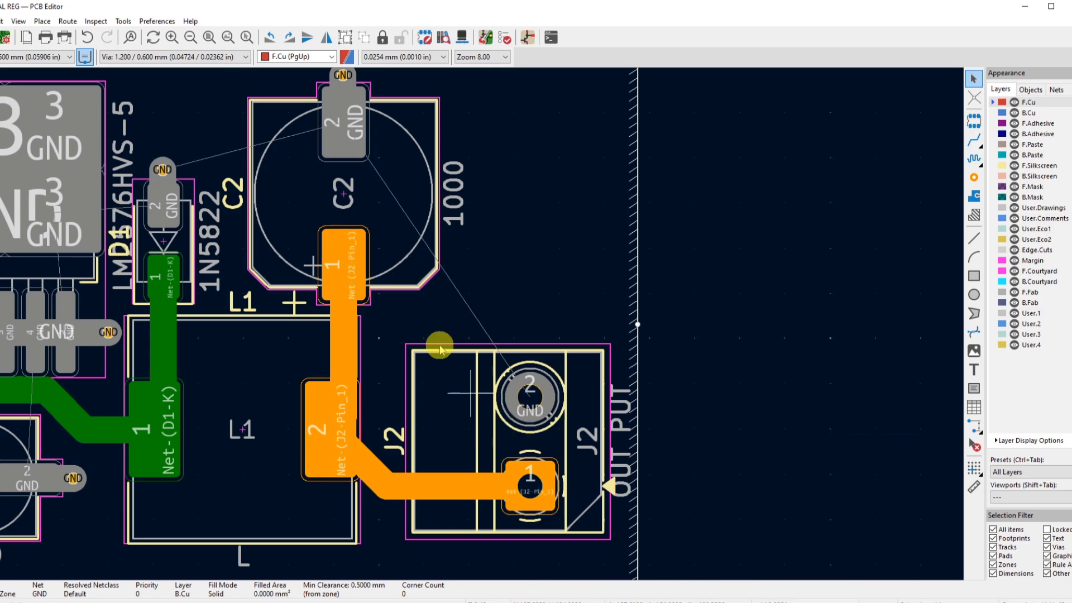
scroll(476, 323, down, 4)
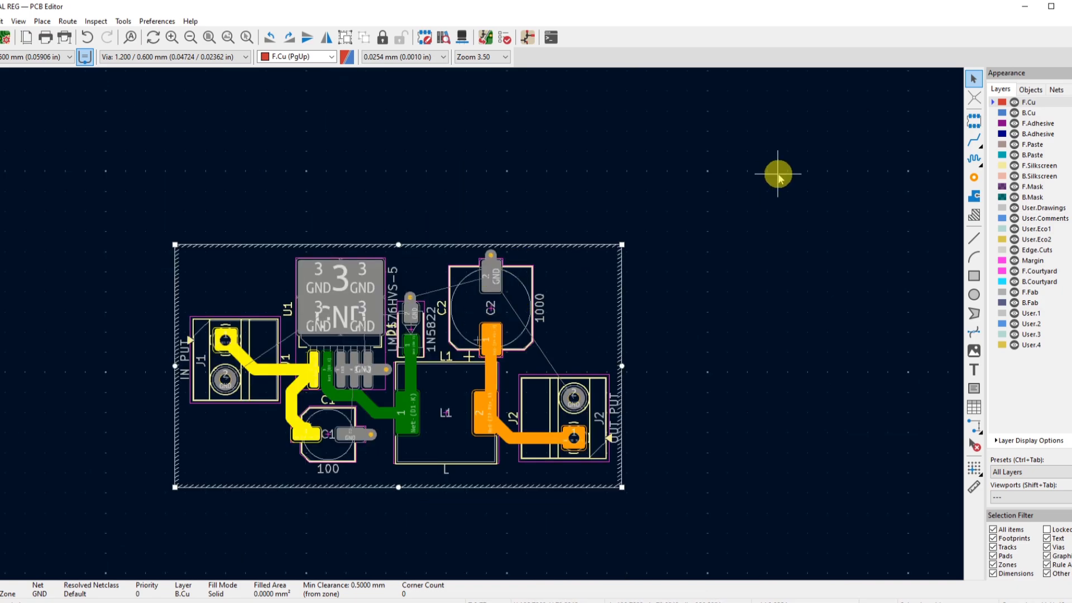
click(973, 196)
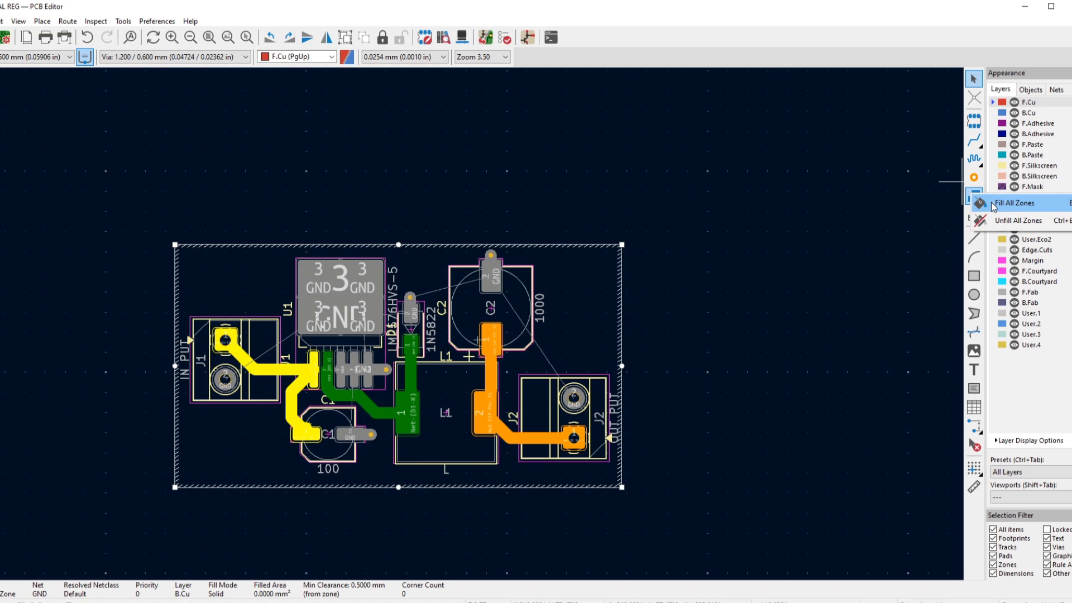
click(993, 205)
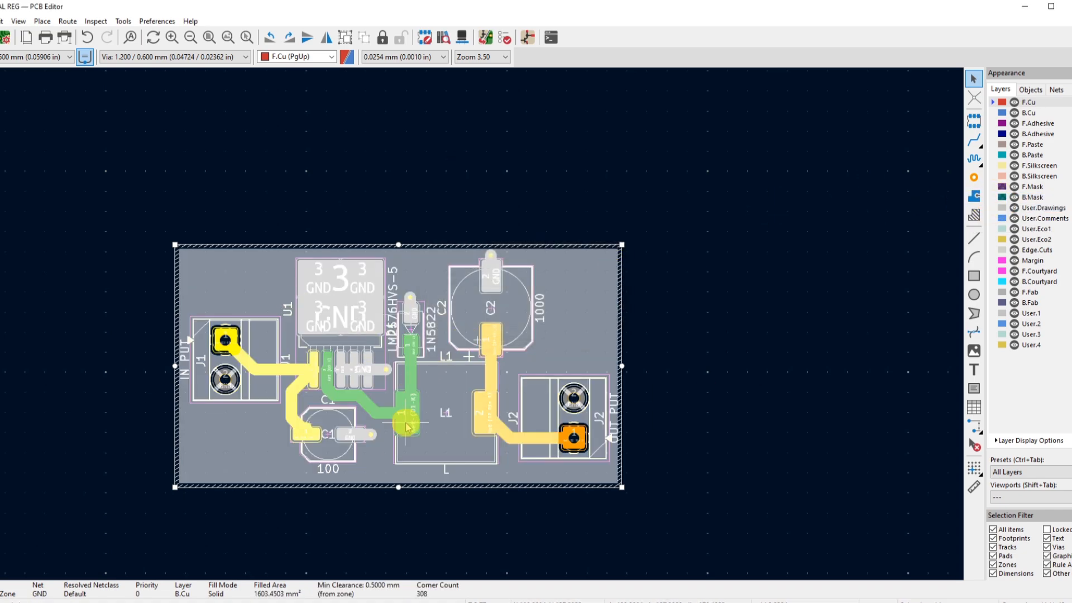
Examine the filled GND zone around the J1 and J2 terminals and the remaining GND connection between U1's tab and D1
scroll(259, 404, up, 2)
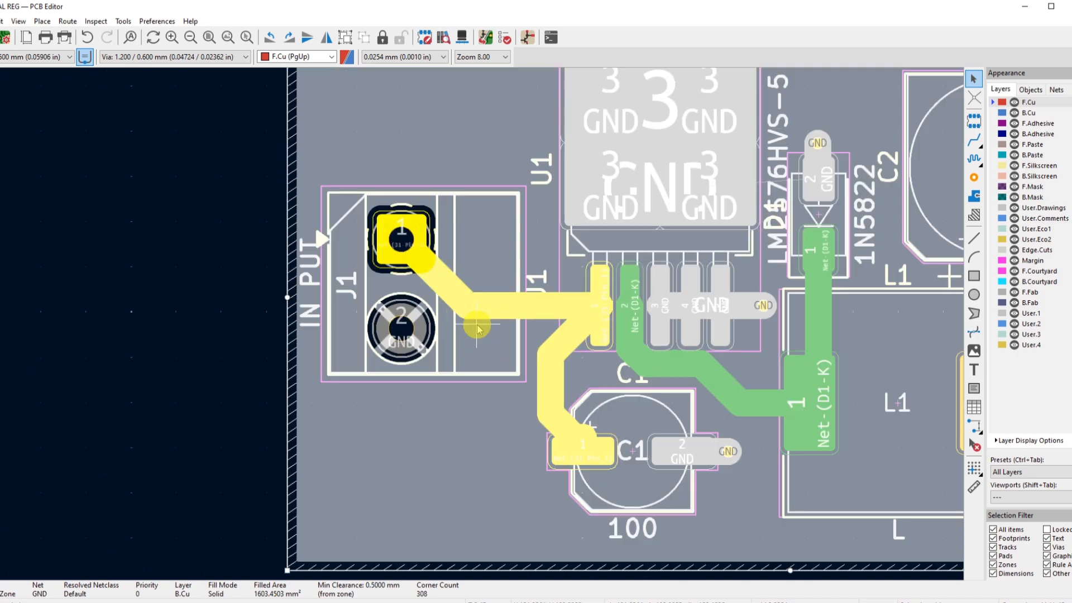
scroll(592, 179, down, 1)
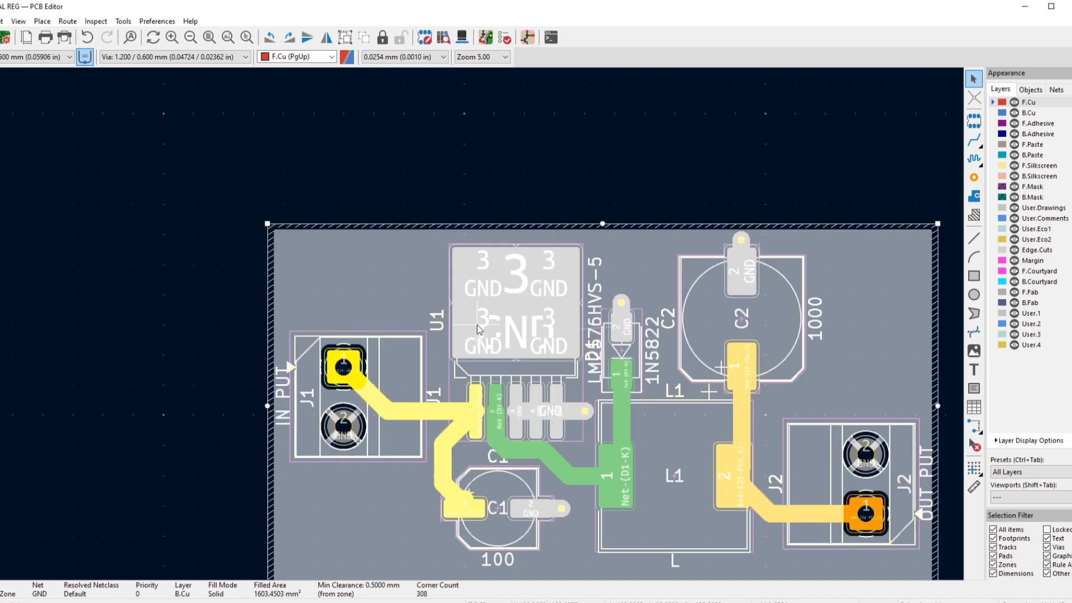
scroll(477, 328, down, 3)
scroll(477, 329, up, 3)
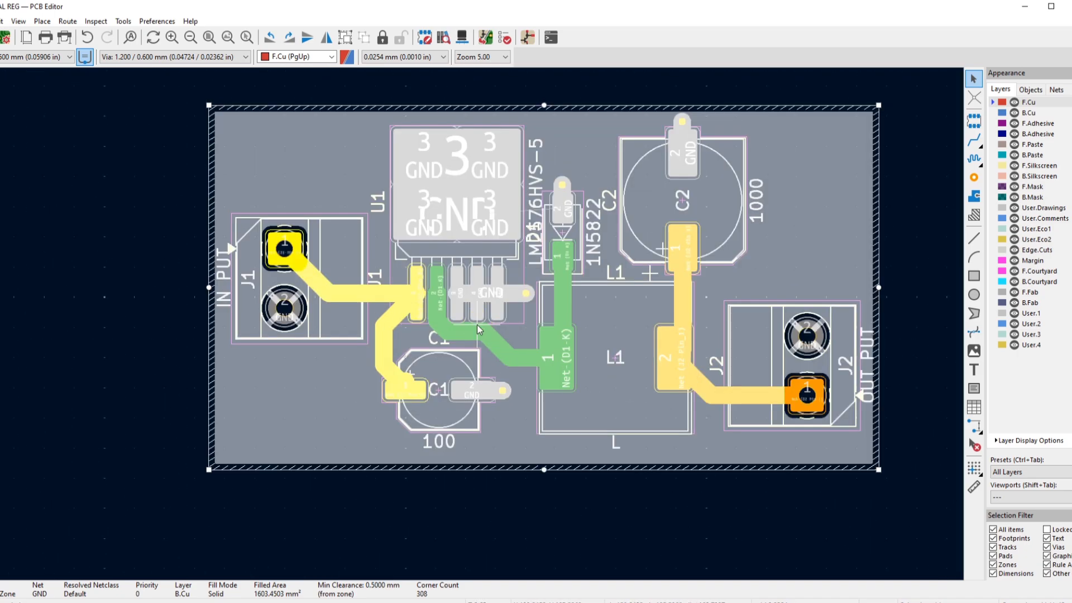
click(275, 324)
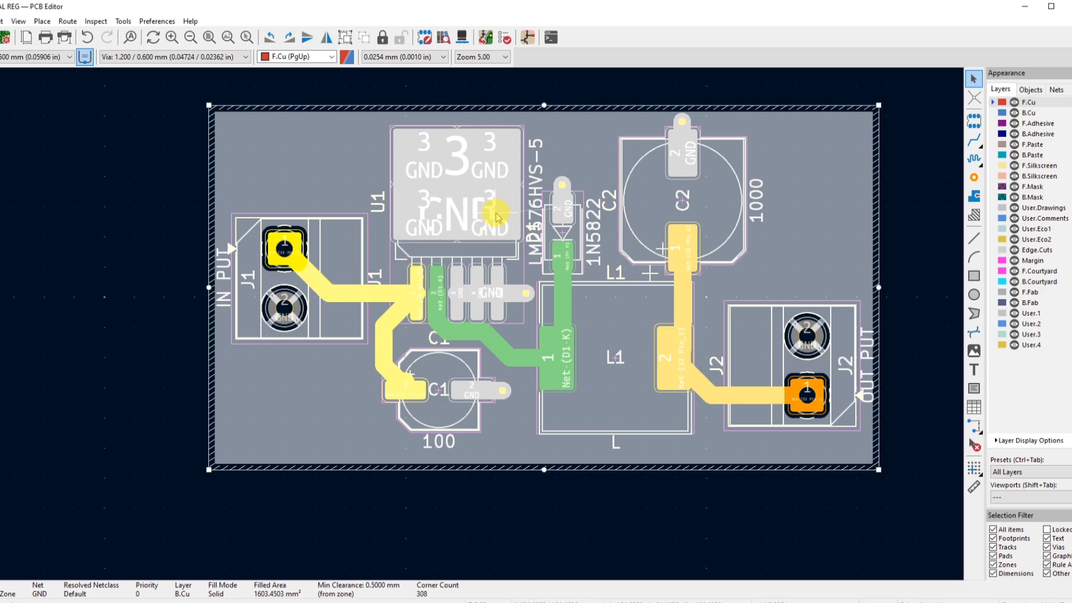
scroll(479, 357, down, 2)
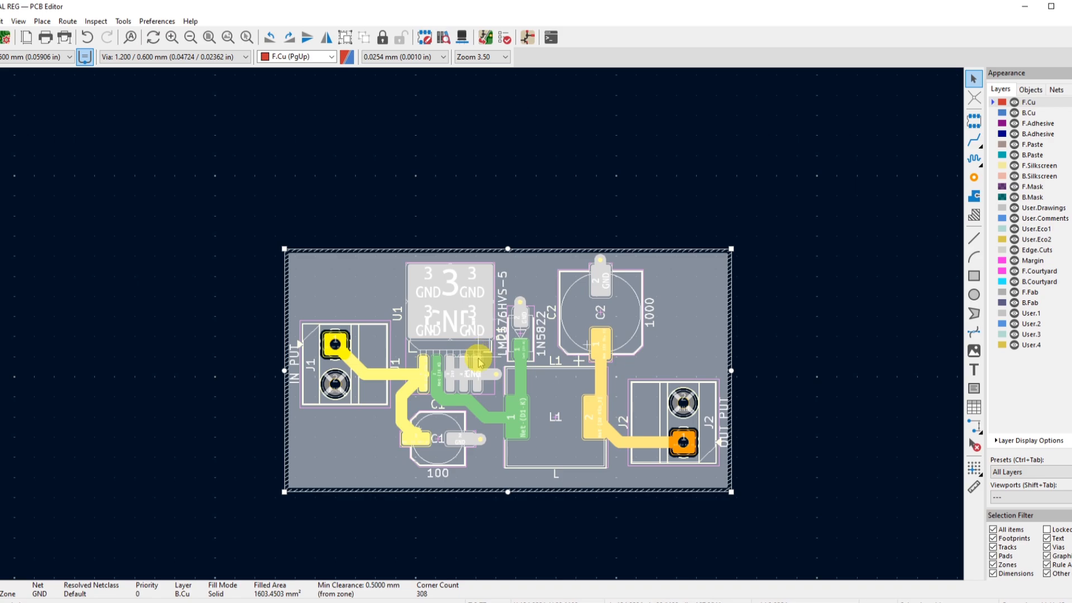
scroll(479, 361, down, 1)
scroll(479, 360, up, 7)
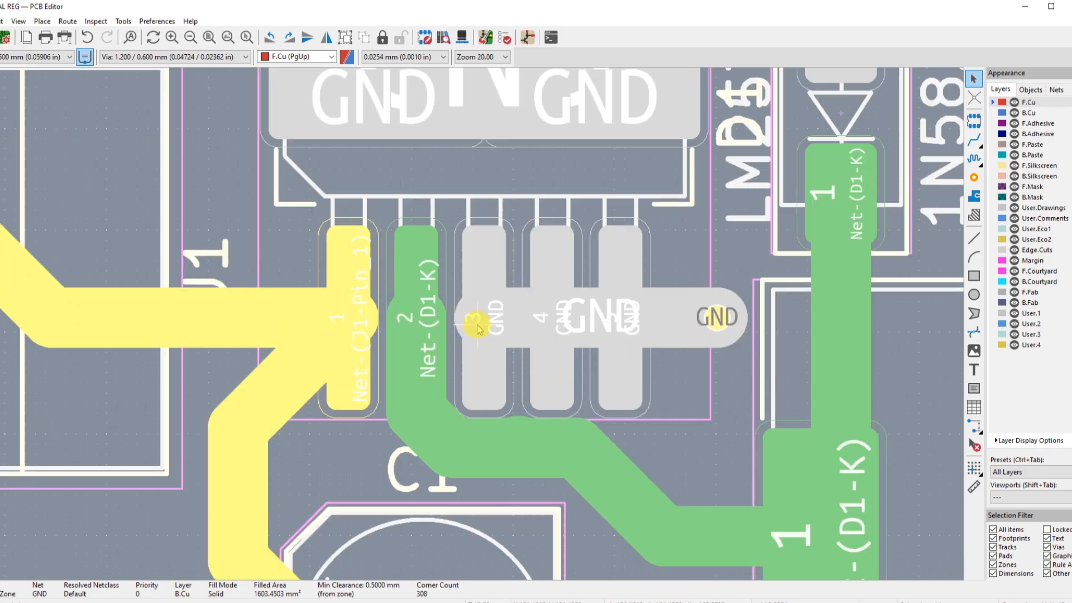
scroll(461, 330, down, 3)
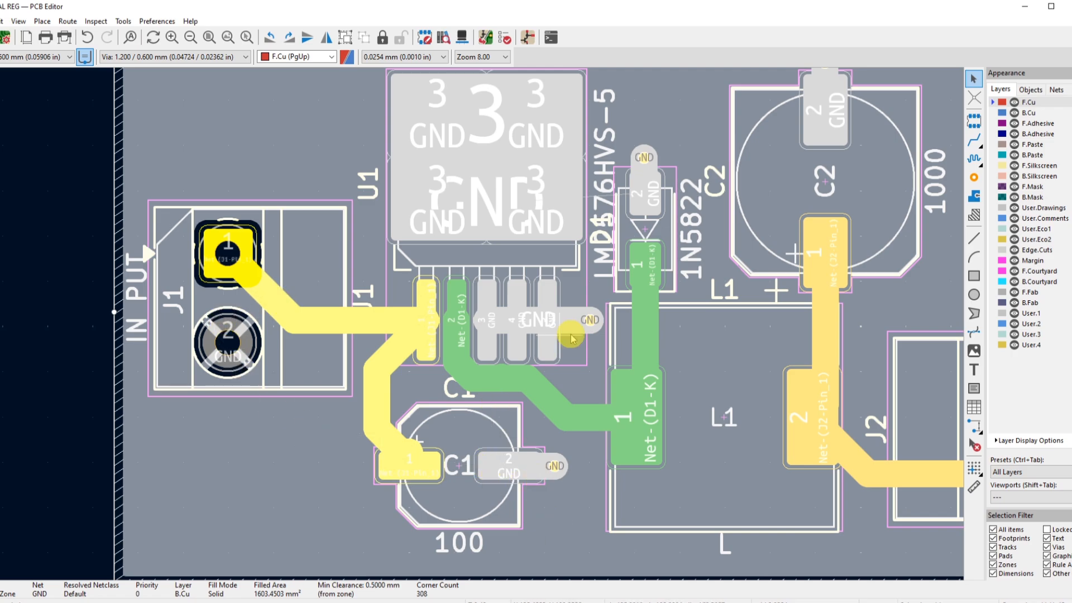
scroll(594, 265, down, 2)
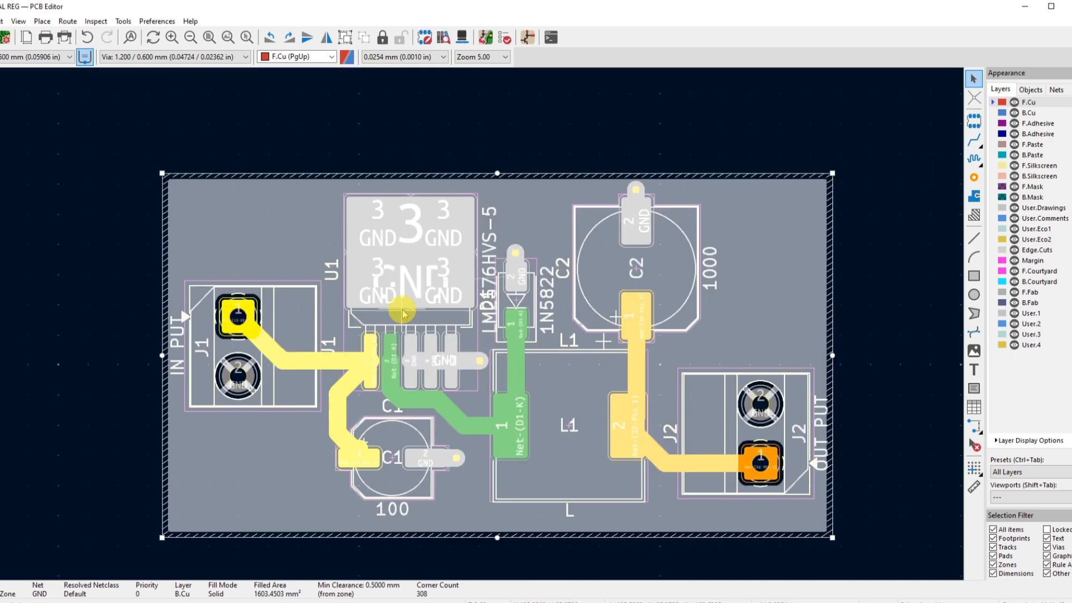
scroll(453, 276, up, 5)
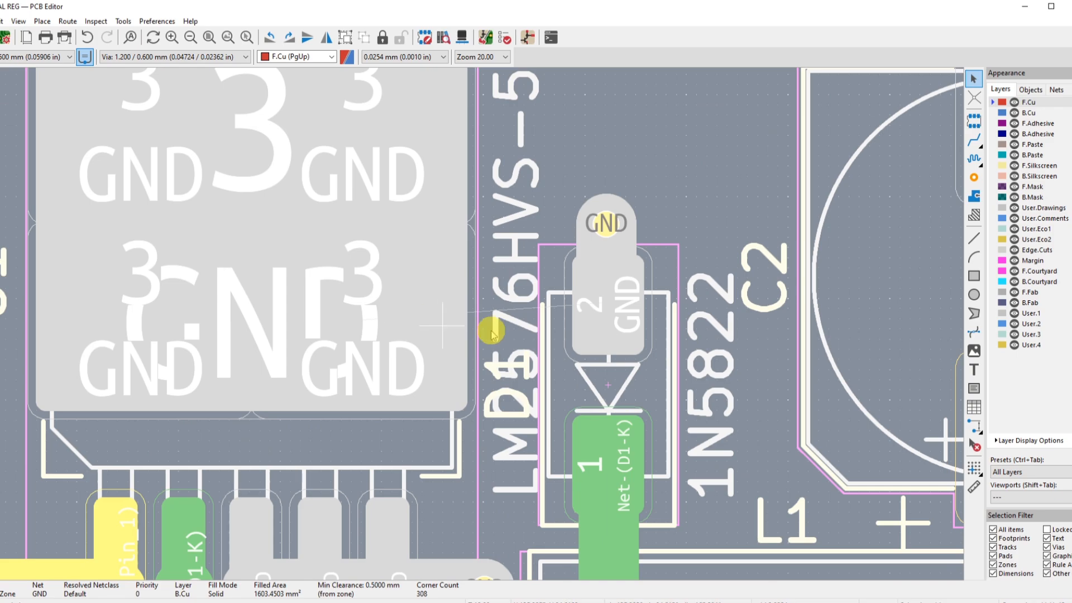
scroll(594, 203, down, 5)
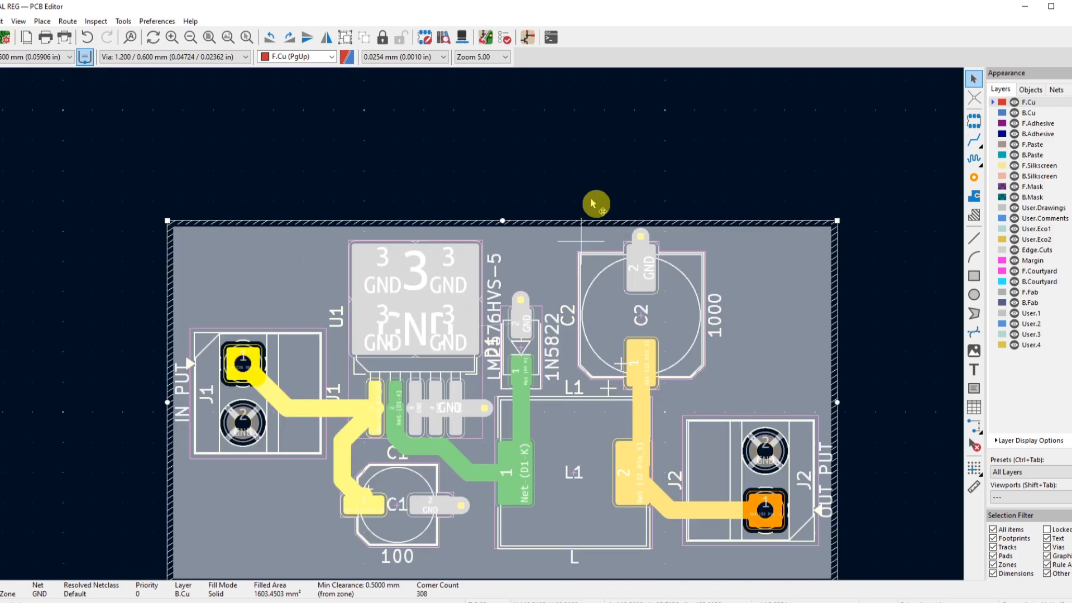
scroll(497, 324, up, 6)
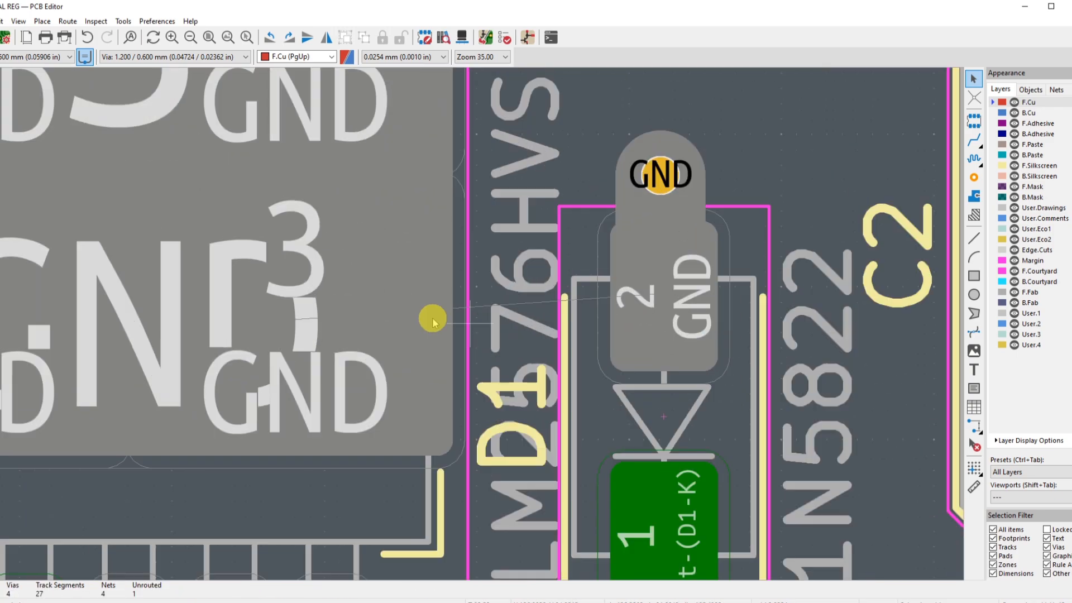
Duplicate the GND via above D1's pad 2 and place the copy on the lower-right pad 3 of U1's tab
scroll(321, 313, down, 3)
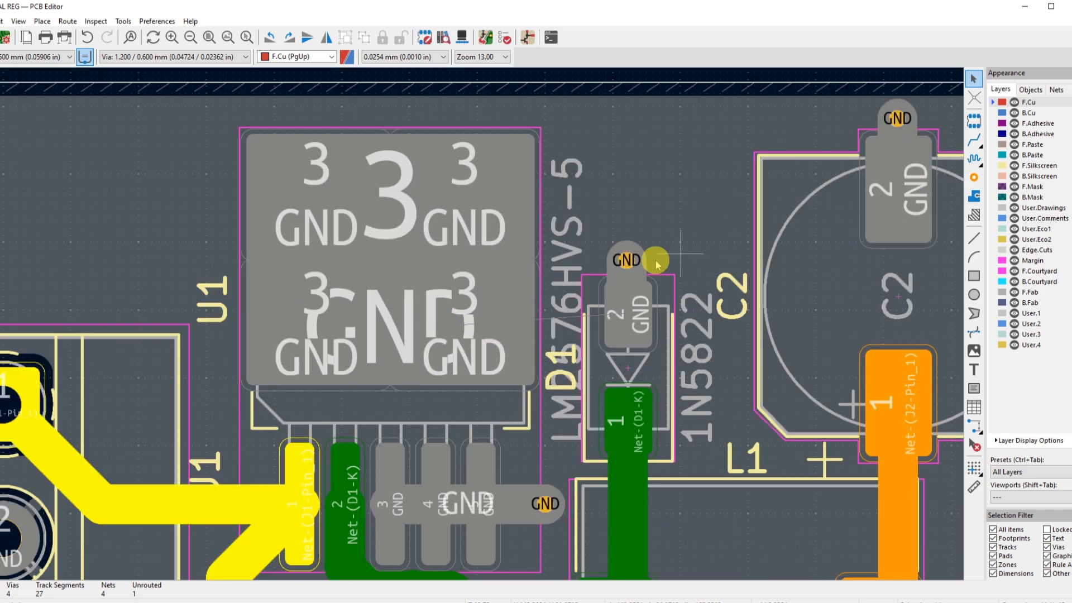
scroll(627, 258, up, 3)
click(468, 304)
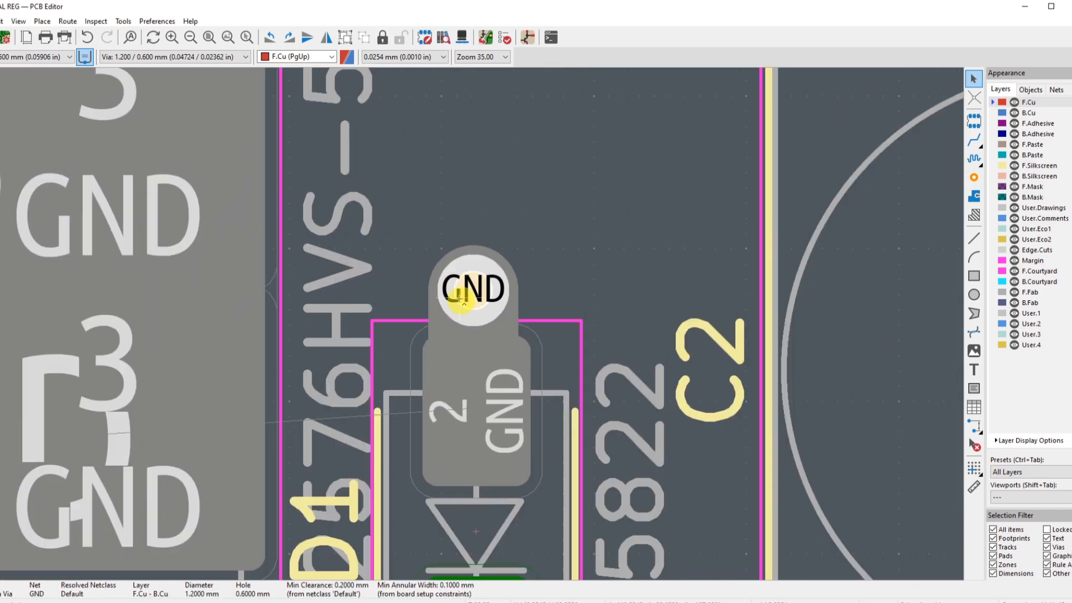
scroll(459, 300, down, 4)
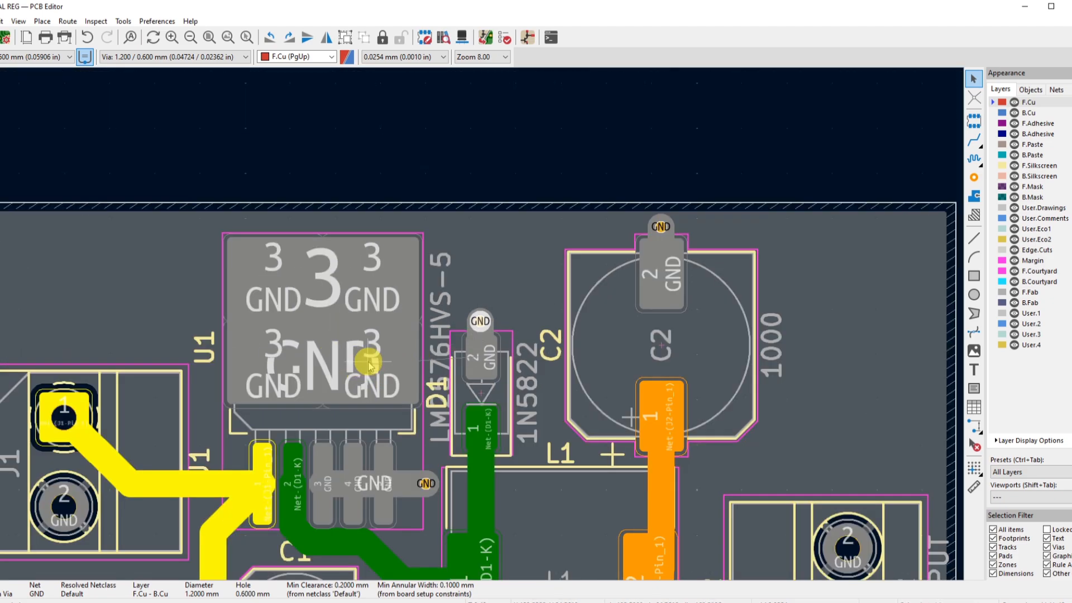
scroll(371, 357, up, 2)
key(ctrl+d)
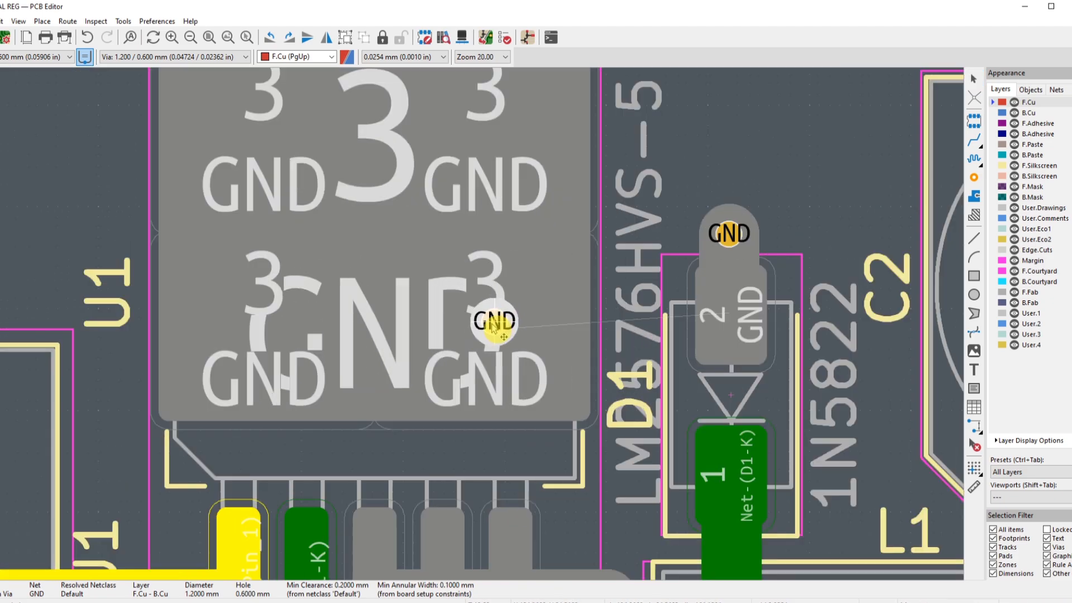
scroll(478, 196, down, 1)
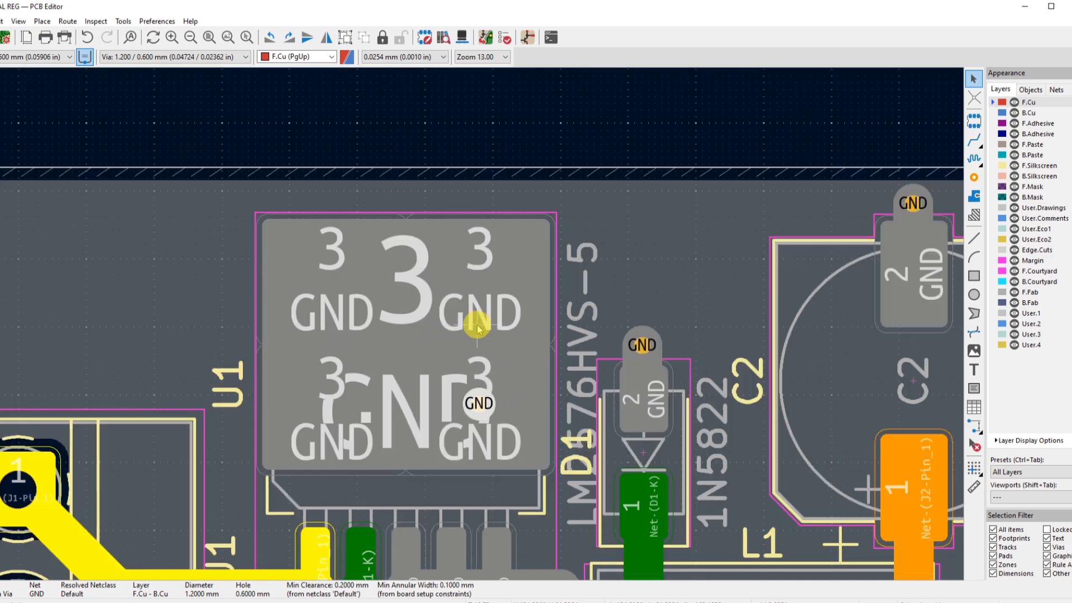
scroll(490, 278, up, 1)
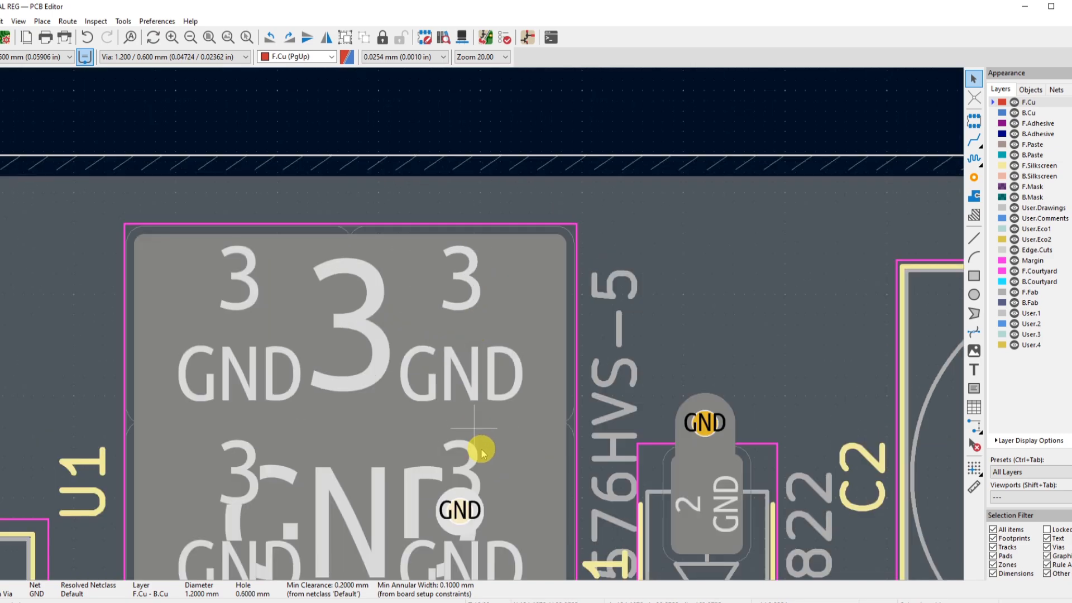
scroll(507, 525, down, 1)
scroll(502, 311, up, 1)
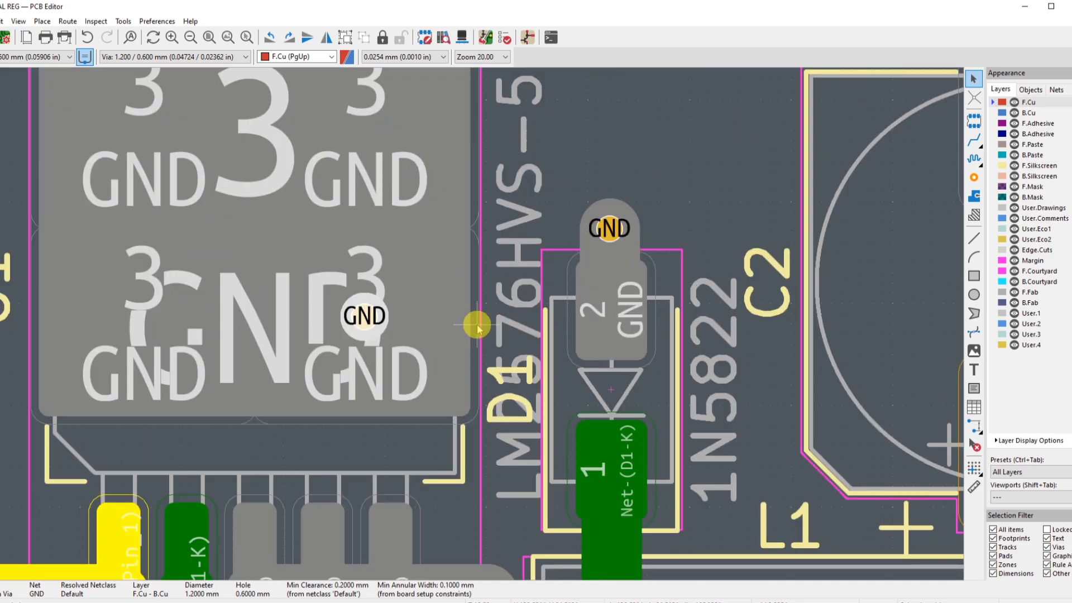
Undo the via added on U1's tab and examine the GND connection to D1 with B.Cu hidden and shown again
click(85, 37)
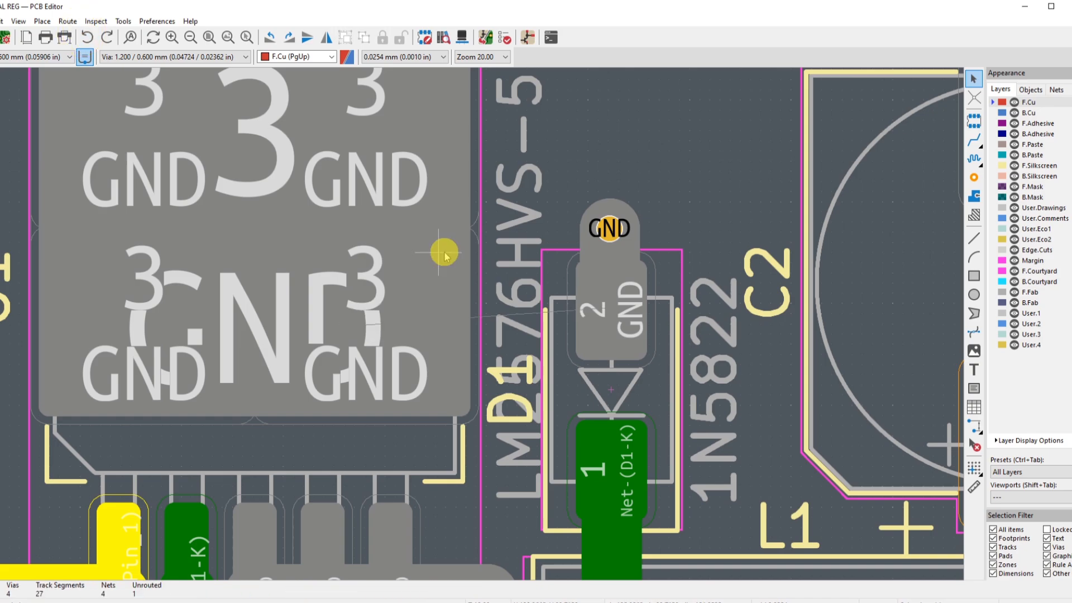
scroll(445, 335, up, 2)
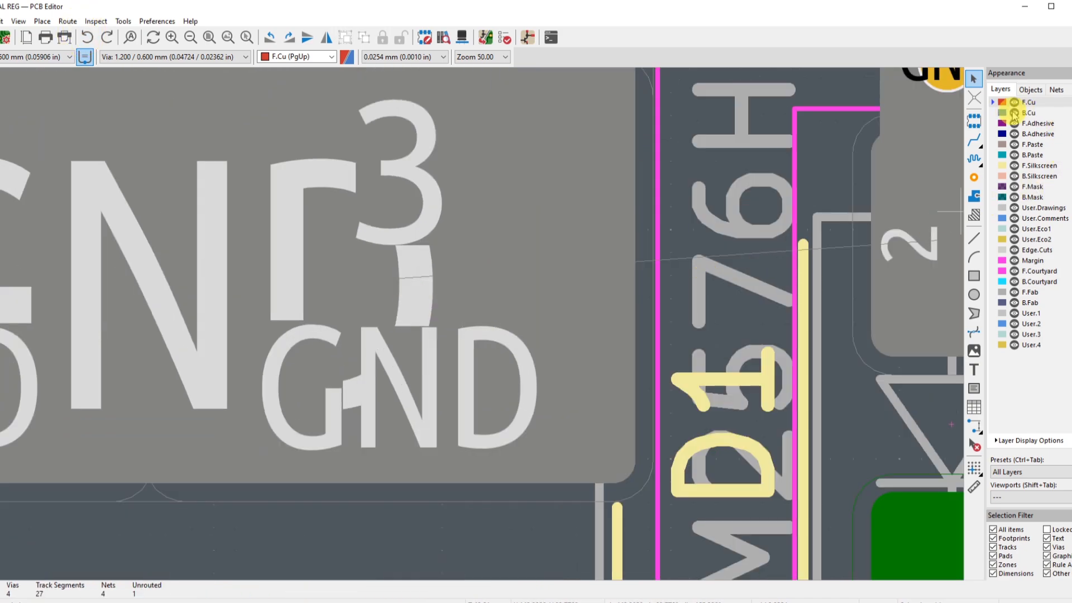
click(1014, 113)
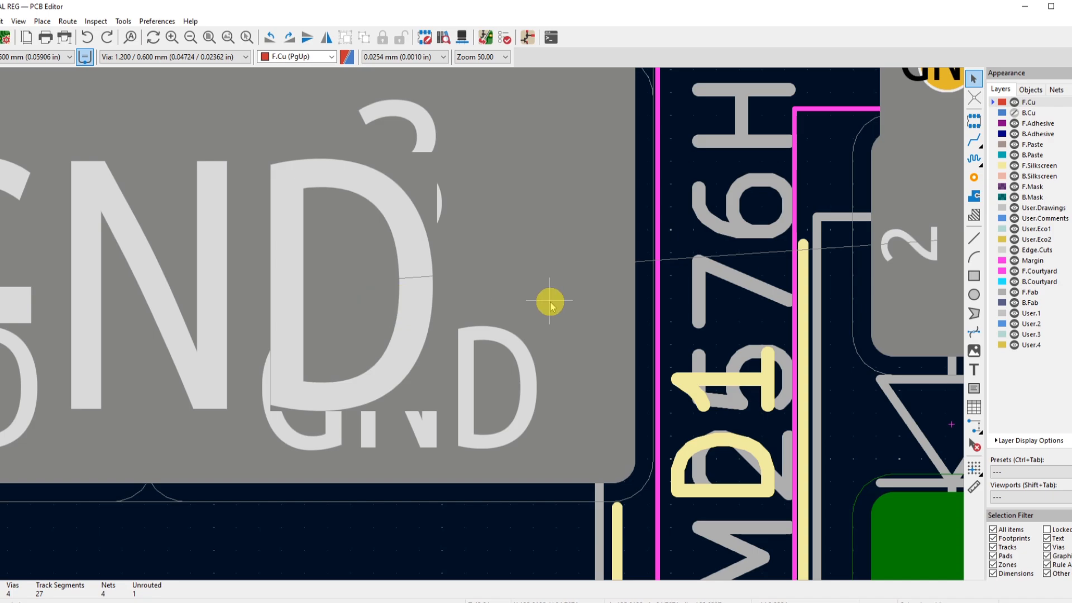
scroll(525, 310, down, 2)
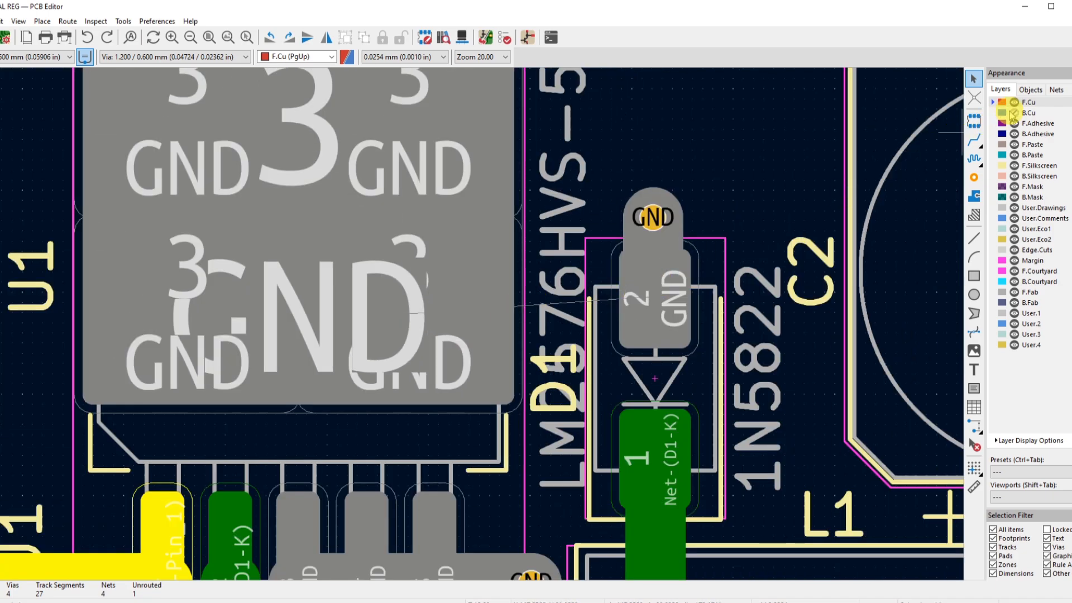
click(1014, 113)
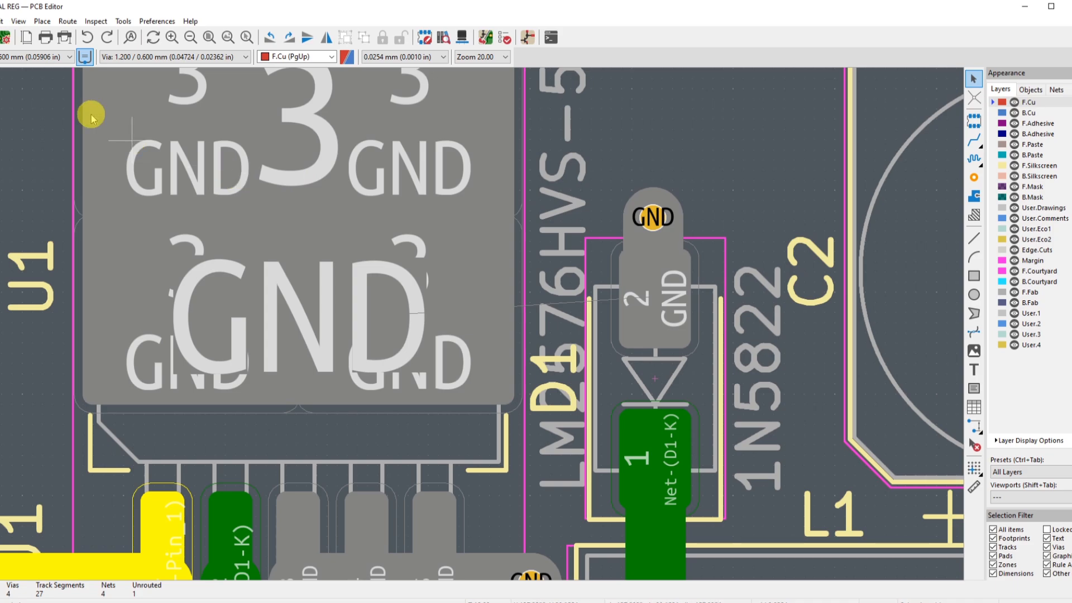
Undo the zone fill and redo both the fill and the via on U1's tab
click(86, 38)
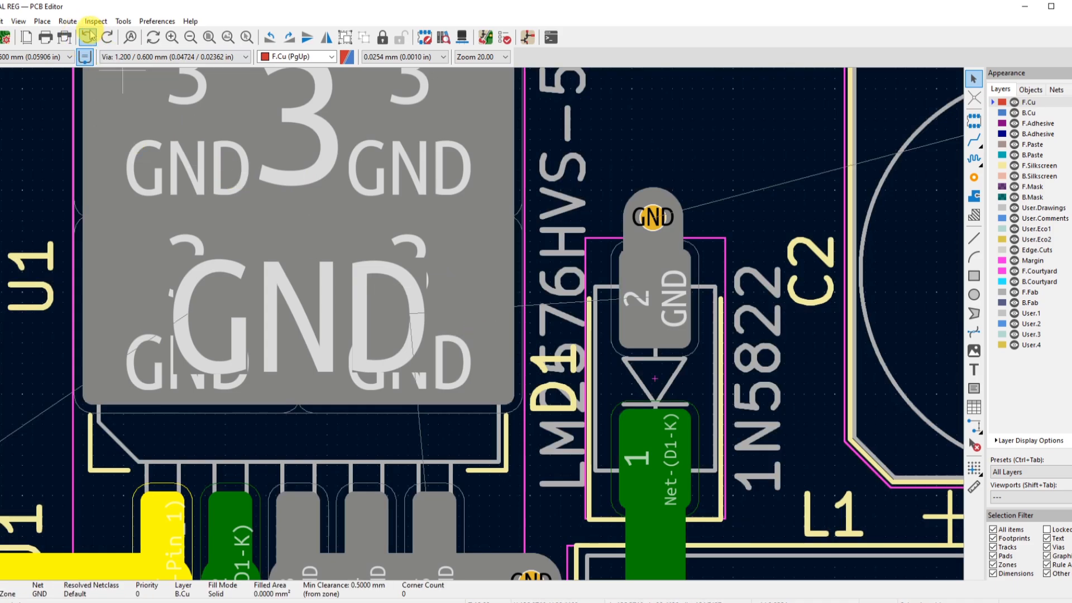
click(108, 38)
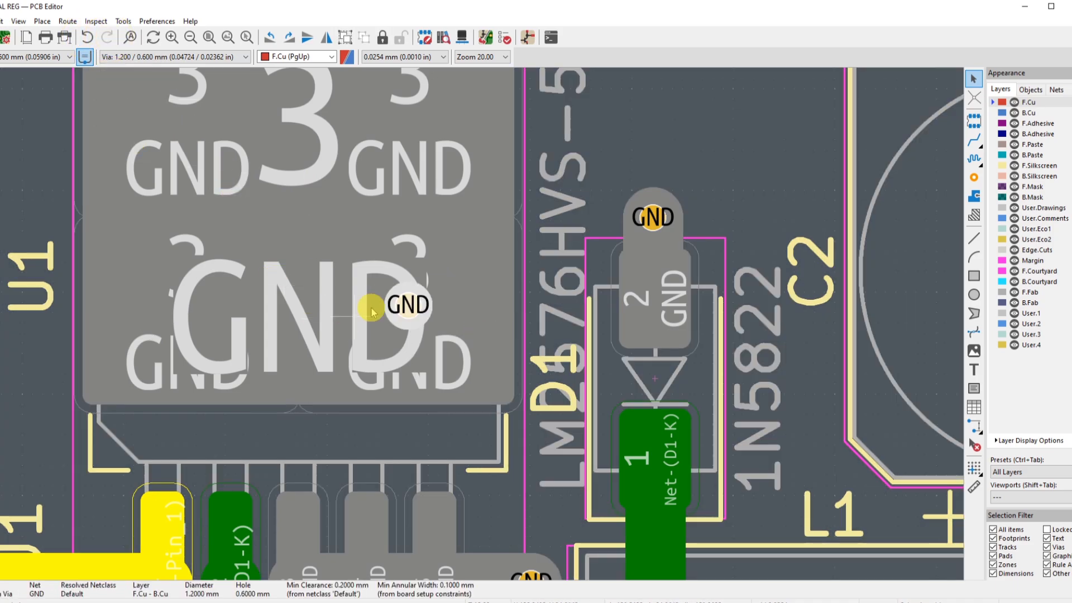
Inspect the four pad 3 sections of U1's tab and the B.Cu GND zone by selecting each of them
scroll(408, 315, down, 2)
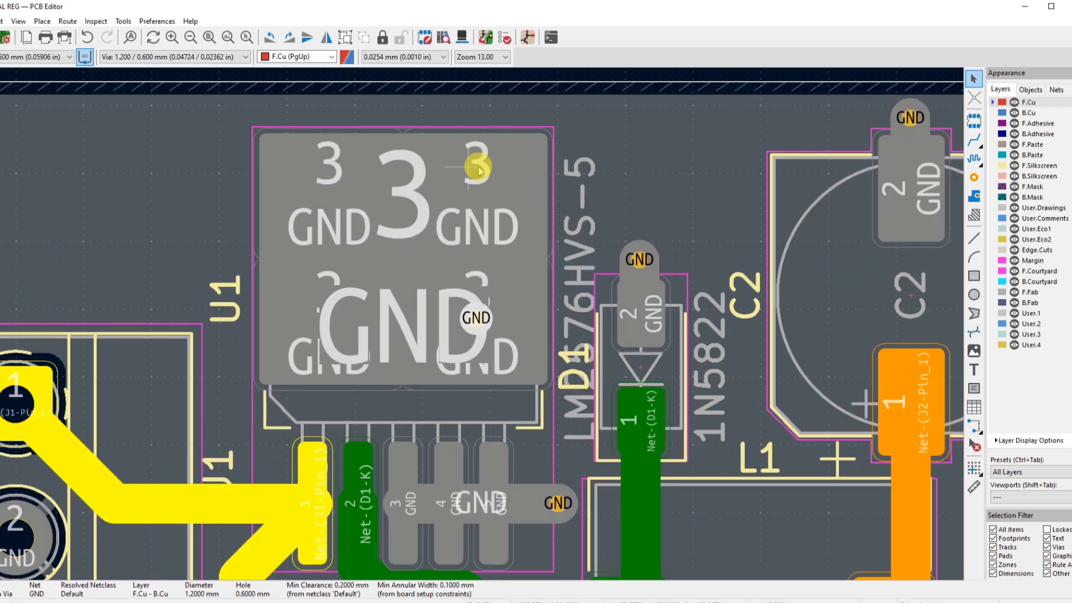
click(327, 195)
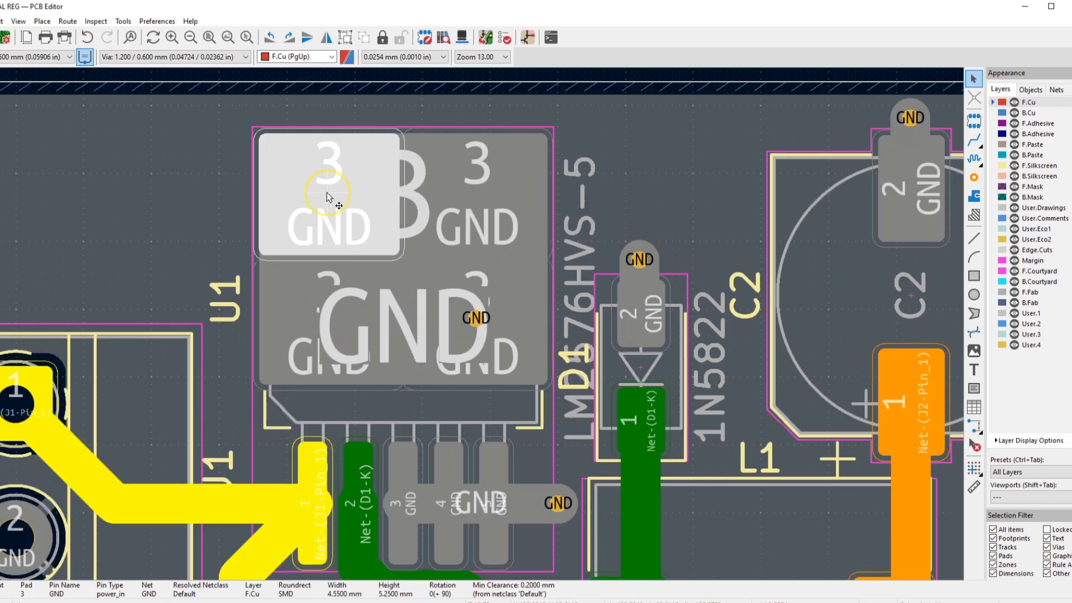
click(472, 201)
click(359, 332)
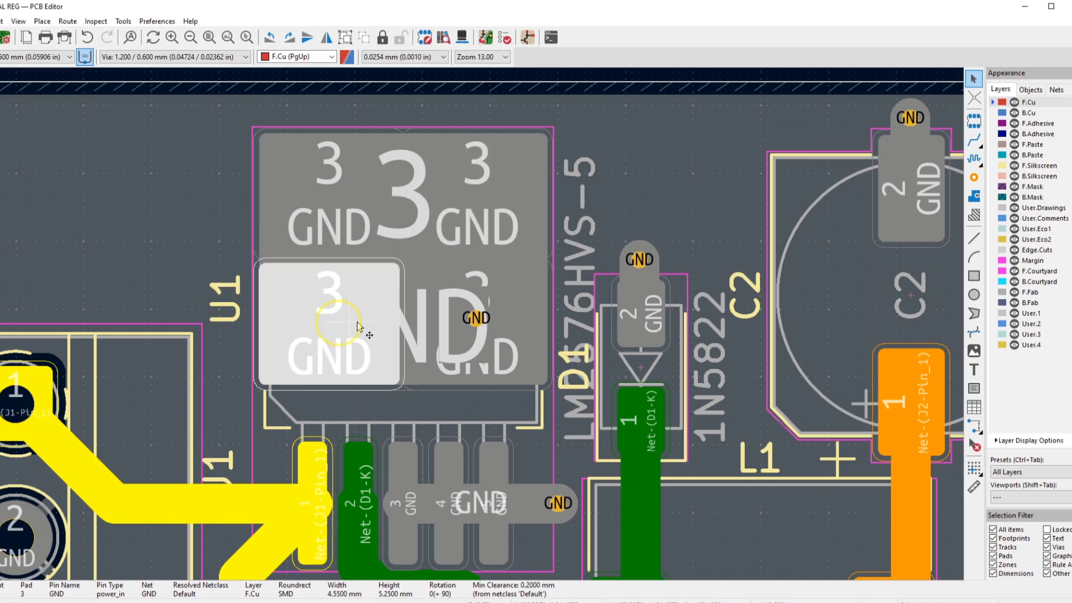
click(454, 332)
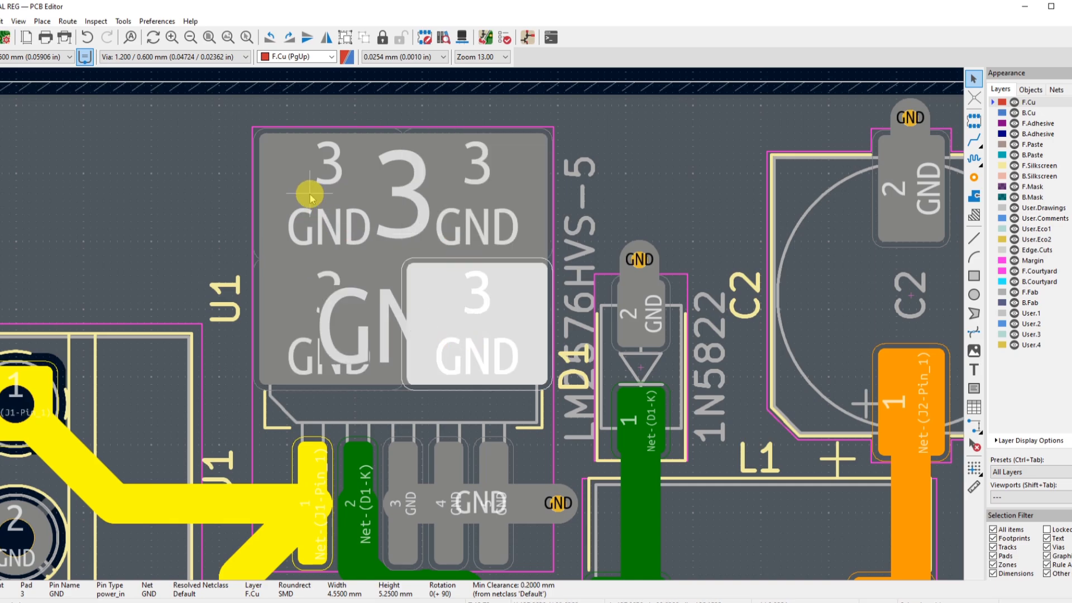
click(174, 220)
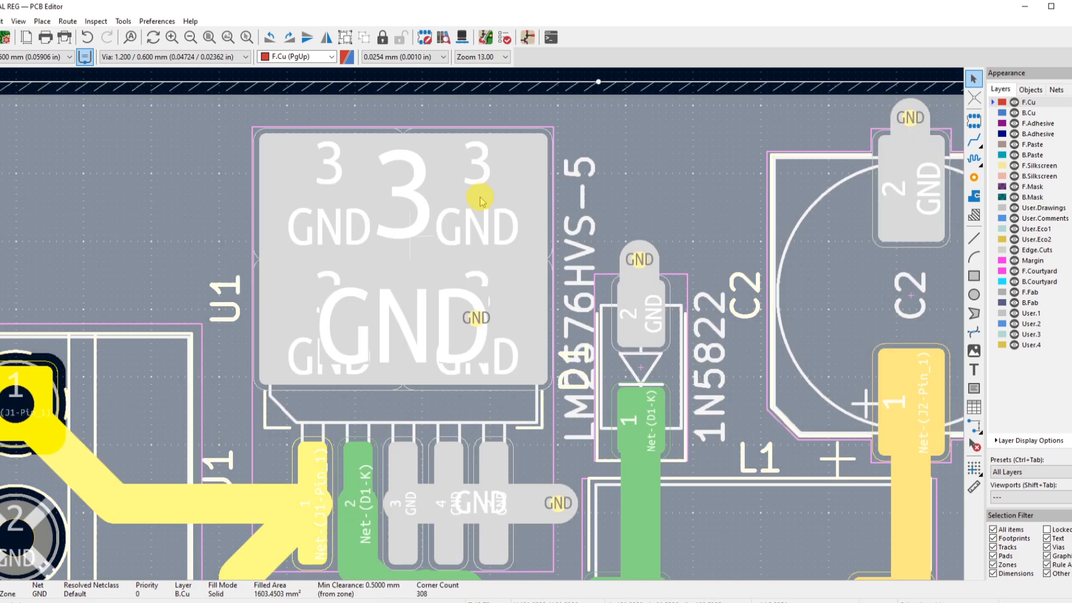
scroll(631, 100, down, 3)
click(481, 263)
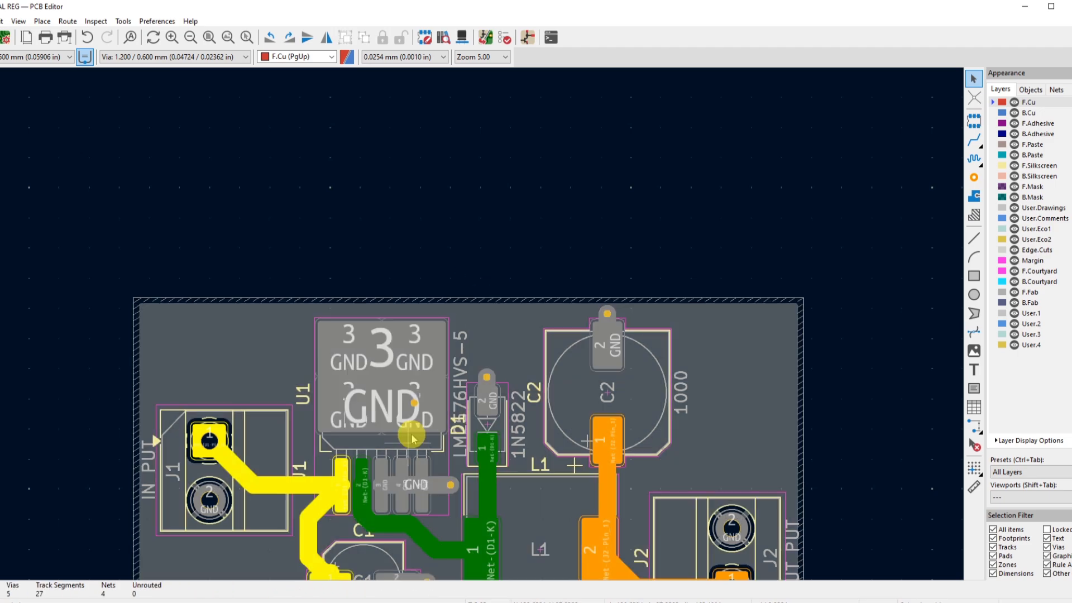
Duplicate the GND via on U1's tab and place the copy on the upper-right pad 3 section
scroll(412, 438, up, 5)
click(464, 293)
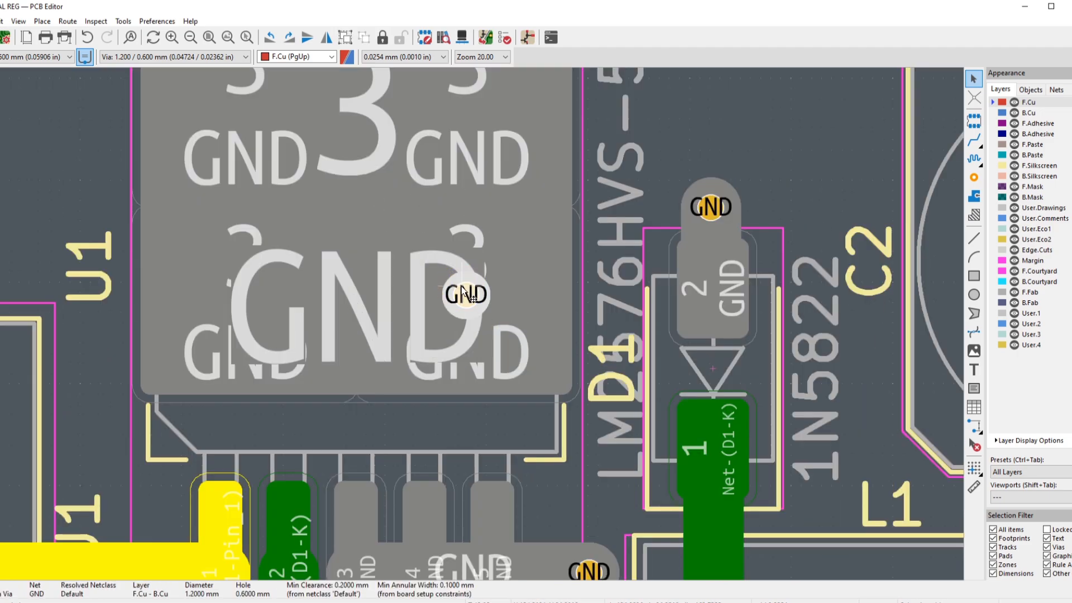
scroll(472, 313, down, 4)
scroll(479, 330, up, 4)
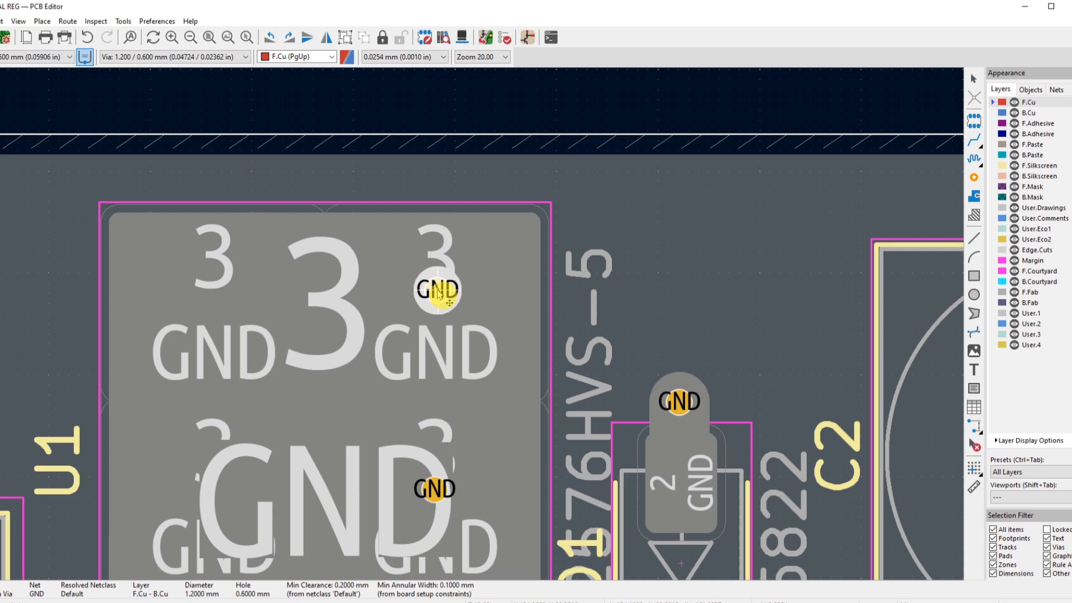
click(440, 287)
Place further copies of the GND via on the upper-left and lower-left pad 3 sections of U1's tab
key(ctrl+d)
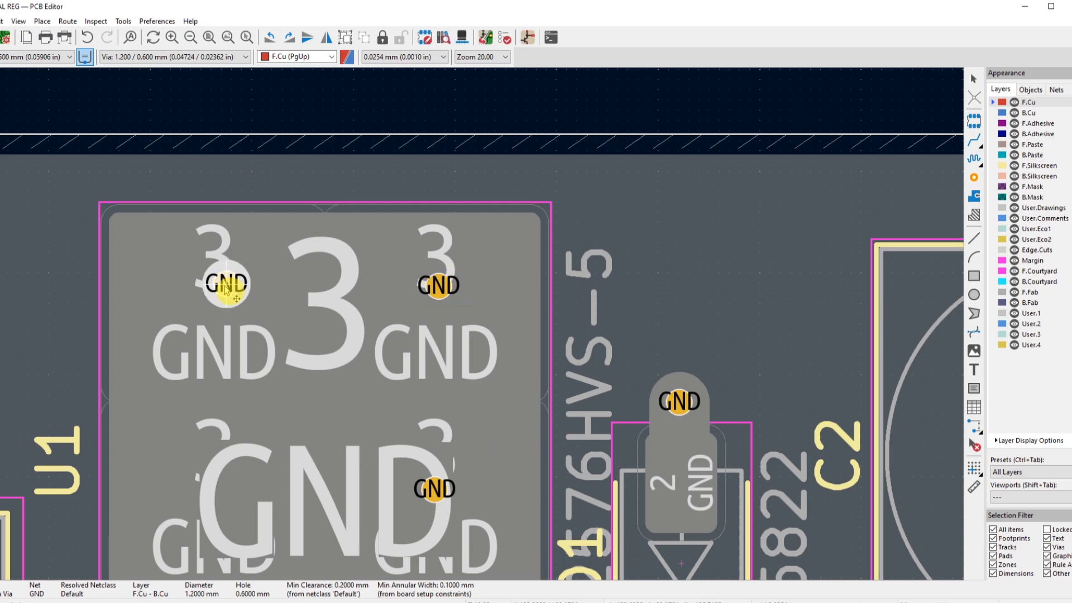
click(214, 295)
scroll(214, 294, down, 3)
key(ctrl+d)
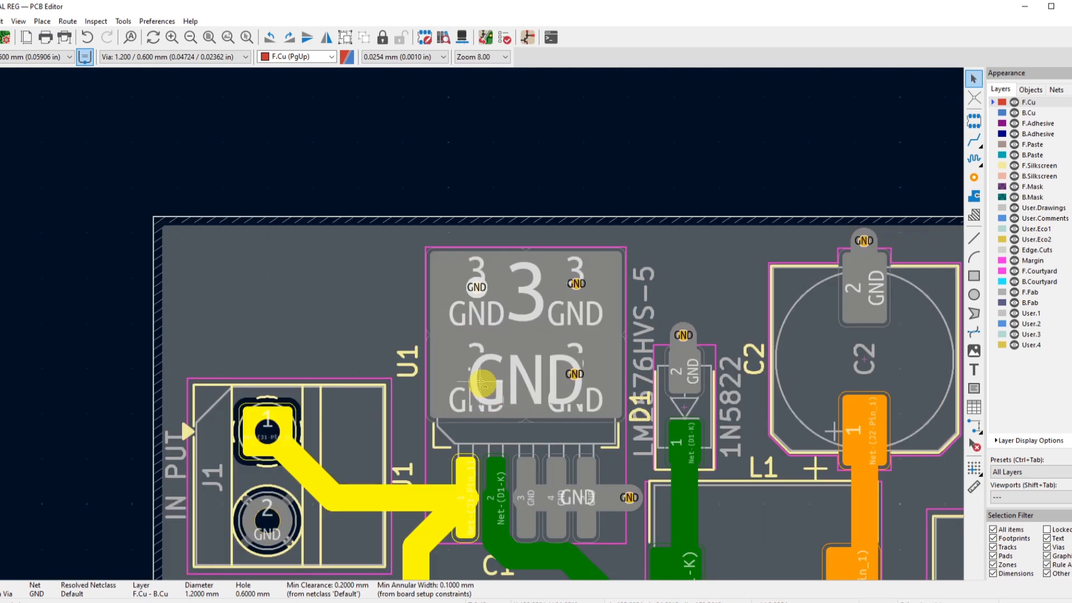
scroll(501, 375, up, 4)
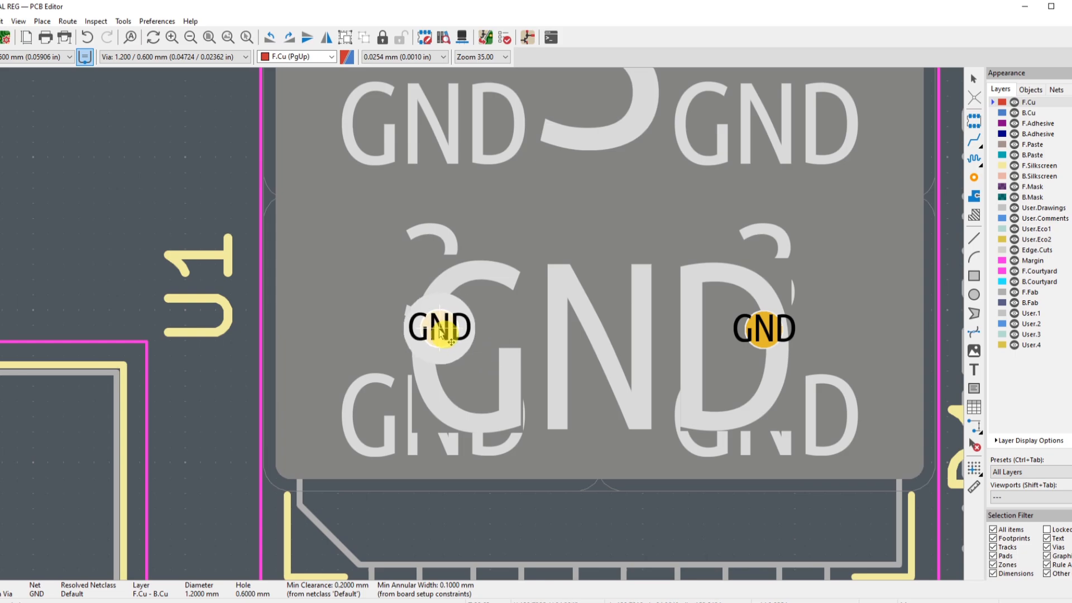
click(440, 331)
key(ctrl+d)
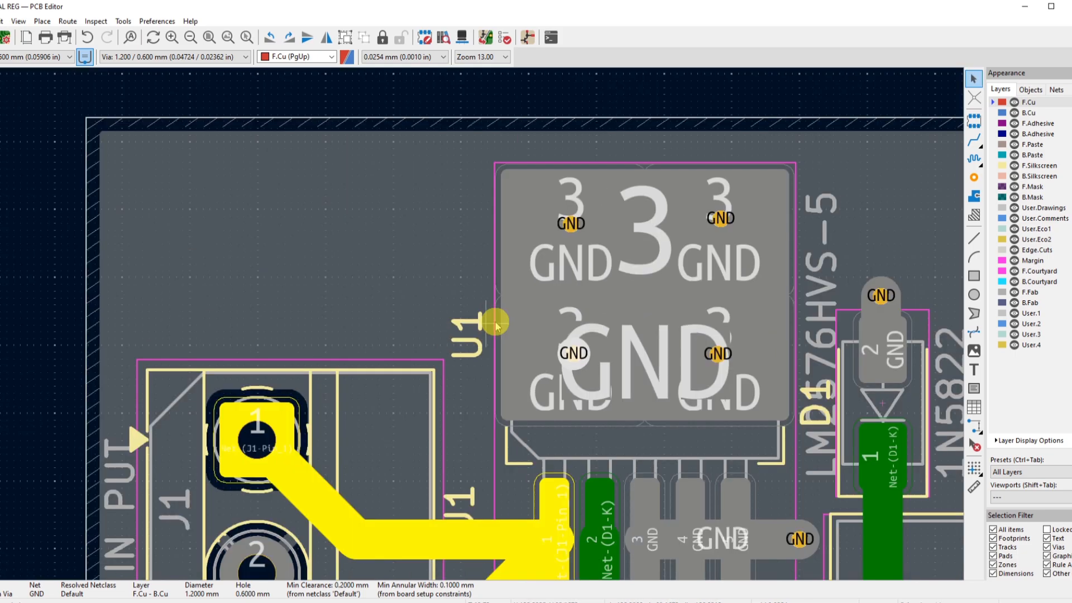
scroll(215, 313, down, 3)
key(Escape)
Open the board's plot settings and run the design rules check with zone refill and schematic parity testing enabled
scroll(610, 103, down, 4)
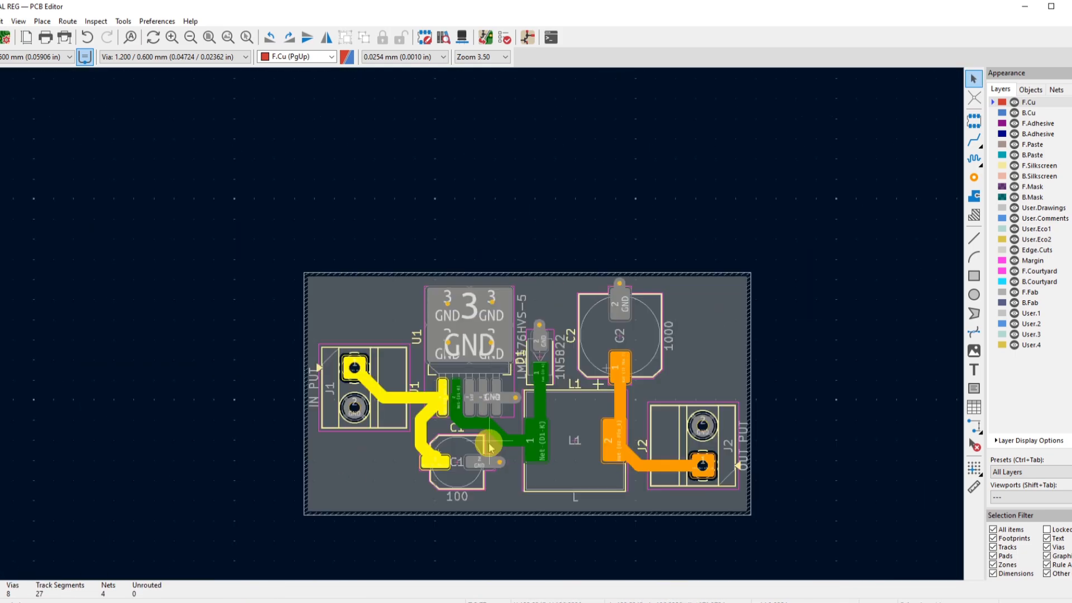
scroll(503, 438, down, 1)
scroll(466, 292, up, 1)
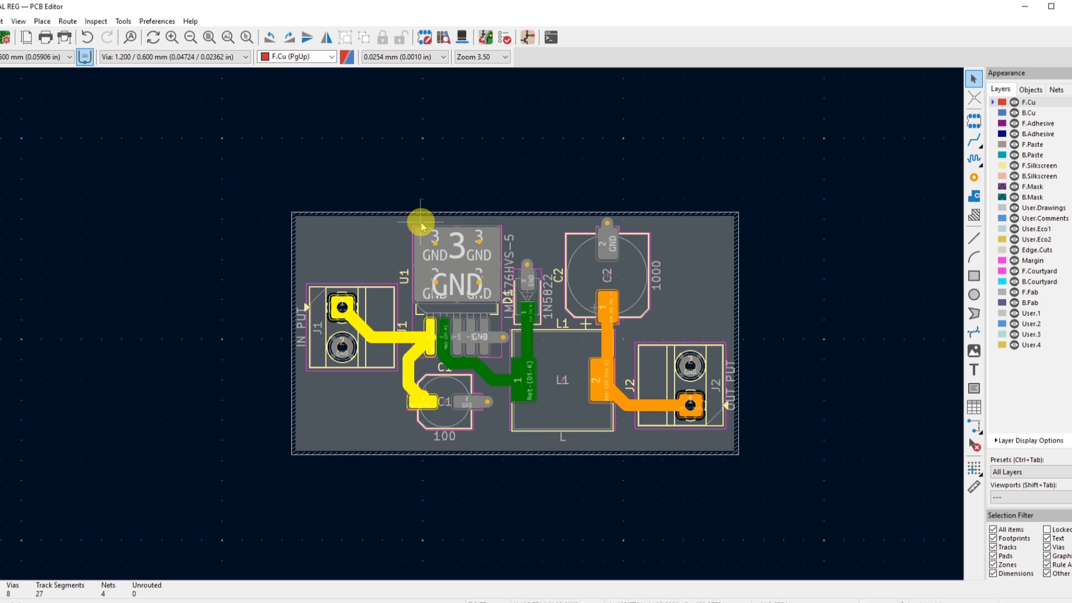
click(0, 21)
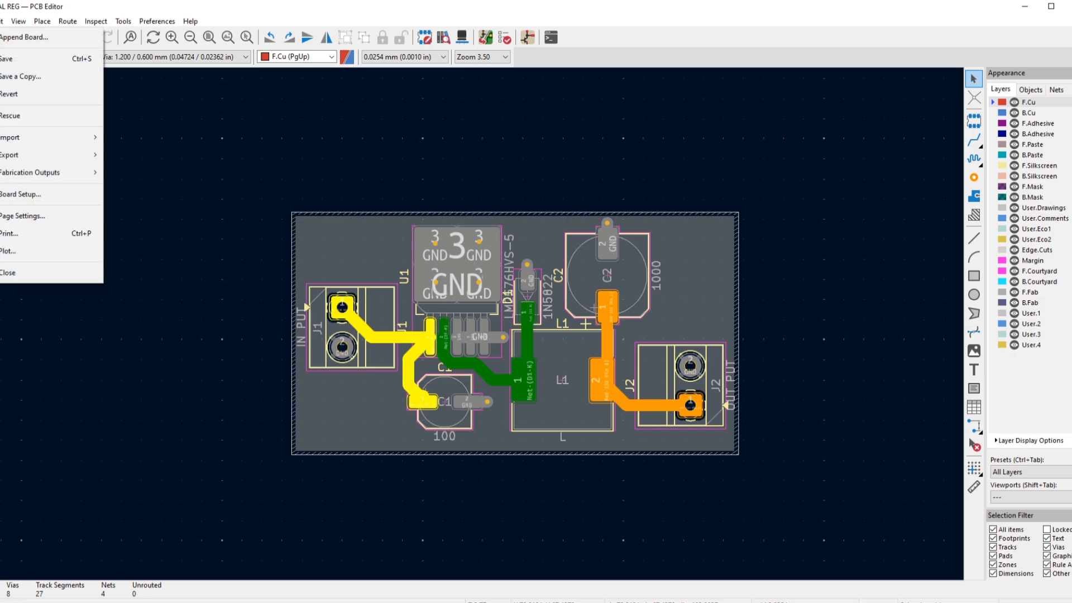
click(34, 250)
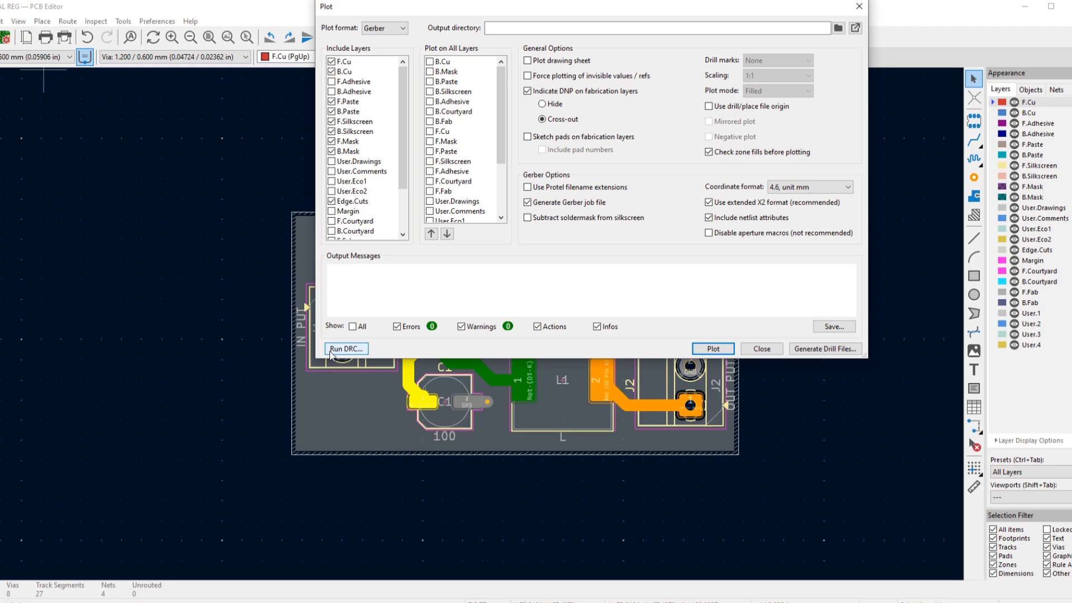
click(332, 351)
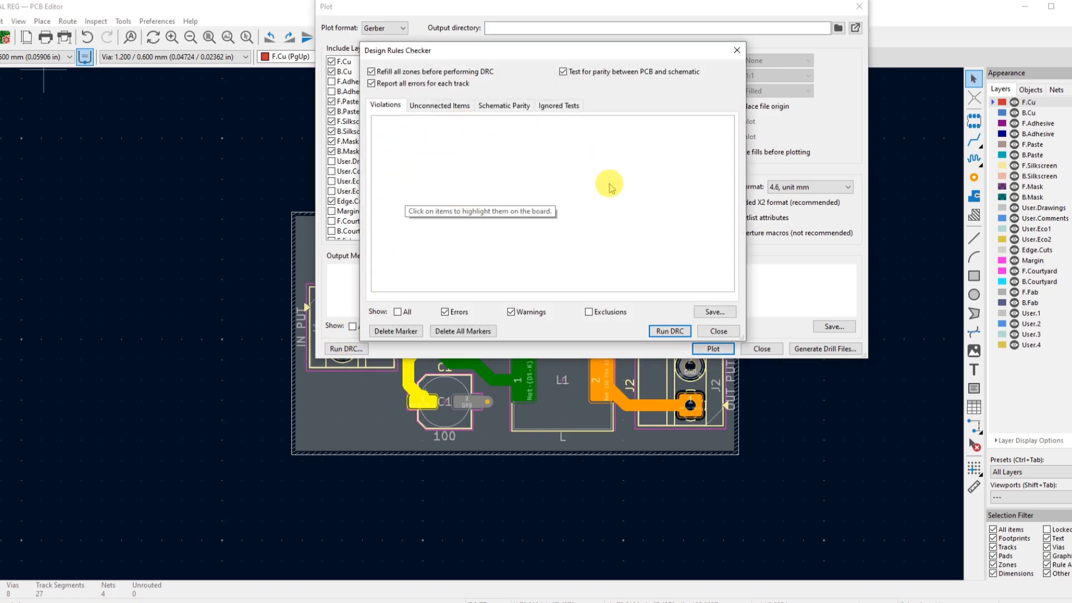
click(670, 331)
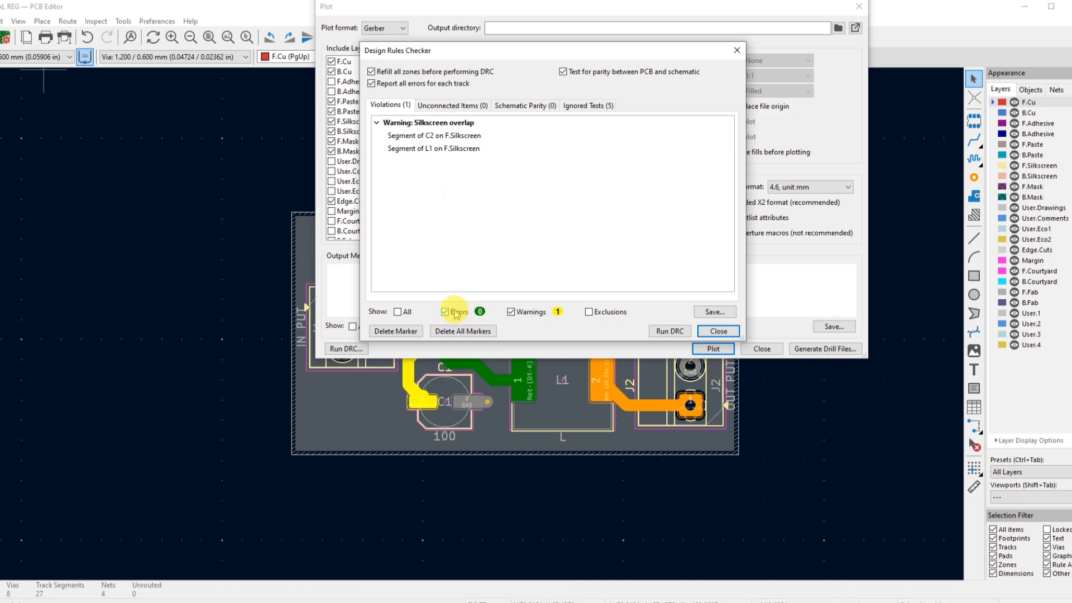
Close the design rules checker and plot settings and examine the marked silkscreen overlap between C2's plus sign and L1's outline
click(737, 50)
click(862, 4)
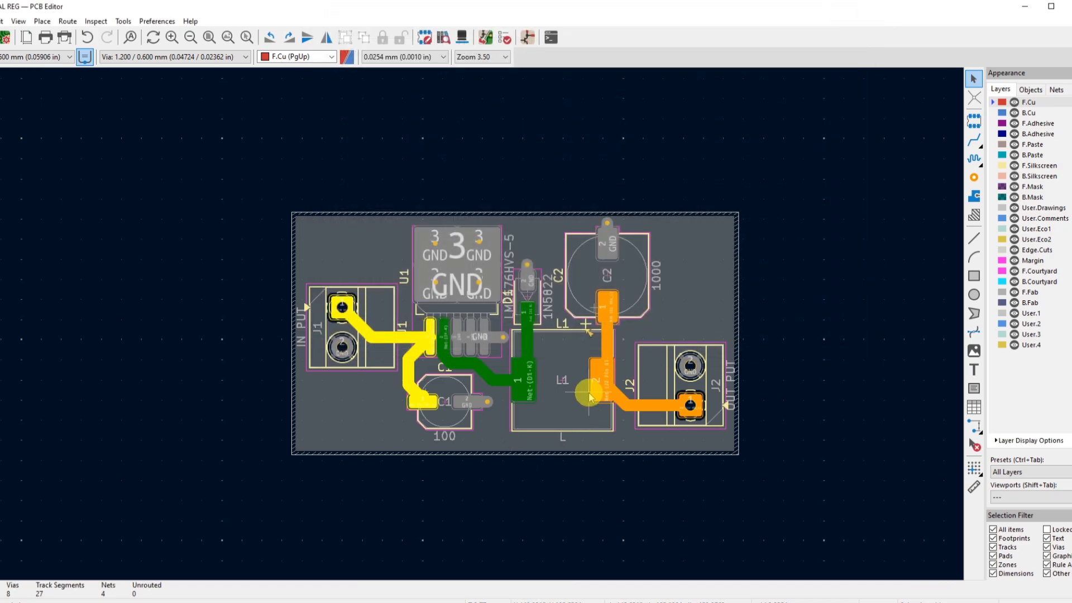
scroll(509, 295, up, 2)
scroll(605, 337, up, 1)
scroll(191, 313, down, 3)
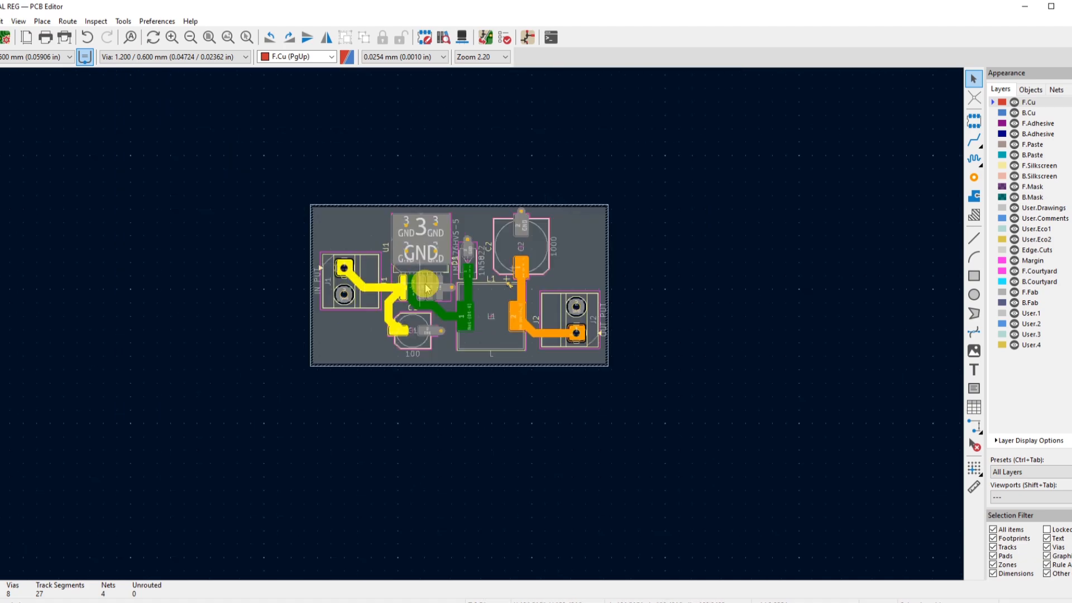
scroll(426, 284, up, 3)
scroll(738, 310, up, 5)
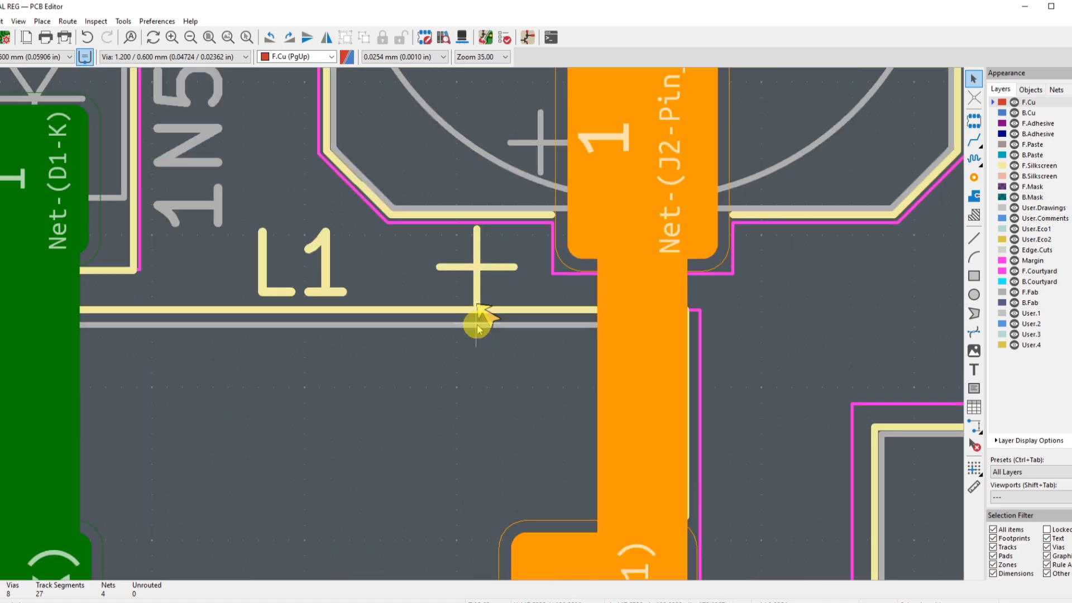
Move capacitor C2 slightly up and to the right so its silkscreen plus sign clears L1's outline
scroll(462, 288, down, 3)
scroll(477, 329, up, 3)
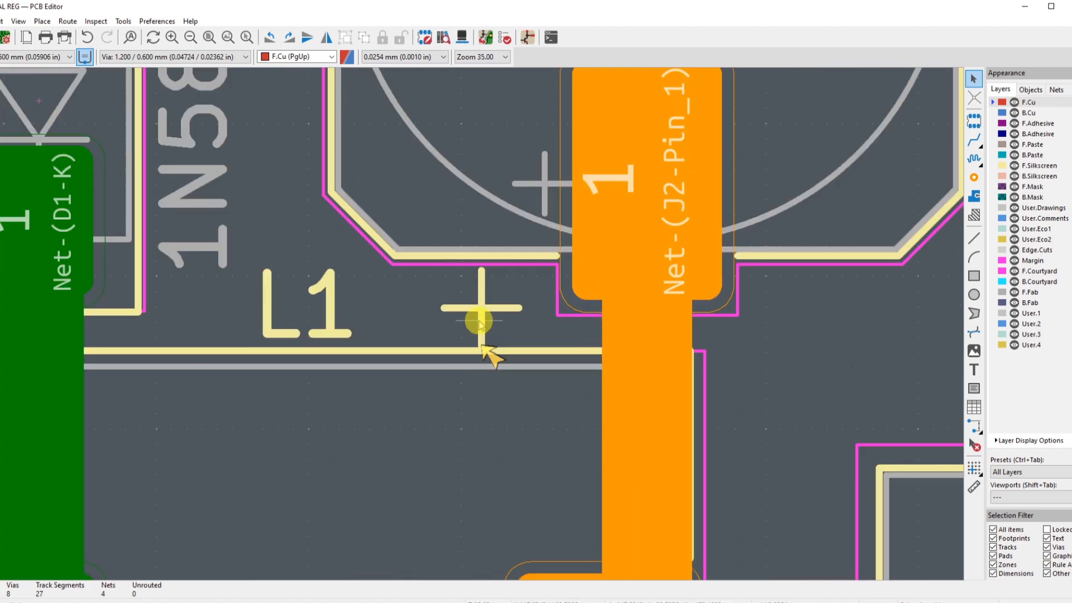
click(480, 323)
scroll(484, 323, down, 3)
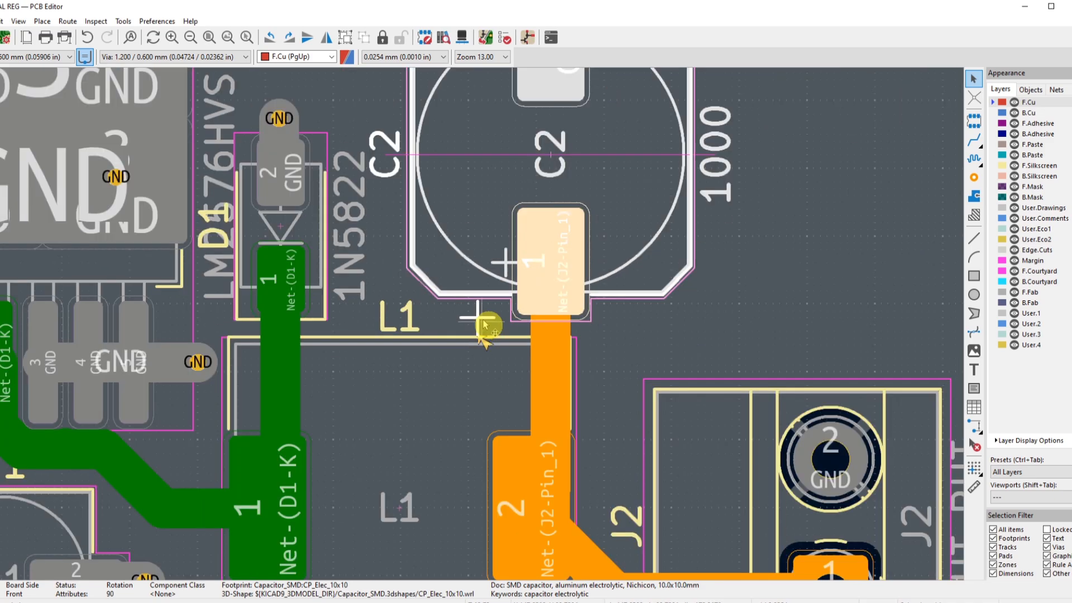
mouse_move(551, 261)
mouse_down()
mouse_move(544, 268)
mouse_move(557, 249)
mouse_up()
click(716, 315)
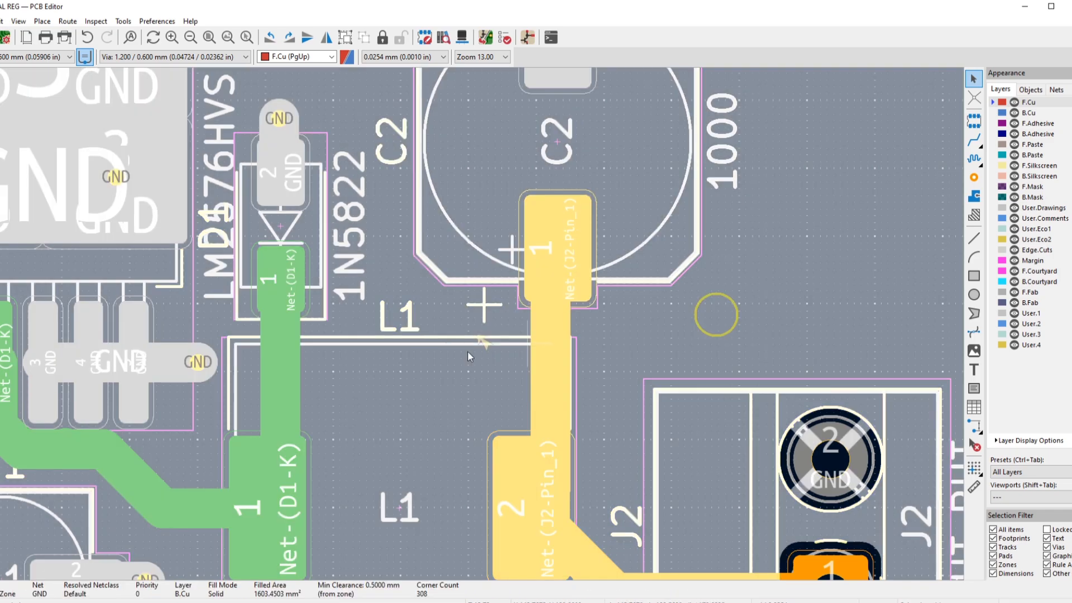
scroll(511, 303, down, 3)
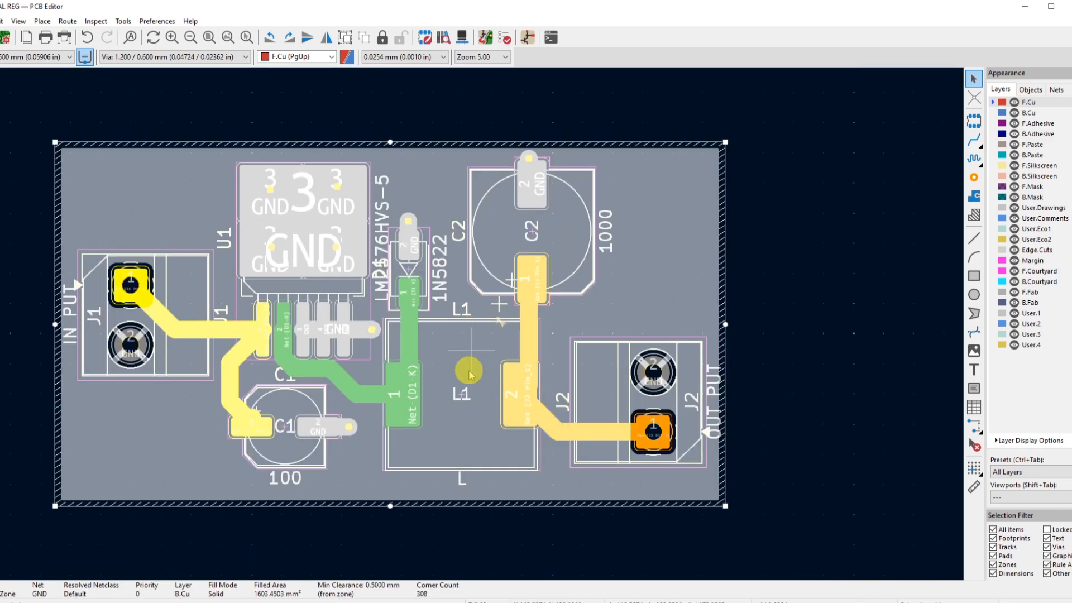
click(386, 119)
click(464, 312)
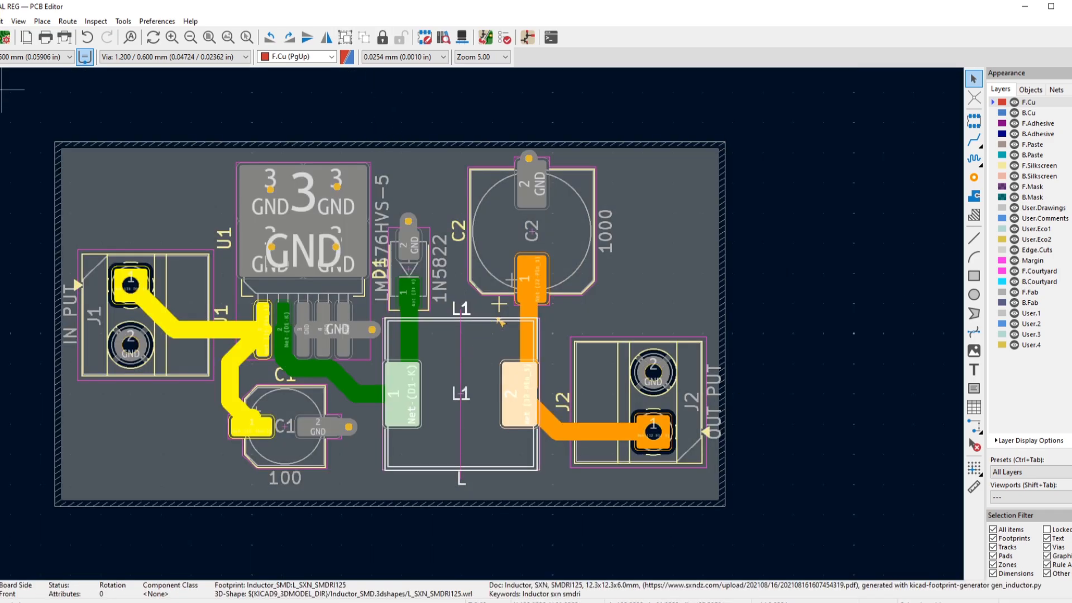
Rerun the design rules check from the board's plot settings, and close the checker and the plot settings
click(1, 21)
click(16, 254)
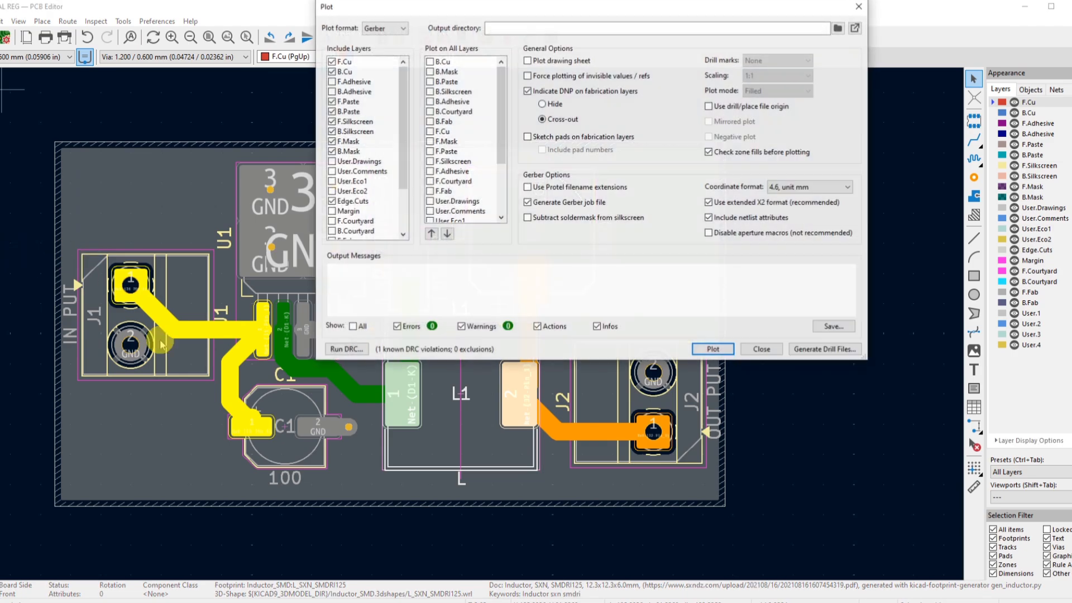
click(346, 349)
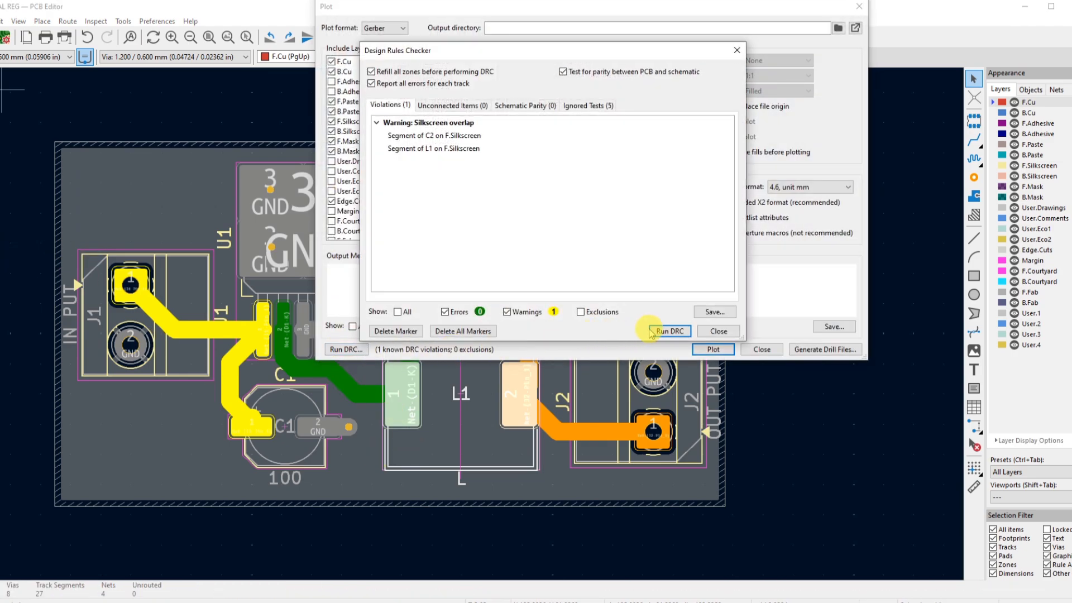
click(669, 331)
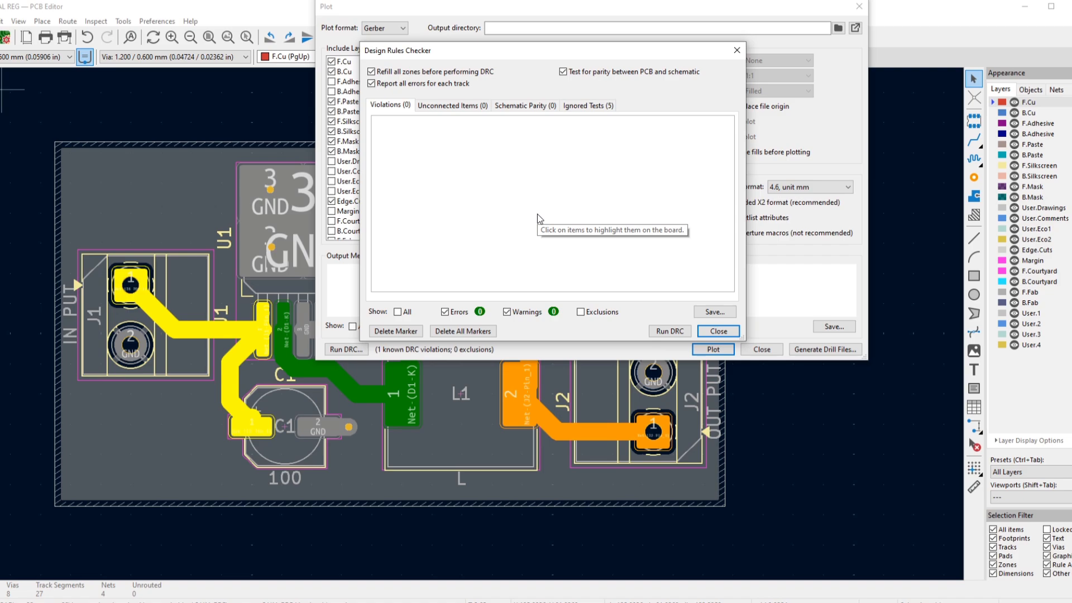
click(563, 233)
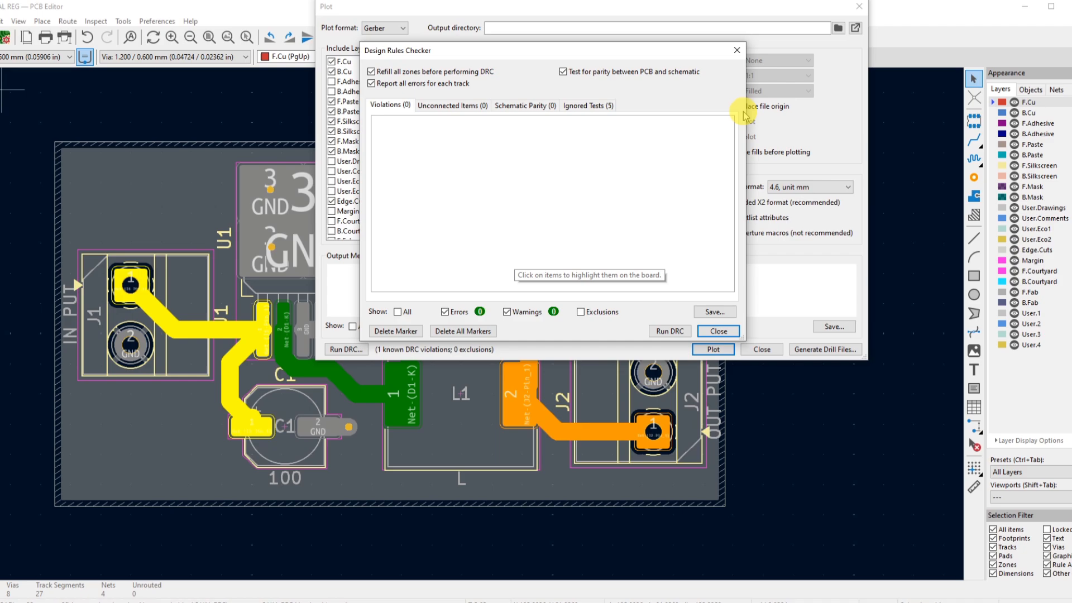
click(737, 50)
click(860, 7)
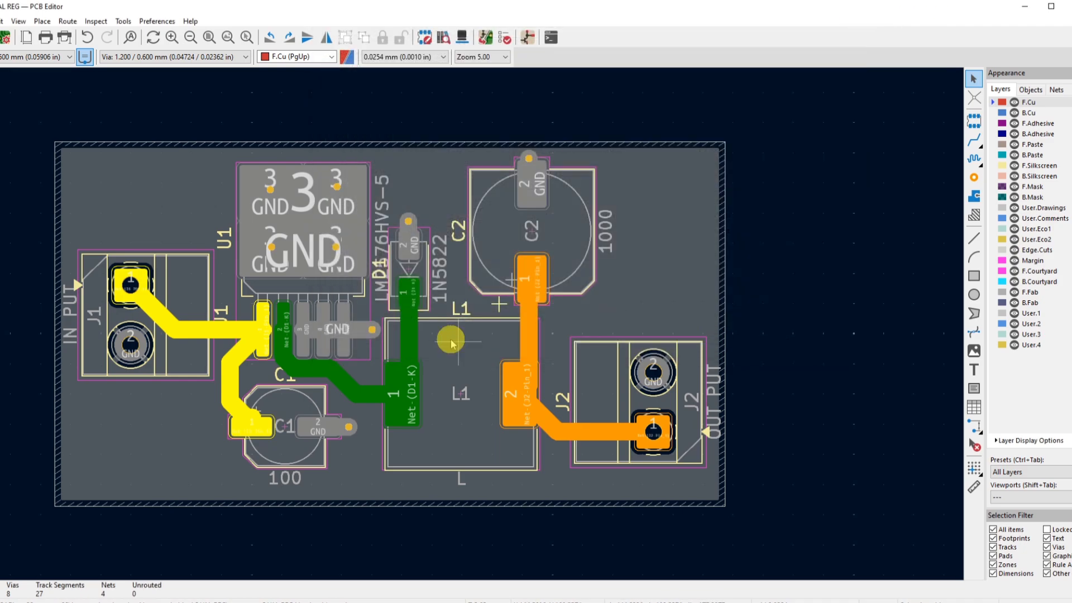
Examine the routed tracks, pads and component placement across the board, especially around J1, U1, C1 and L1
scroll(490, 233, down, 2)
scroll(490, 233, up, 2)
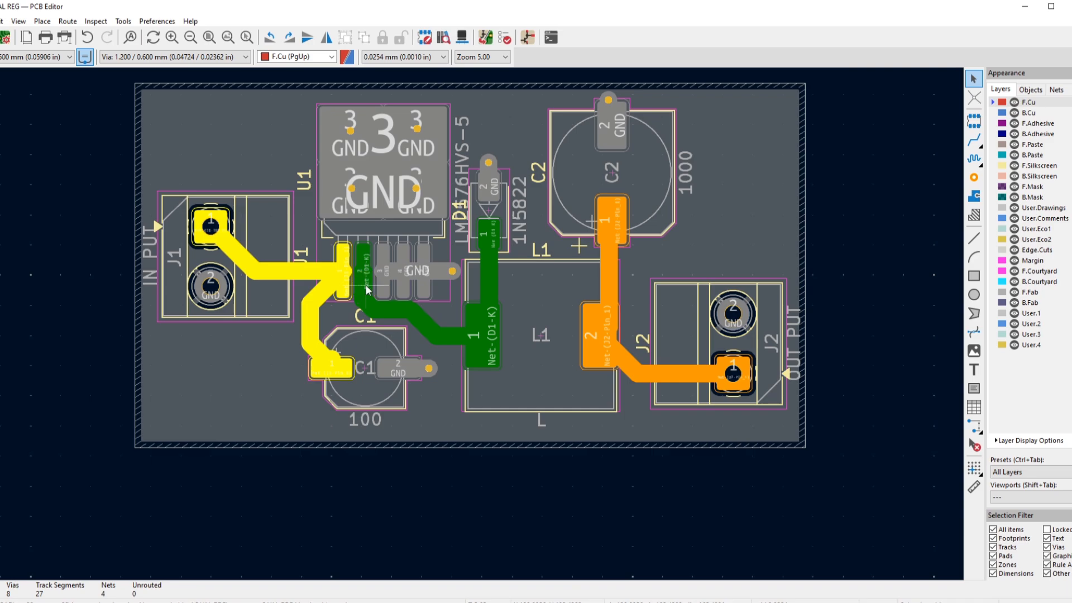
scroll(296, 274, up, 2)
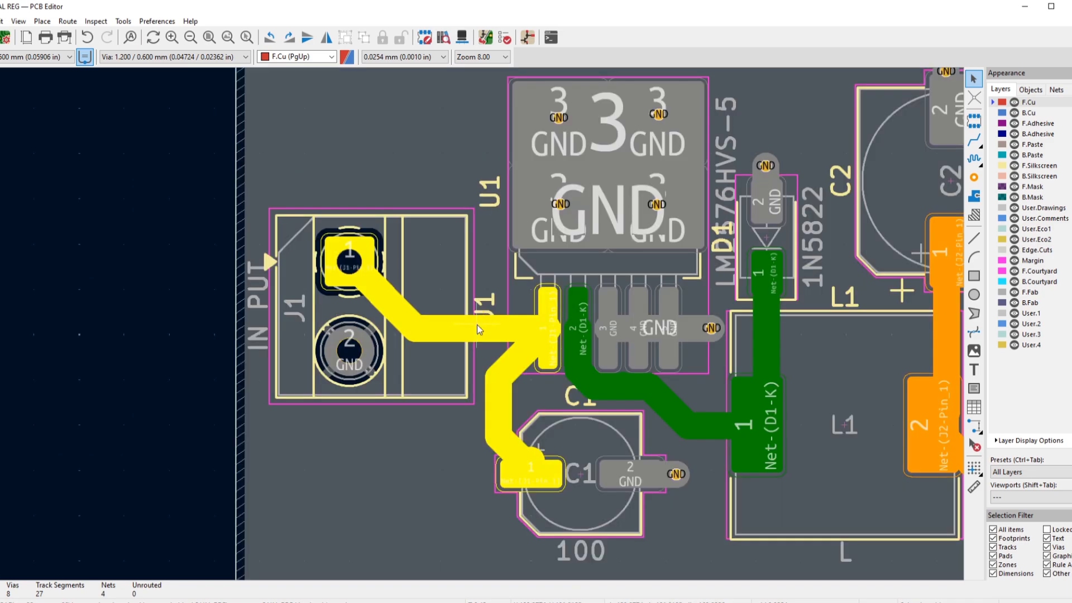
scroll(499, 304, down, 2)
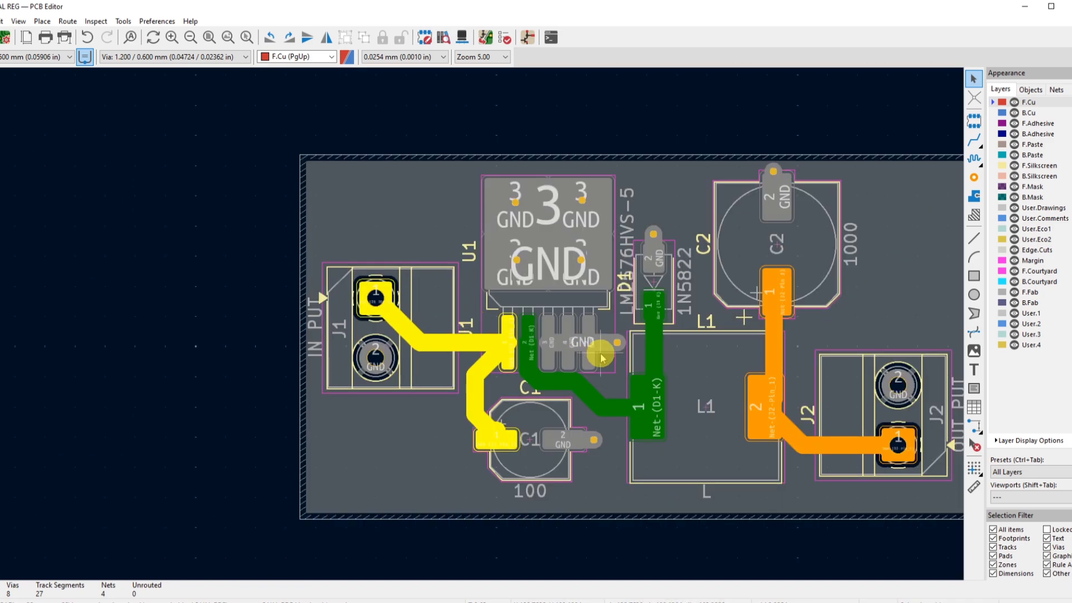
scroll(488, 353, down, 4)
scroll(487, 352, up, 3)
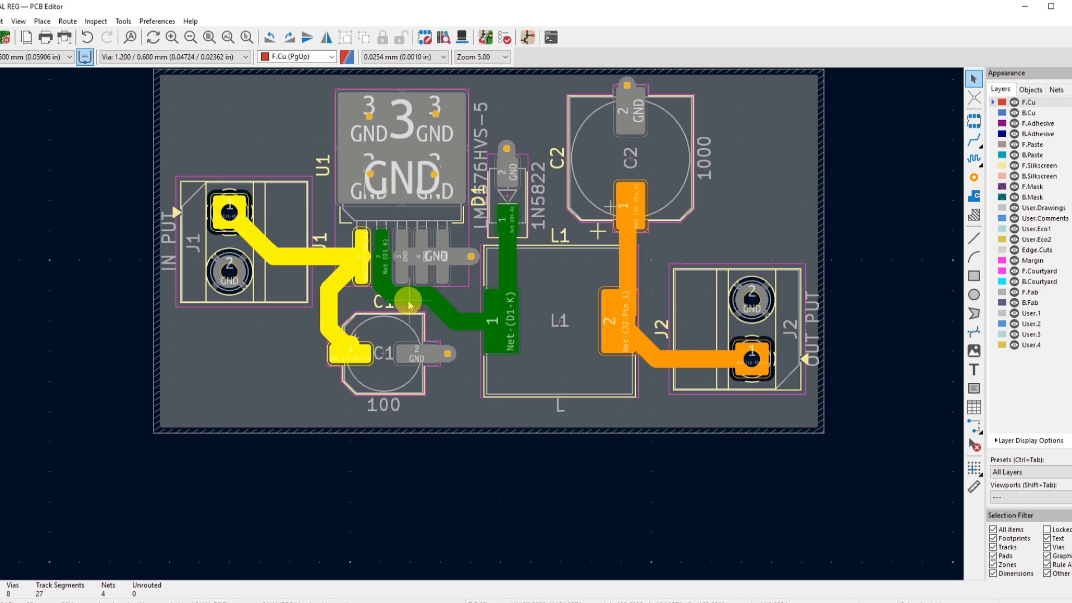
scroll(406, 306, up, 2)
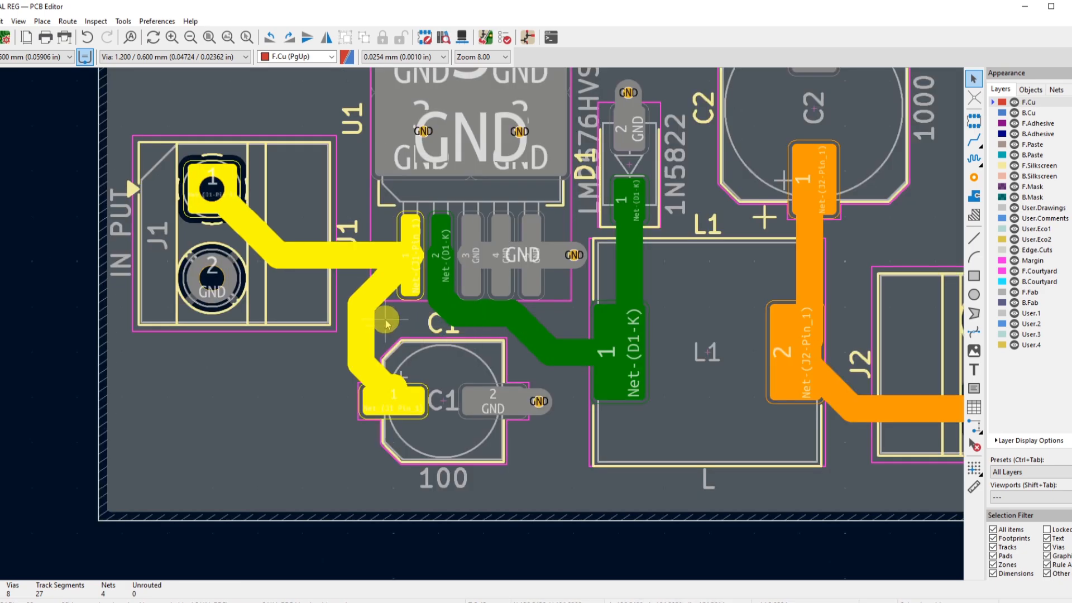
scroll(387, 322, down, 2)
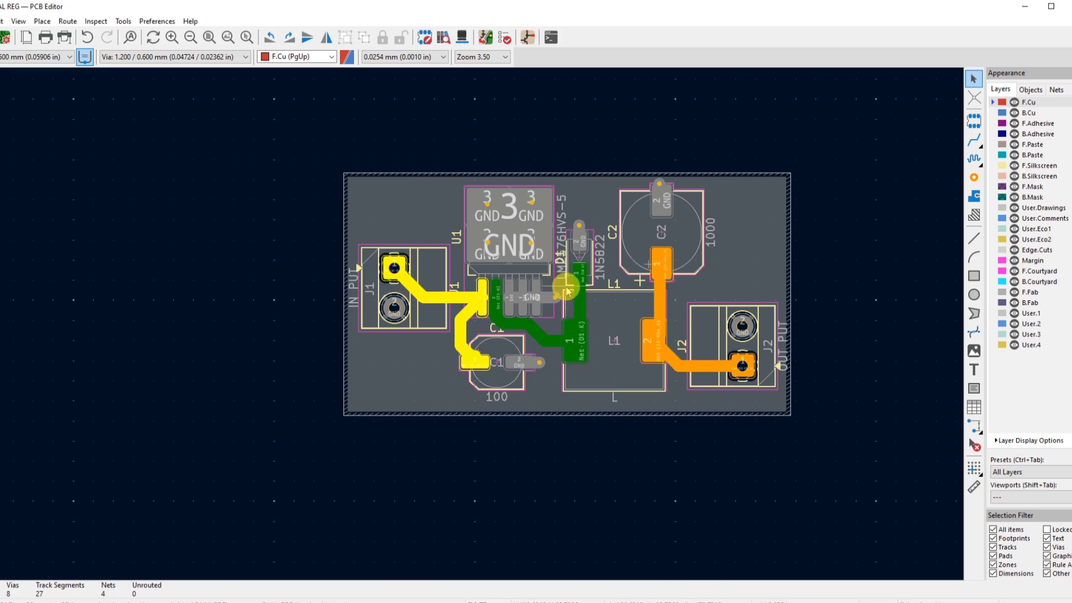
scroll(577, 292, up, 1)
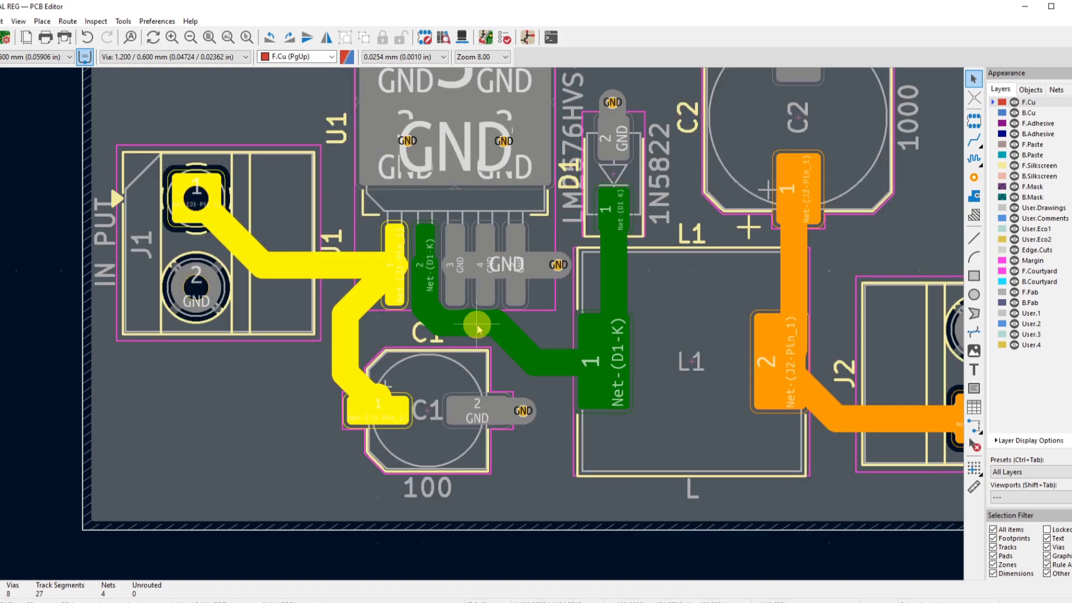
scroll(407, 304, up, 1)
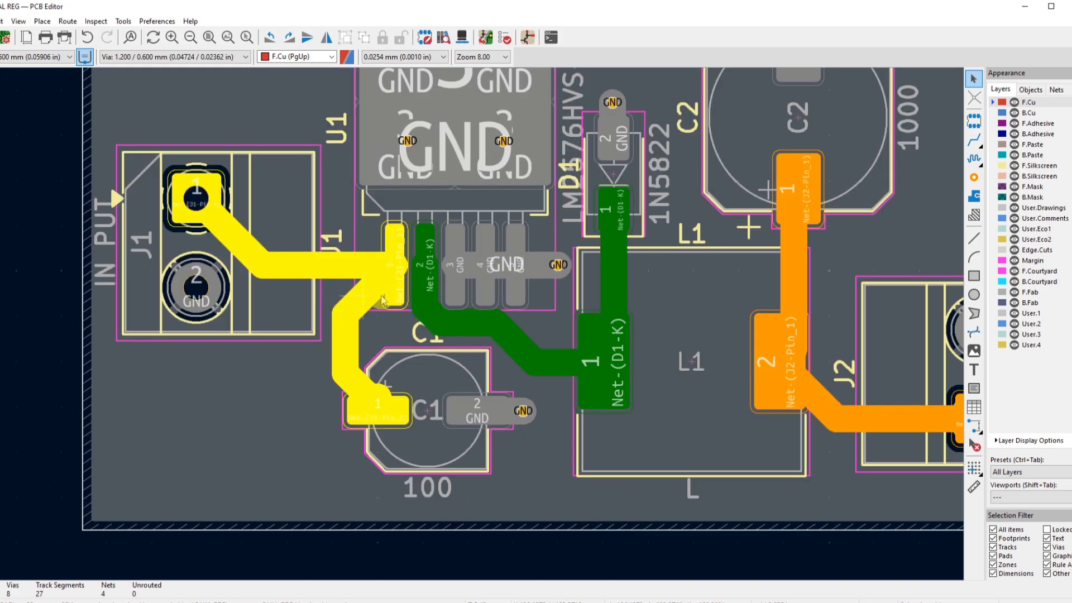
scroll(456, 304, down, 1)
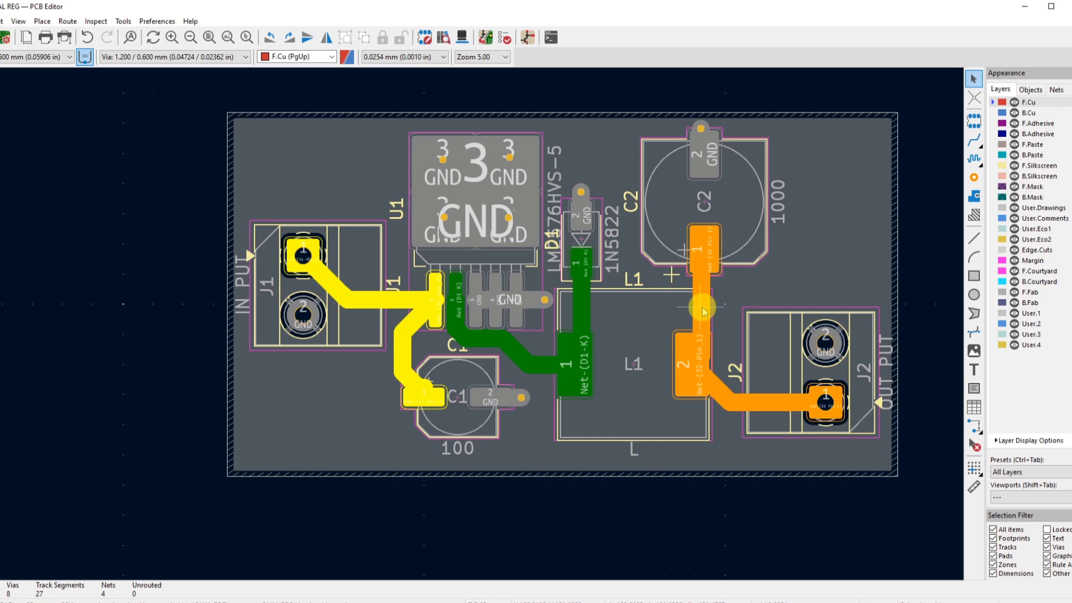
scroll(173, 392, down, 1)
Open the board in the 3D viewer, inspect the components and silkscreen from several angles, and close the viewer
click(18, 21)
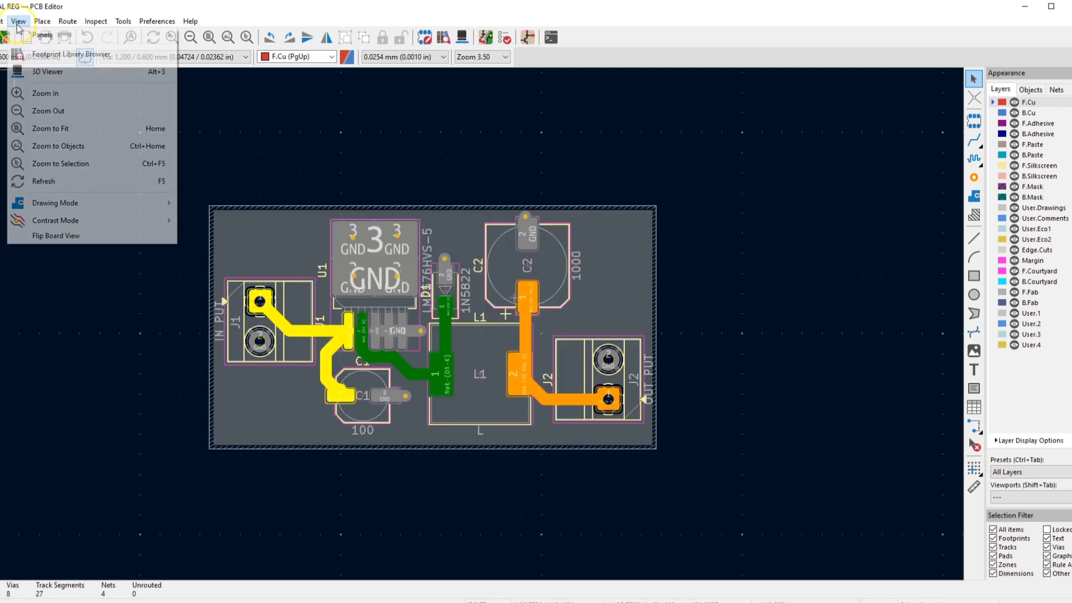
click(39, 73)
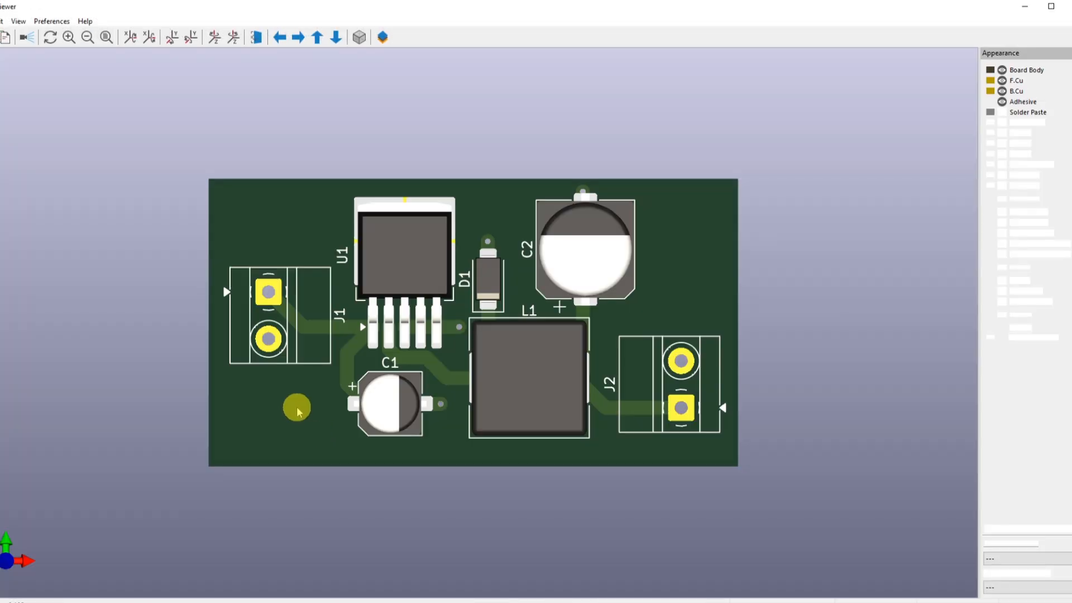
mouse_move(296, 405)
mouse_down()
mouse_move(335, 371)
mouse_move(285, 390)
mouse_up()
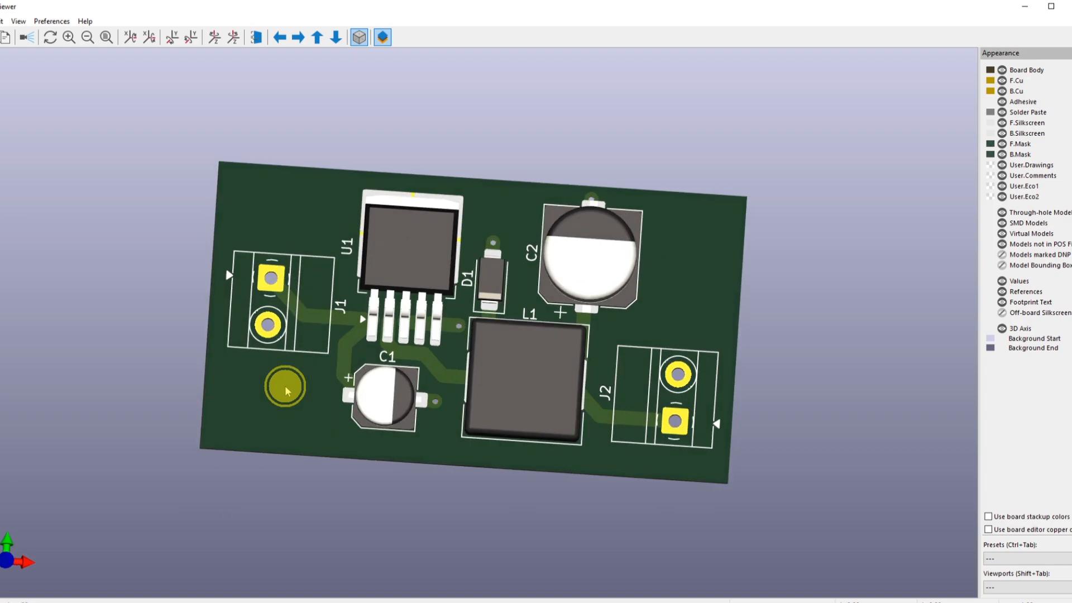
scroll(330, 241, up, 5)
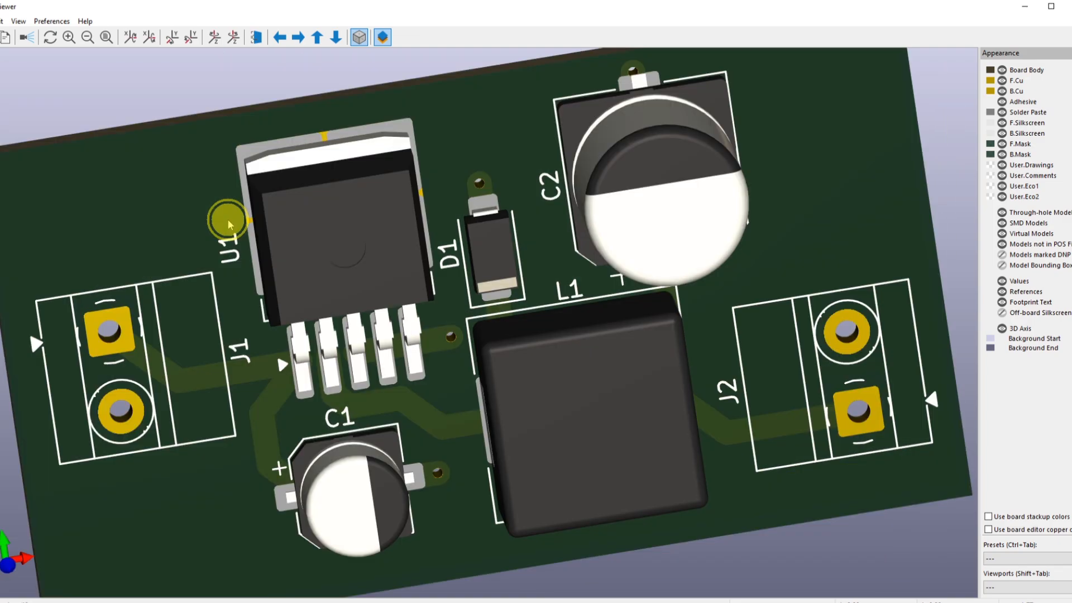
drag(228, 223, 223, 276)
scroll(226, 254, up, 2)
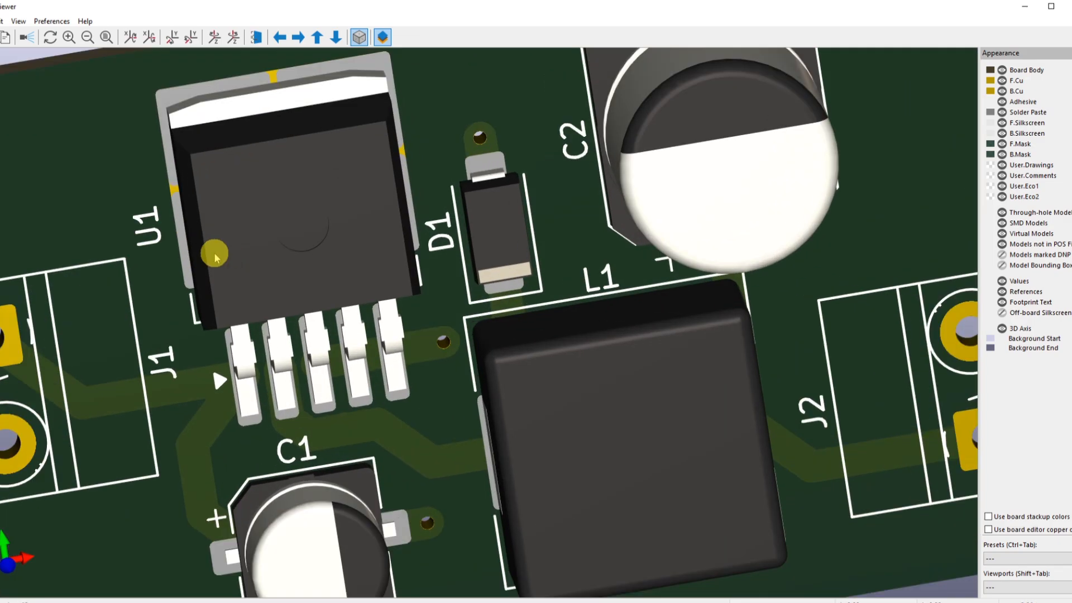
scroll(124, 223, down, 1)
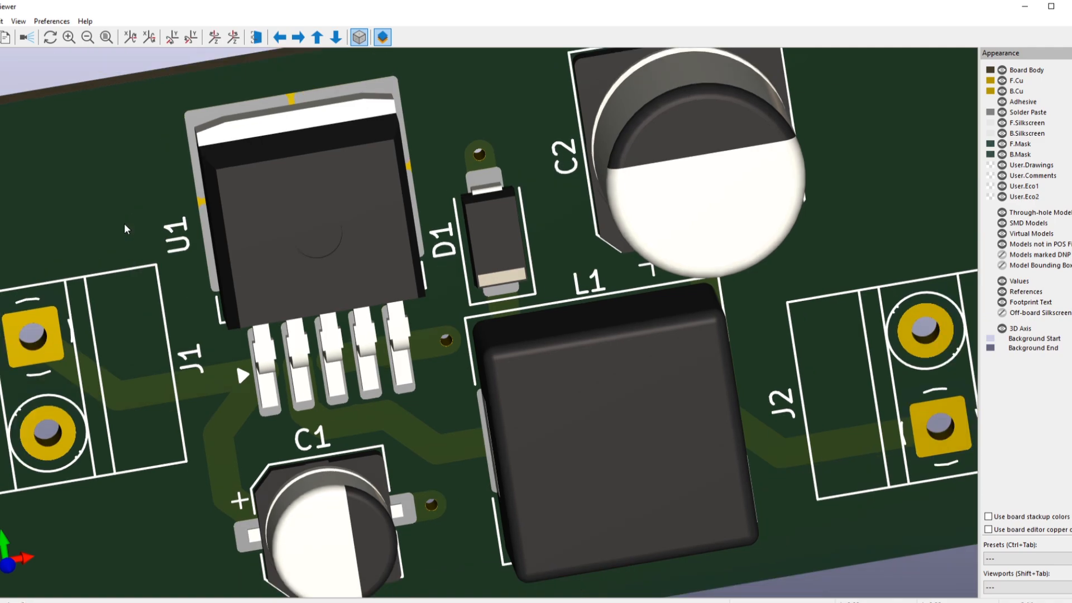
drag(115, 202, 115, 163)
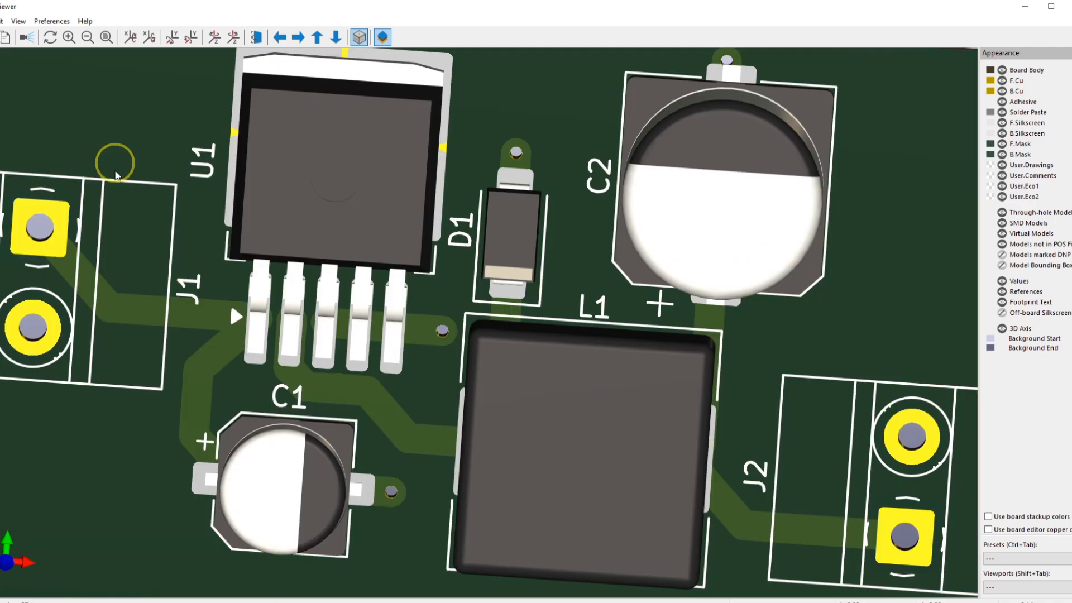
scroll(342, 366, down, 2)
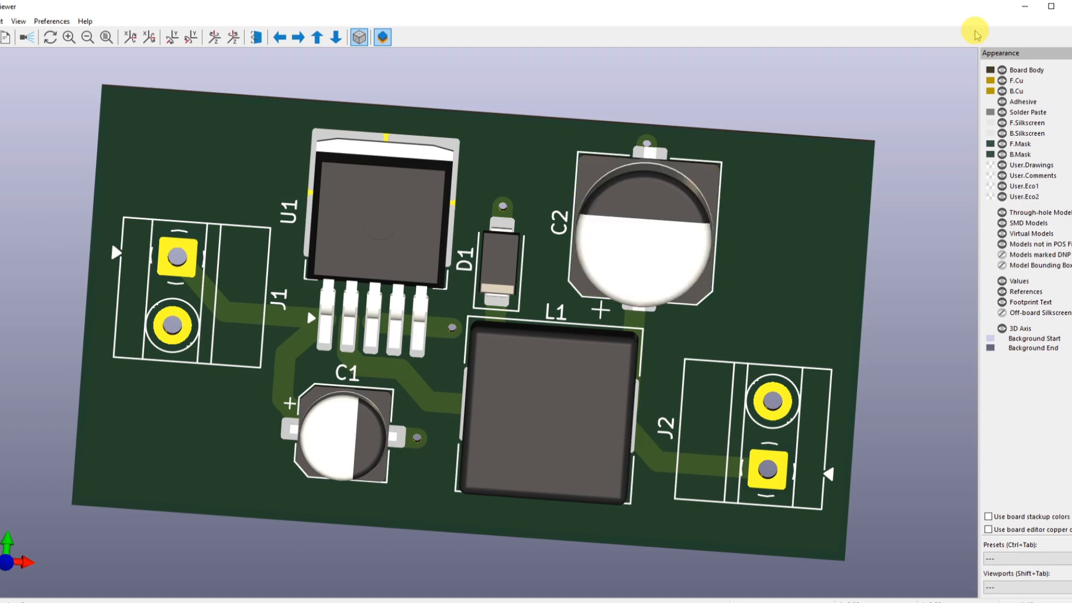
click(1068, 7)
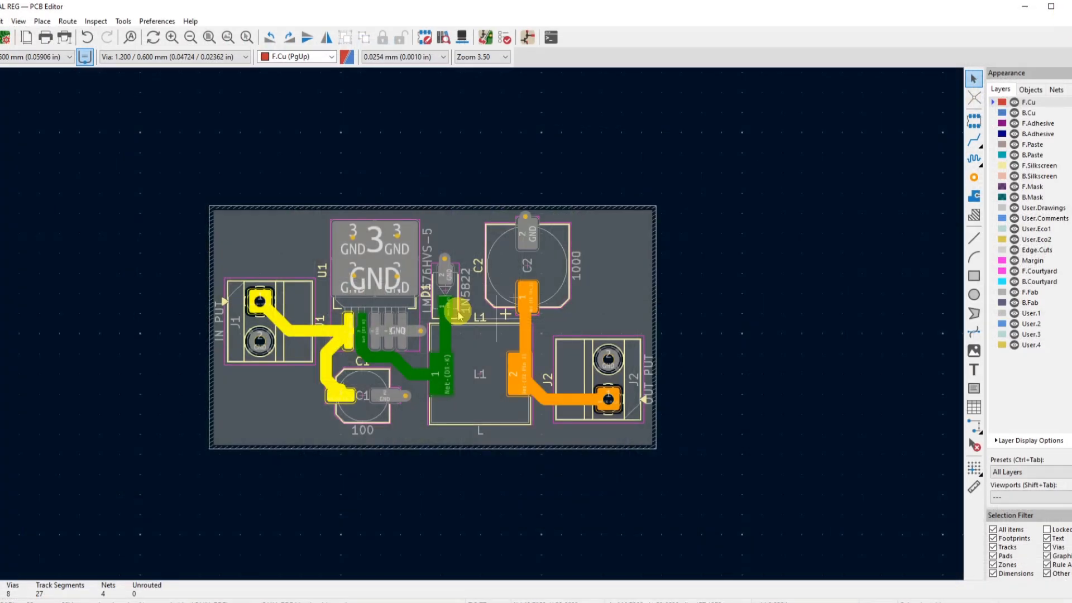
Change the layer of J1's IN PUT value text to F.Silkscreen
scroll(220, 302, up, 5)
scroll(547, 370, up, 5)
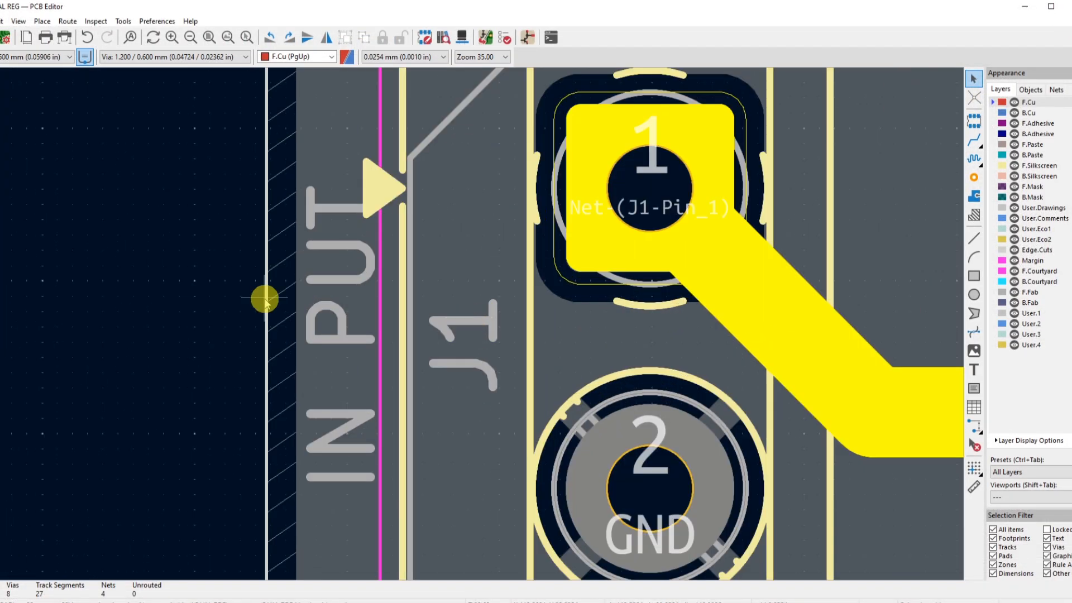
click(350, 276)
double_click(350, 277)
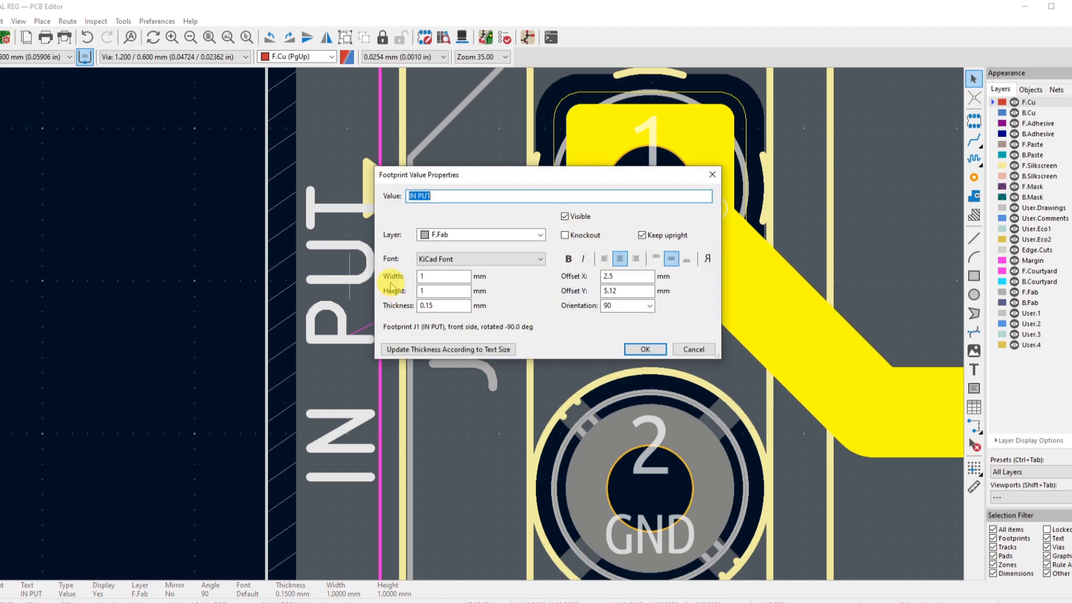
click(447, 237)
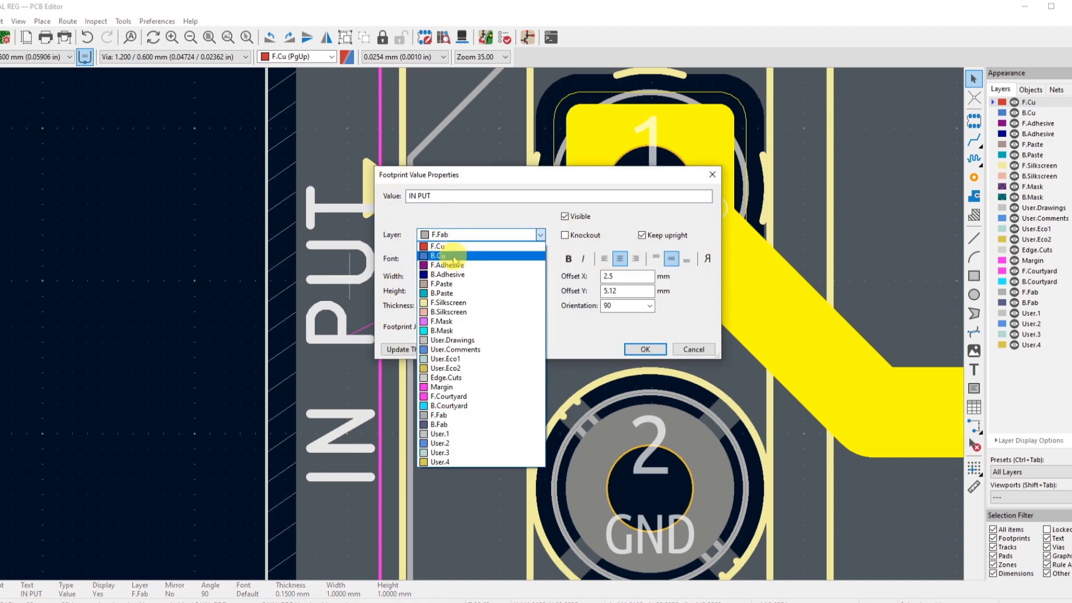
click(455, 305)
click(627, 349)
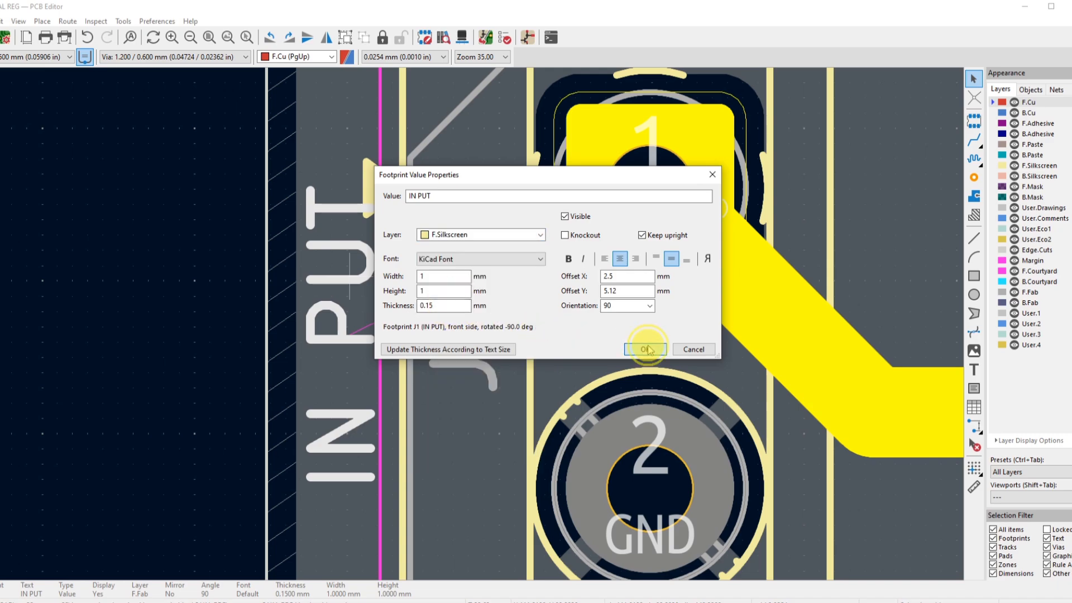
click(136, 218)
Change the layer of J2's OUT PUT value text to F.Silkscreen
scroll(262, 249, down, 5)
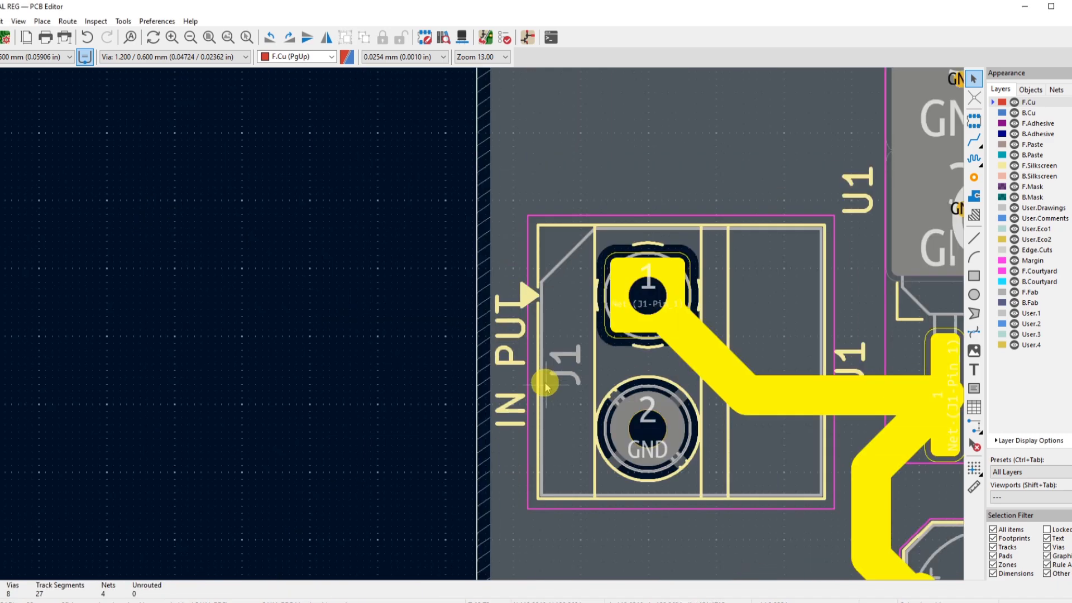
scroll(478, 326, down, 1)
scroll(577, 322, up, 2)
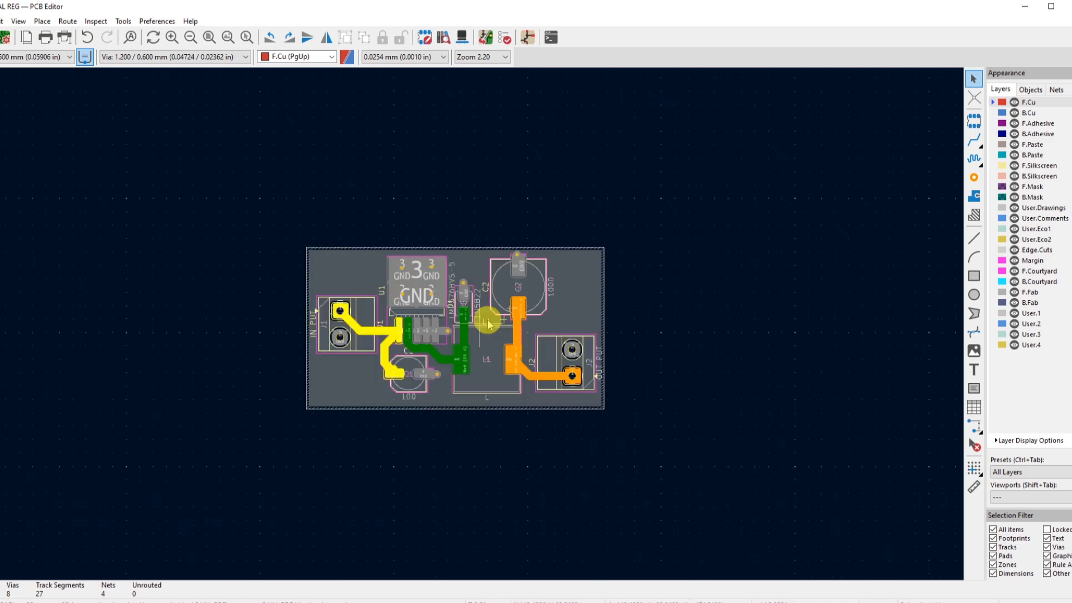
scroll(638, 409, up, 3)
scroll(477, 325, up, 2)
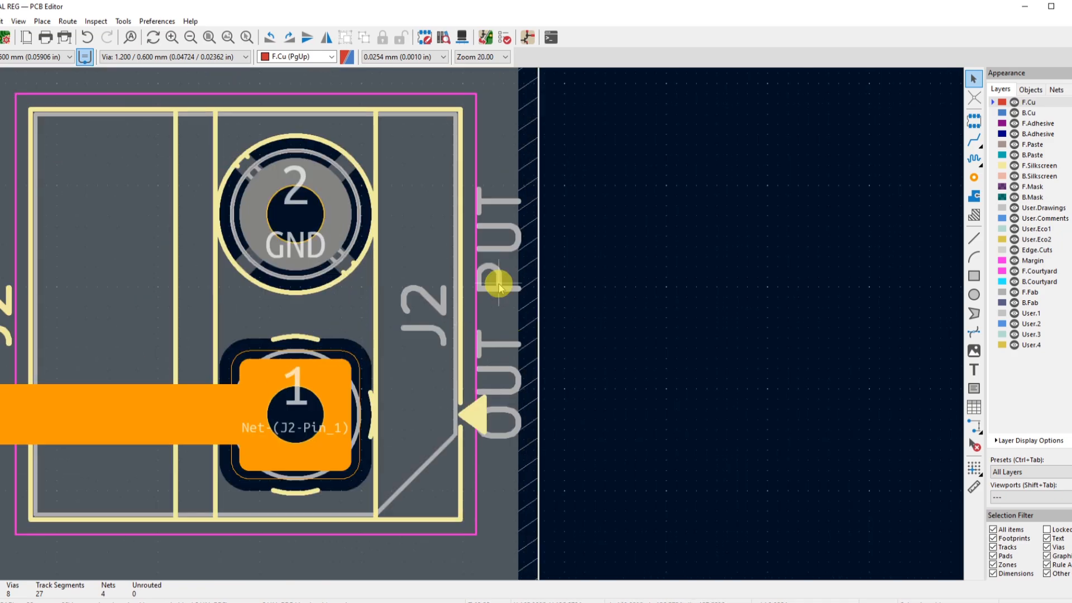
double_click(497, 283)
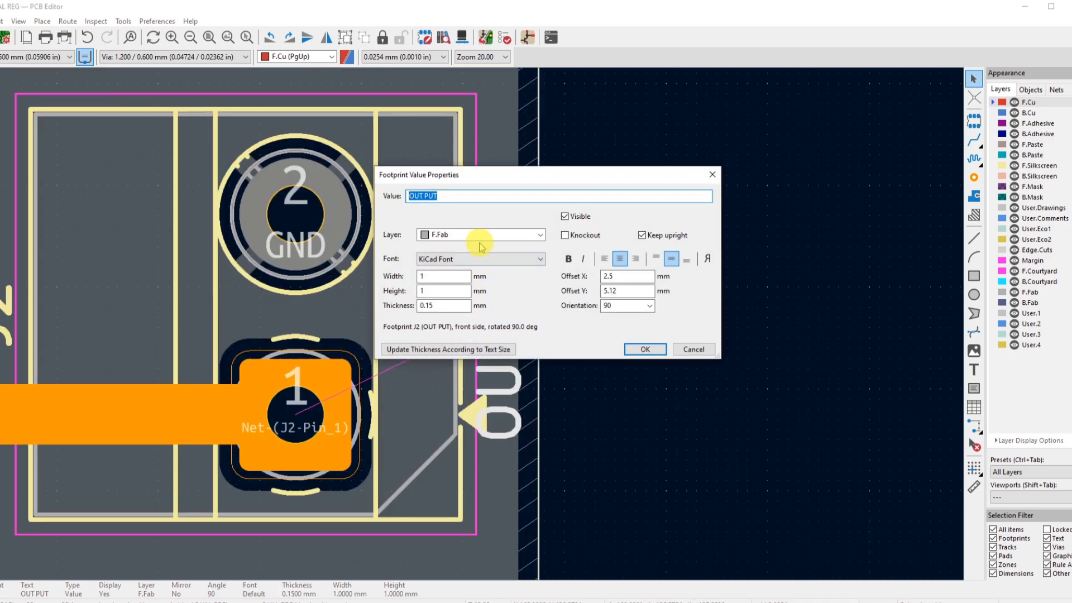
click(480, 247)
click(472, 301)
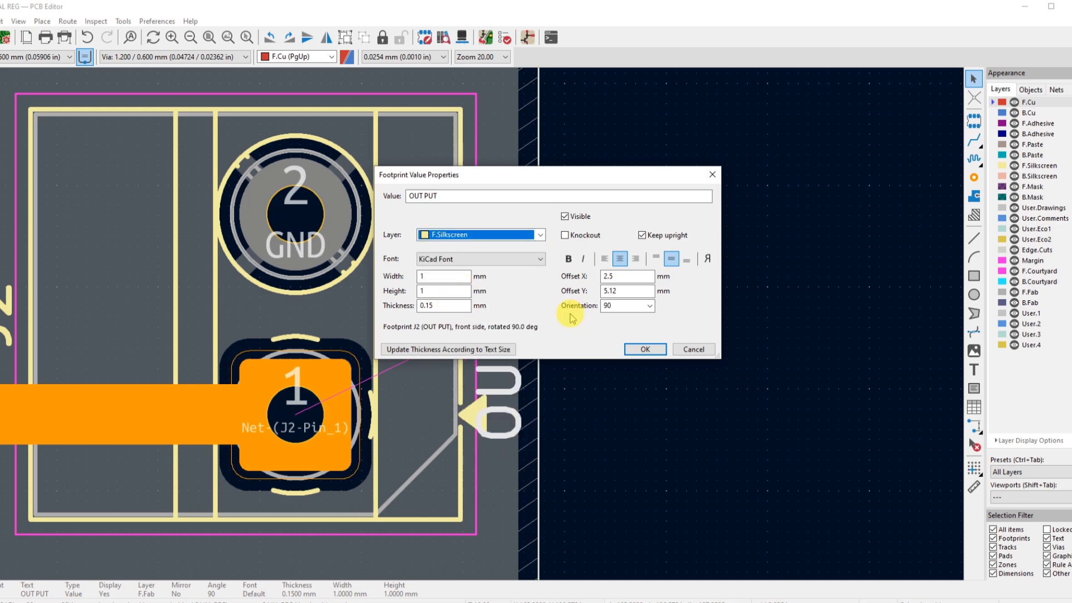
click(640, 349)
Create a board text reading "elephant print" on the F.Silkscreen layer
scroll(651, 307, down, 5)
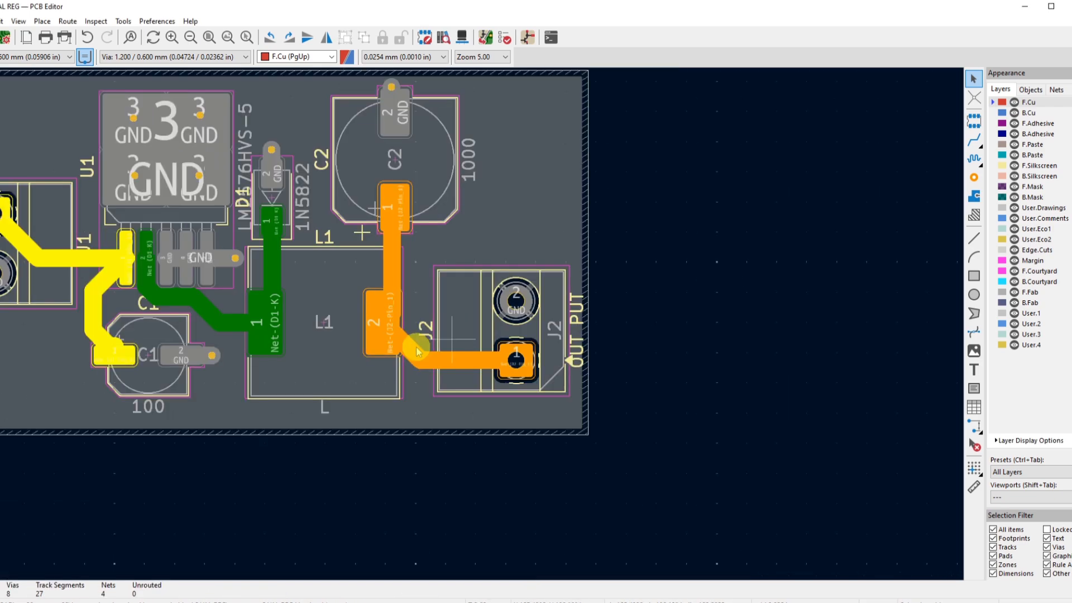
scroll(393, 301, up, 2)
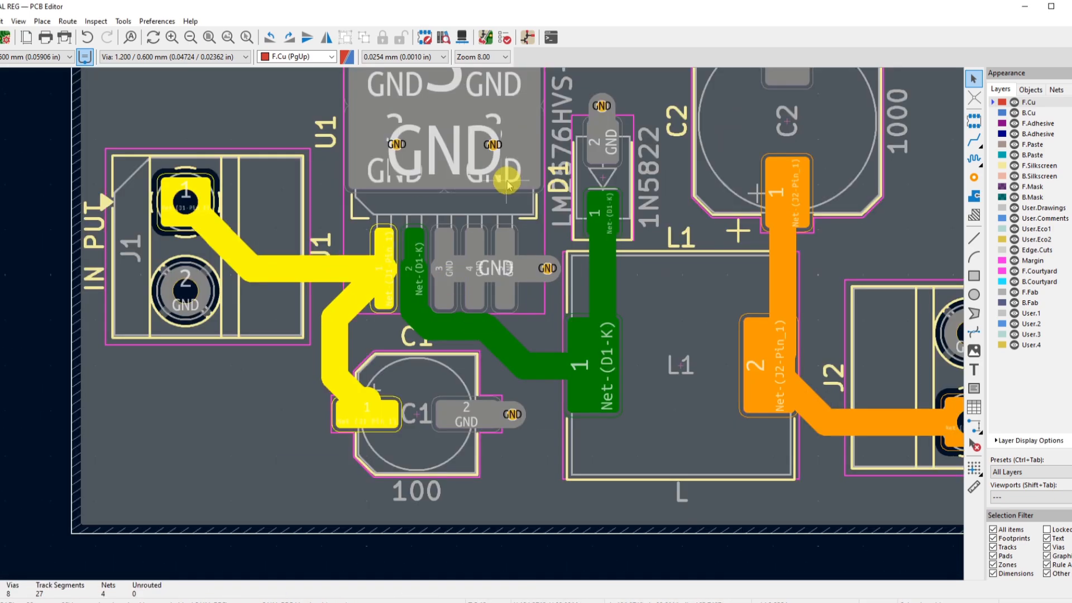
scroll(478, 329, down, 2)
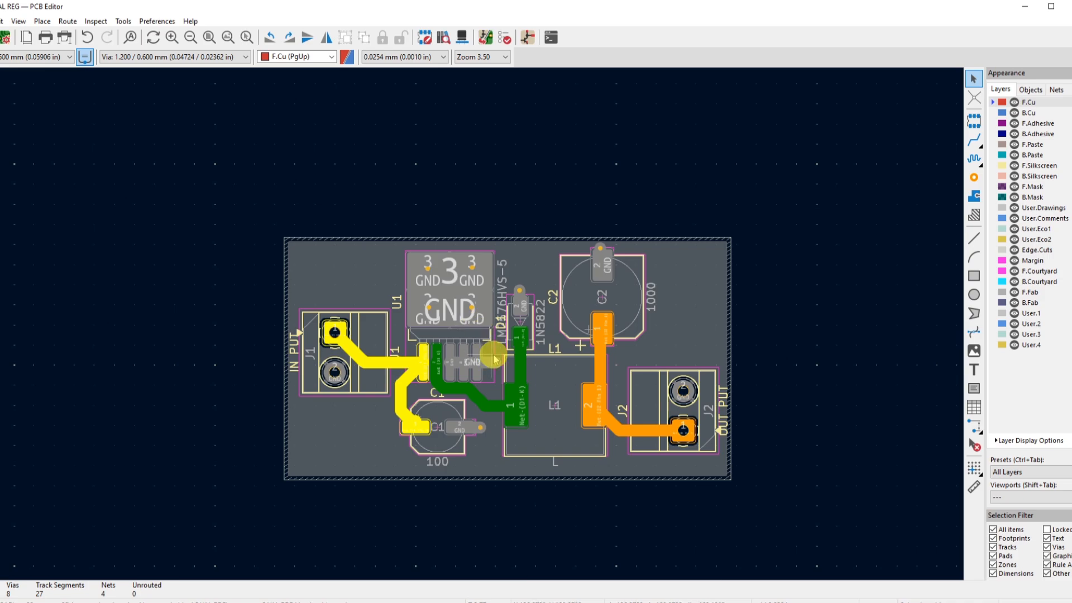
scroll(481, 385, up, 1)
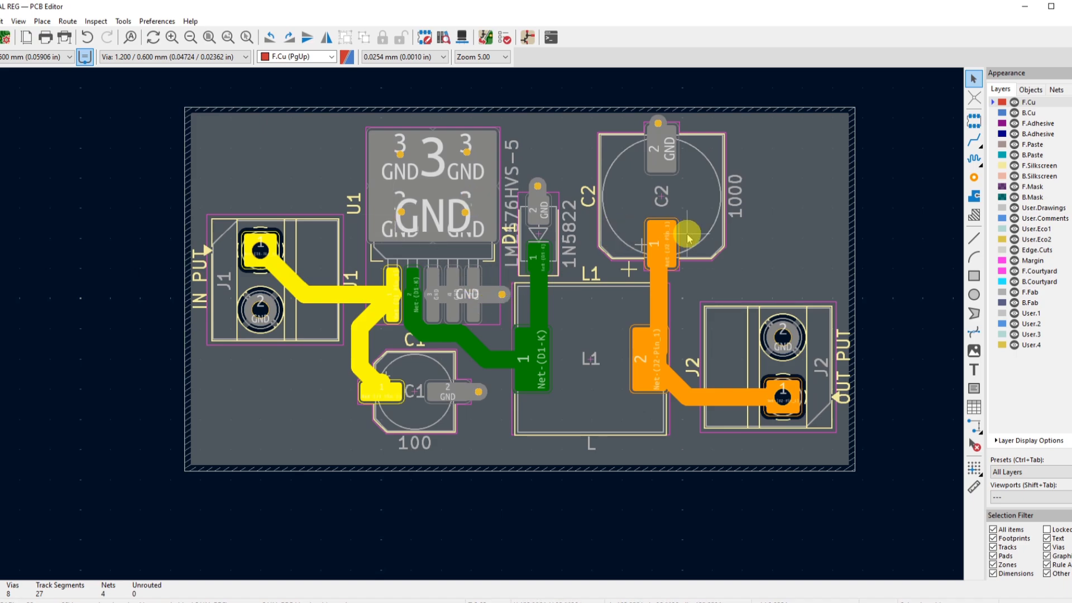
click(973, 238)
click(974, 370)
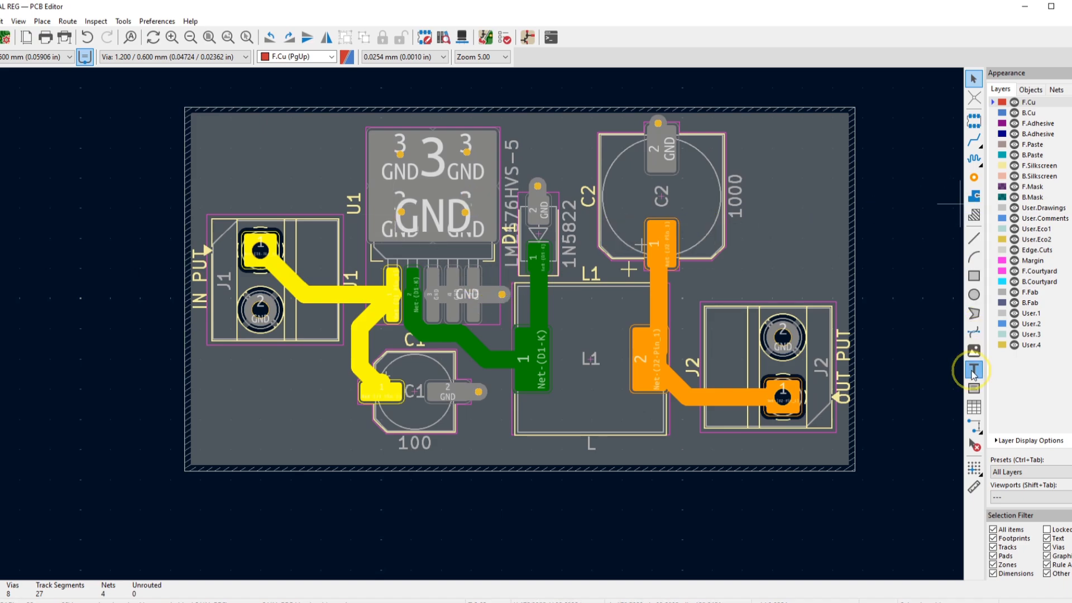
click(551, 230)
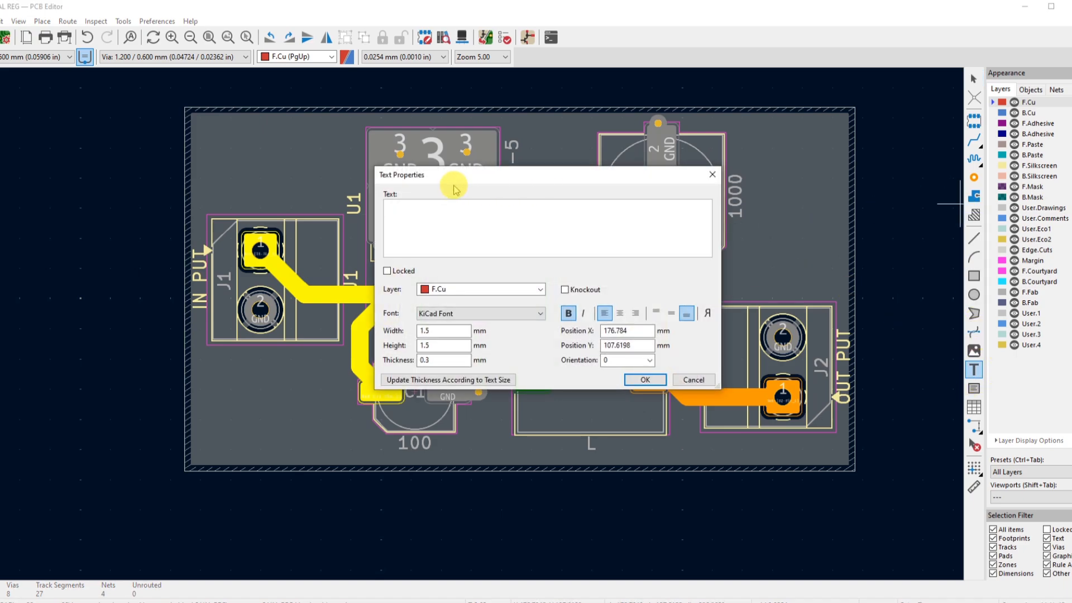
click(472, 289)
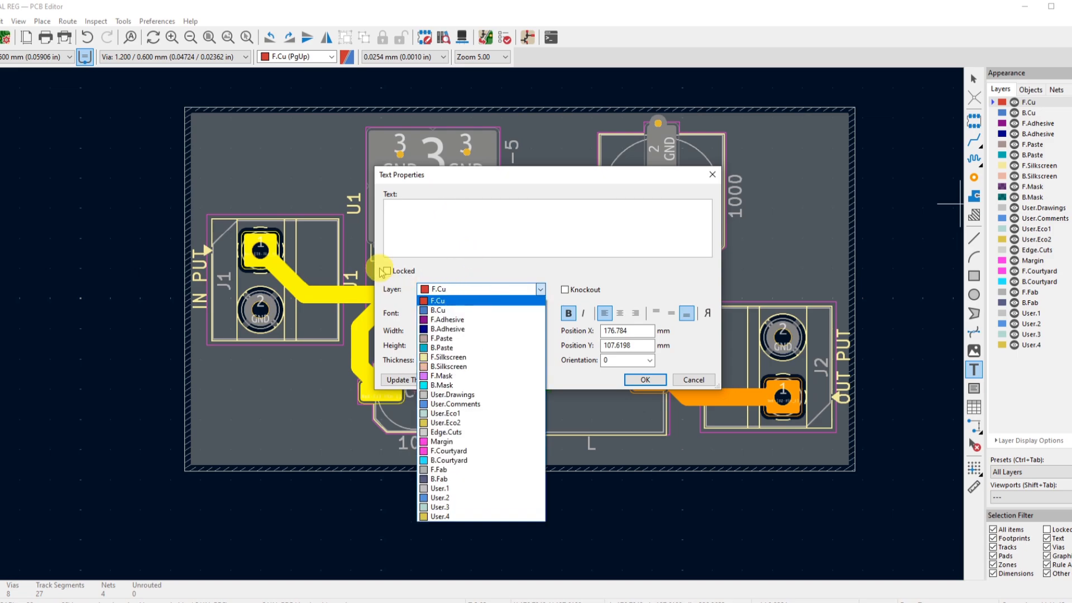
click(447, 356)
click(446, 227)
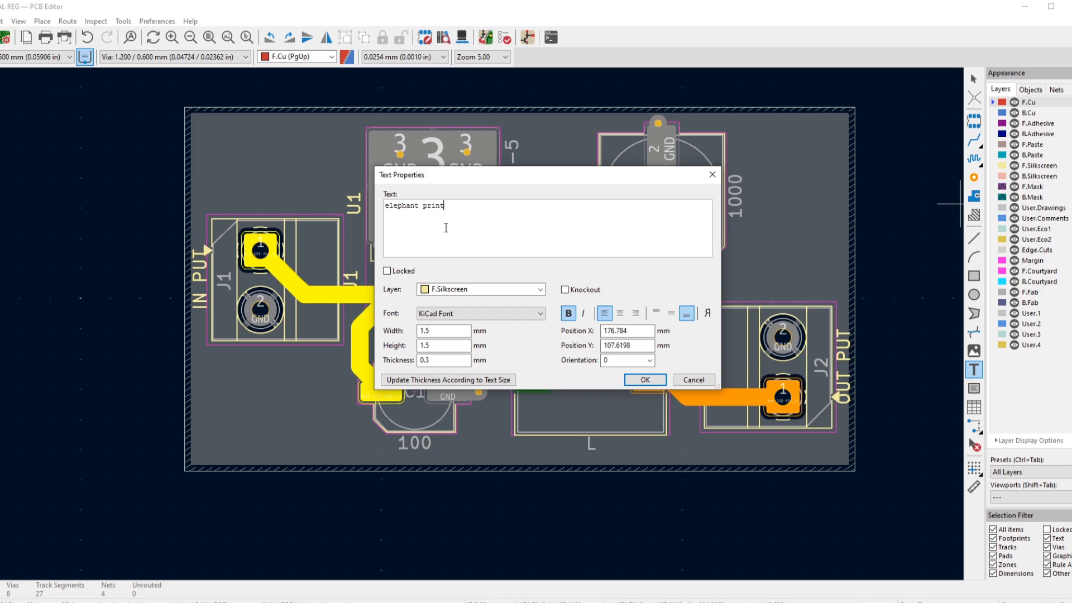
click(645, 379)
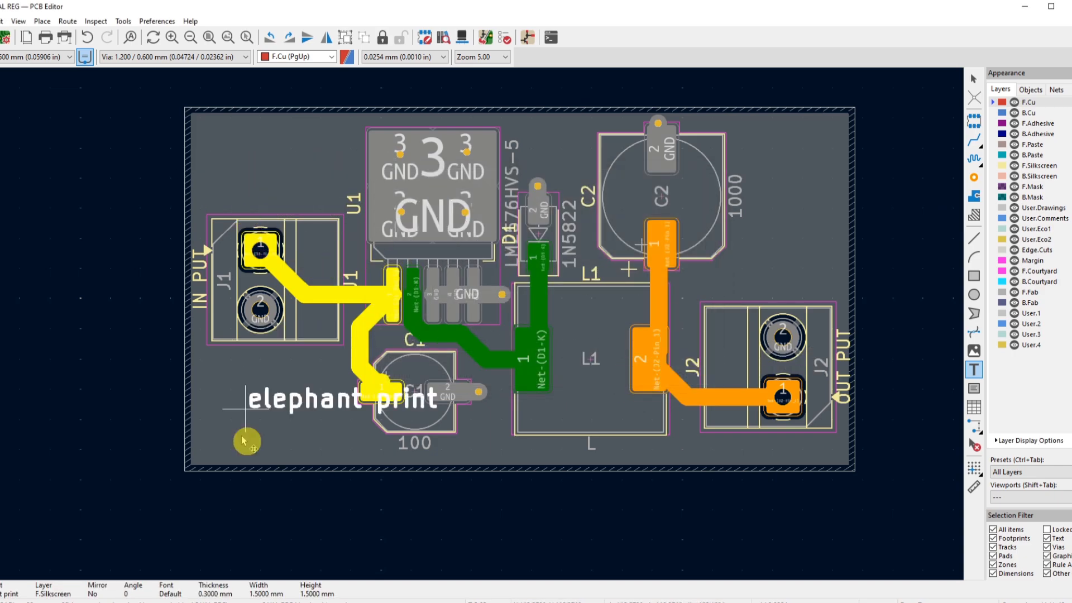
Place the "elephant print" text in the board's lower-left corner beside C1 and leave the text tool
click(192, 460)
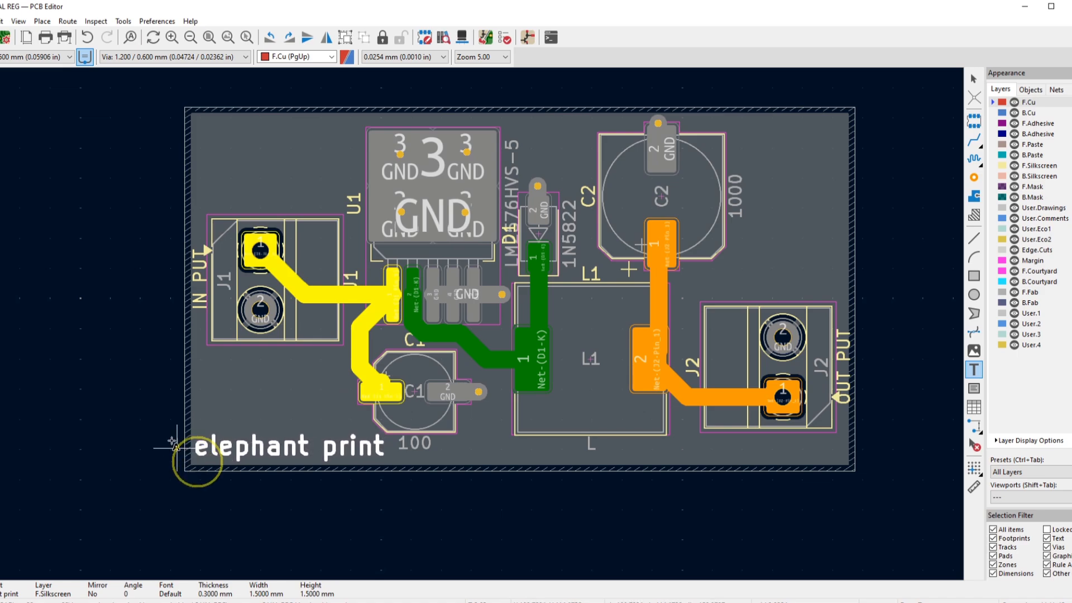
click(149, 403)
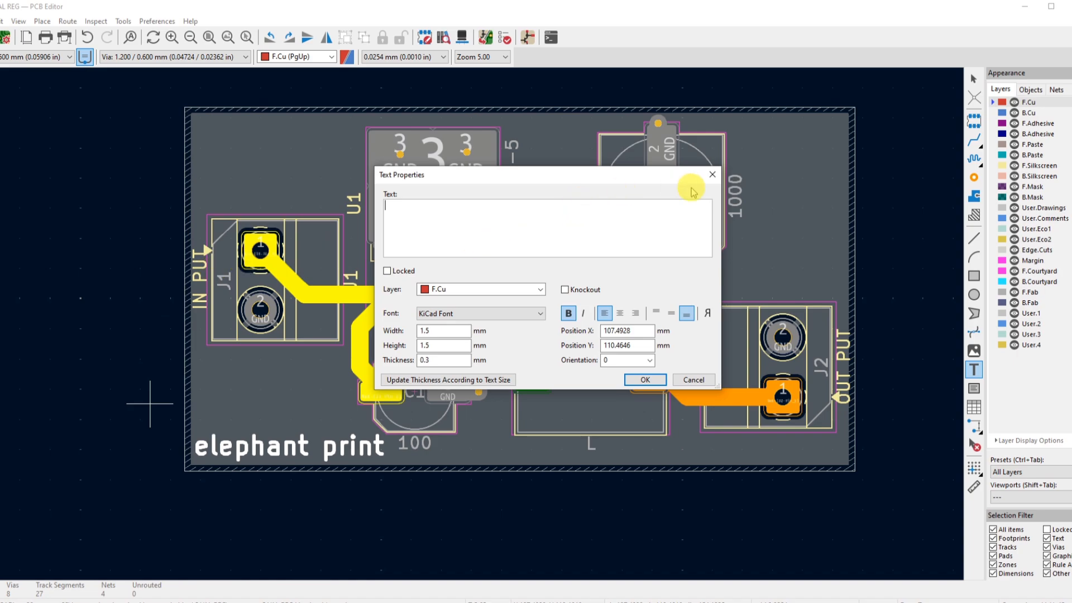
click(712, 174)
right_click(119, 224)
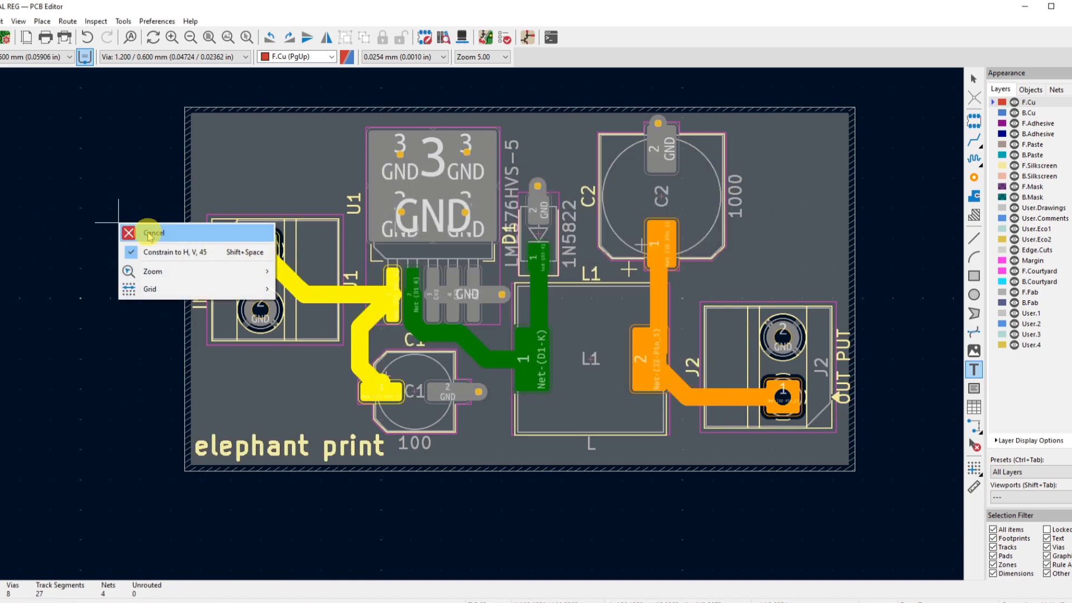
click(148, 218)
Inspect the board and its silkscreen text in the 3D viewer from tilted angles, and close the viewer
scroll(294, 464, up, 1)
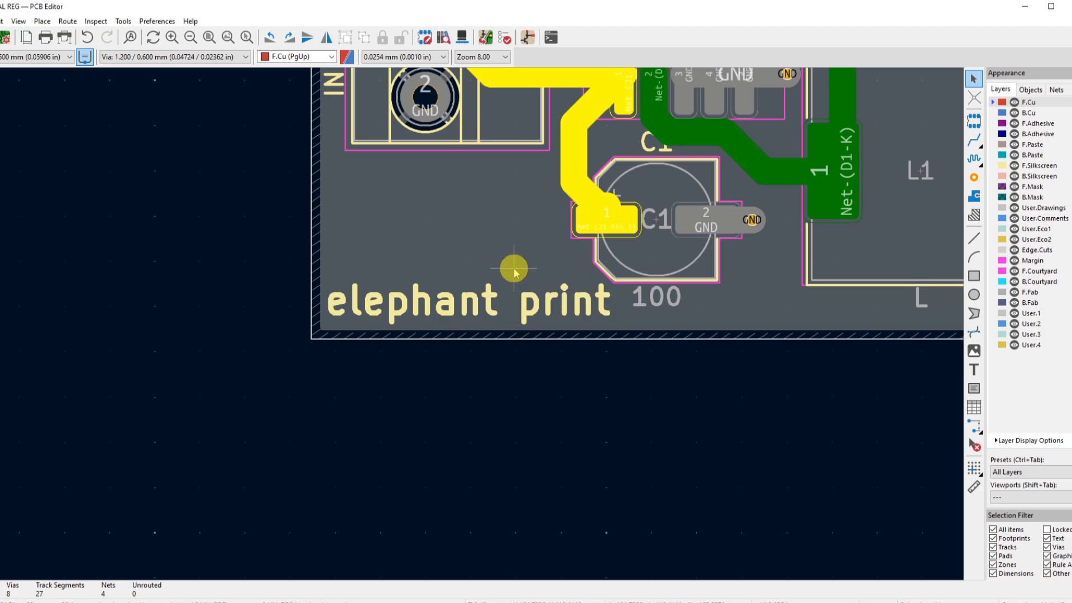
scroll(511, 273, down, 1)
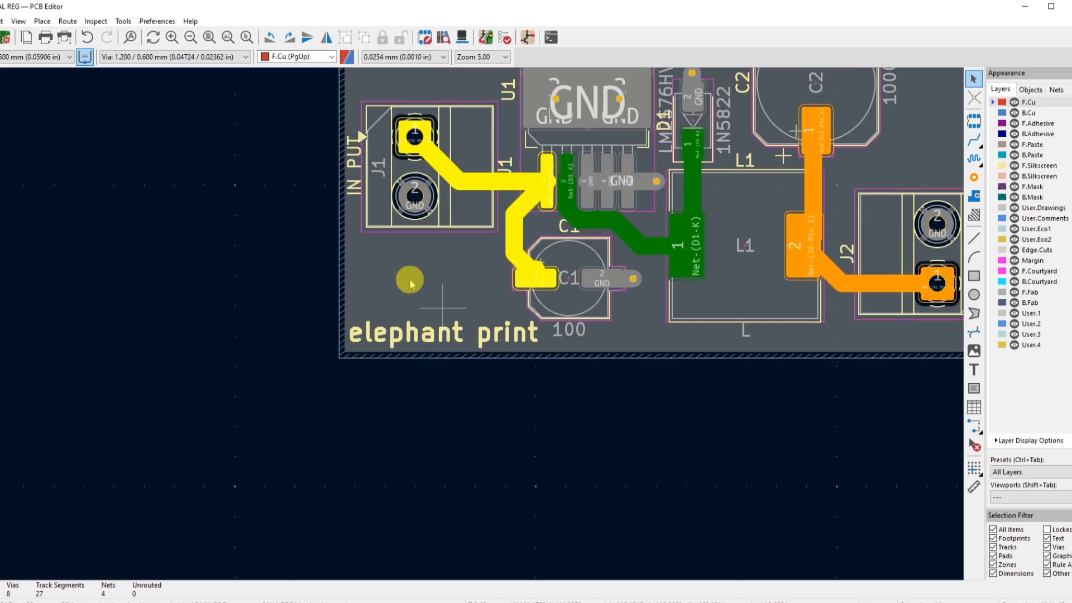
click(18, 23)
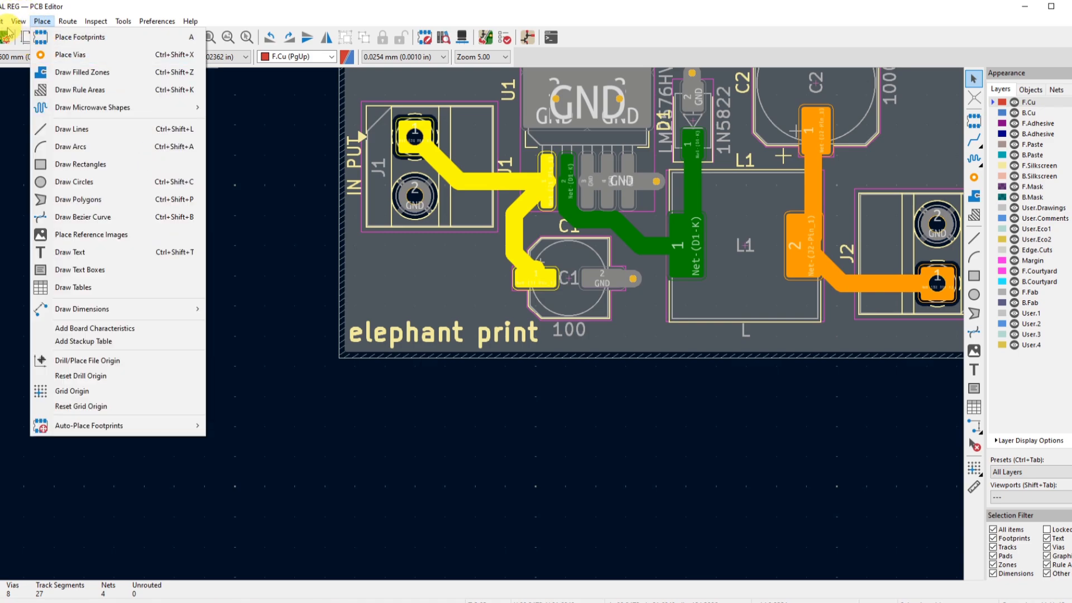
click(28, 73)
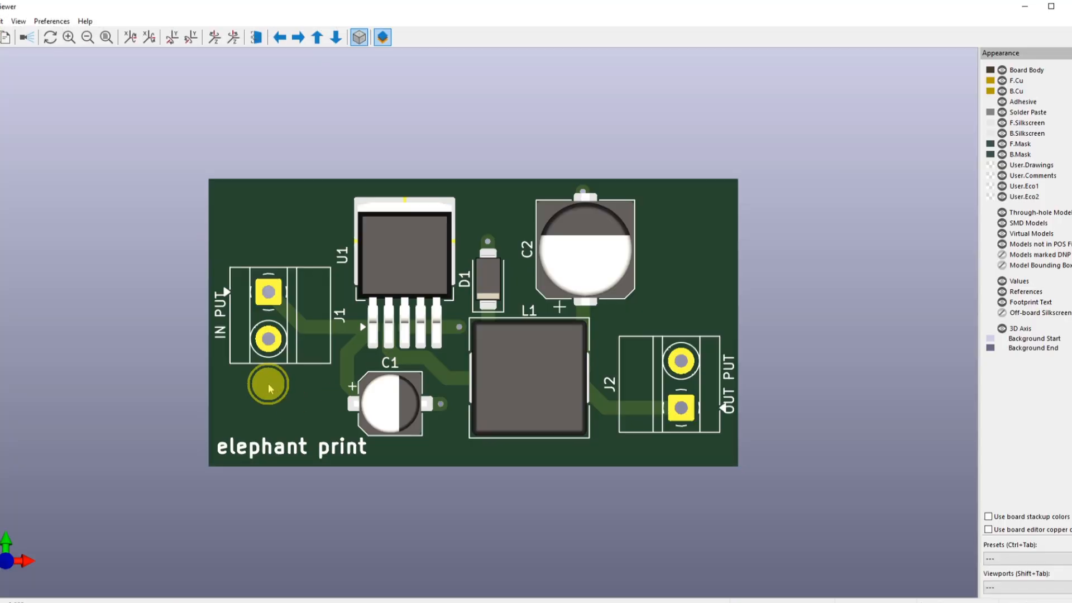
drag(268, 388, 292, 367)
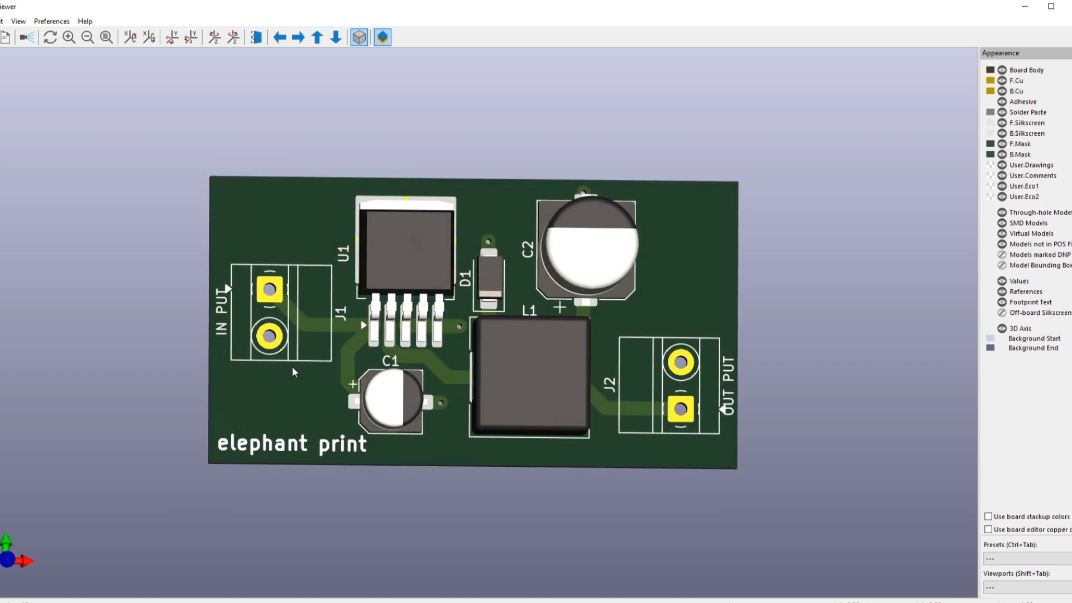
drag(301, 203, 271, 209)
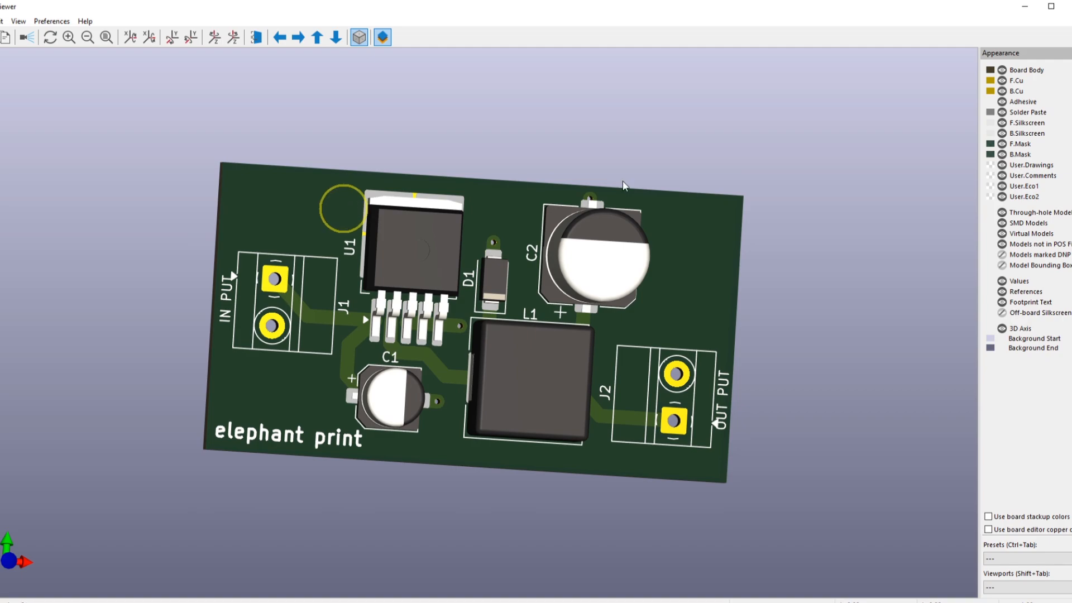
click(1067, 4)
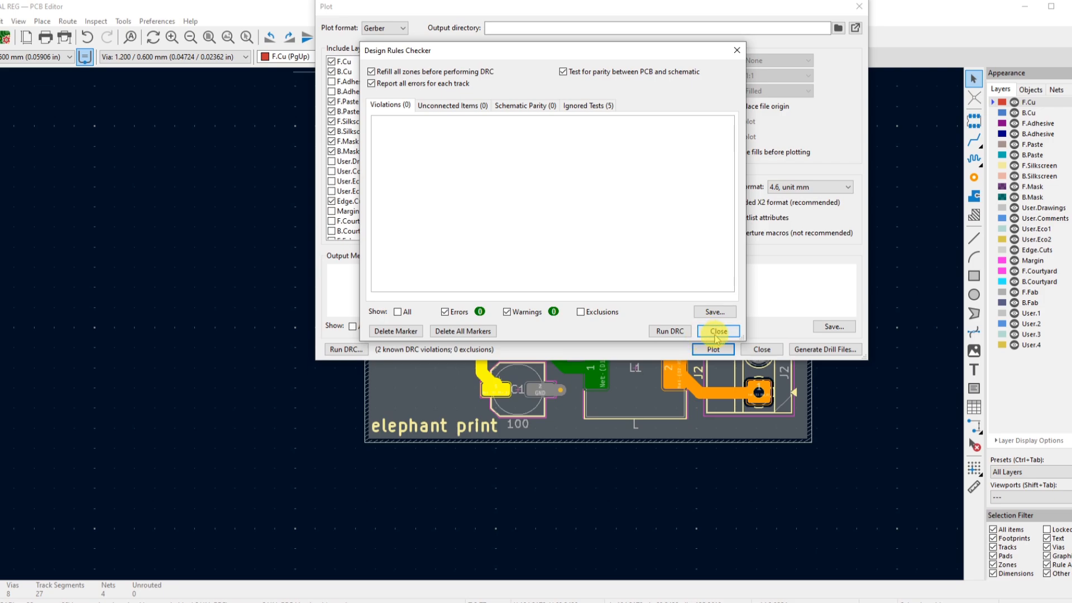
Close the design rules checker and review which layers are included in the Gerber plot
click(718, 331)
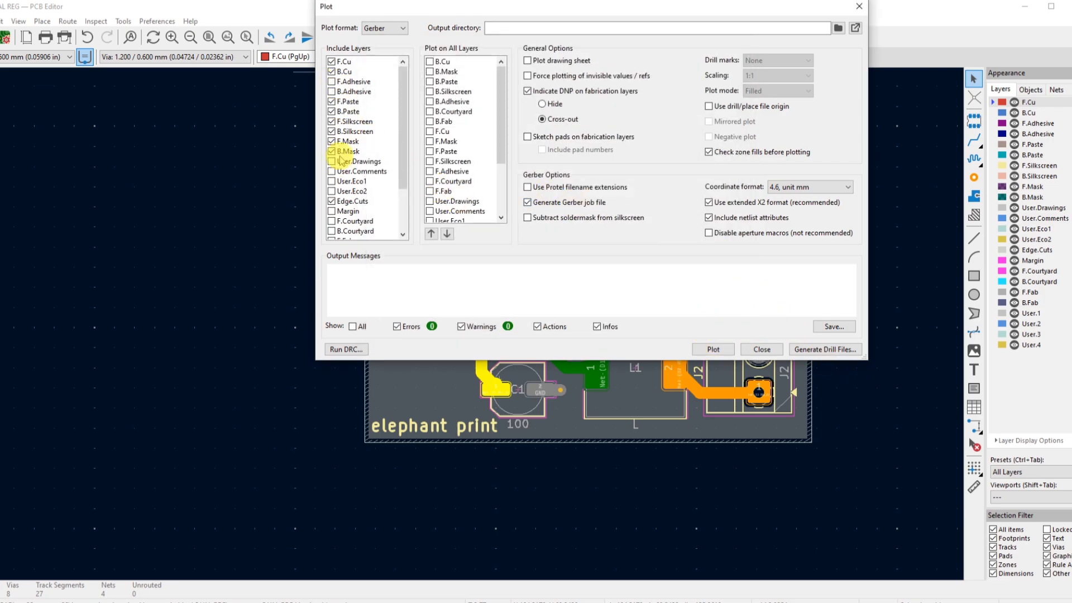
scroll(348, 197, down, 2)
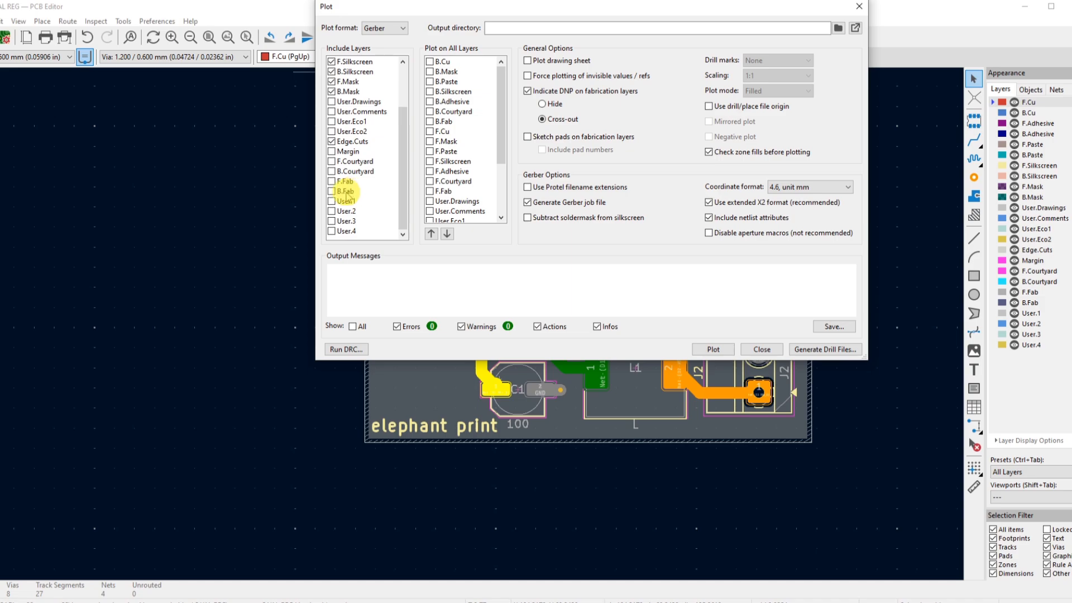
scroll(349, 196, up, 2)
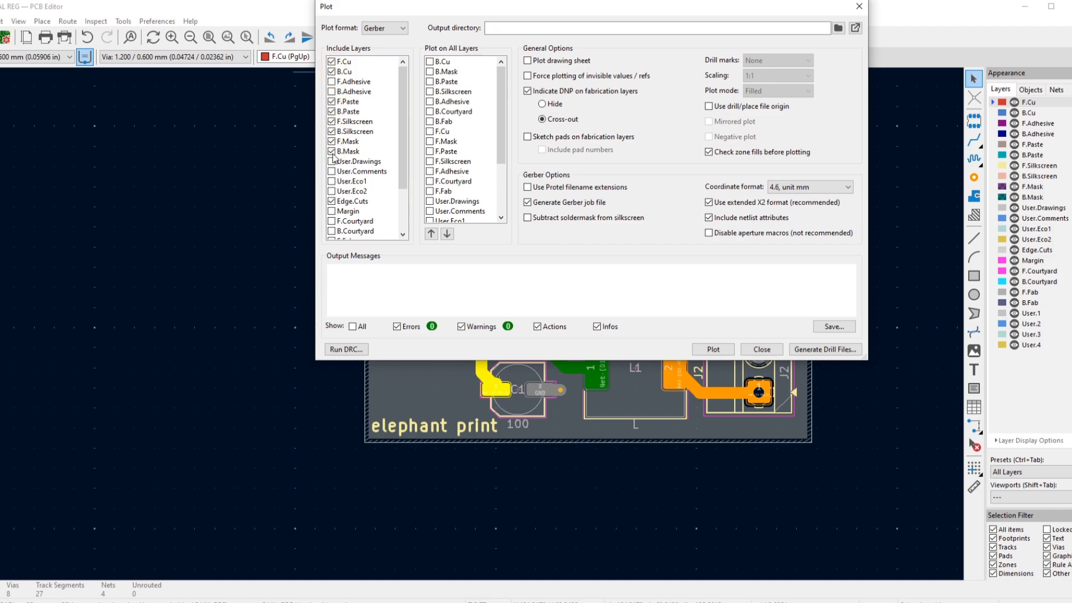
scroll(334, 158, down, 2)
scroll(334, 159, up, 2)
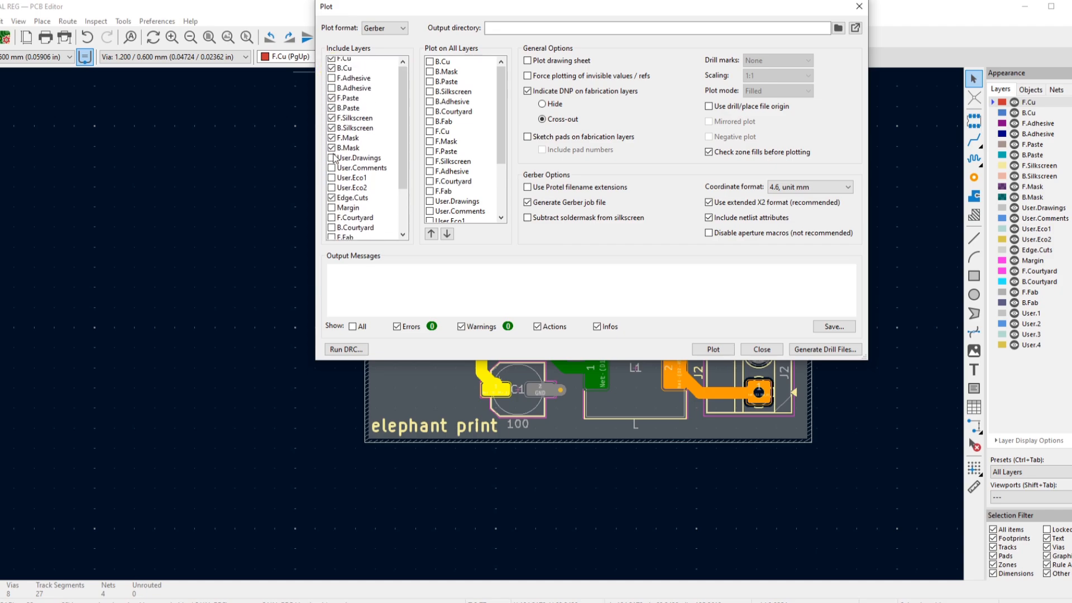
scroll(333, 159, up, 1)
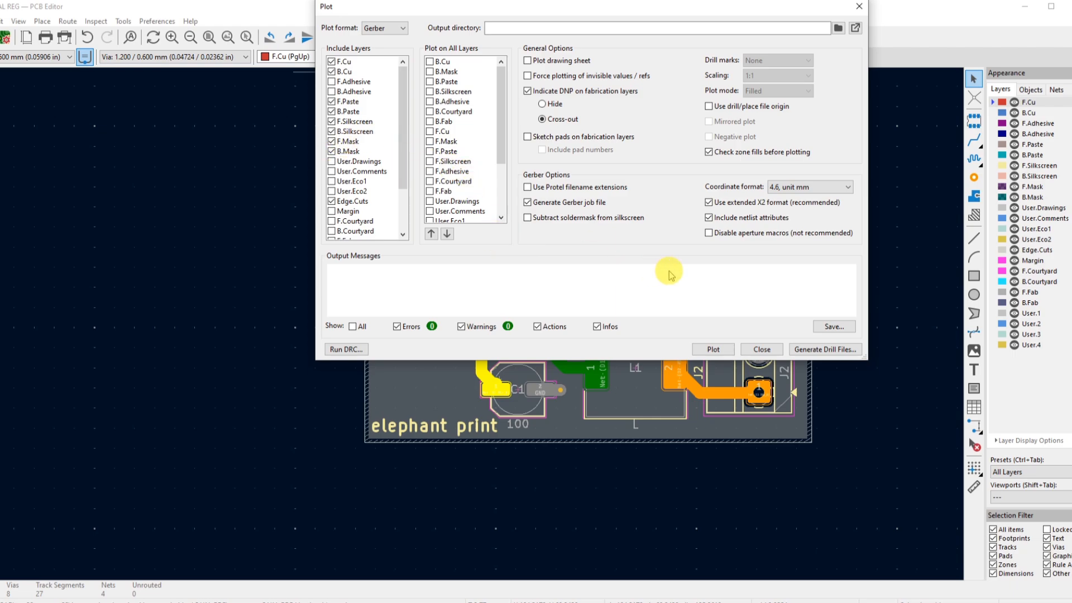
Generate the board's drill files in Gerber X2 format with a Gerber X2 map
click(797, 356)
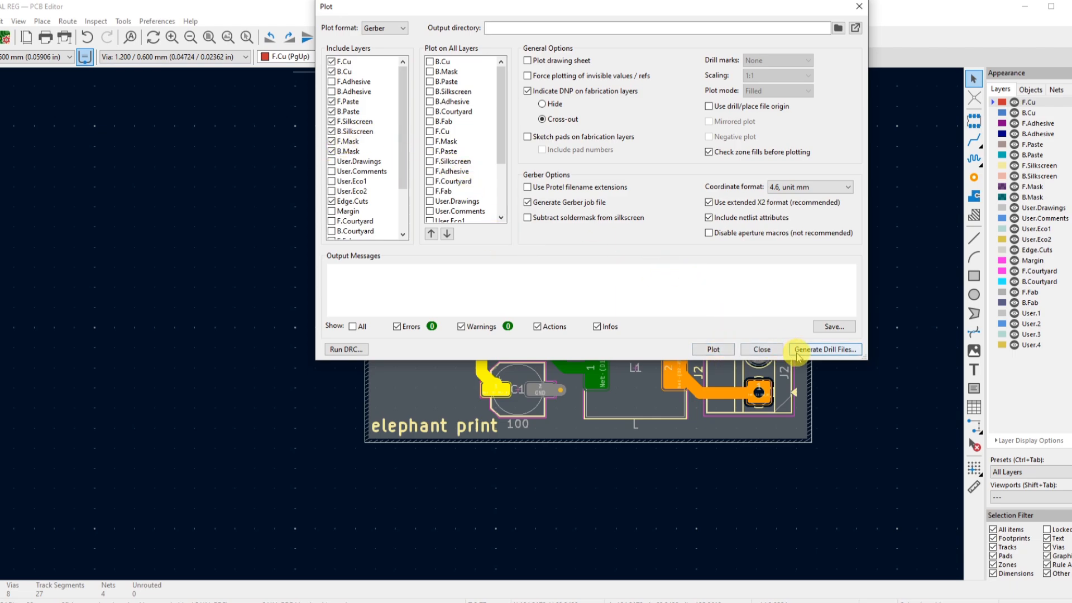
click(796, 353)
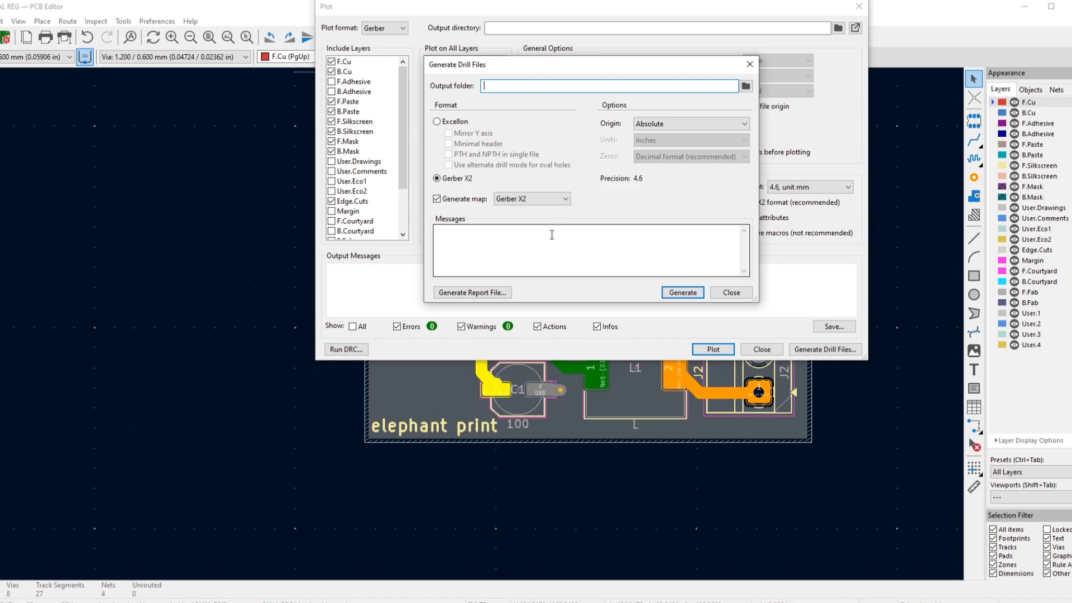
click(680, 293)
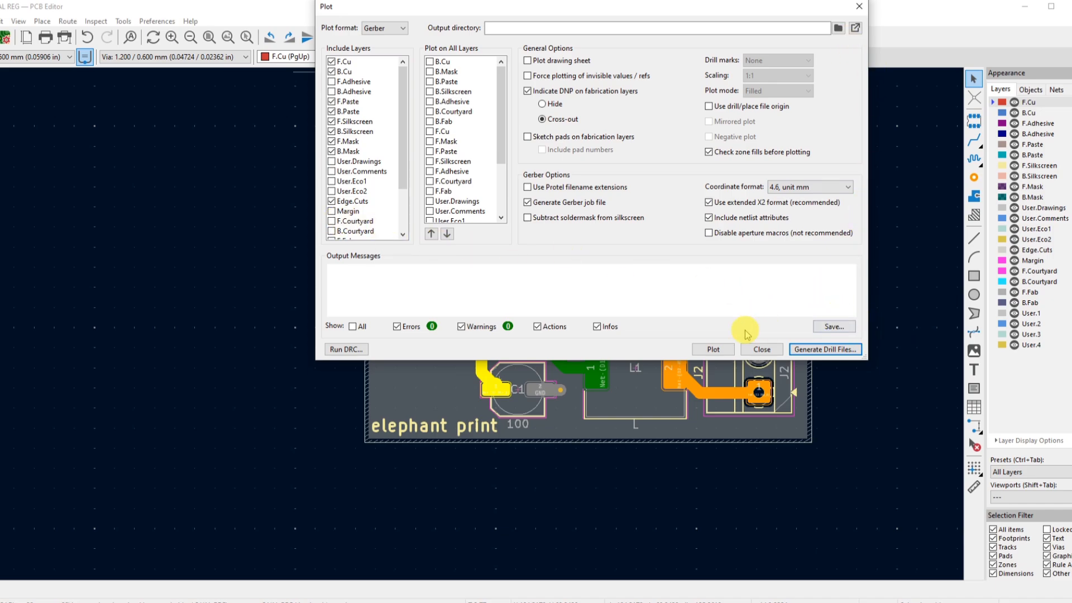
Plot the included layers as Gerber files and review the output messages
click(714, 349)
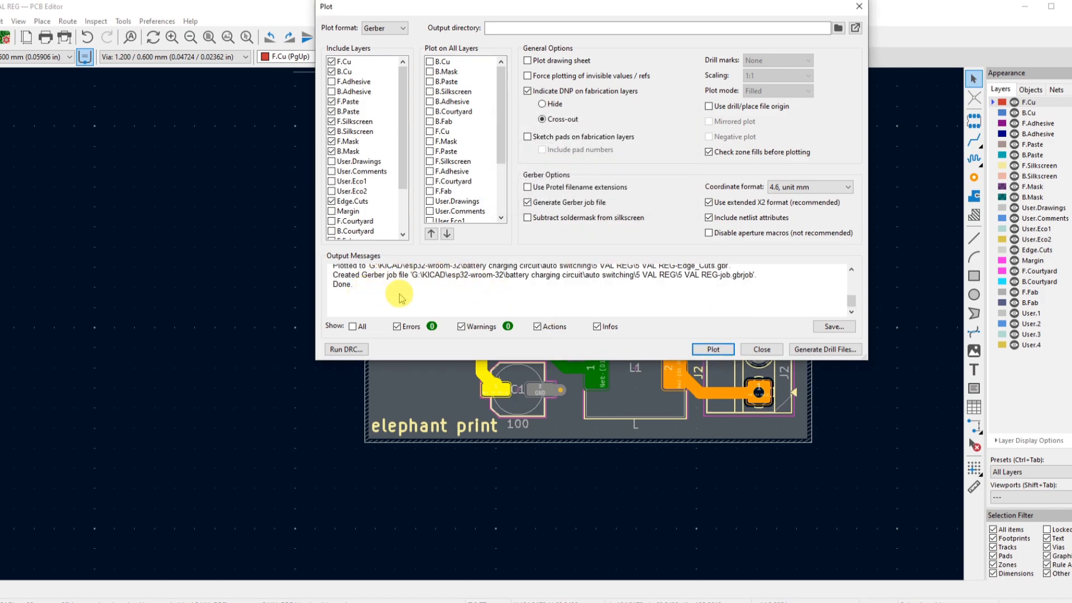
scroll(540, 294, up, 5)
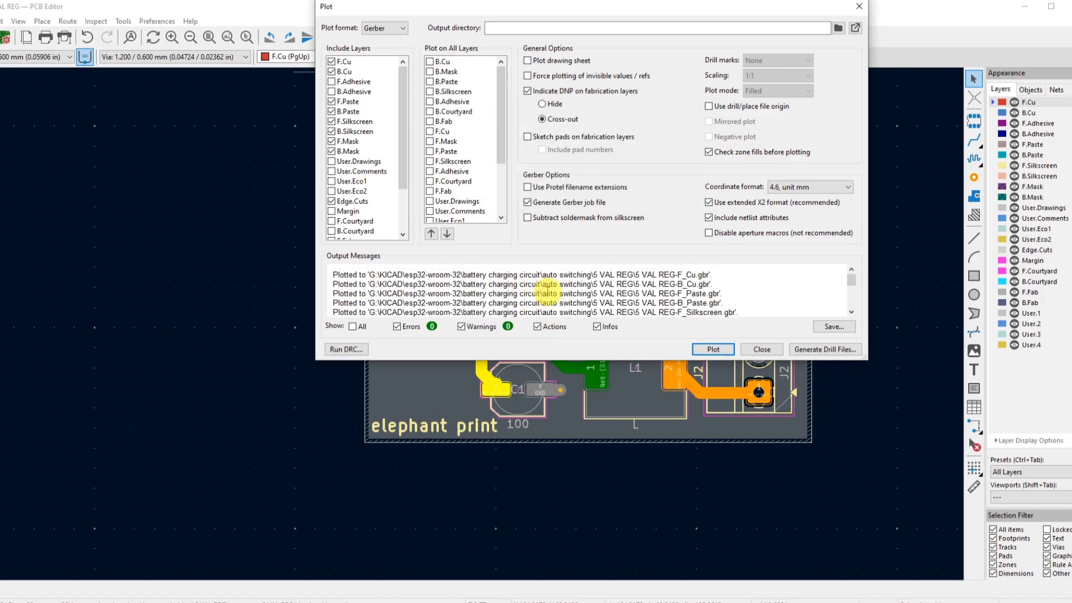
scroll(547, 288, down, 5)
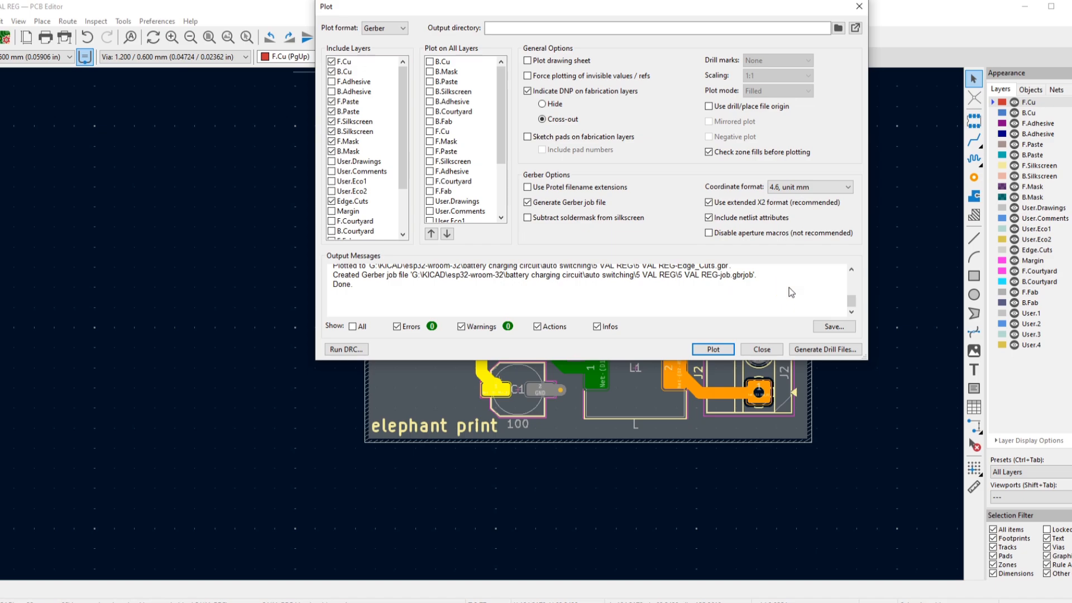
Save the plot messages as the text file report in the 5 VAL REG folder and close the Plot dialog
click(832, 327)
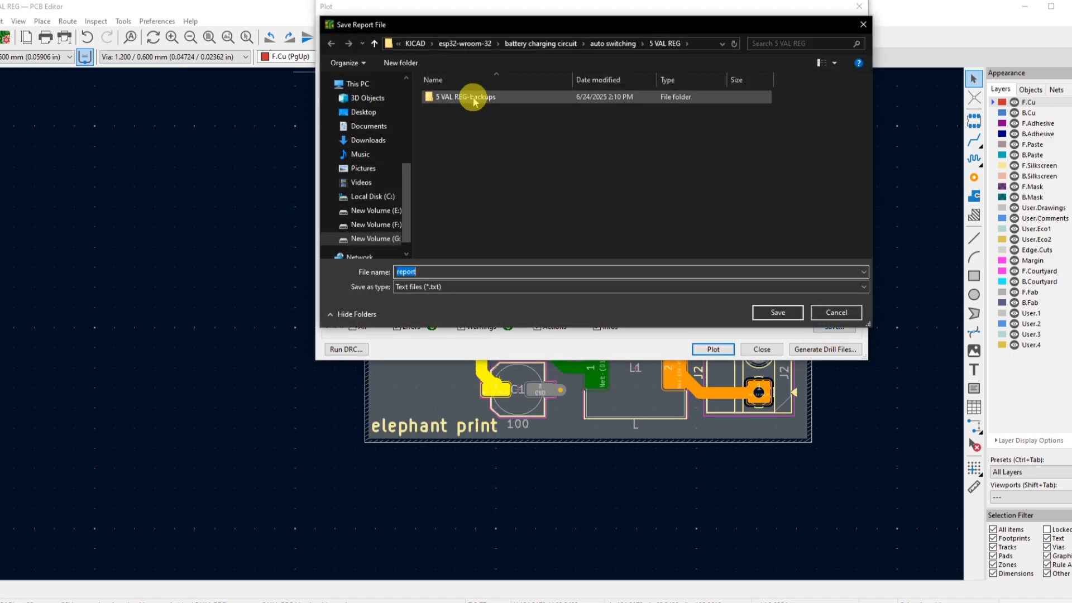
click(765, 310)
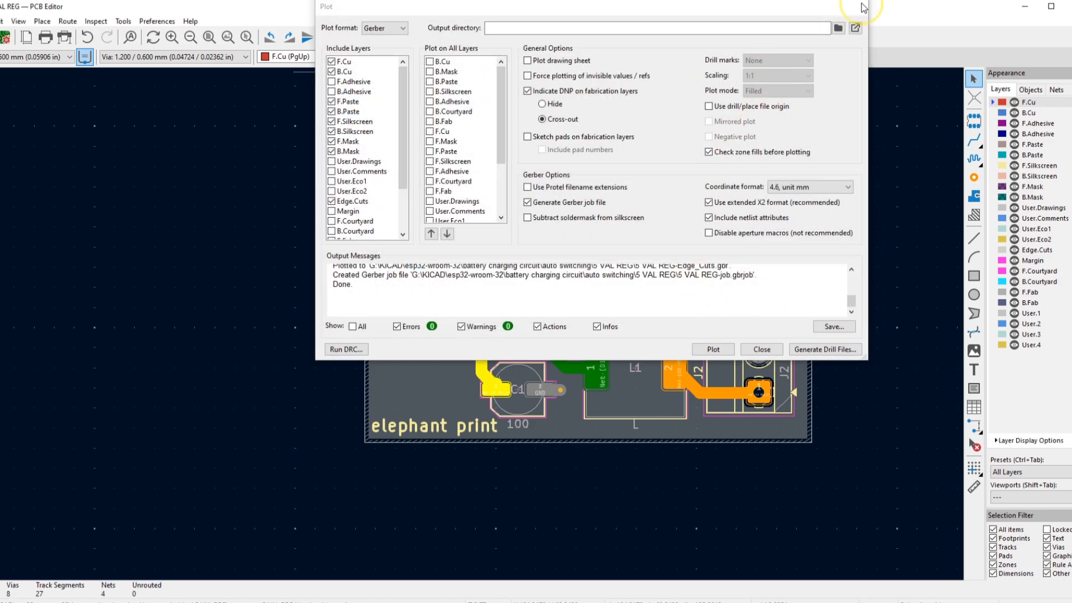
click(860, 6)
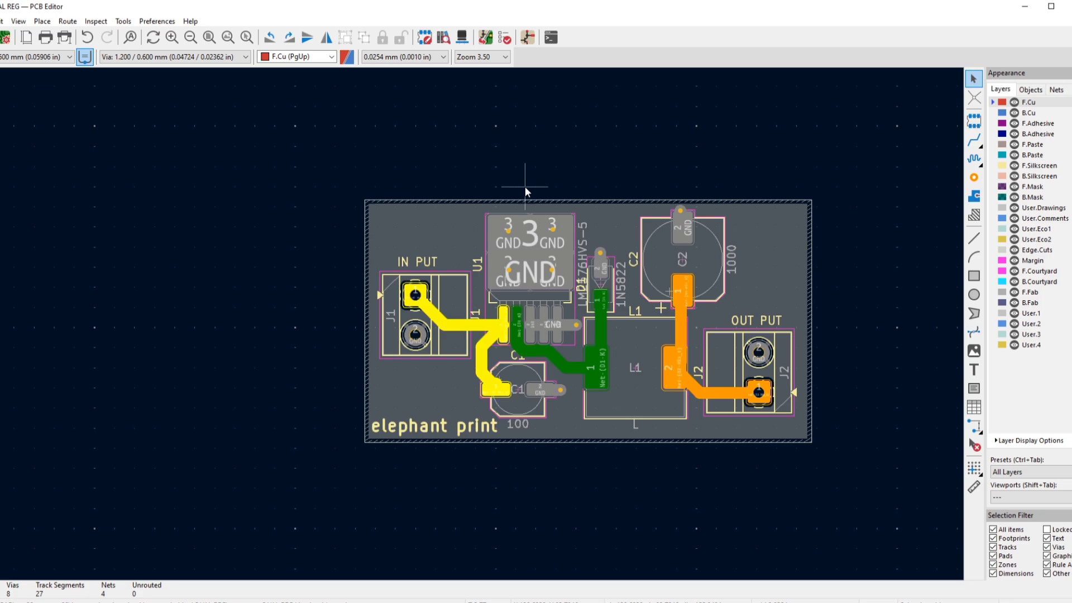
scroll(575, 234, down, 2)
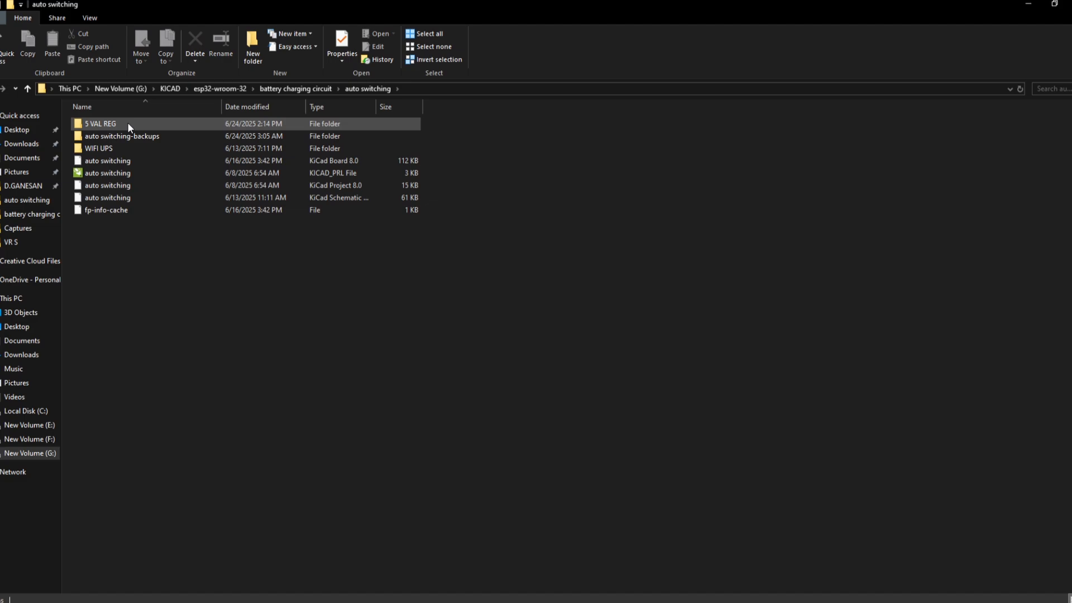
In File Explorer, open the 5 VAL REG folder and compress all its Gerber, Gerber job and drill files into one ZIP archive
double_click(127, 122)
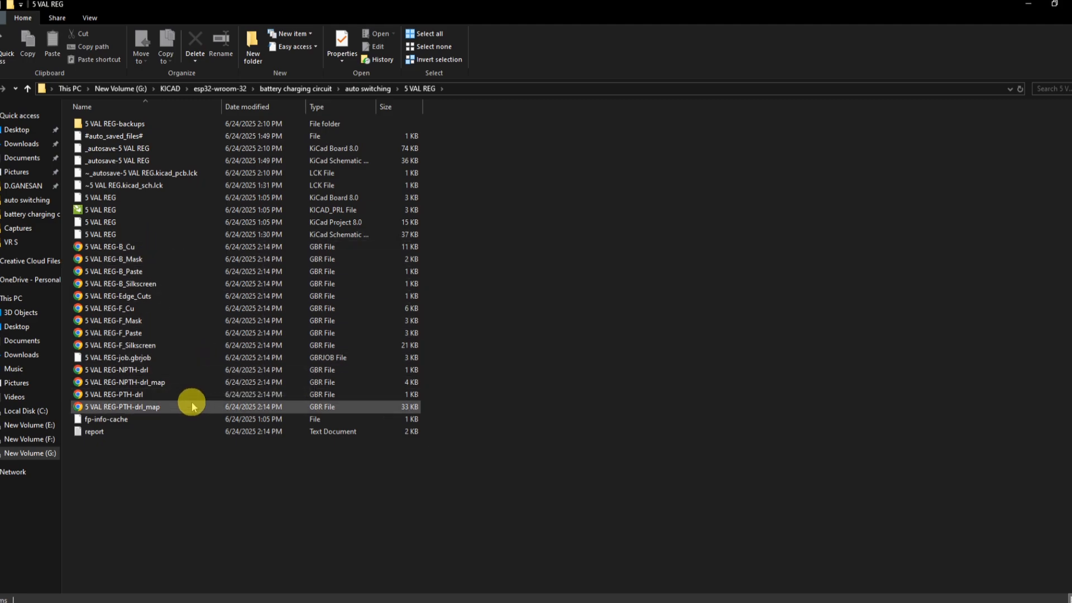
drag(187, 409, 163, 249)
right_click(163, 249)
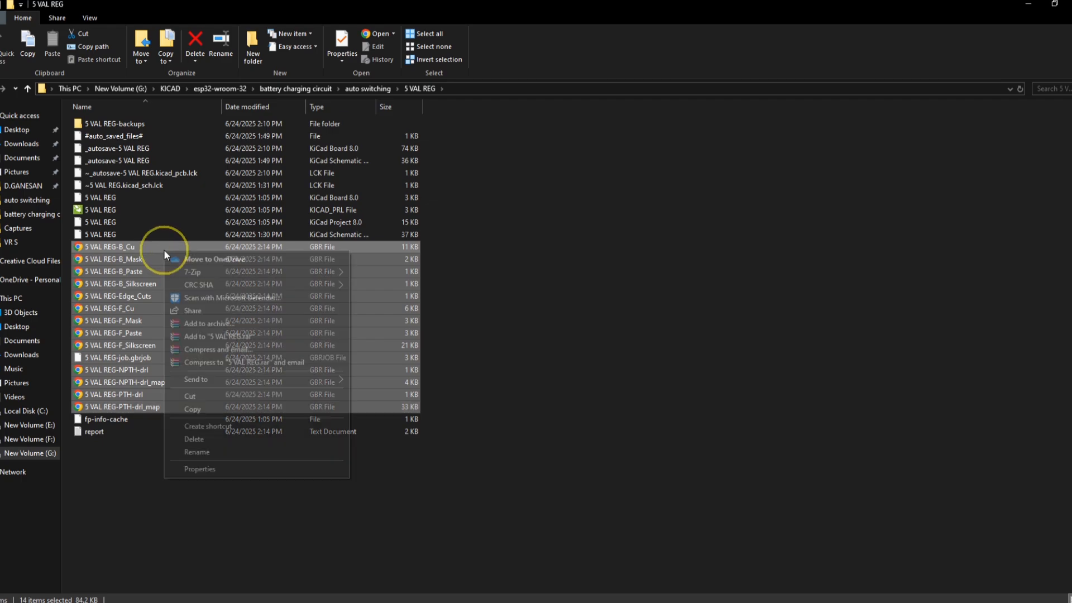
mouse_move(225, 376)
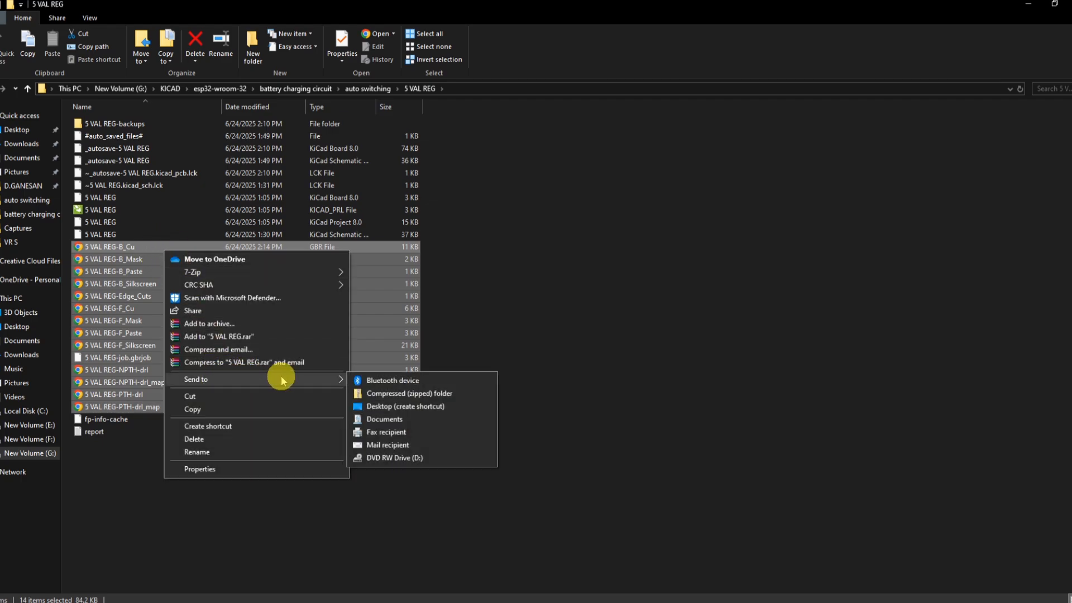
click(387, 395)
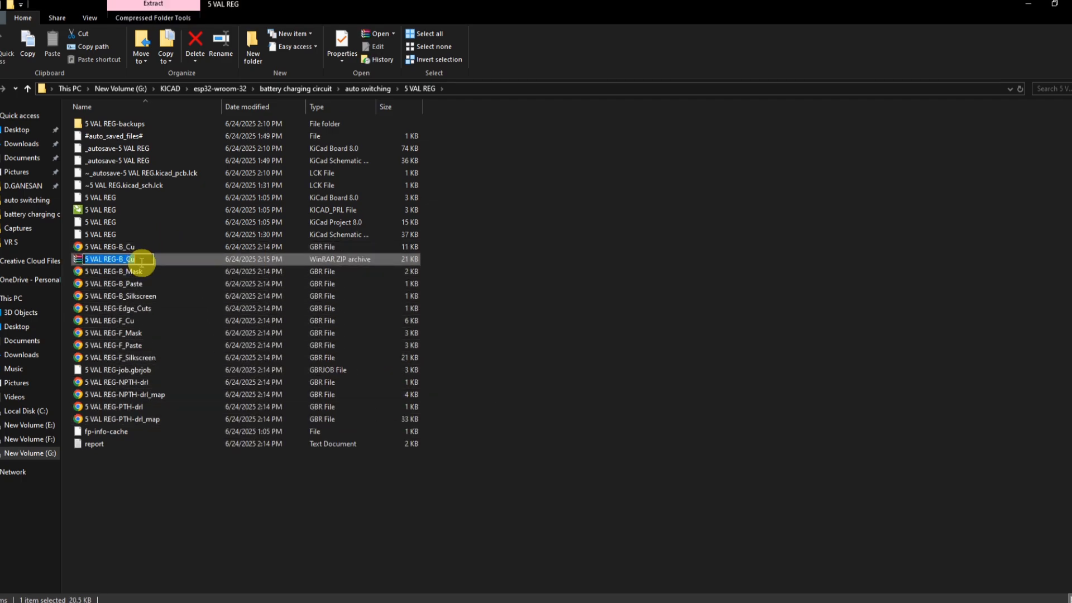
Name the new ZIP archive 5 Vol regulater
key(BackSpace)
key(BackSpace)
key(BackSpace)
key(BackSpace)
key(BackSpace)
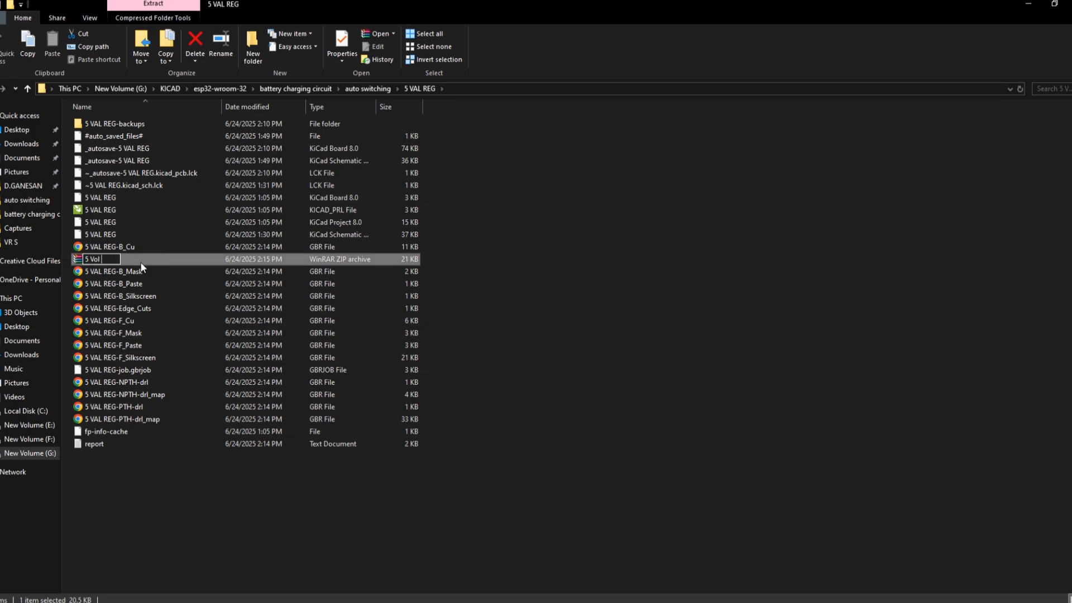
text(ol regulater)
key(Return)
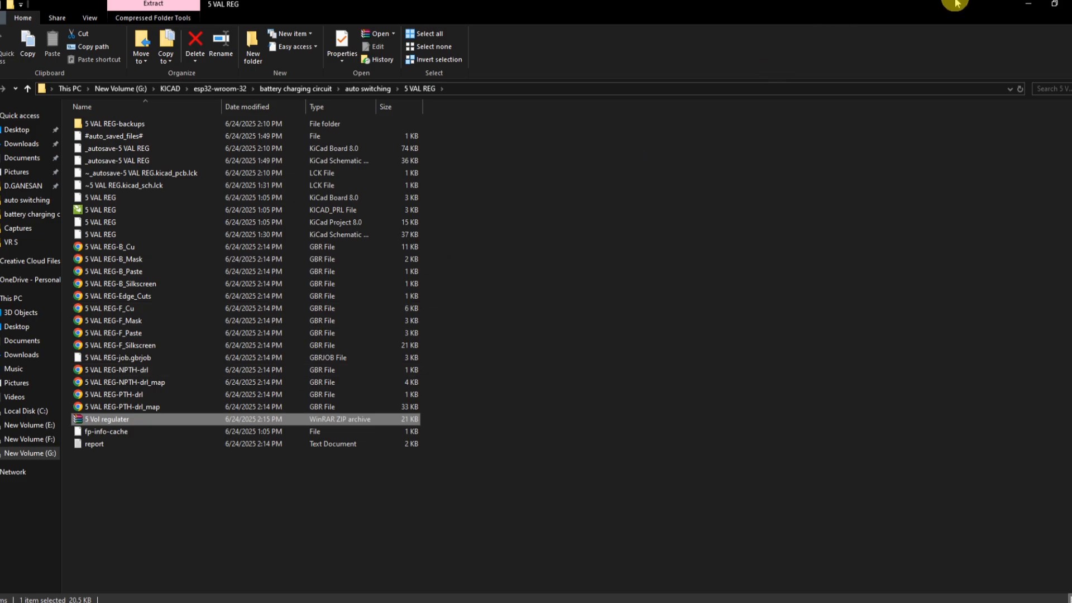
Switch to Chrome, search Google for jlcpcb in a new tab, and open the JLCPCB homepage
click(1021, 4)
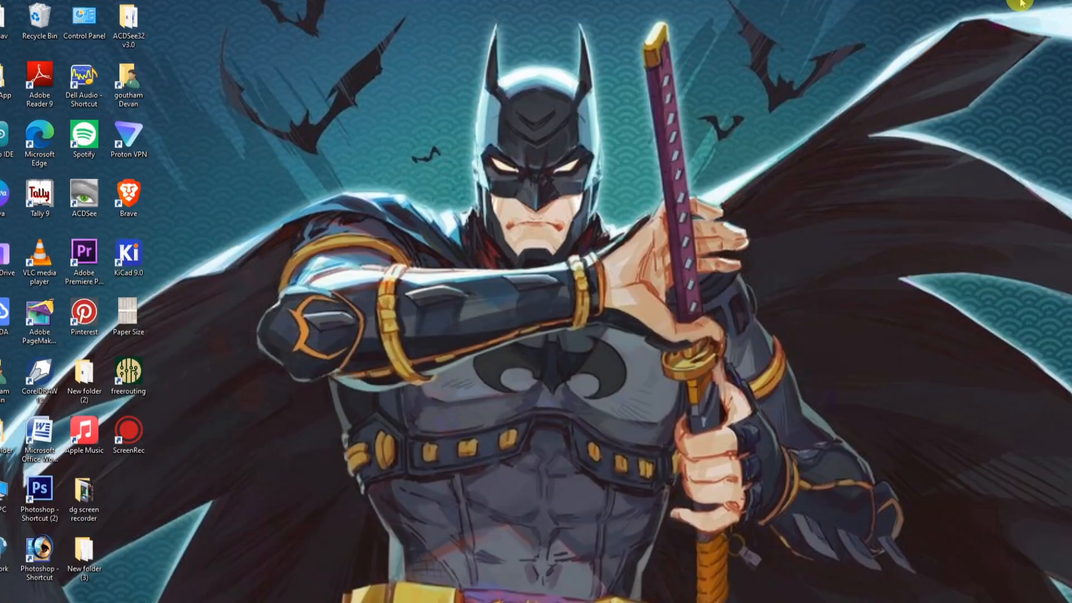
right_click(665, 149)
click(673, 183)
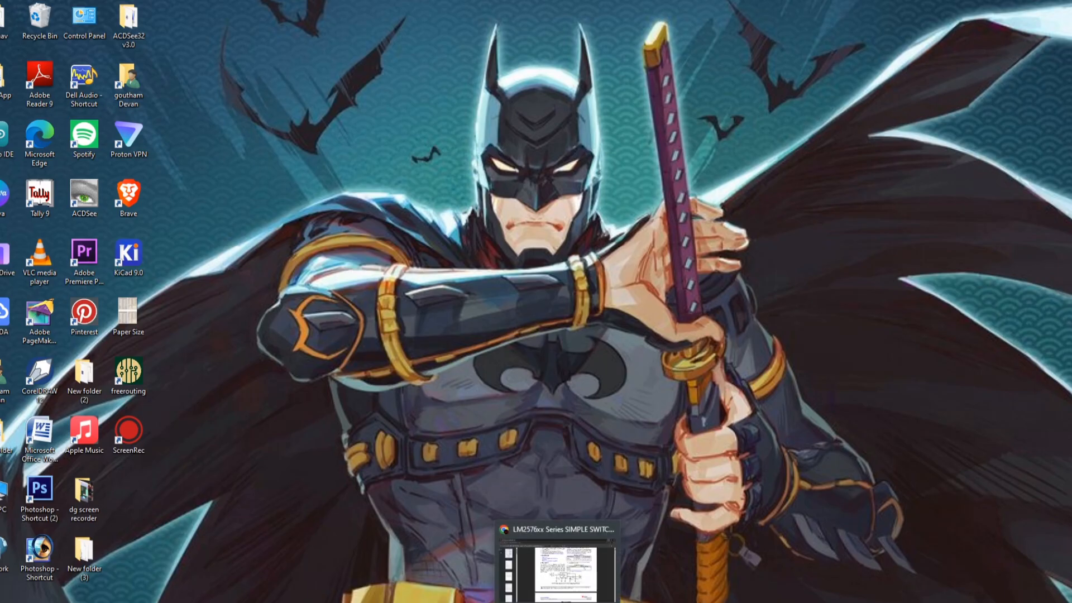
click(552, 586)
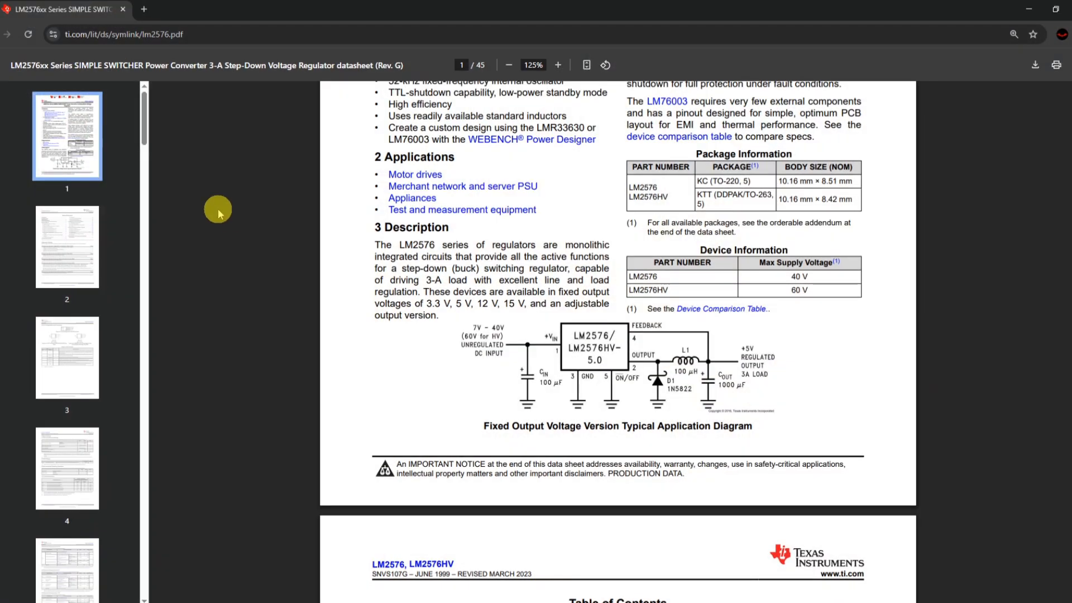
click(143, 9)
click(427, 235)
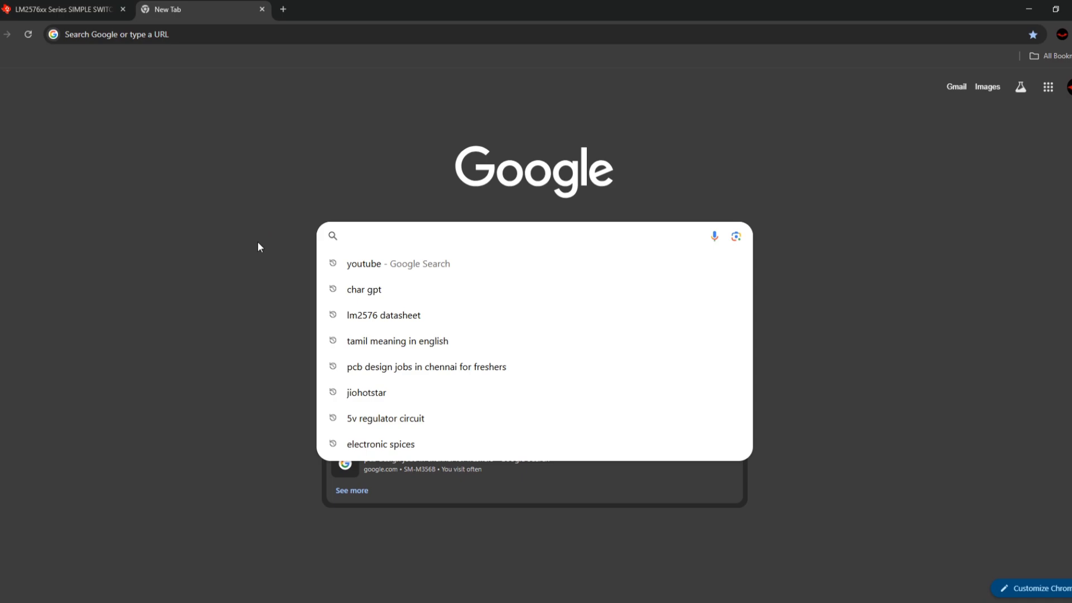
text(j)
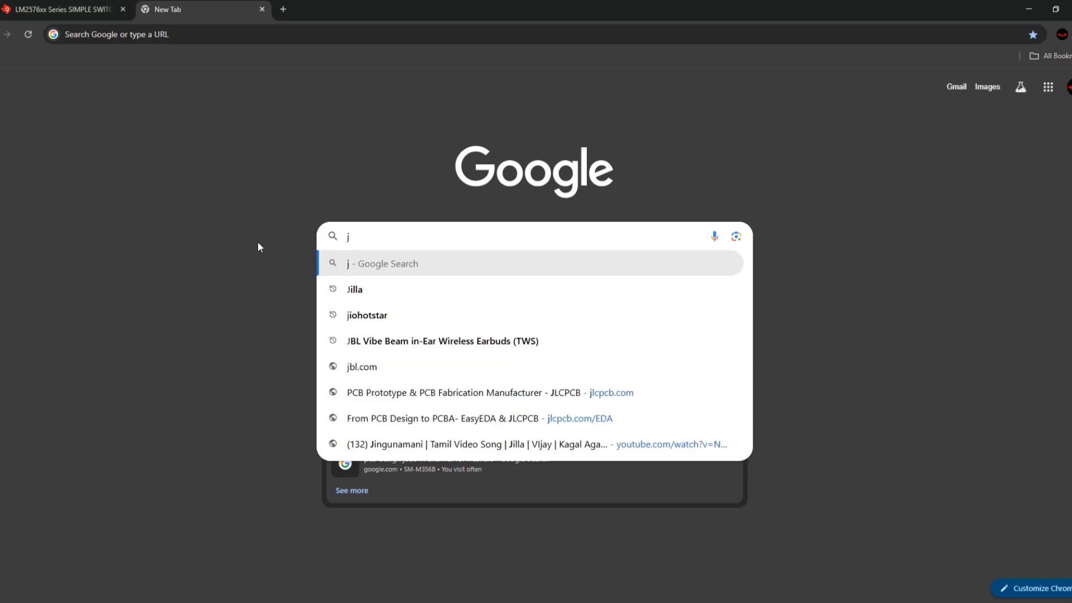
text(l)
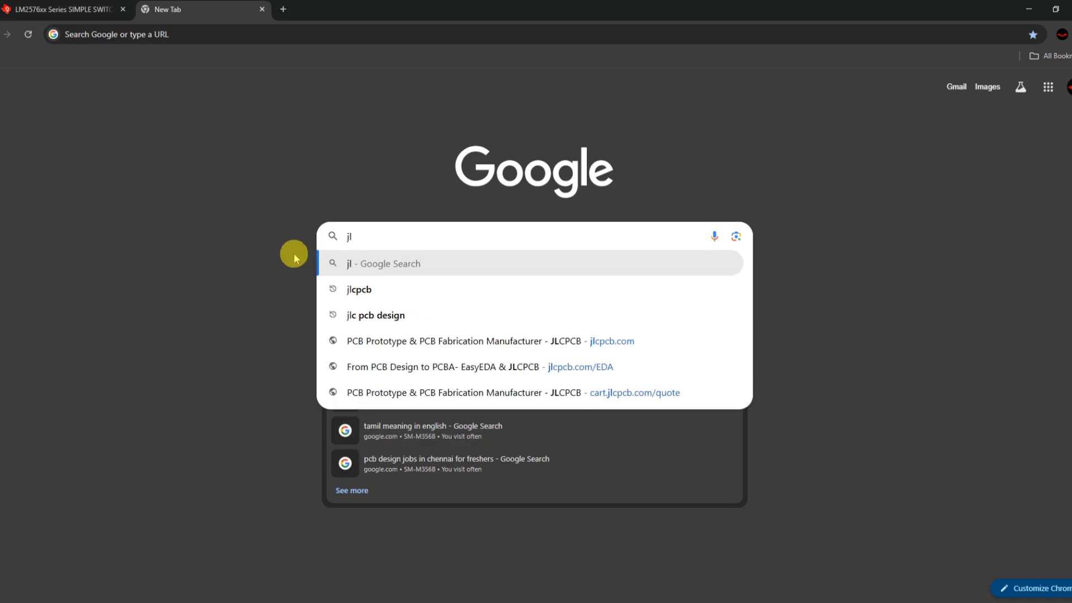
click(364, 290)
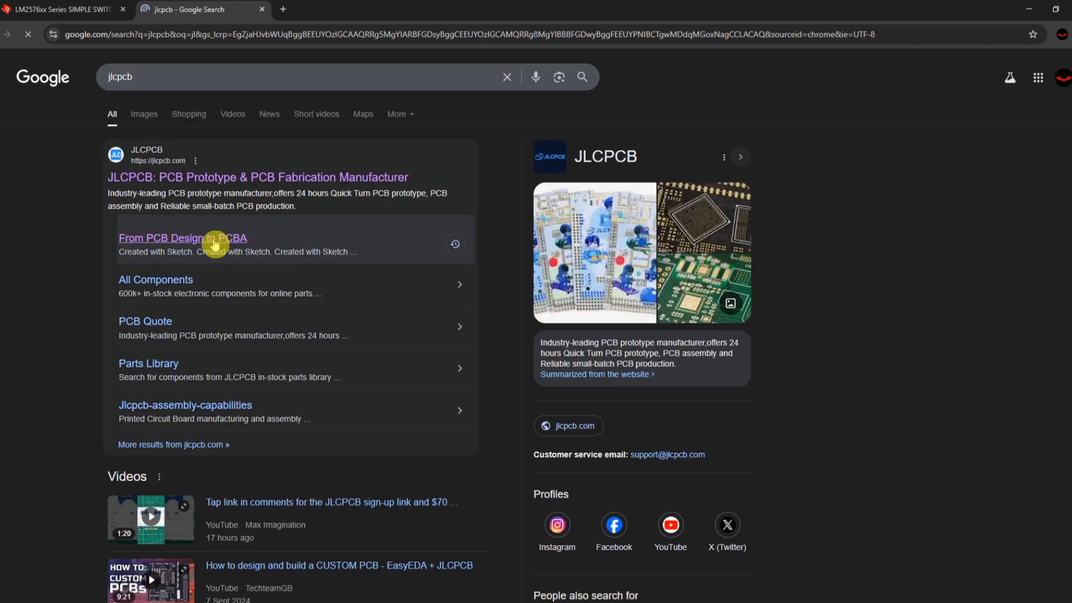
click(206, 178)
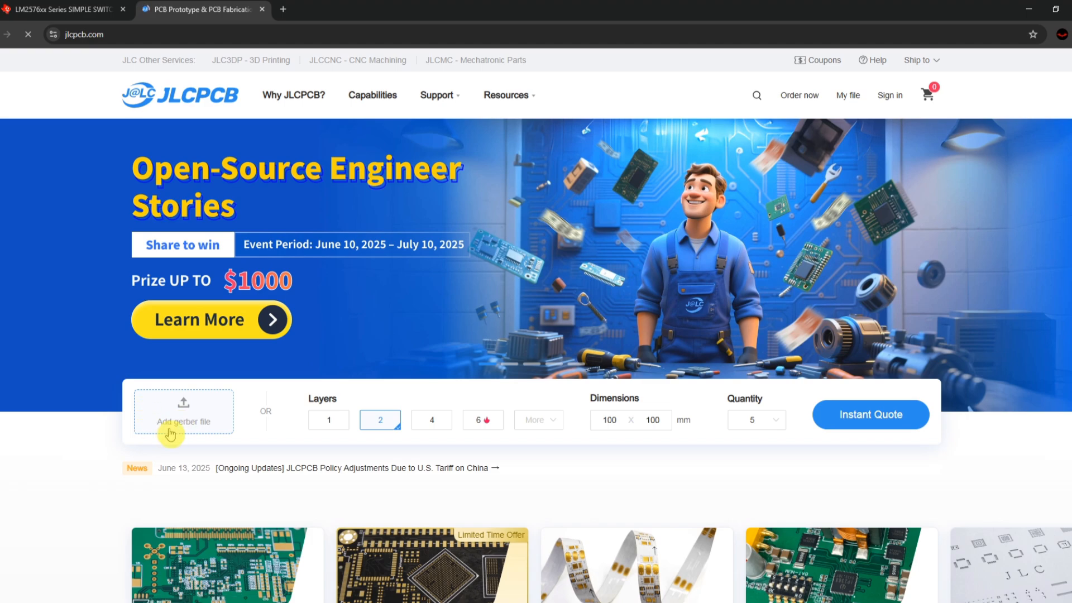
Upload the 5 Vol regulater archive from the 5 VAL REG folder as the Gerber file for a quote
click(180, 413)
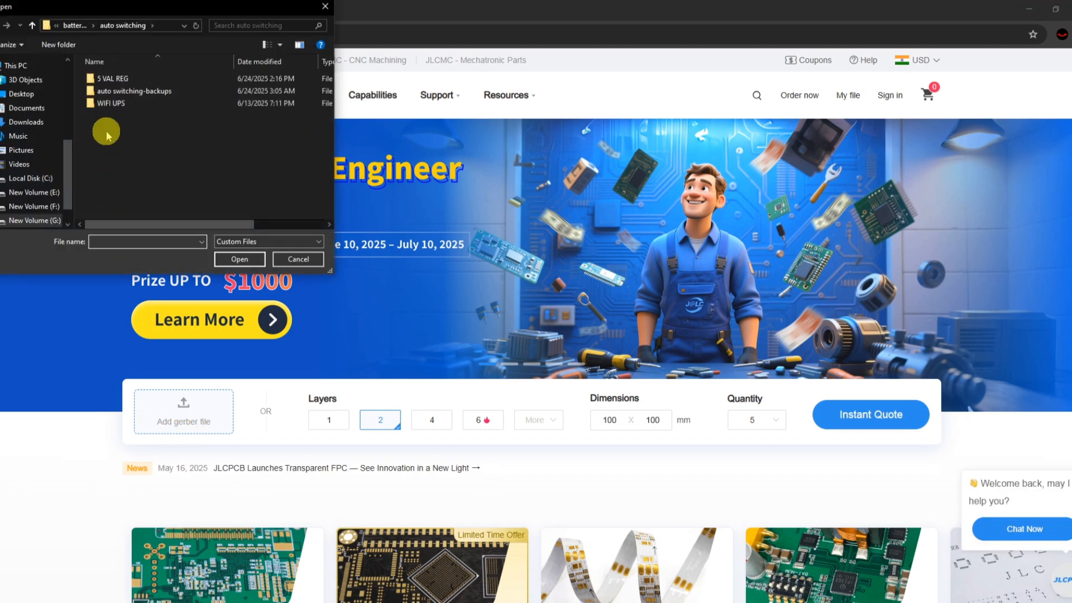
double_click(120, 79)
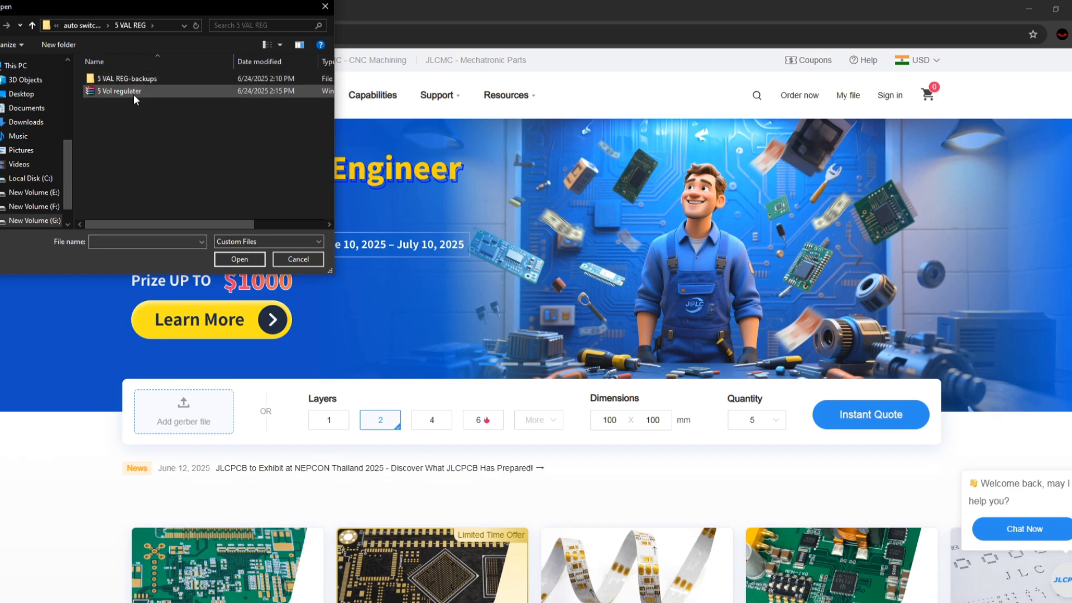
double_click(133, 92)
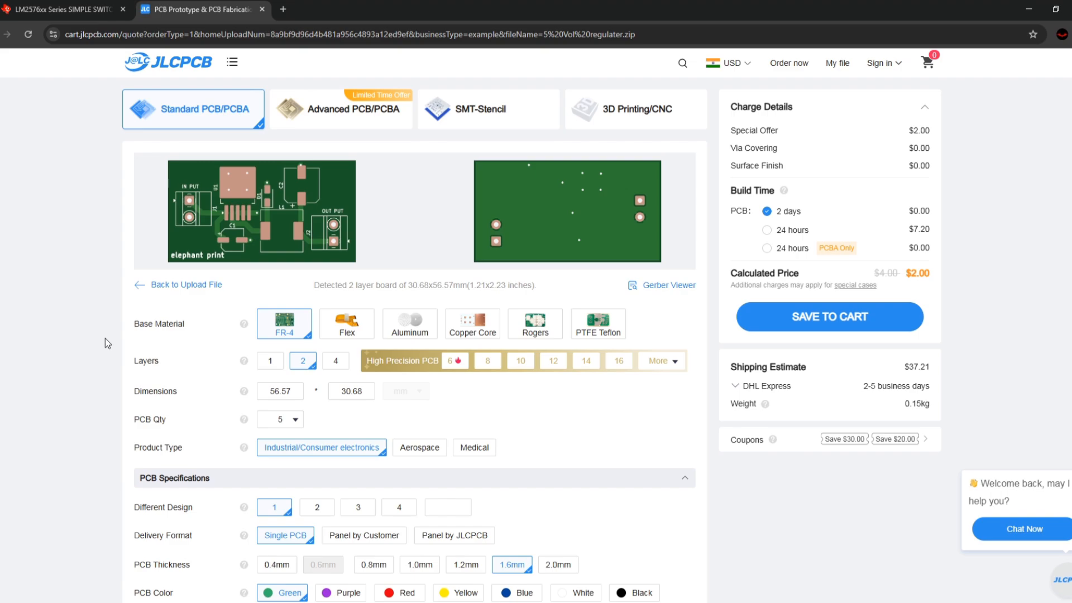
Set the PCB color to purple and review the board preview and remaining specifications in the quote
scroll(104, 339, down, 2)
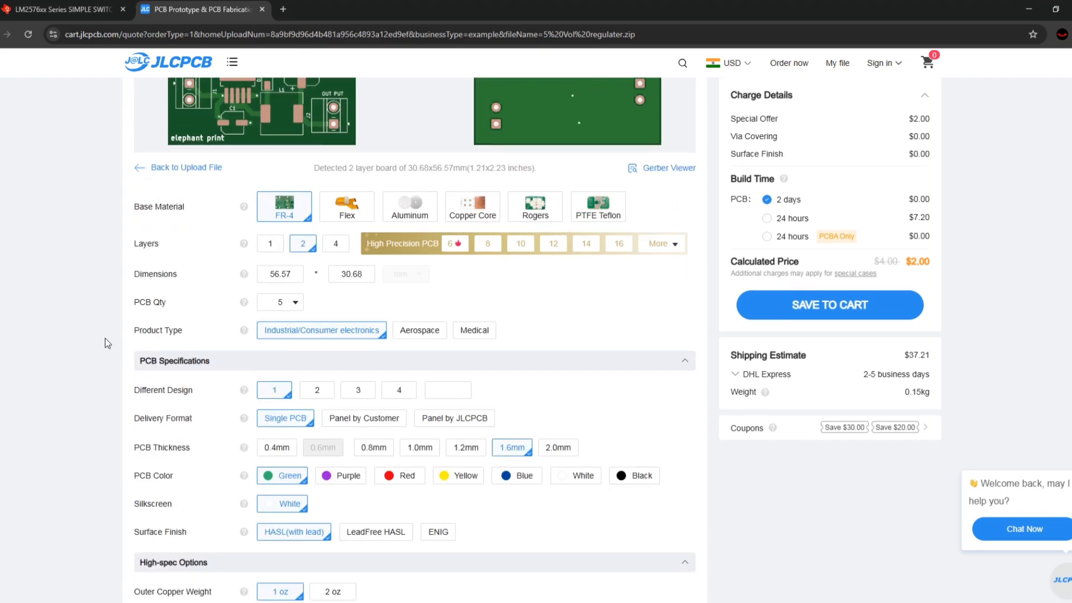
scroll(115, 335, up, 2)
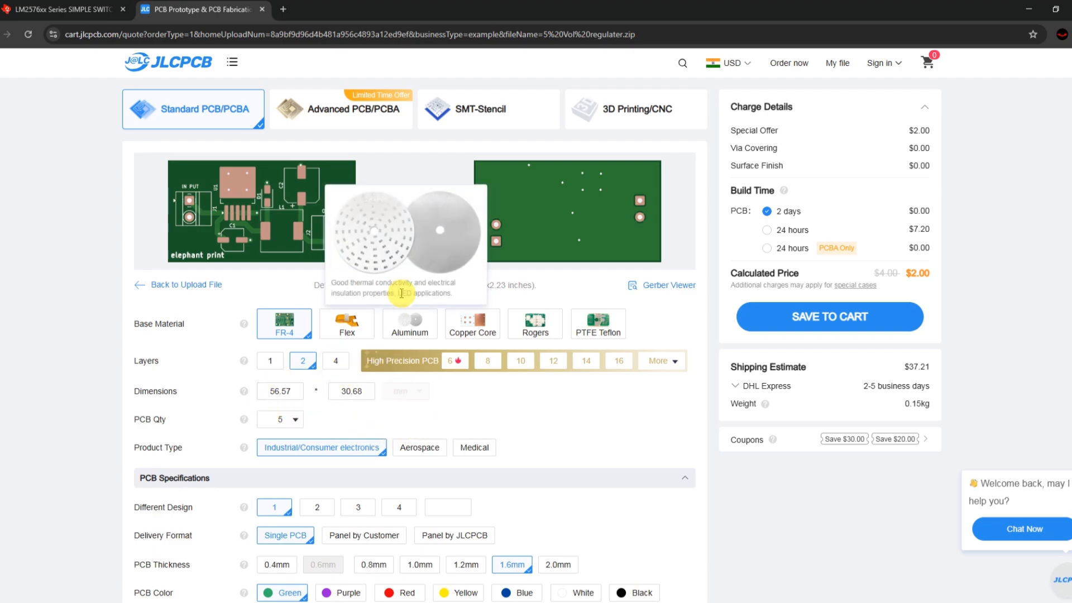
scroll(459, 382, down, 1)
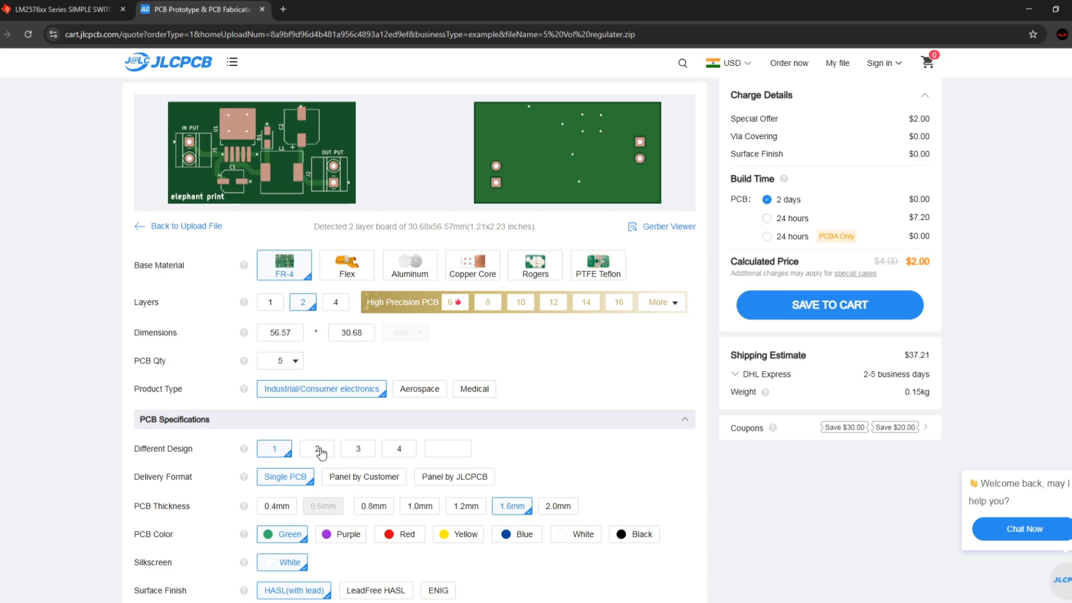
scroll(321, 451, down, 2)
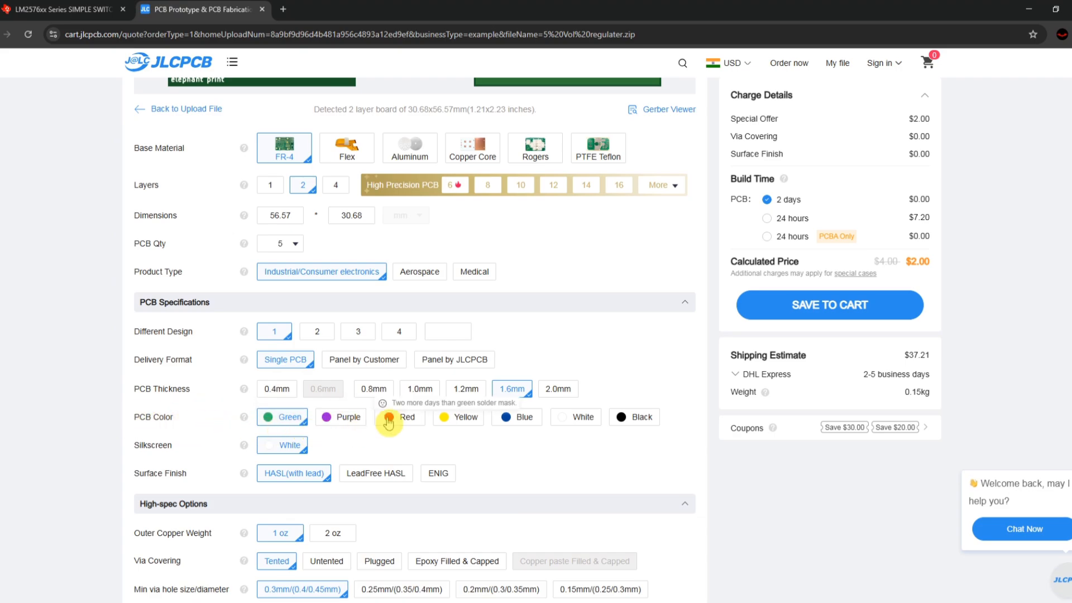
click(327, 417)
scroll(290, 379, up, 3)
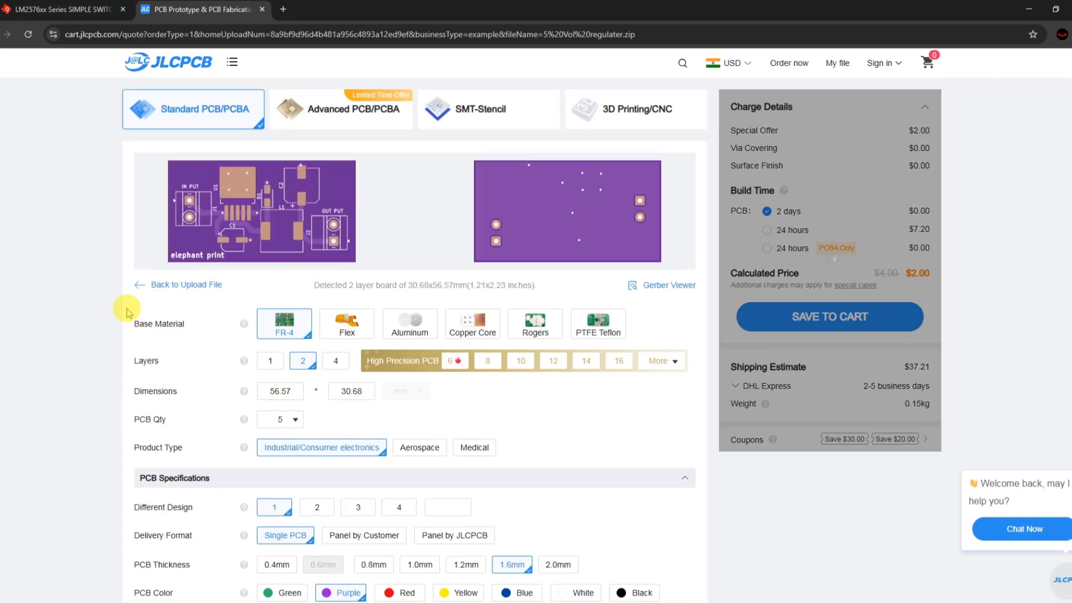
scroll(299, 354, down, 10)
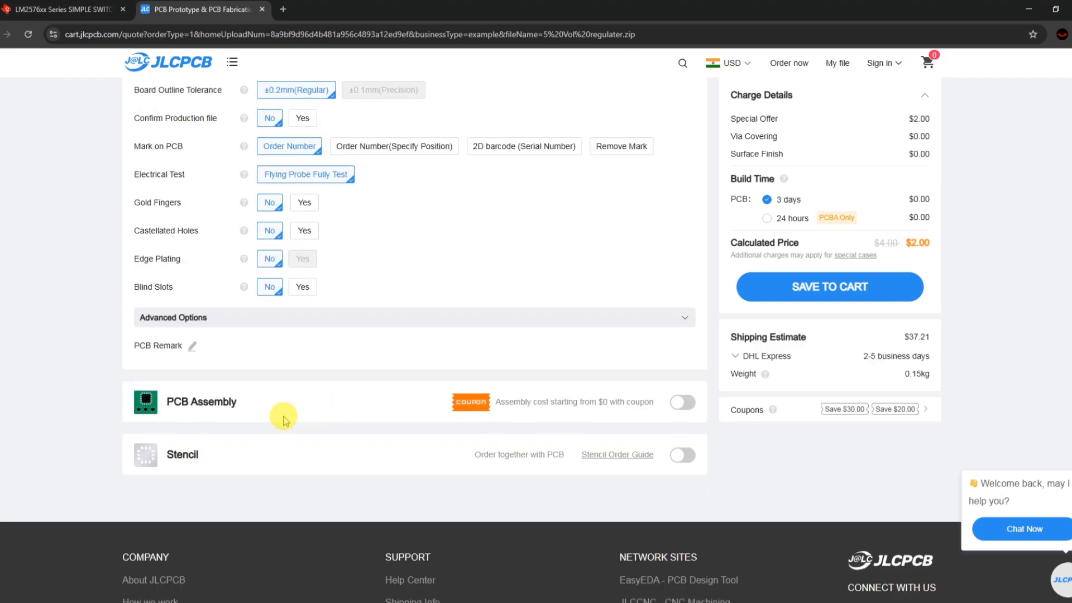
scroll(424, 324, up, 2)
scroll(698, 330, up, 3)
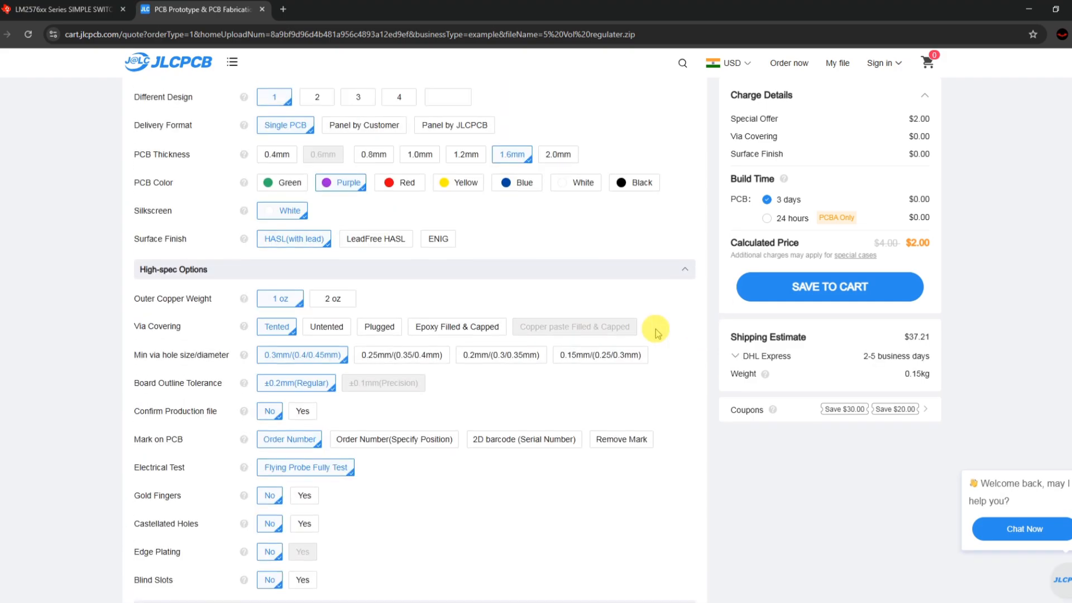
scroll(533, 289, up, 6)
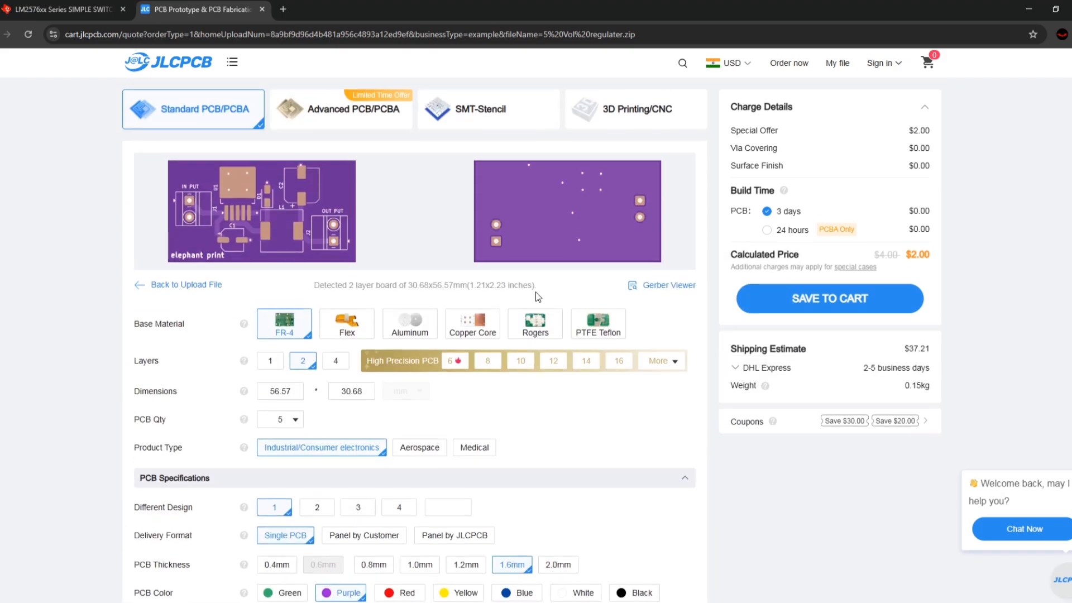